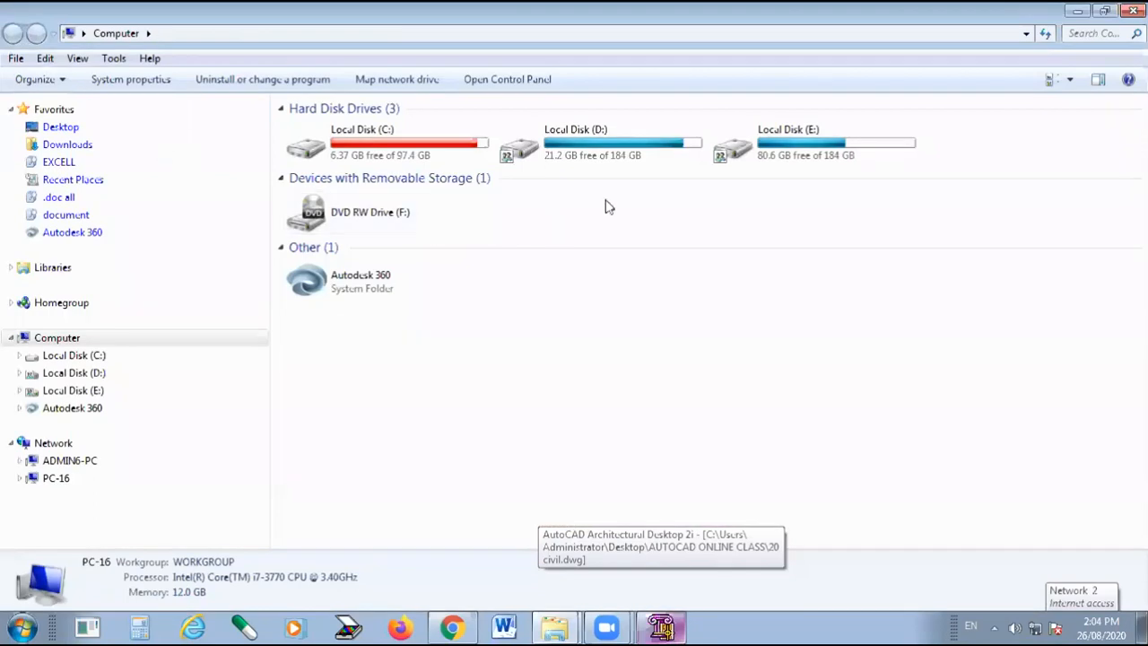
Open the reference floor plan image PDFtoJPG.me-1 - Copy (2) from the AUTOCAD CIVIL DRWG folder on drive D, showing the whole plan.
double_click(656, 160)
scroll(646, 372, "down", 5)
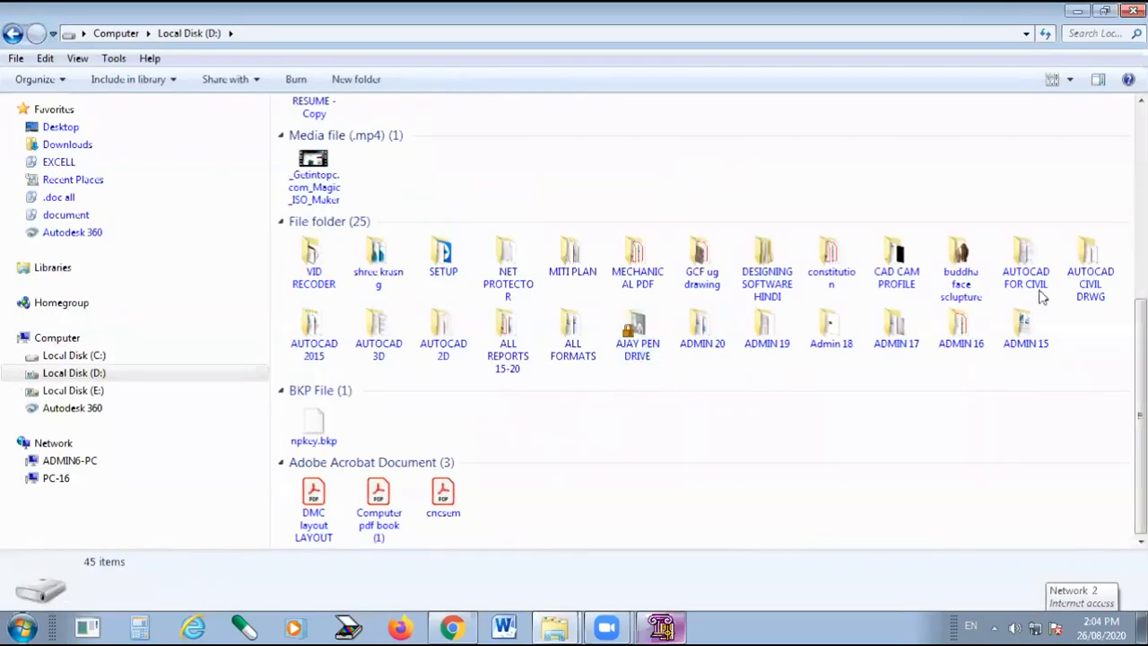
left_click(1093, 281)
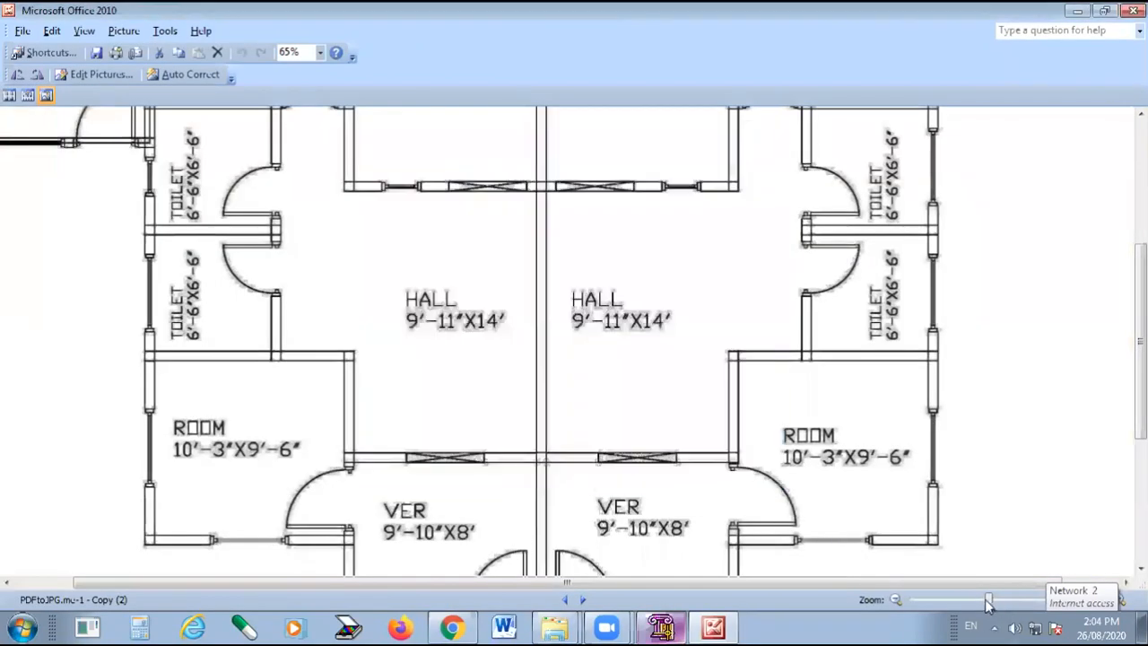
left_click_drag(989, 600, 952, 600)
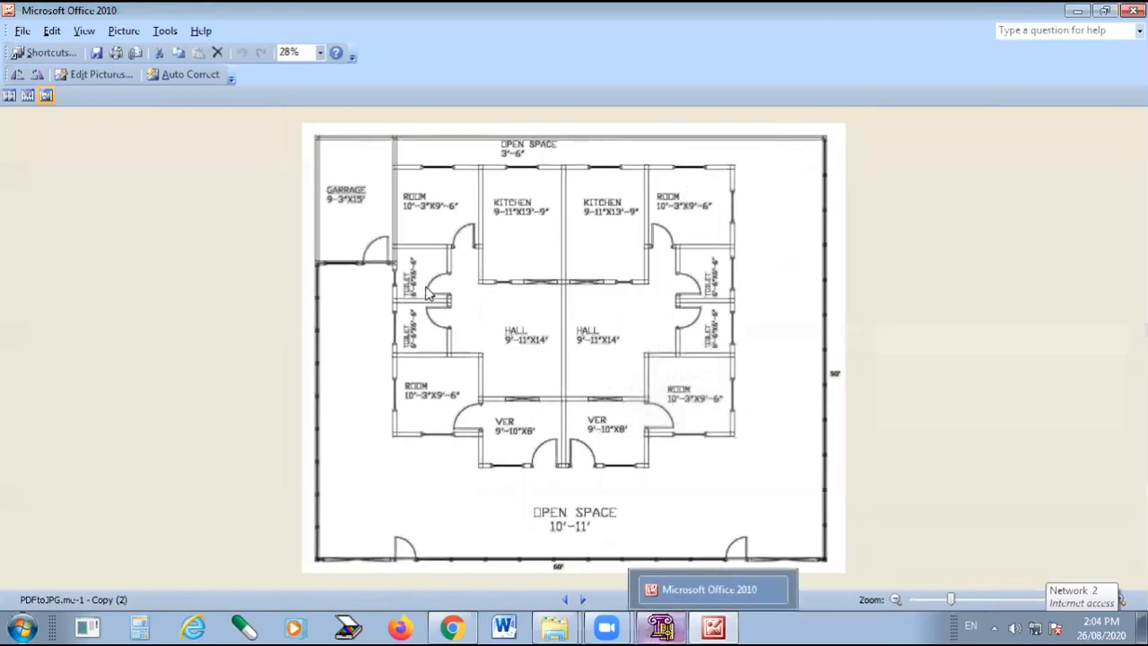
Compare the wall layout in the 20 civil.dwg drawing with the reference floor plan image, ending in AutoCAD Architectural Desktop.
left_click(661, 628)
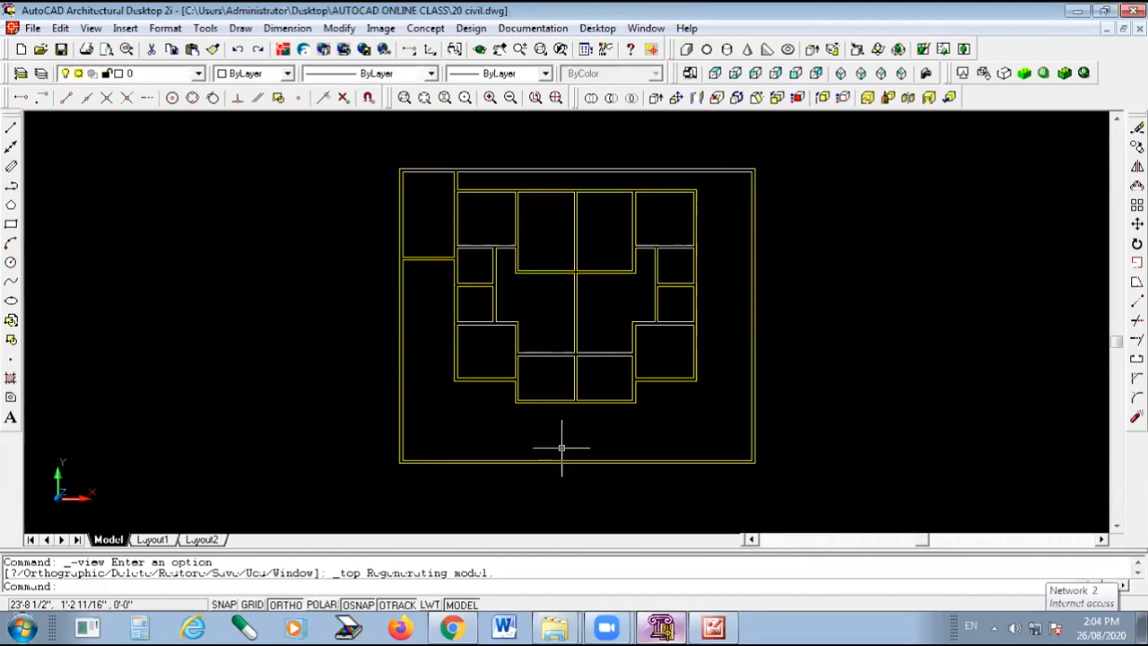
left_click(713, 627)
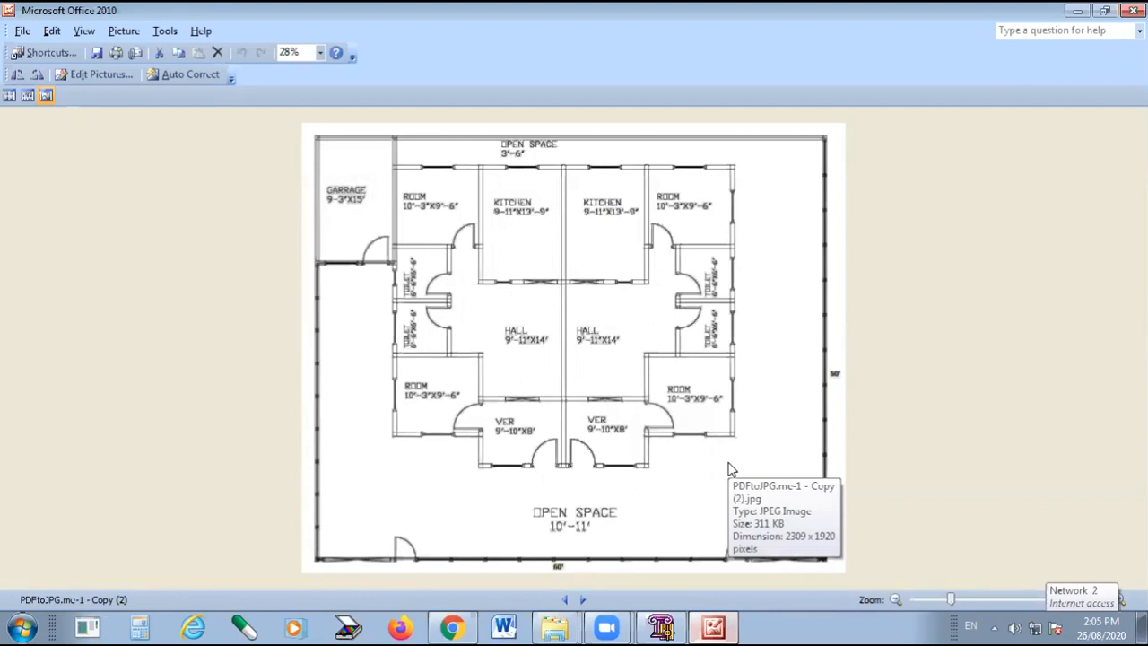
left_click(661, 626)
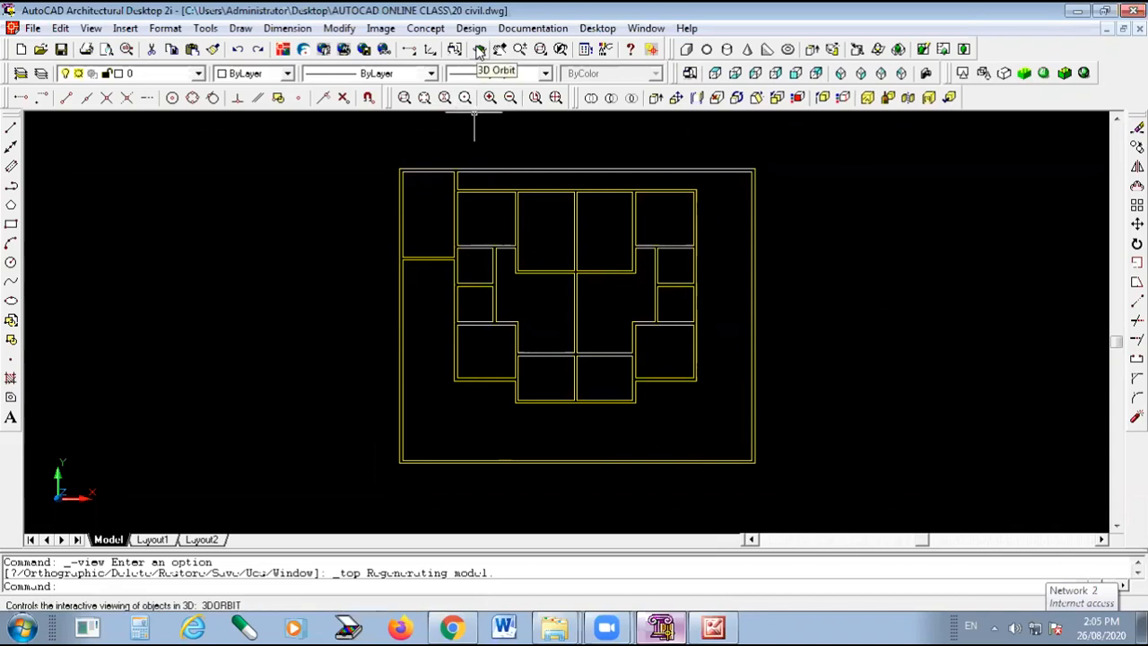
Orbit the wall model into a tilted 3D view and examine the walls.
left_click(480, 50)
left_click_drag(664, 515, 658, 248)
right_click(658, 248)
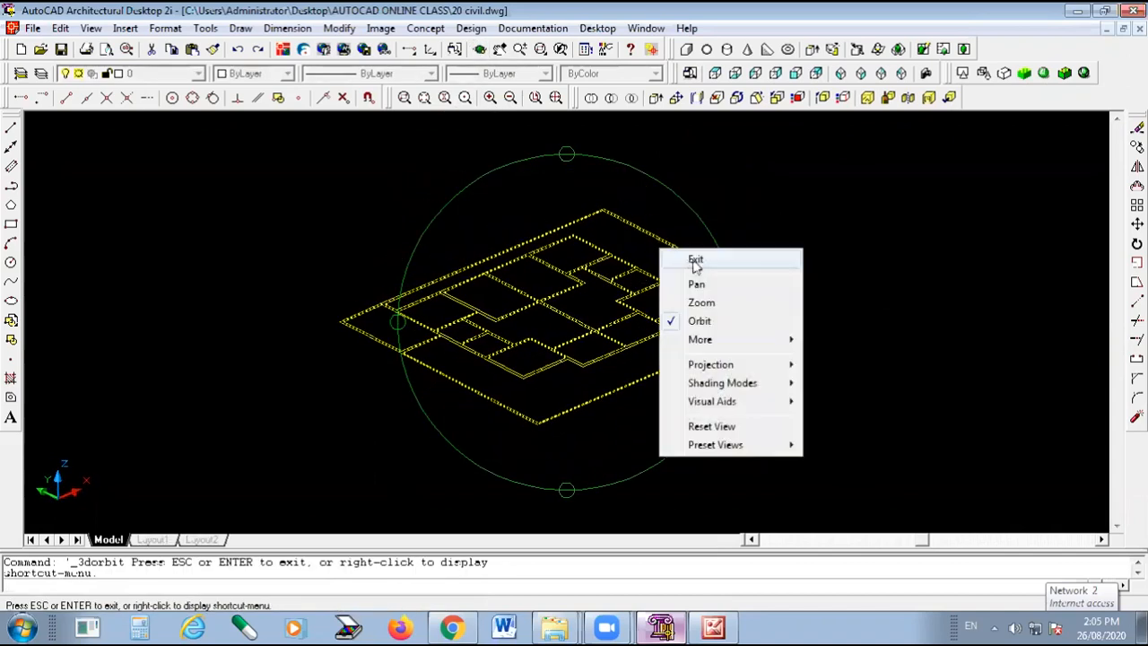
left_click(696, 259)
scroll(653, 351, "up", 2)
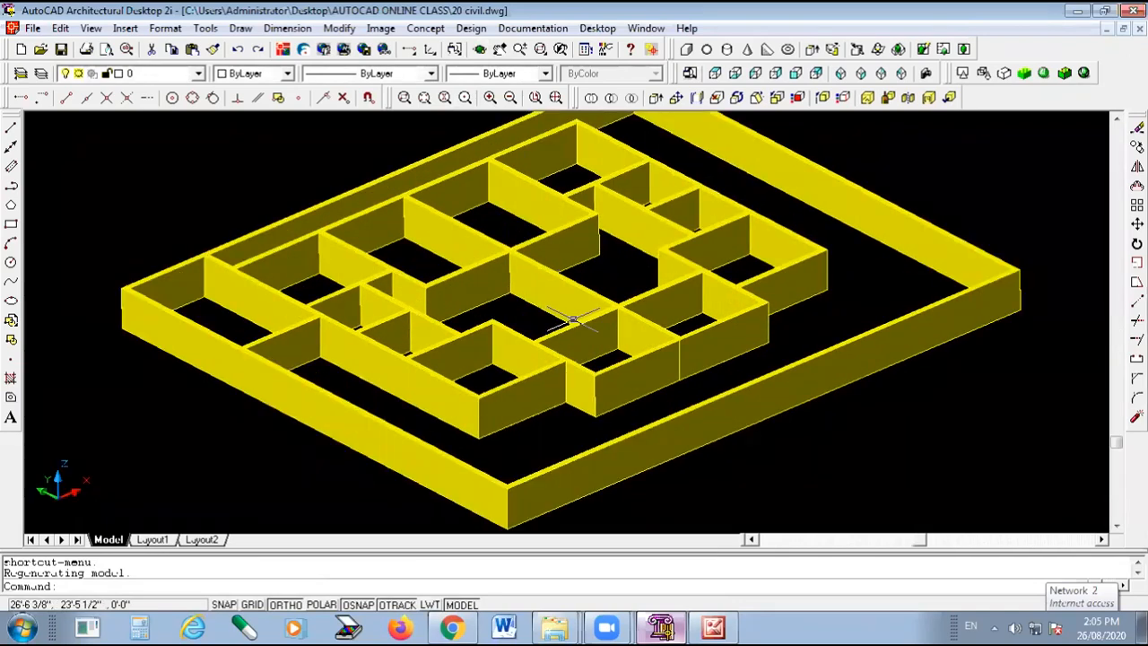
scroll(652, 355, "up", 2)
scroll(777, 392, "down", 2)
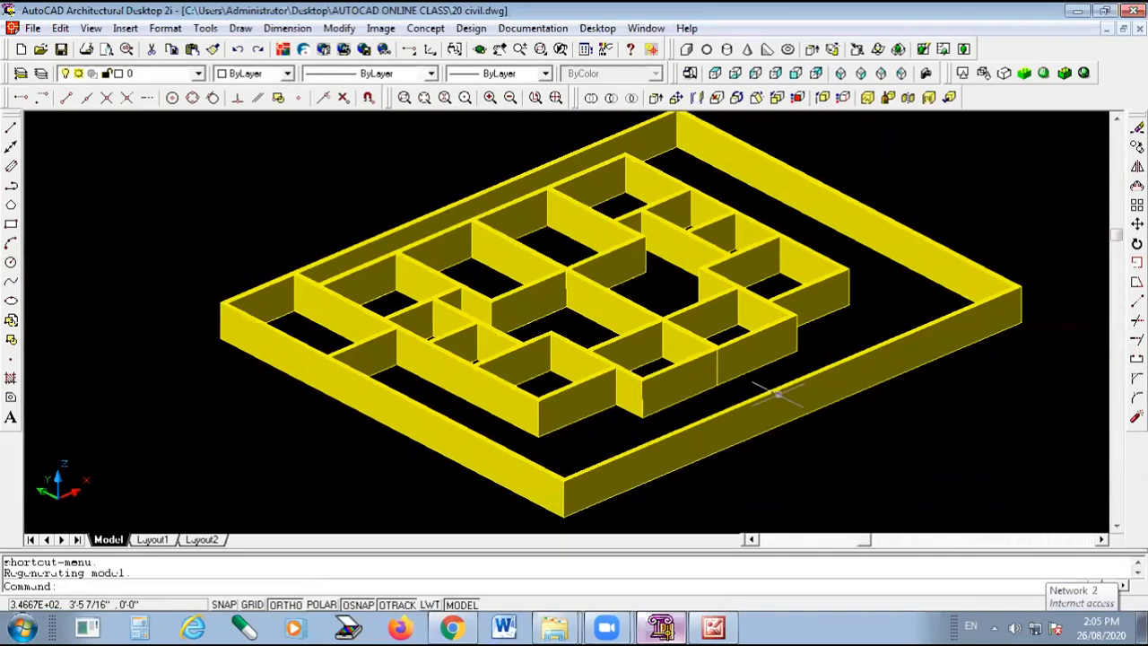
scroll(684, 282, "up", 1)
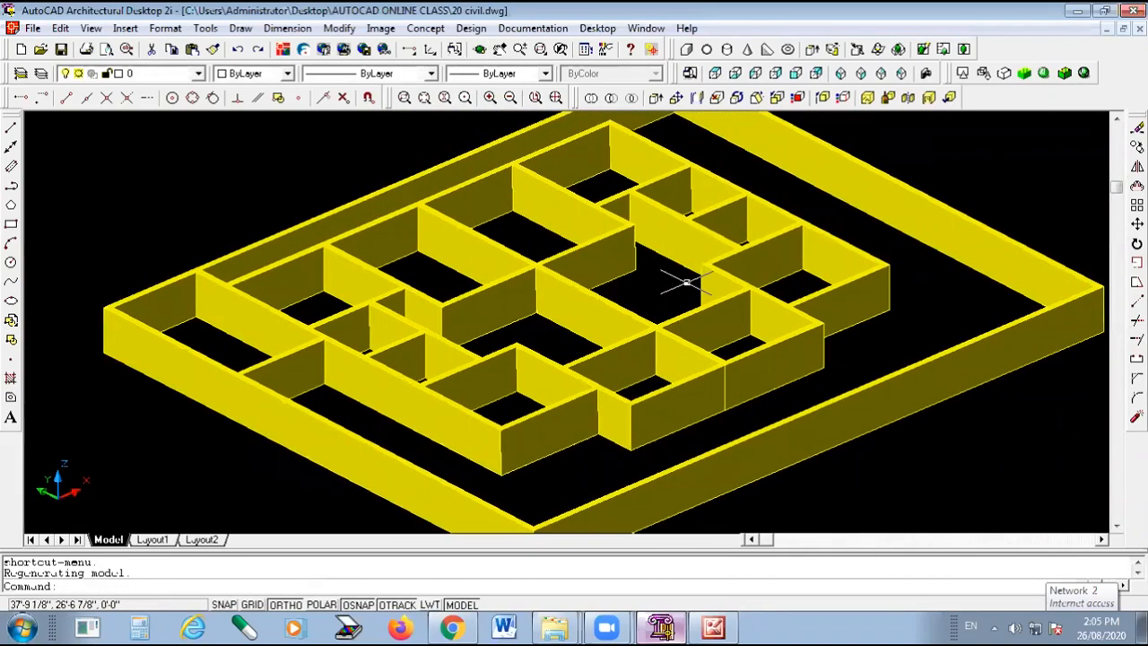
scroll(573, 272, "down", 1)
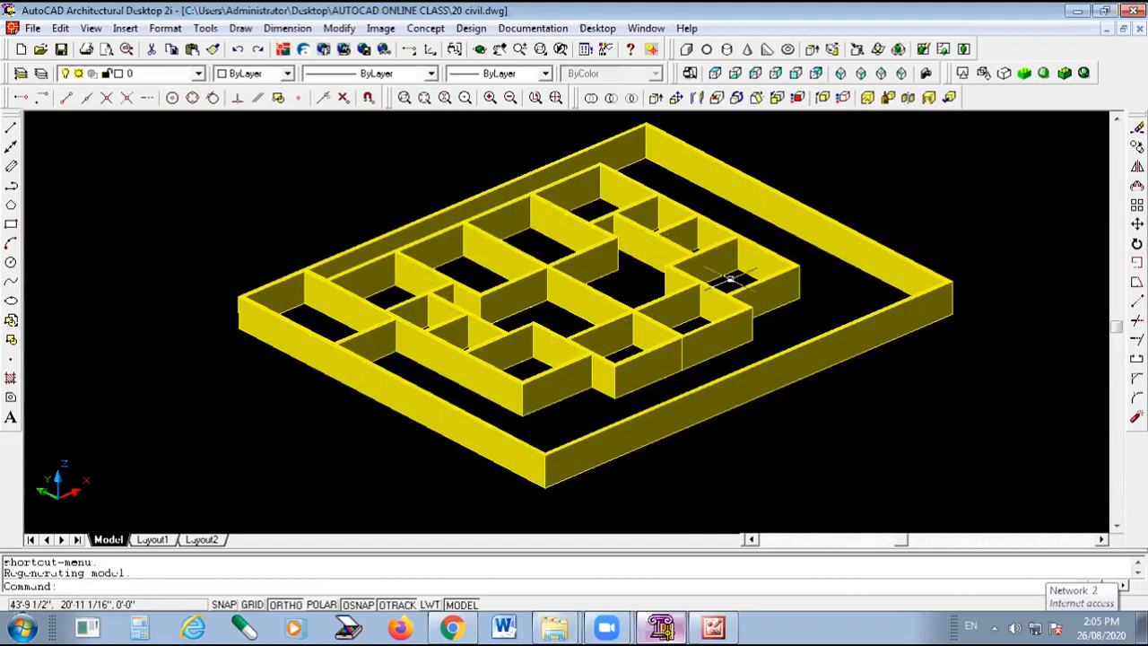
Return the model to the top view and check the window locations in the reference floor plan image.
left_click(715, 74)
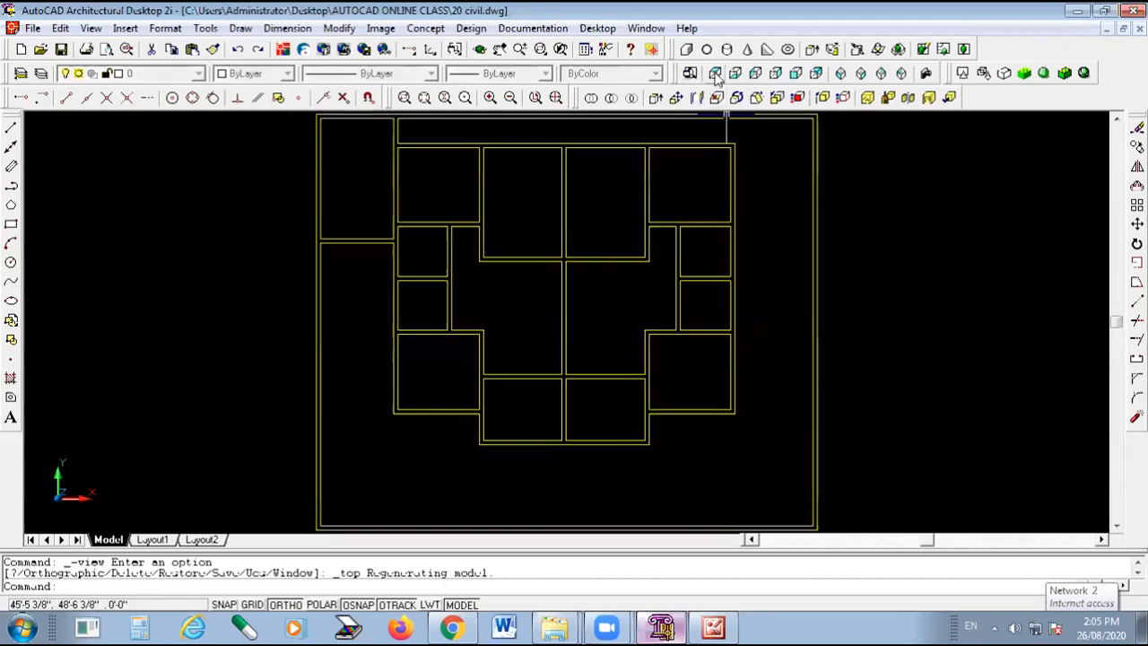
scroll(664, 336, "down", 2)
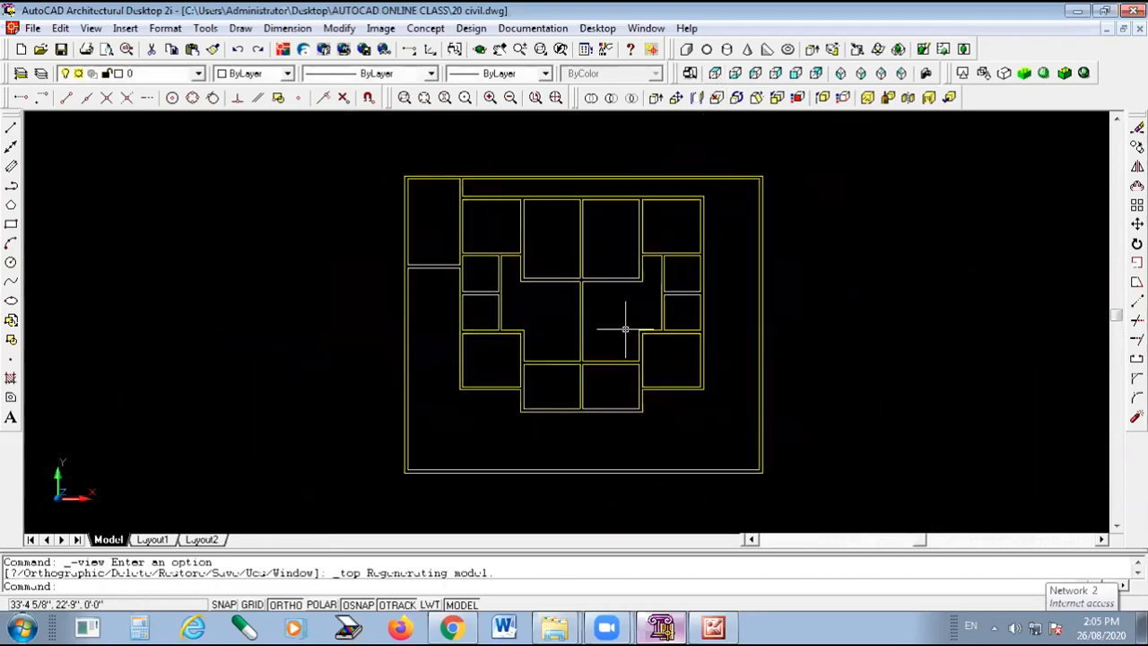
left_click(713, 627)
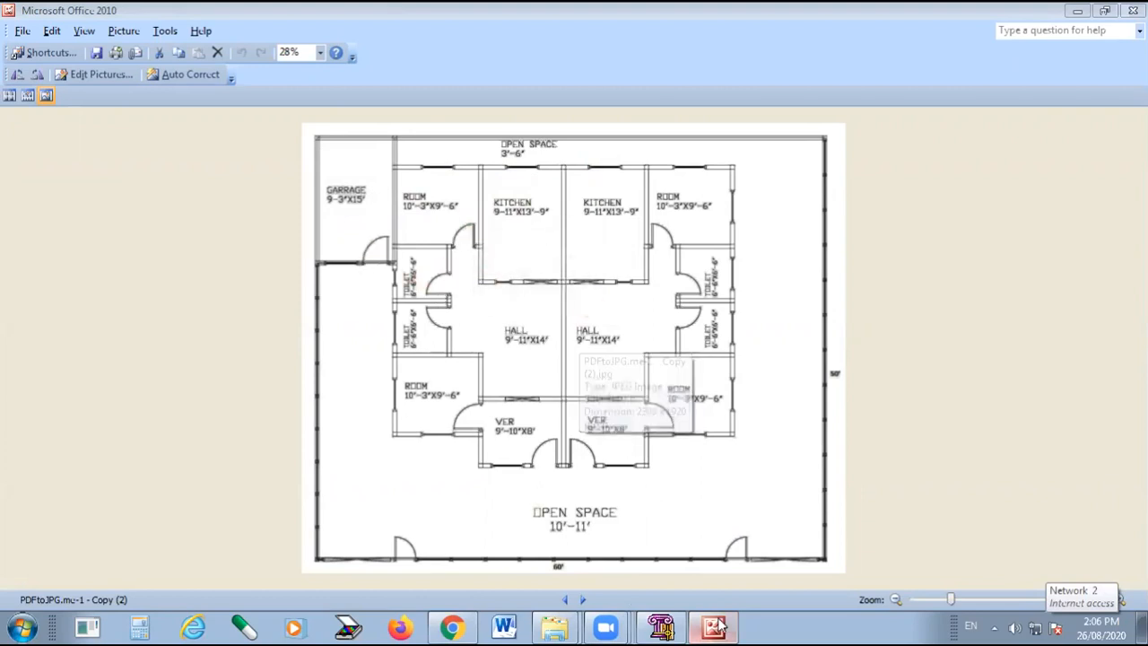
left_click(661, 627)
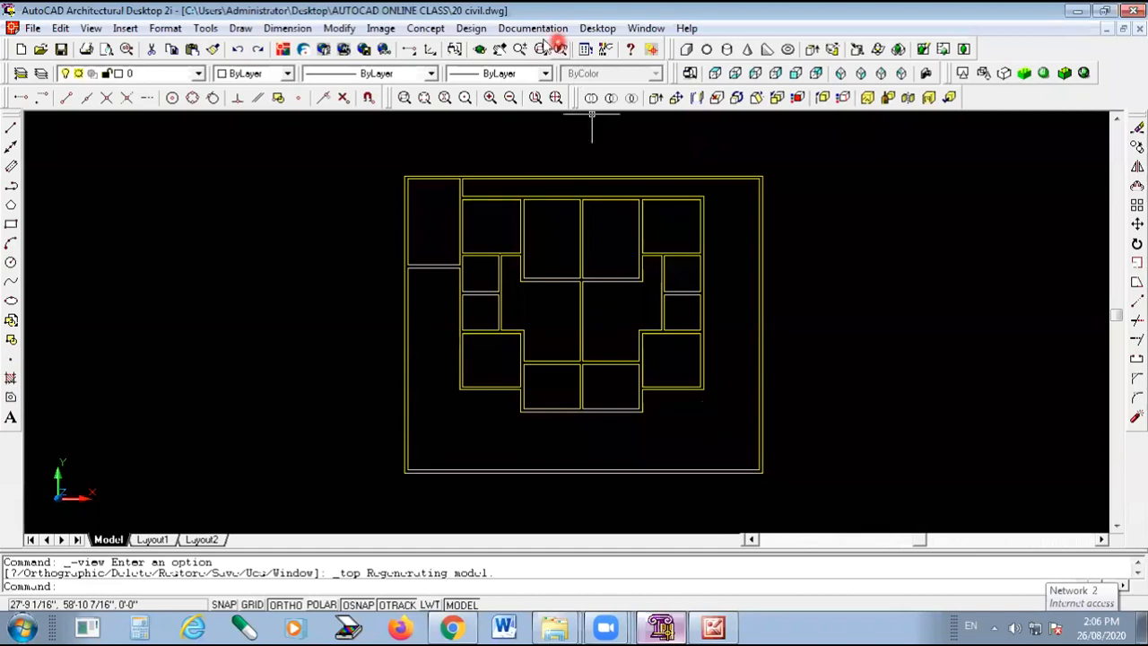
Start adding Standard-style windows with a custom size of 3' width and 3' height.
left_click(472, 29)
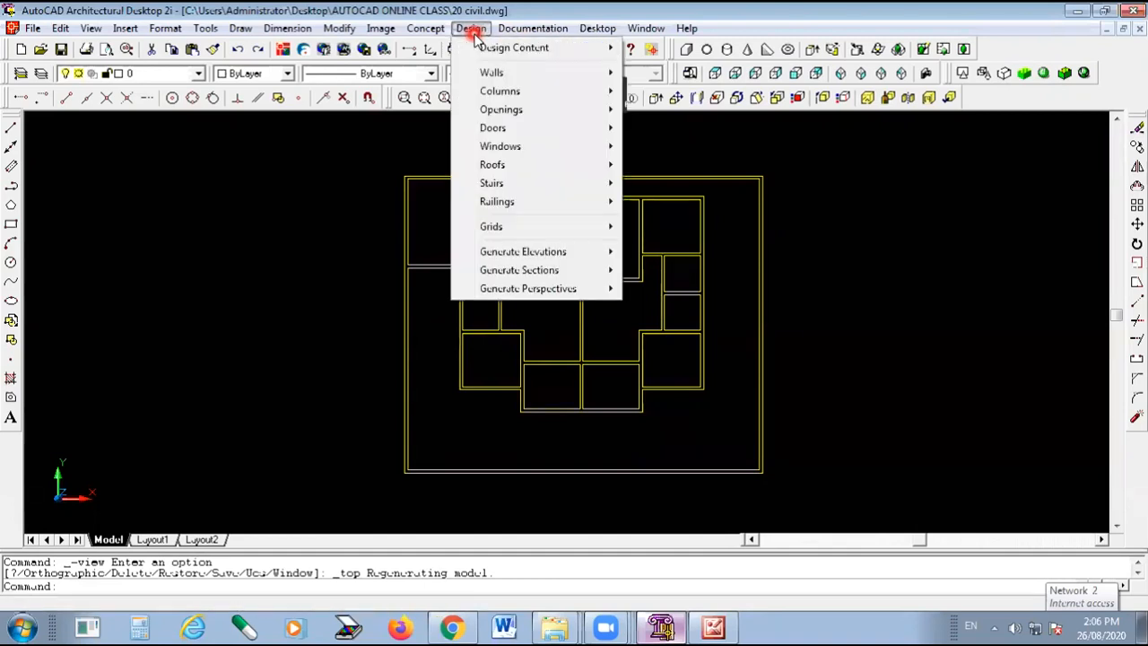
left_click(526, 75)
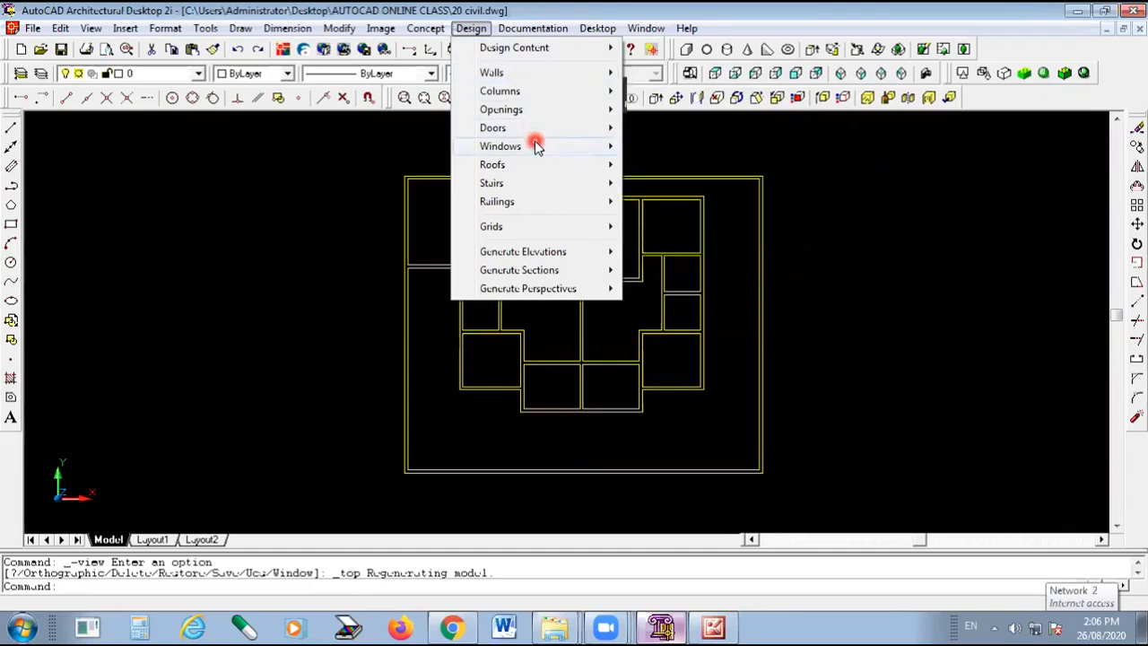
mouse_move(536, 146)
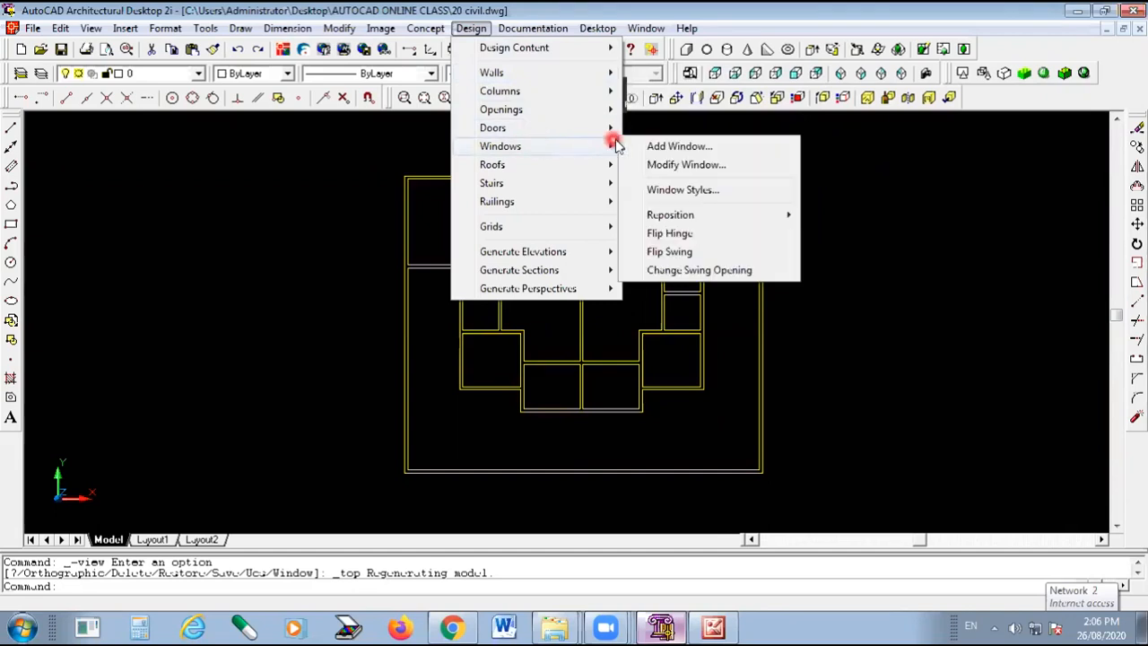
left_click(681, 147)
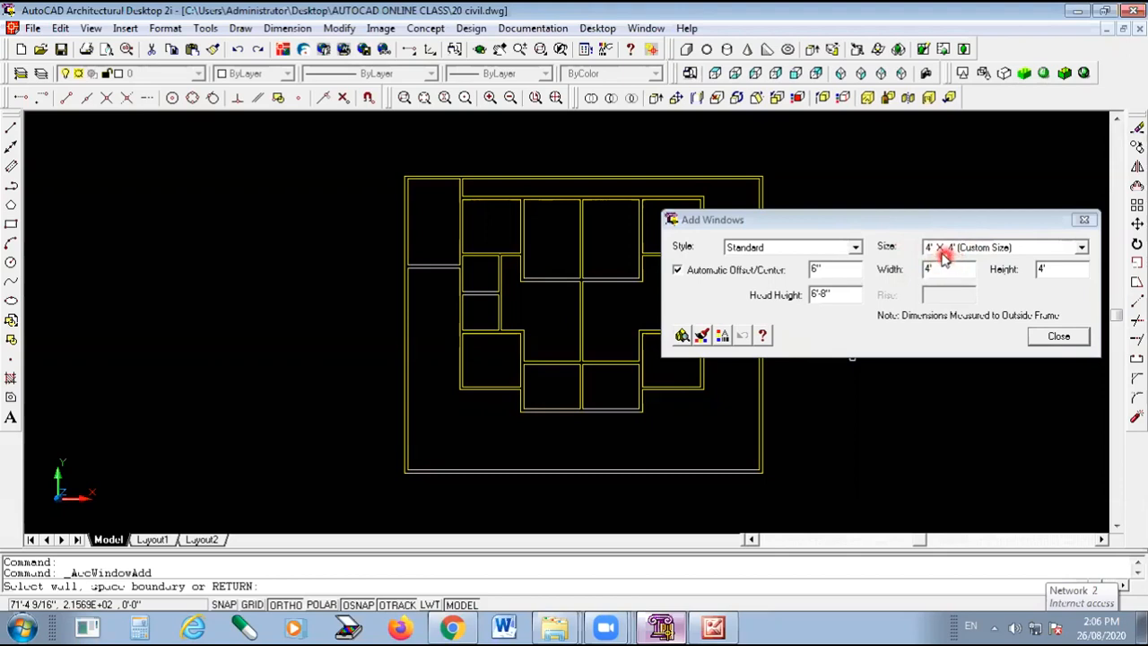
left_click(1085, 248)
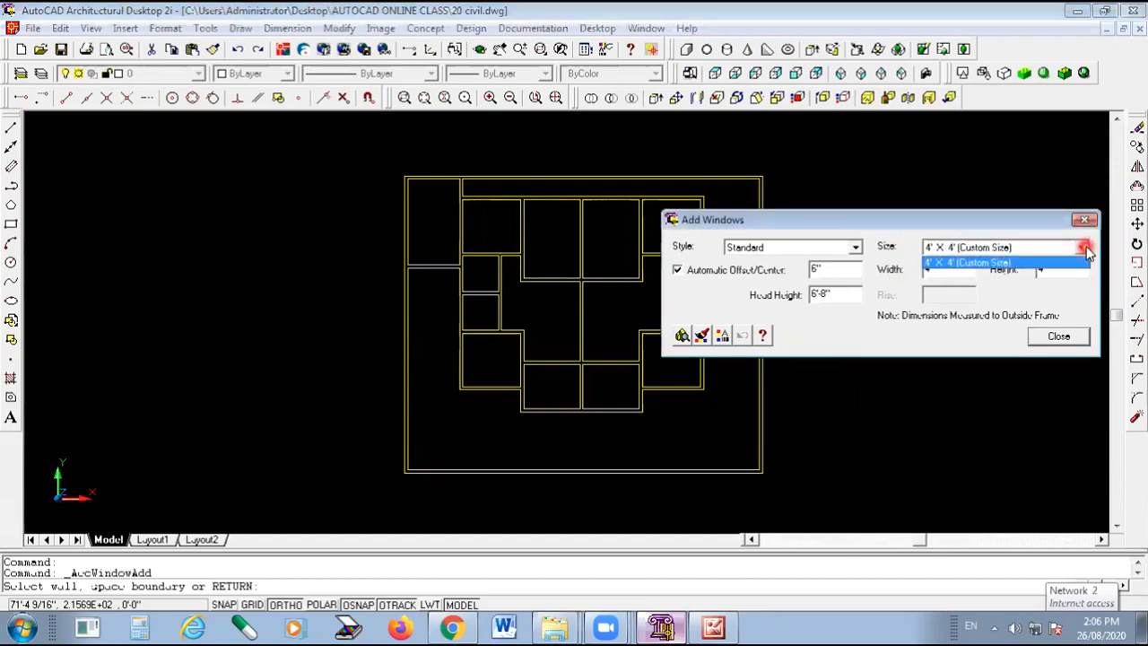
left_click(1082, 257)
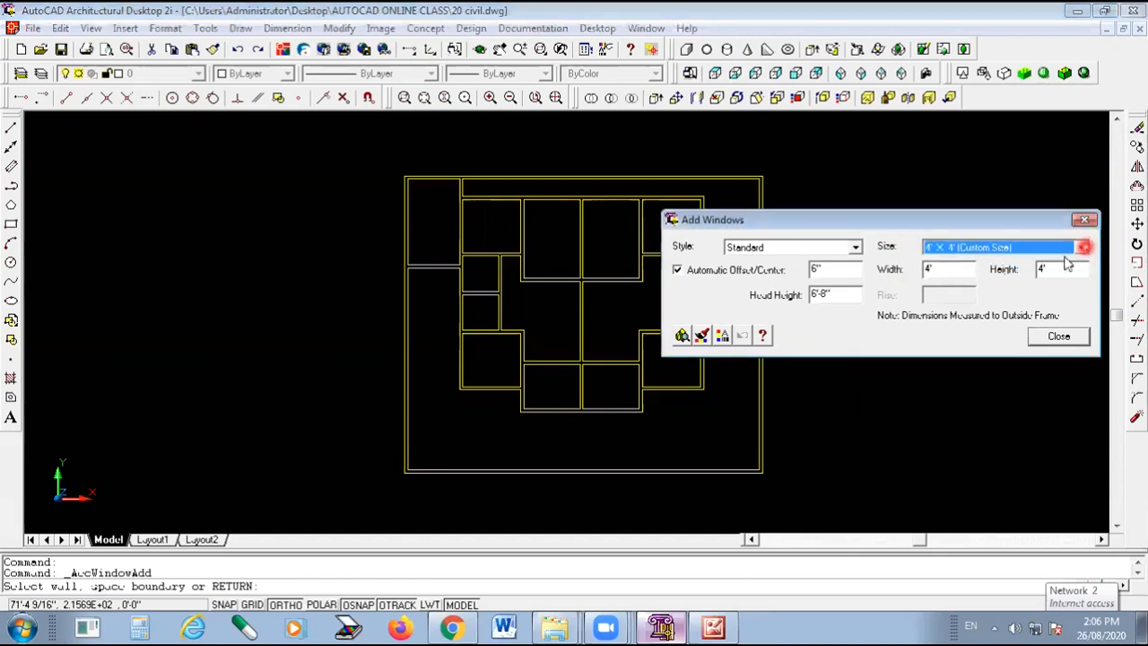
left_click(931, 268)
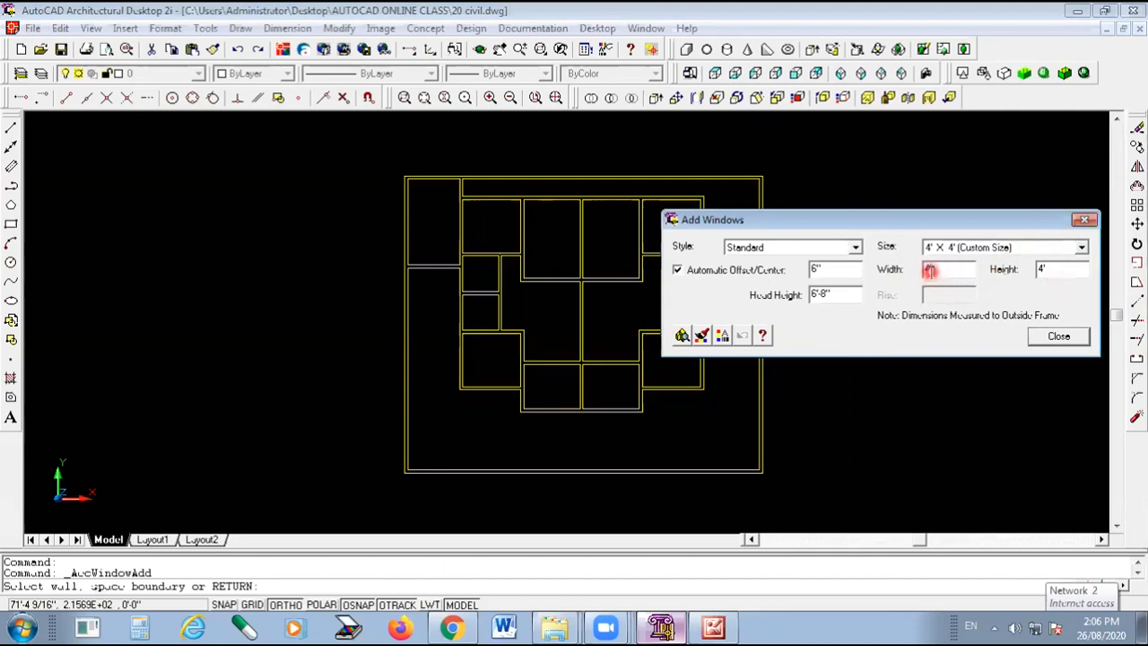
left_click(1012, 258)
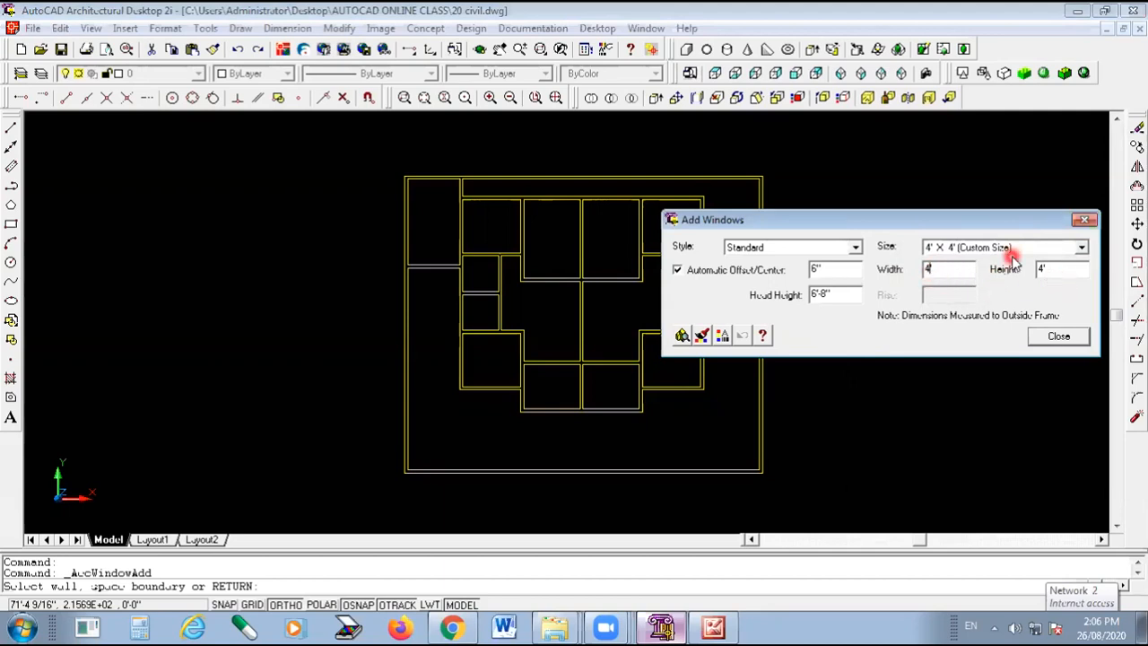
left_click(1044, 268)
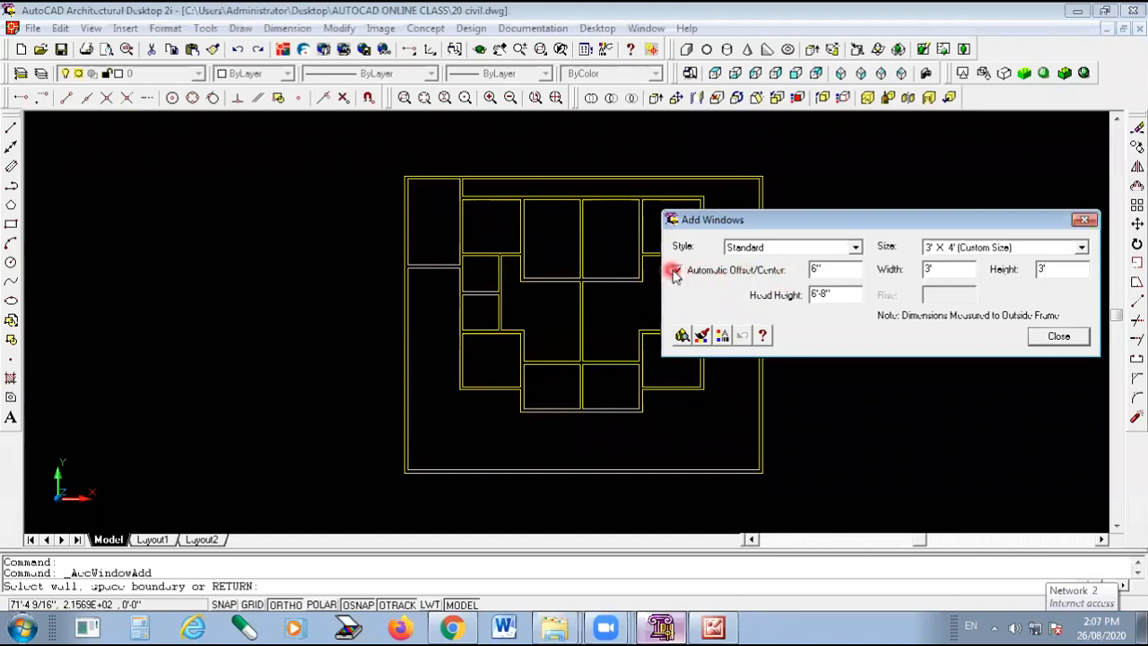
Review the new window's dimensions in its properties and accept them.
left_click(726, 336)
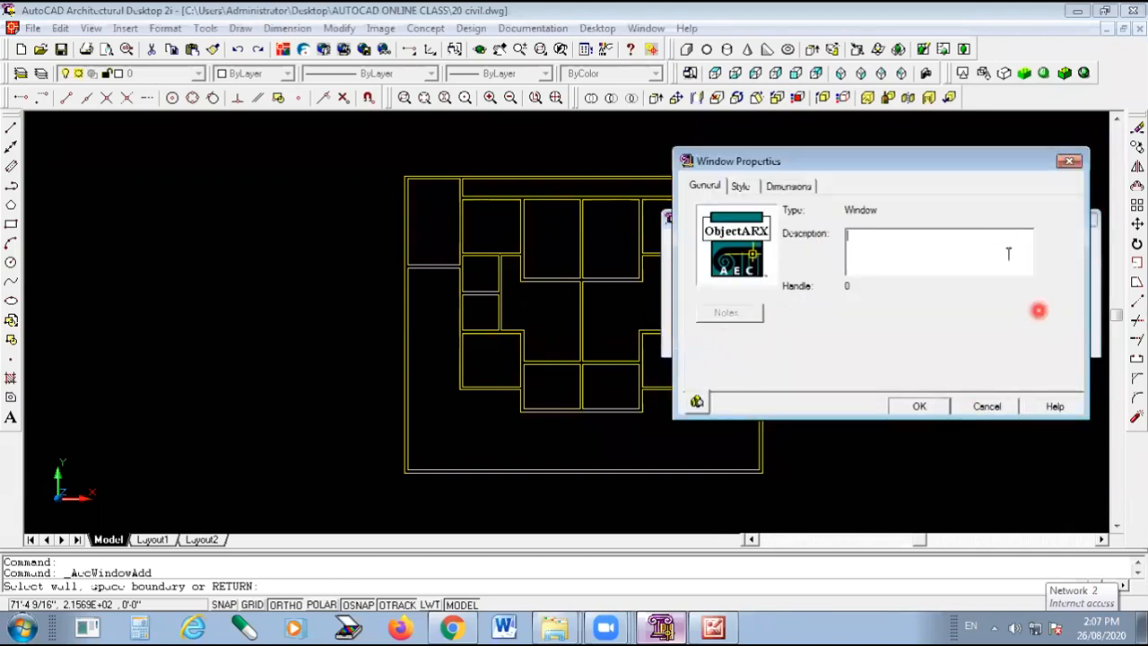
left_click(789, 186)
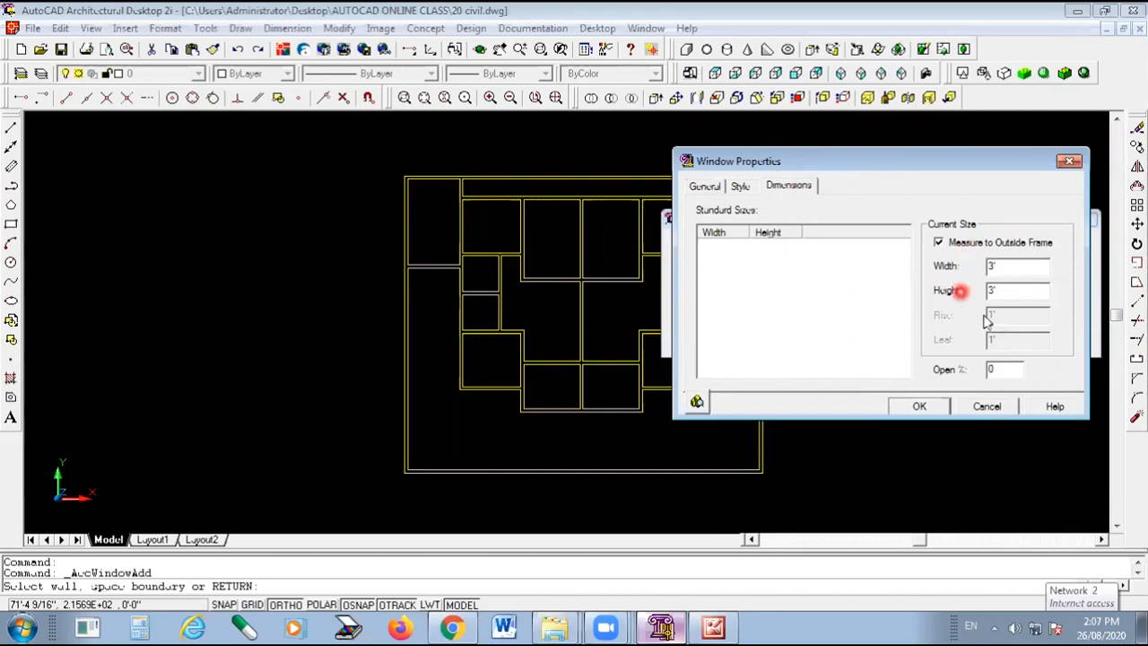
left_click(922, 408)
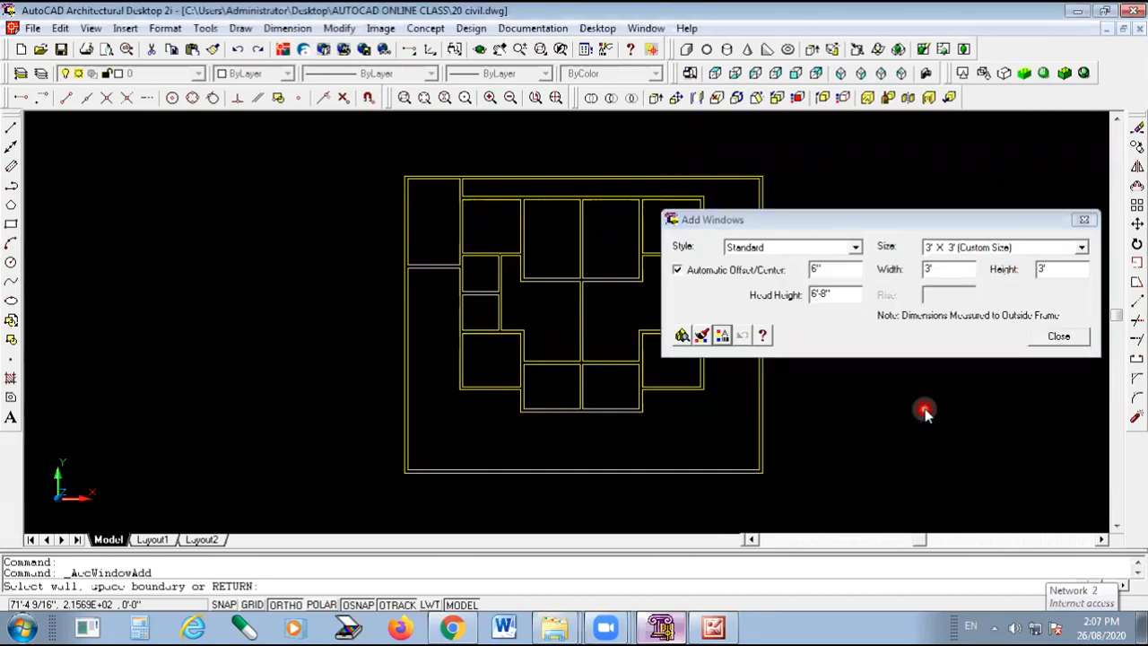
Place four 3' x 3' windows in the building's back wall, one centred on each of the two rooms and two kitchens.
left_click_drag(890, 224, 923, 28)
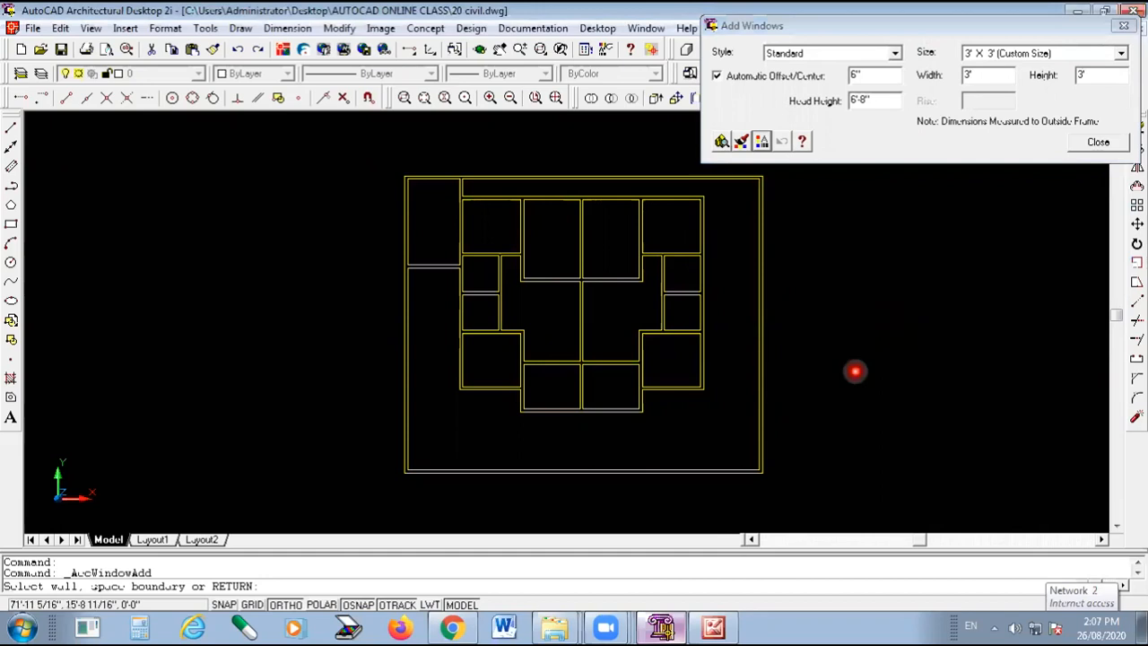
scroll(633, 221, "up", 6)
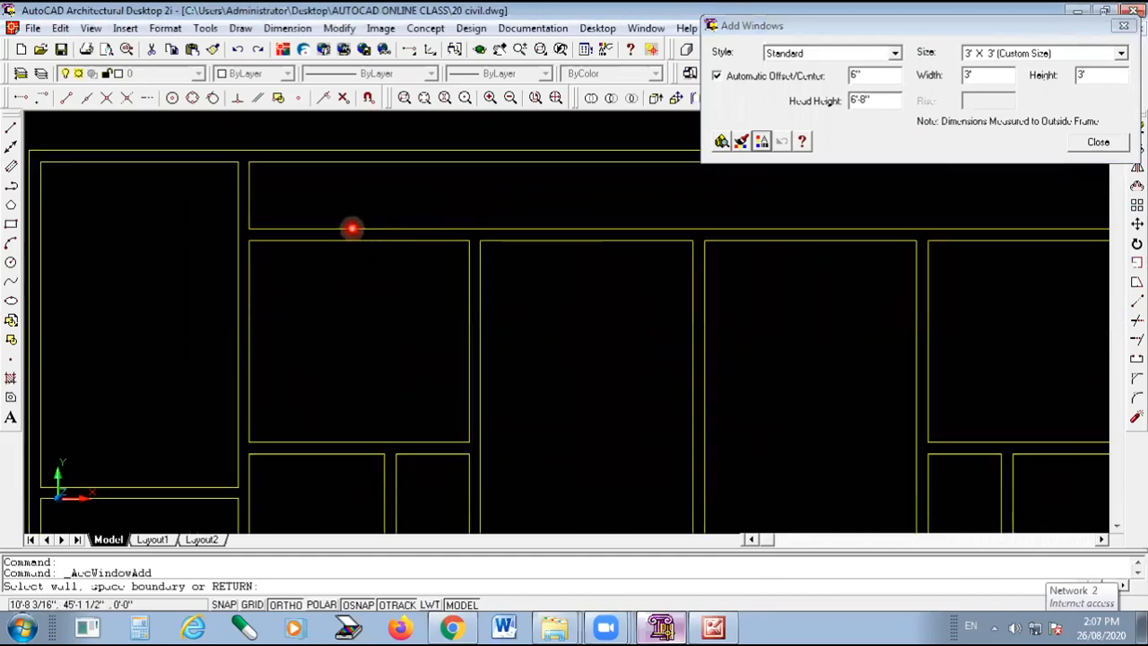
left_click(352, 233)
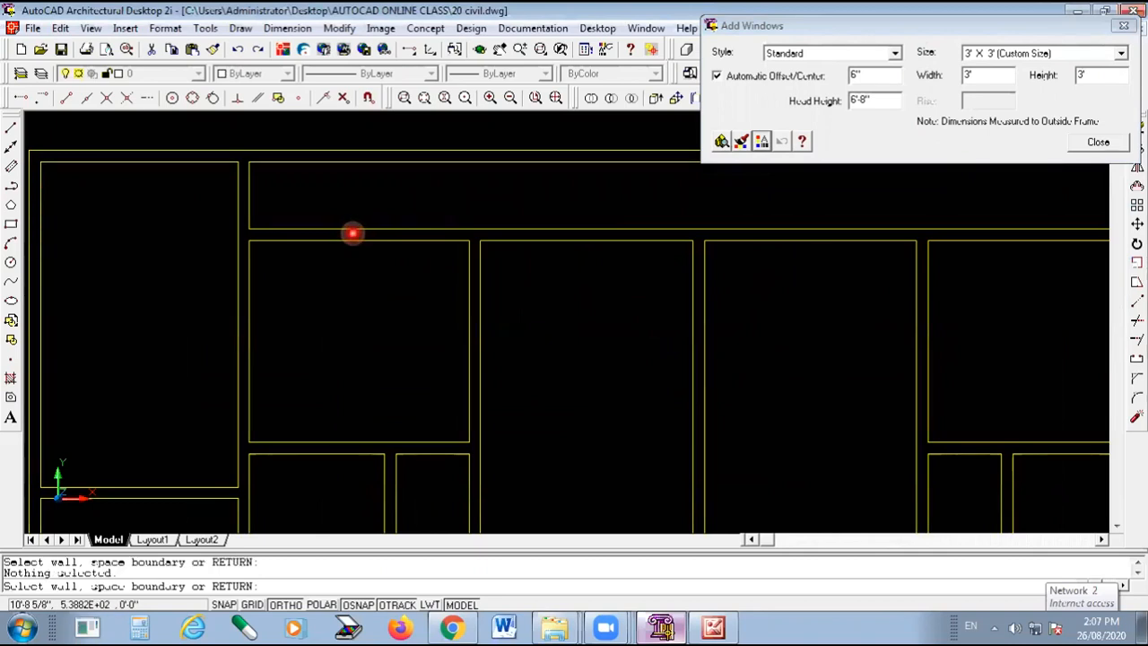
left_click(351, 229)
left_click(387, 235)
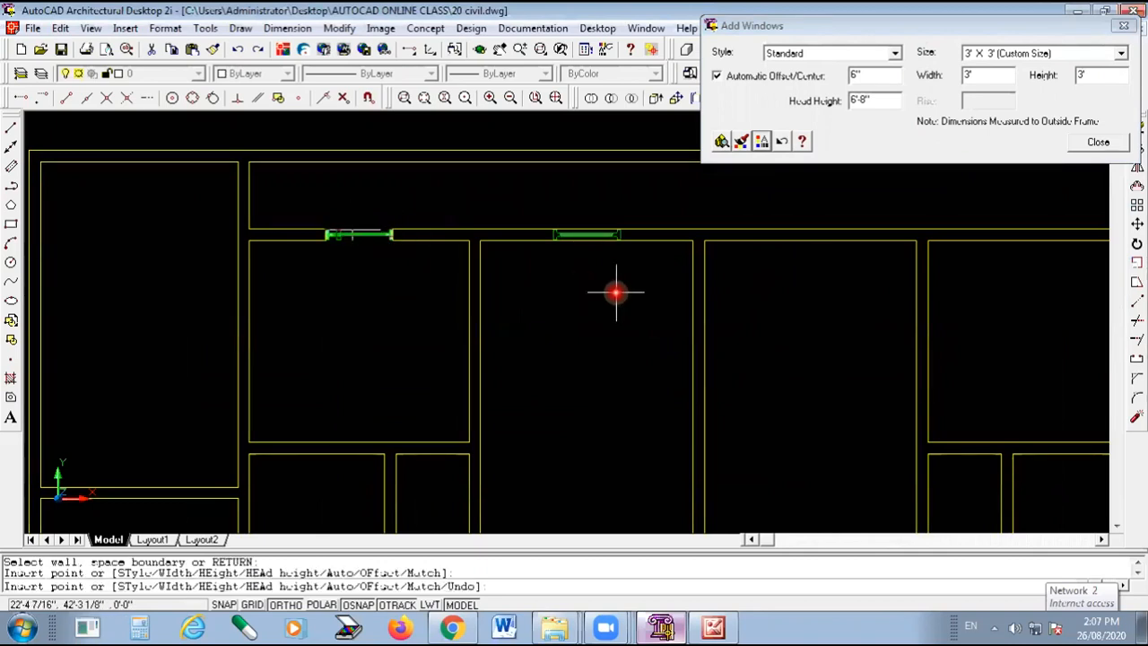
left_click(595, 238)
left_click(814, 243)
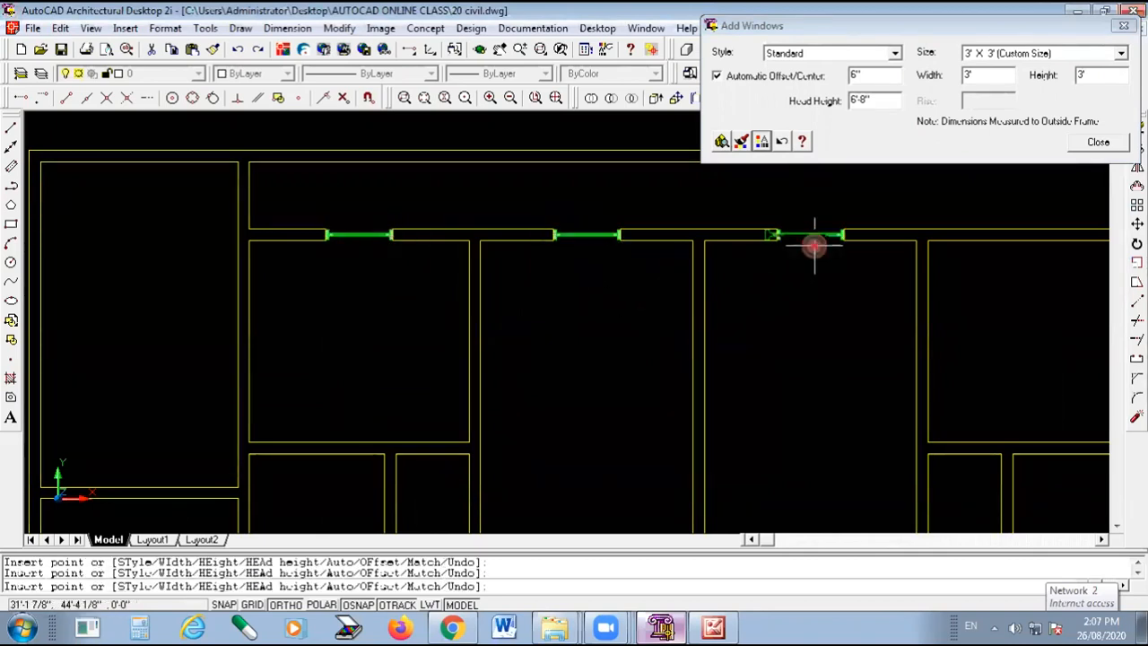
scroll(462, 253, "down", 2)
scroll(628, 251, "up", 3)
left_click(700, 238)
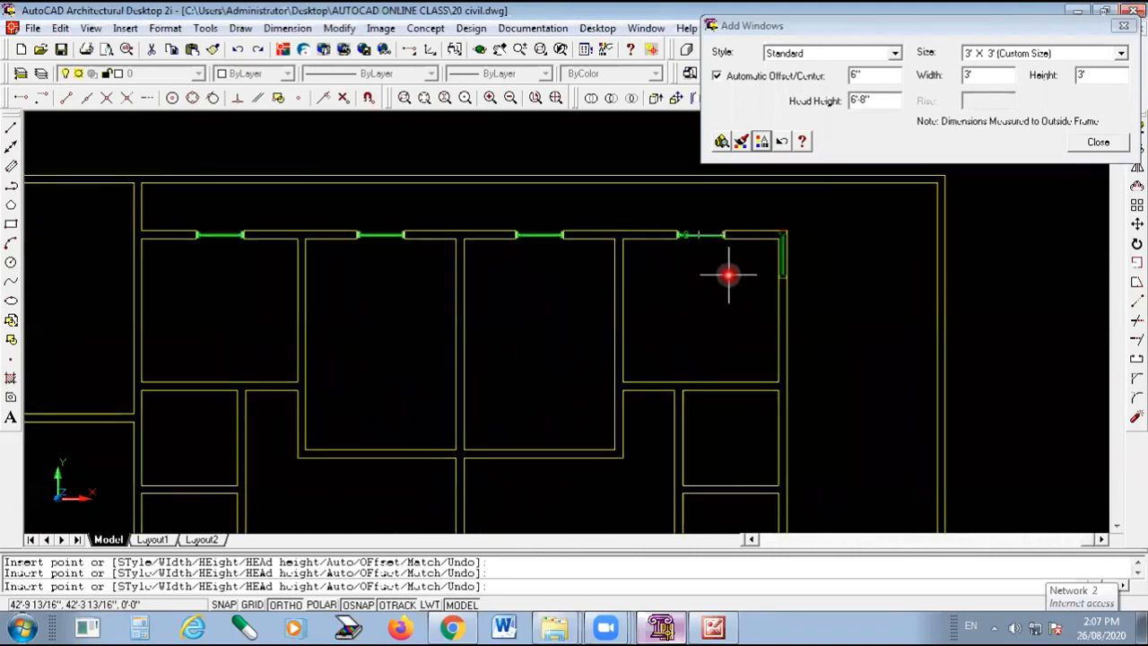
Place 3' x 3' windows in the building's right outer wall at the upper room and the two toilets.
left_click(769, 306)
scroll(718, 333, "down", 2)
scroll(725, 308, "up", 3)
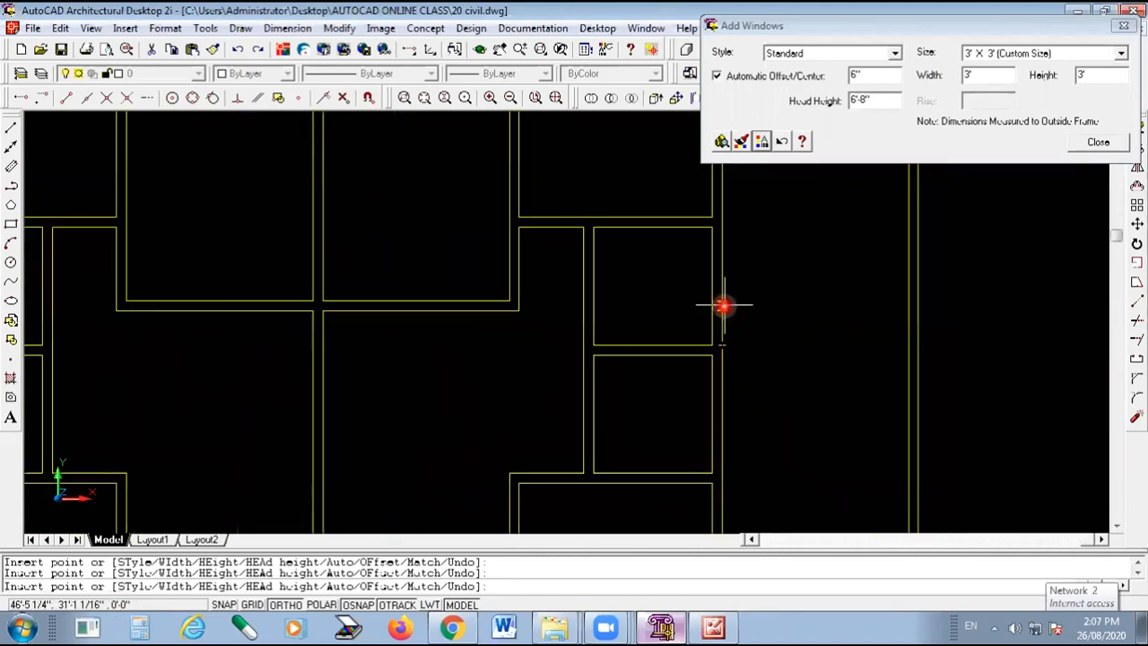
left_click(723, 294)
scroll(723, 323, "down", 2)
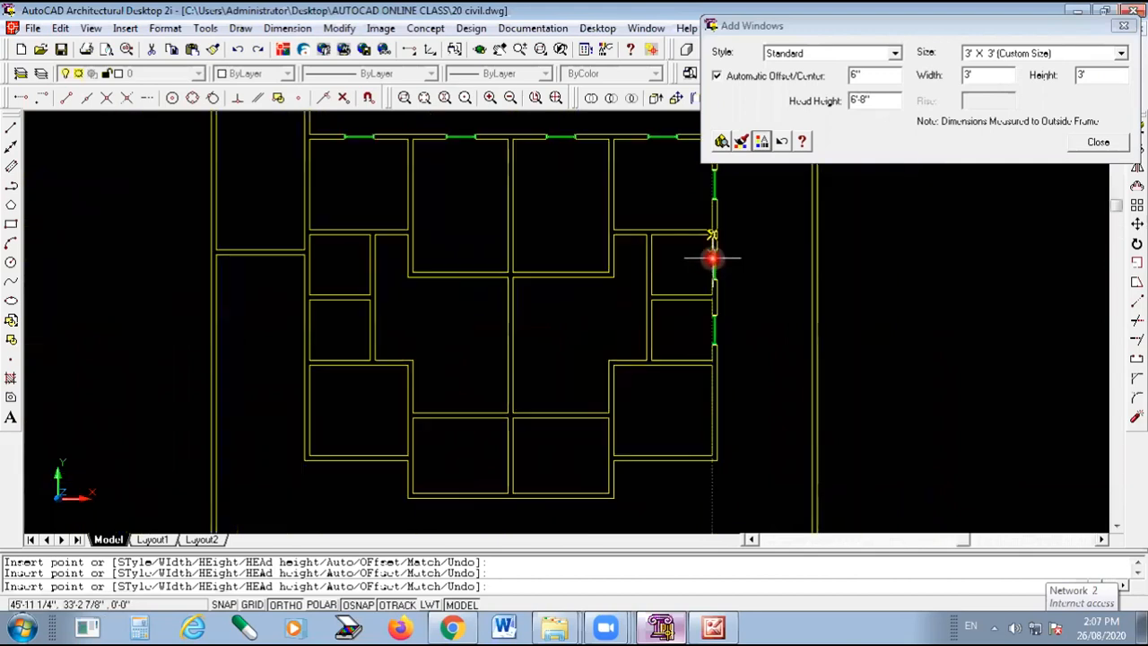
Place 3' x 3' windows in the lower right room's outer wall, the front walls and the wall between the lower left room and toilet.
scroll(709, 359, "down", 3)
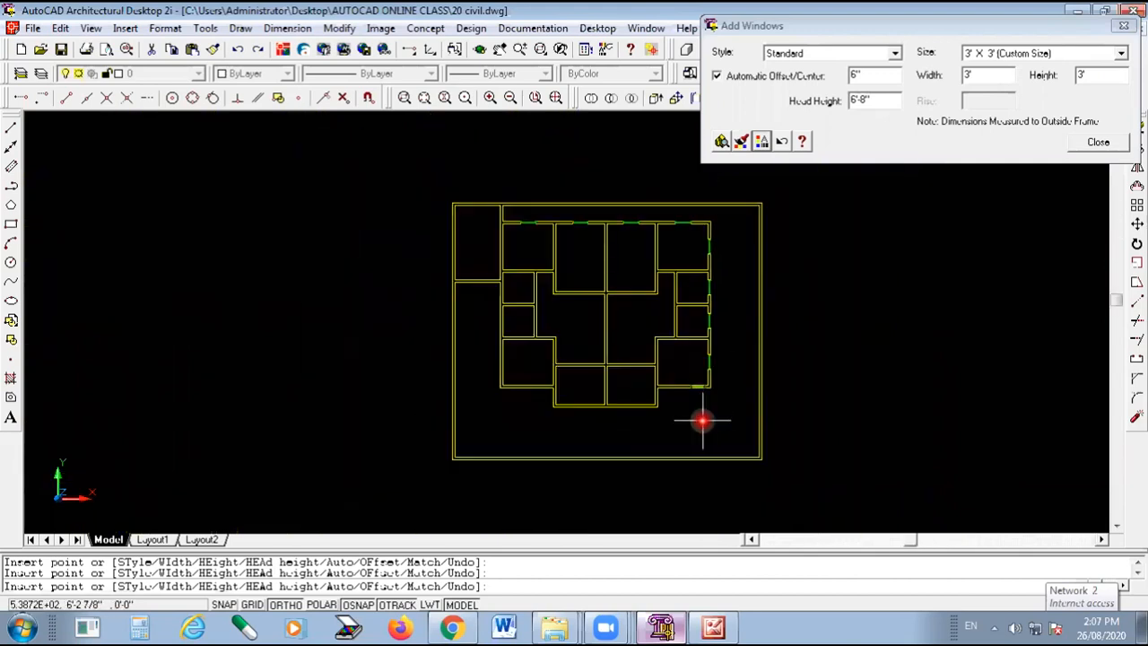
scroll(698, 394, "up", 3)
scroll(605, 468, "up", 3)
left_click(626, 375)
left_click(321, 388)
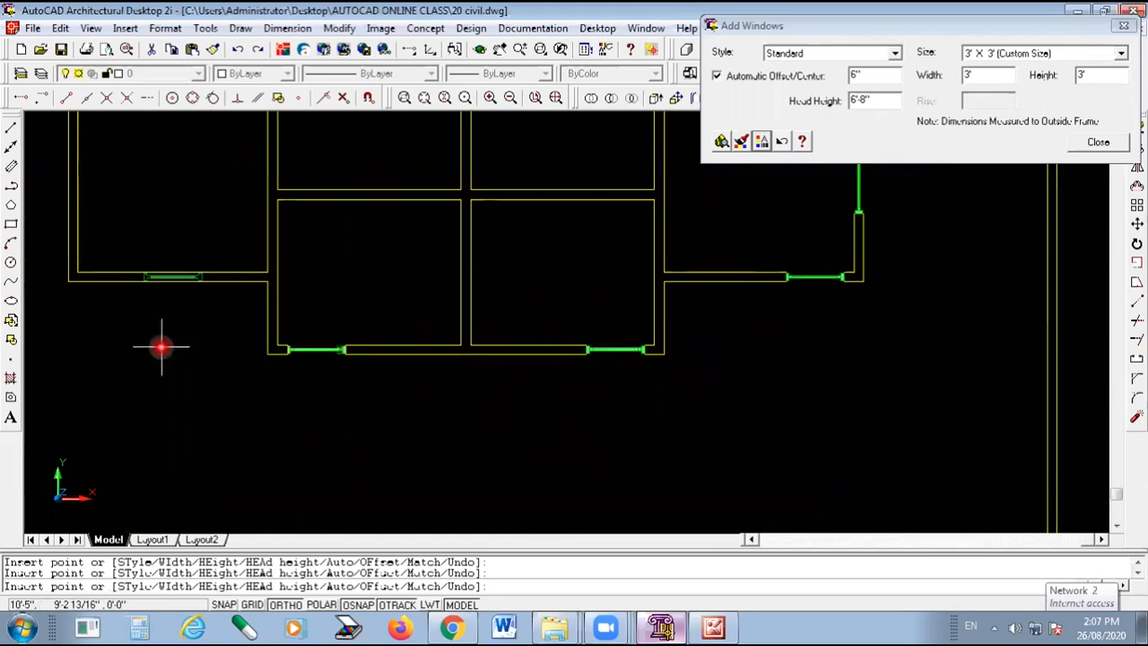
scroll(333, 453, "down", 3)
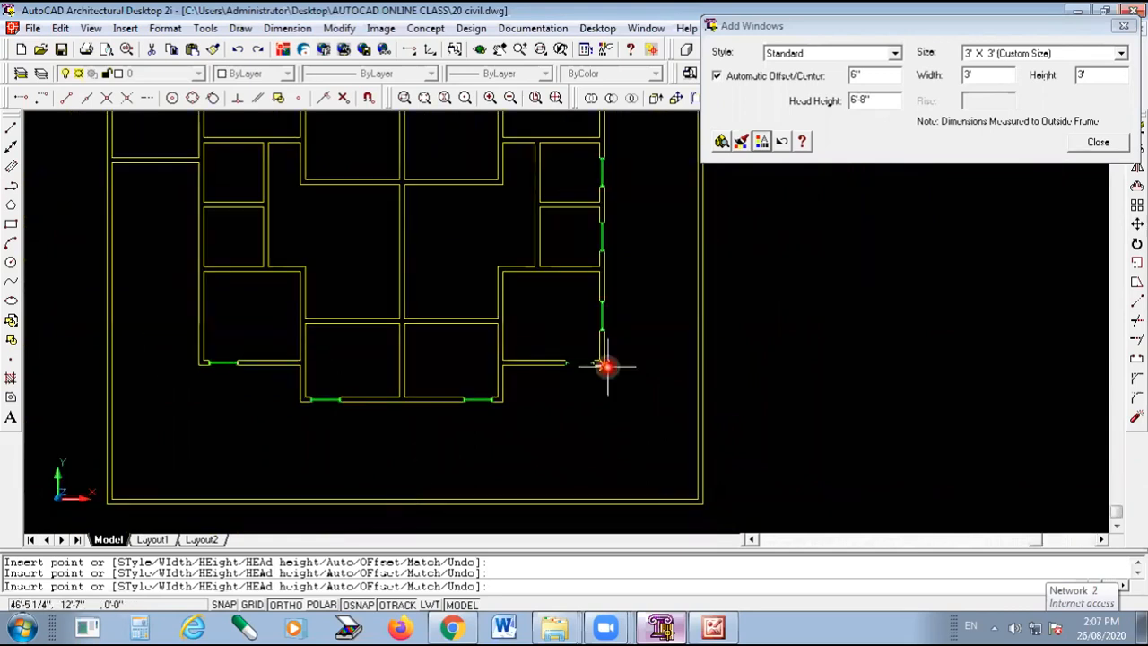
scroll(150, 251, "up", 3)
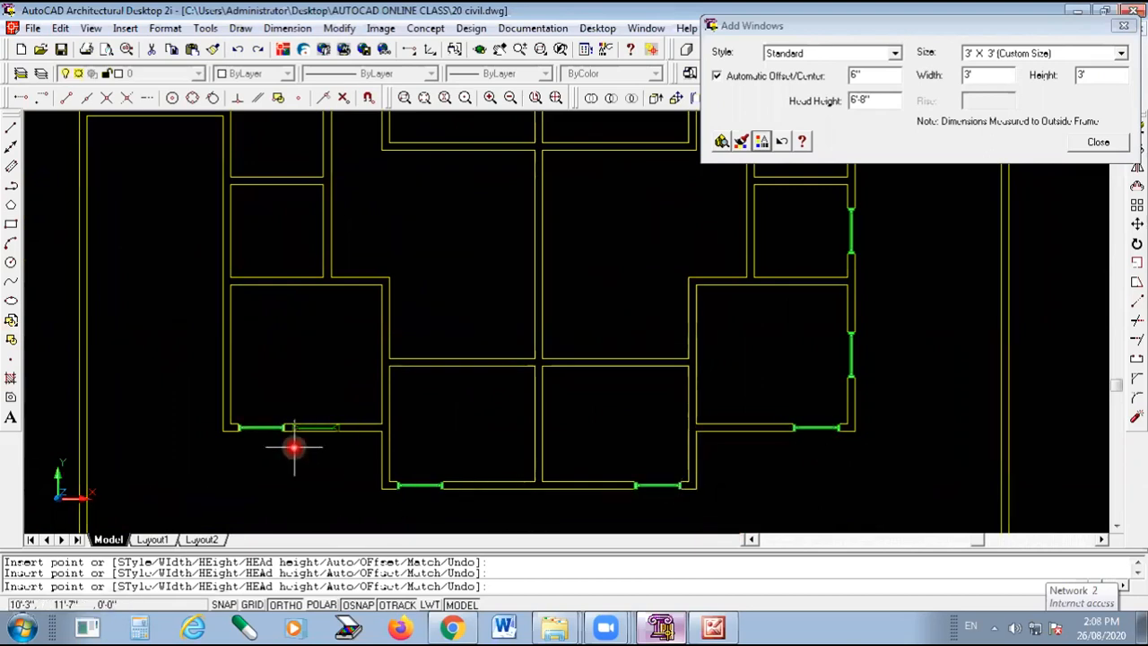
left_click(279, 300)
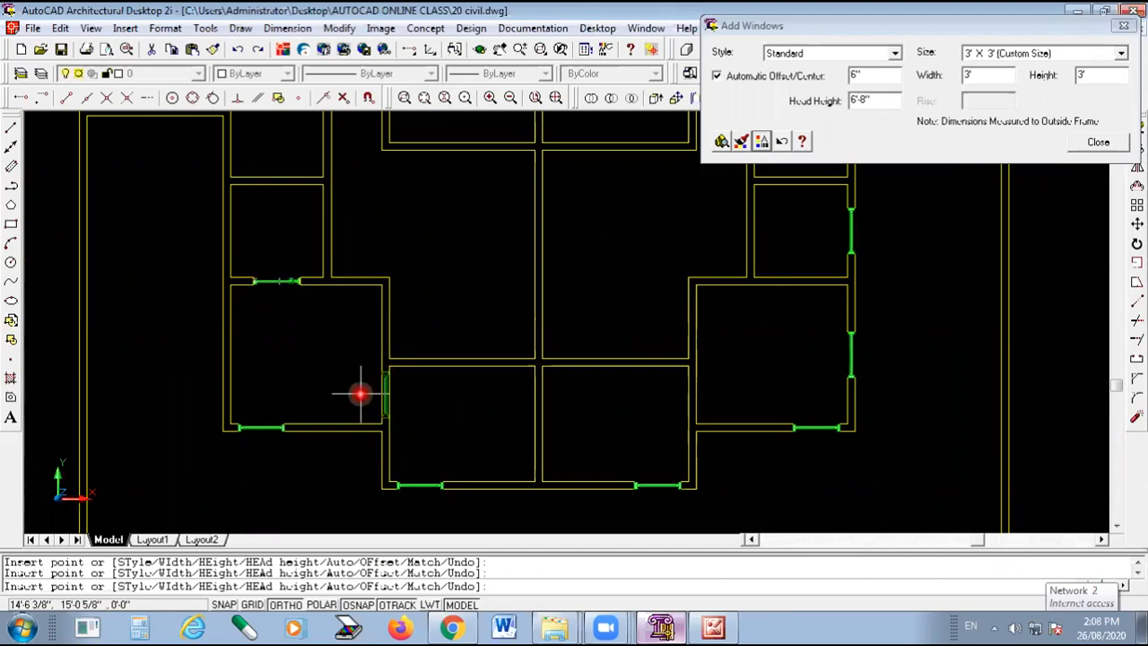
End window placement and undo the whole group of added windows.
key("Escape")
key("ctrl+z")
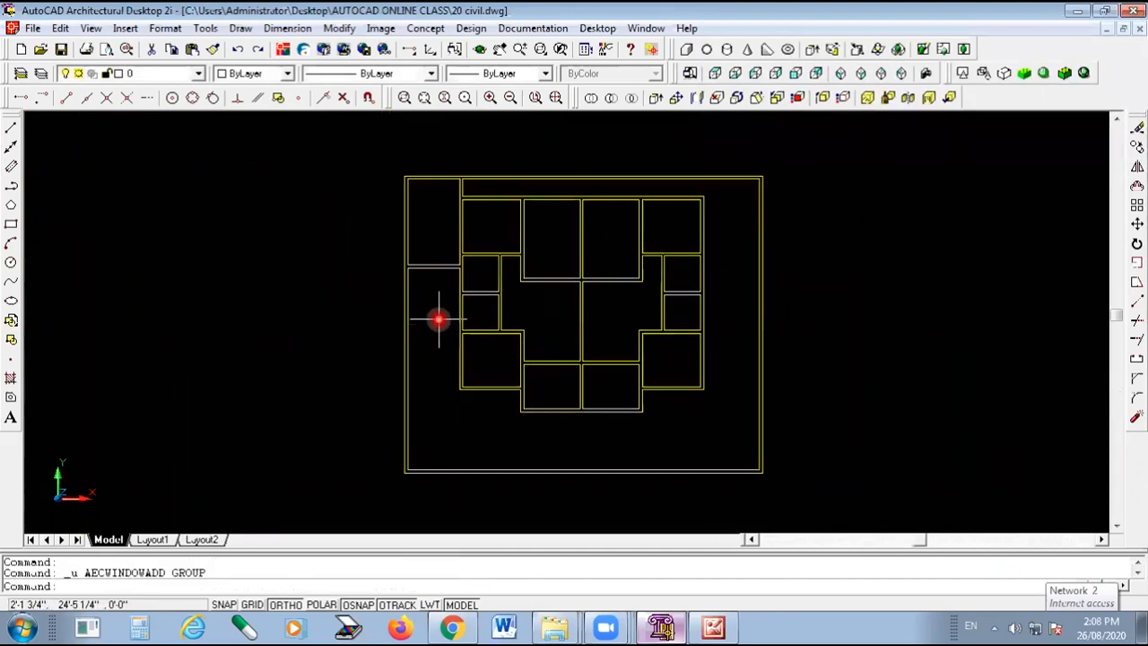
key("ctrl+z")
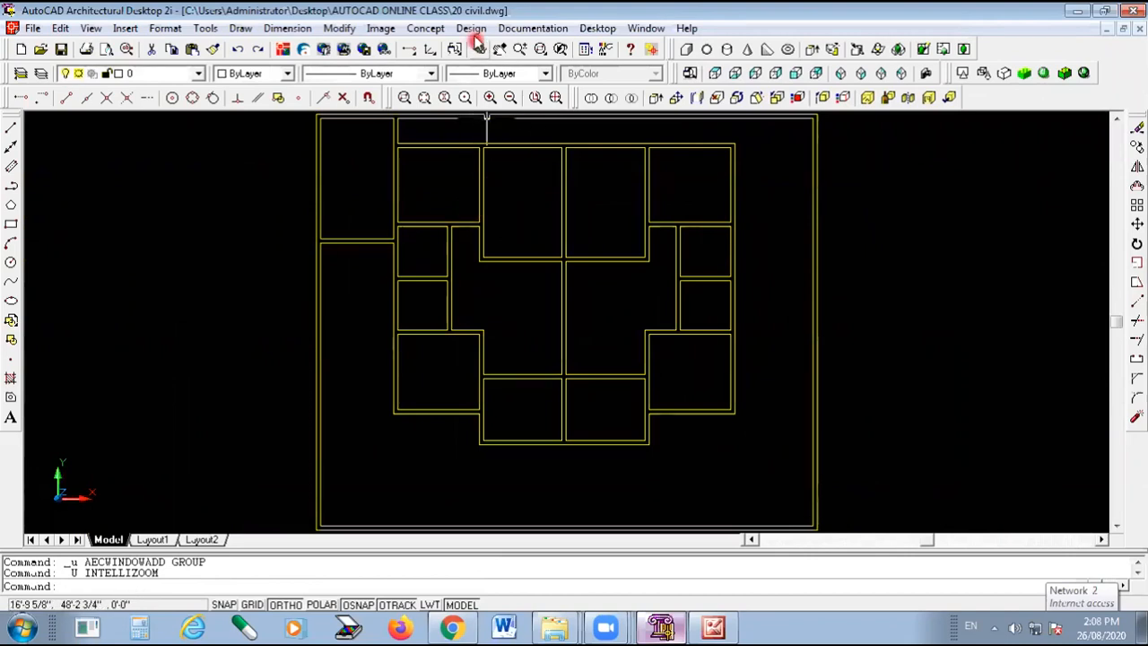
key("ctrl+y")
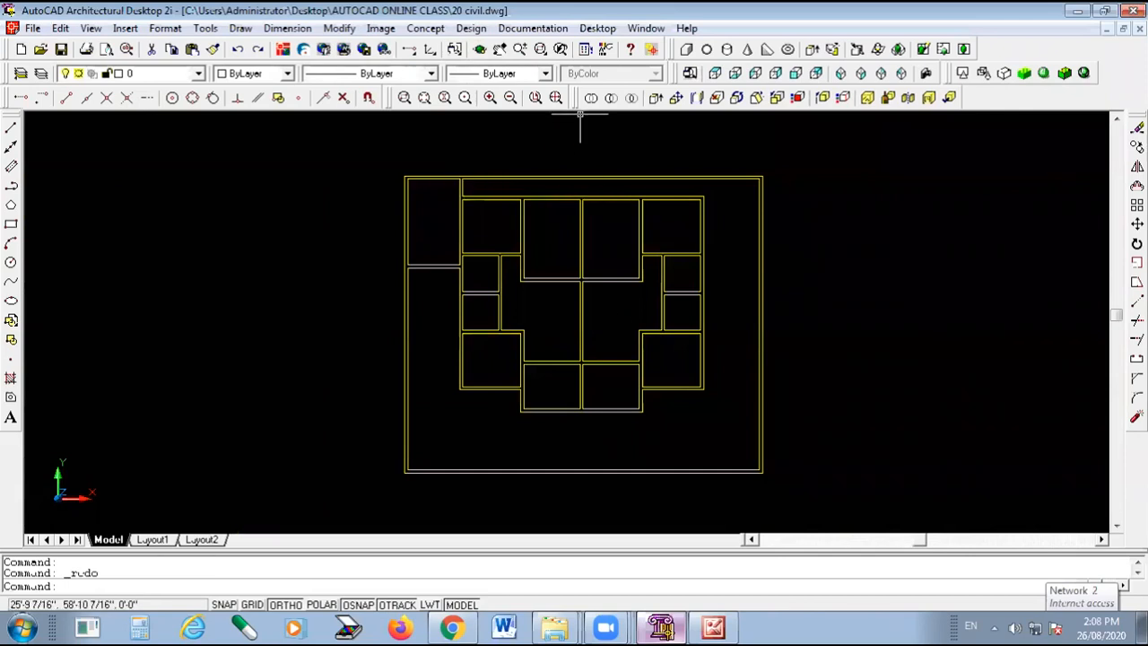
Start adding Standard-style windows at the 3' x 3' custom size and accept their properties.
left_click(472, 29)
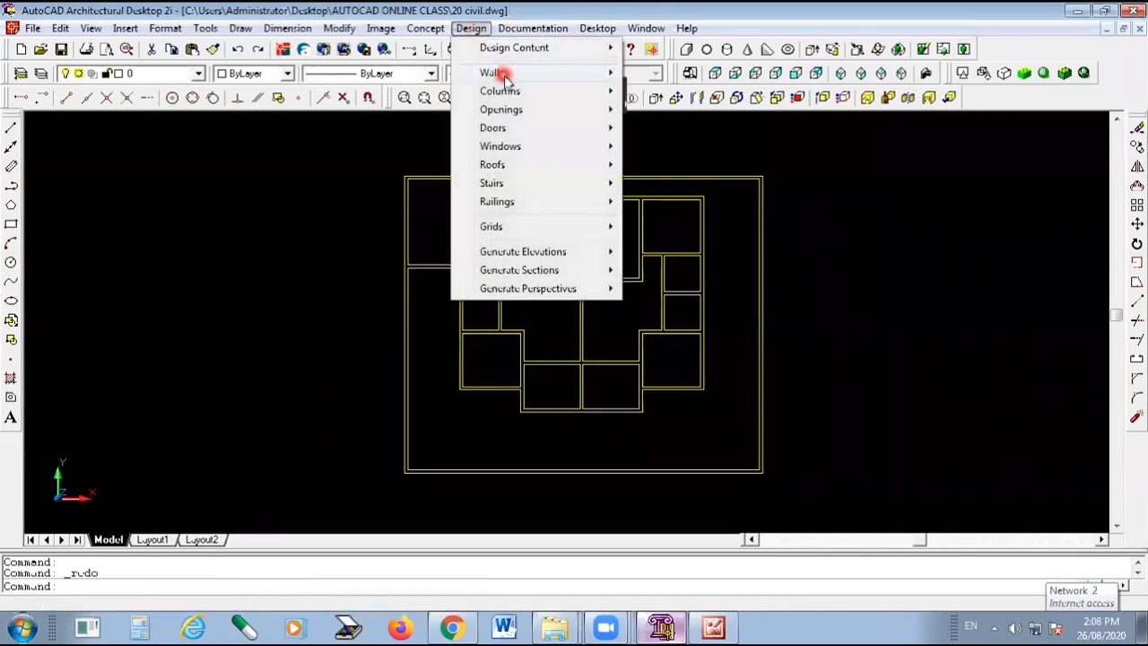
mouse_move(578, 147)
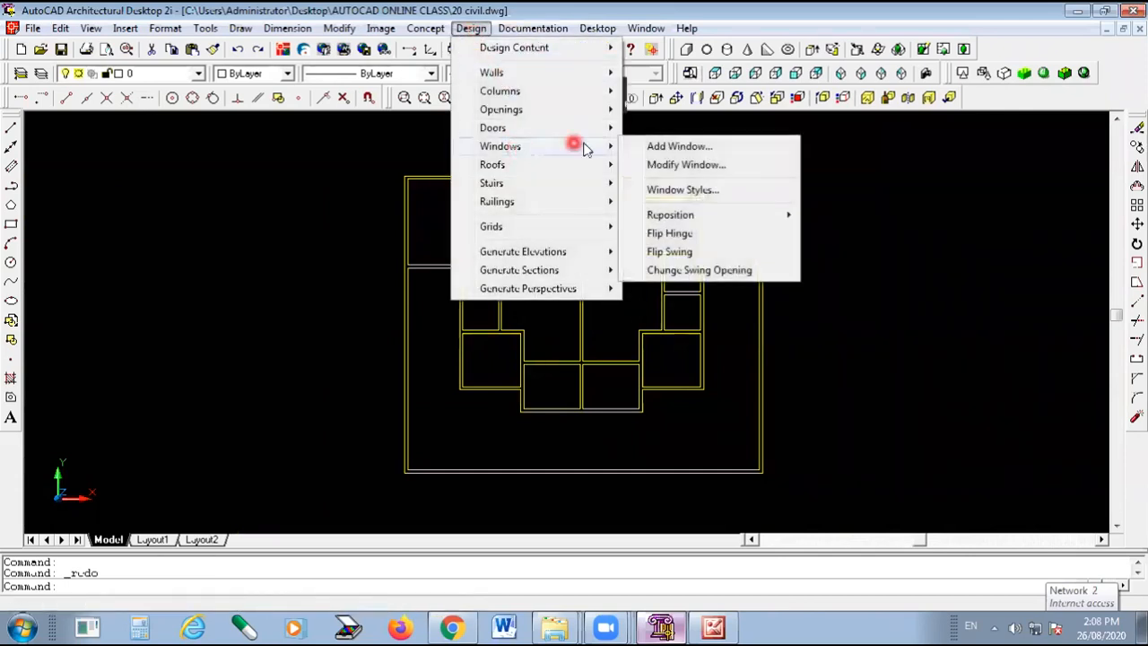
left_click(664, 146)
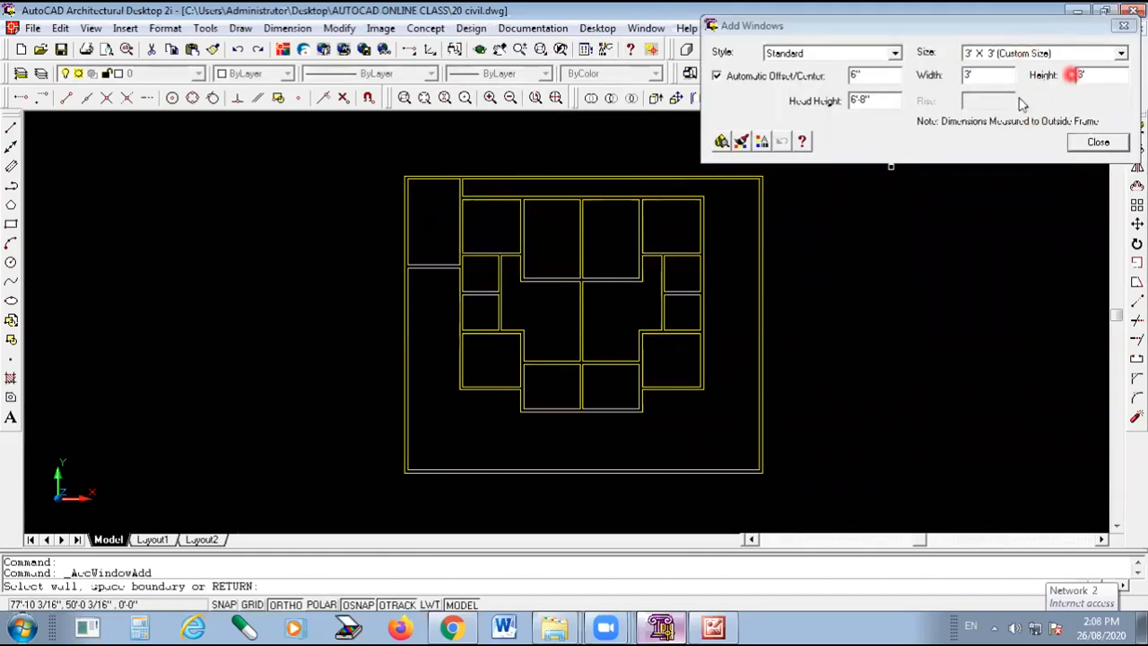
left_click(763, 142)
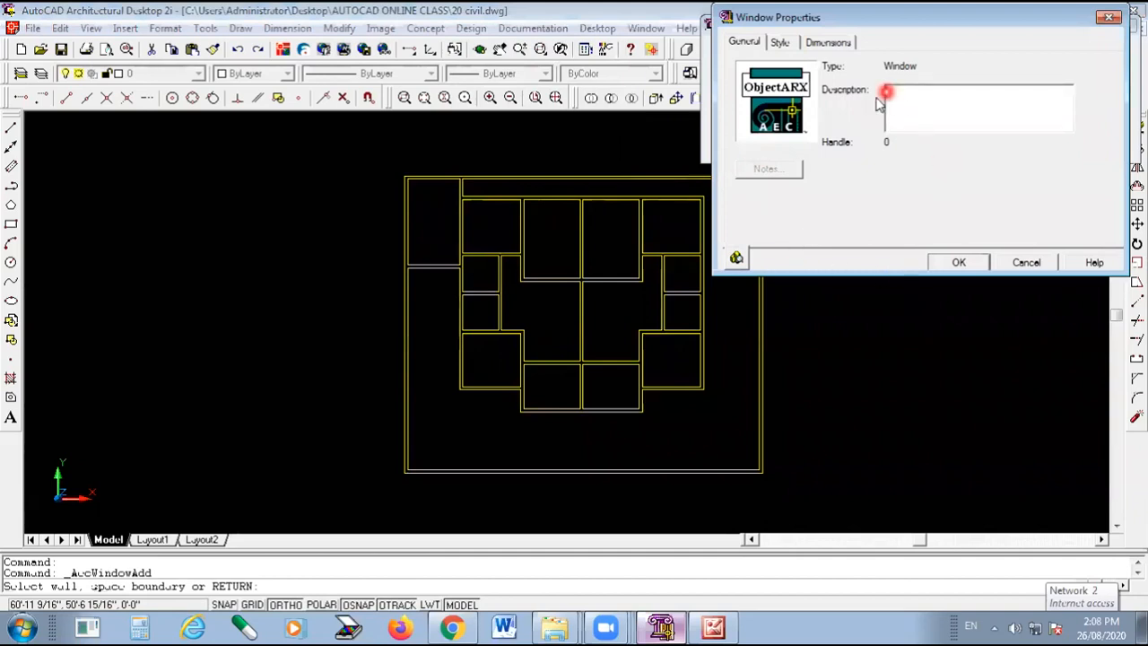
left_click(960, 263)
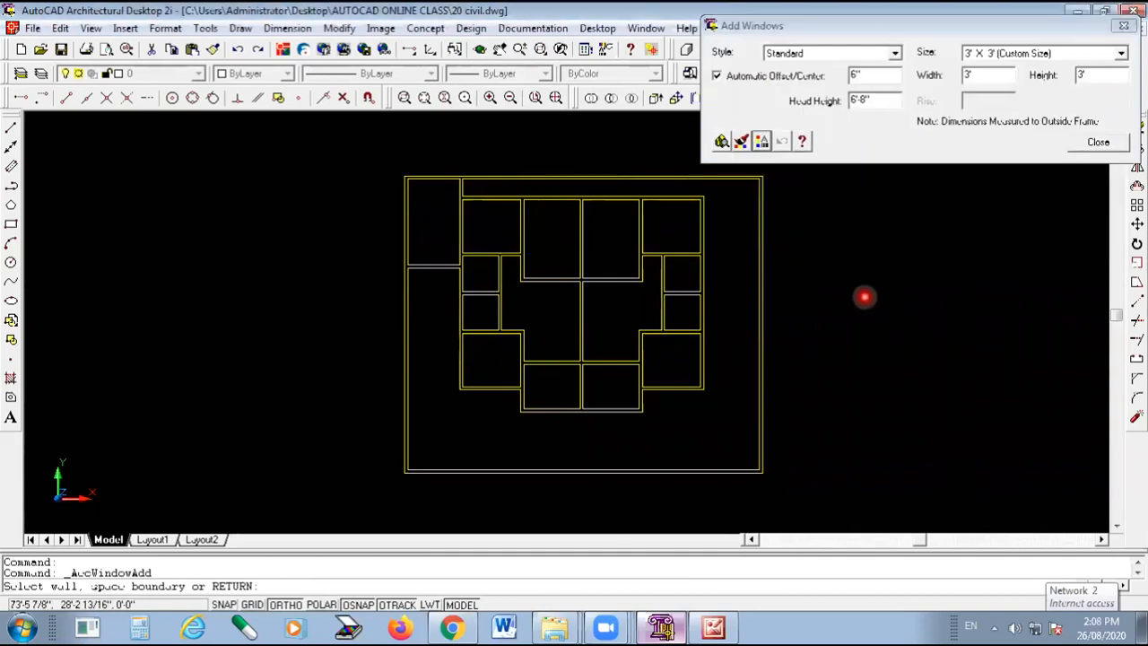
Place four 3' x 3' windows in the house's back wall, one centred on each of the four rear rooms.
left_click(308, 272)
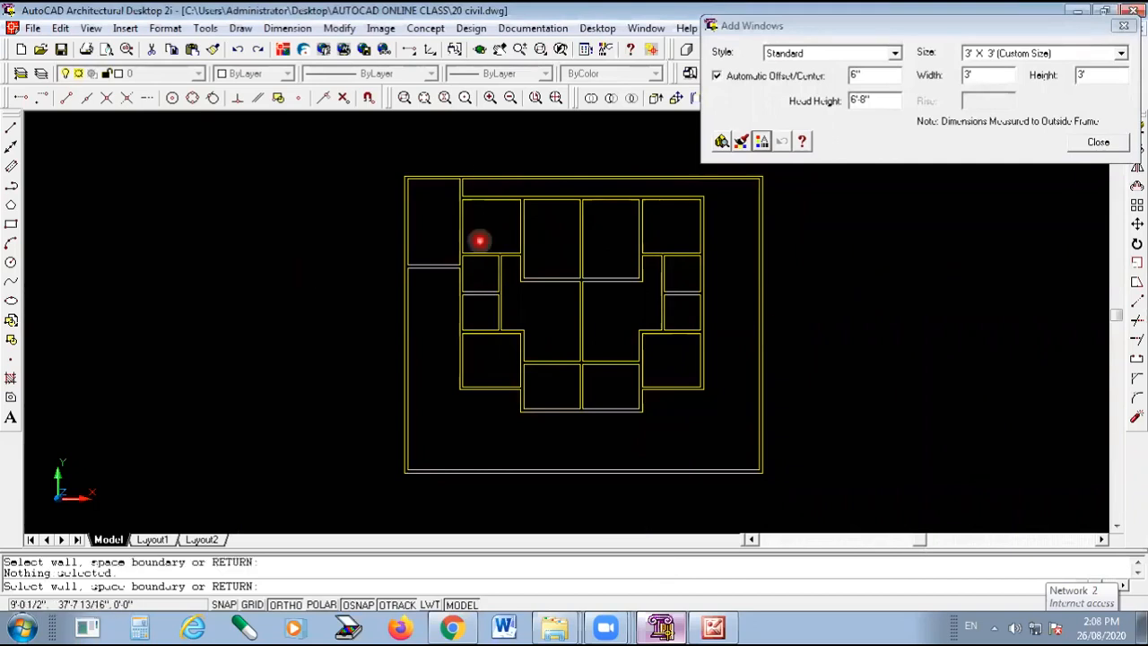
scroll(491, 210, "up", 2)
left_click(492, 211)
left_click(491, 213)
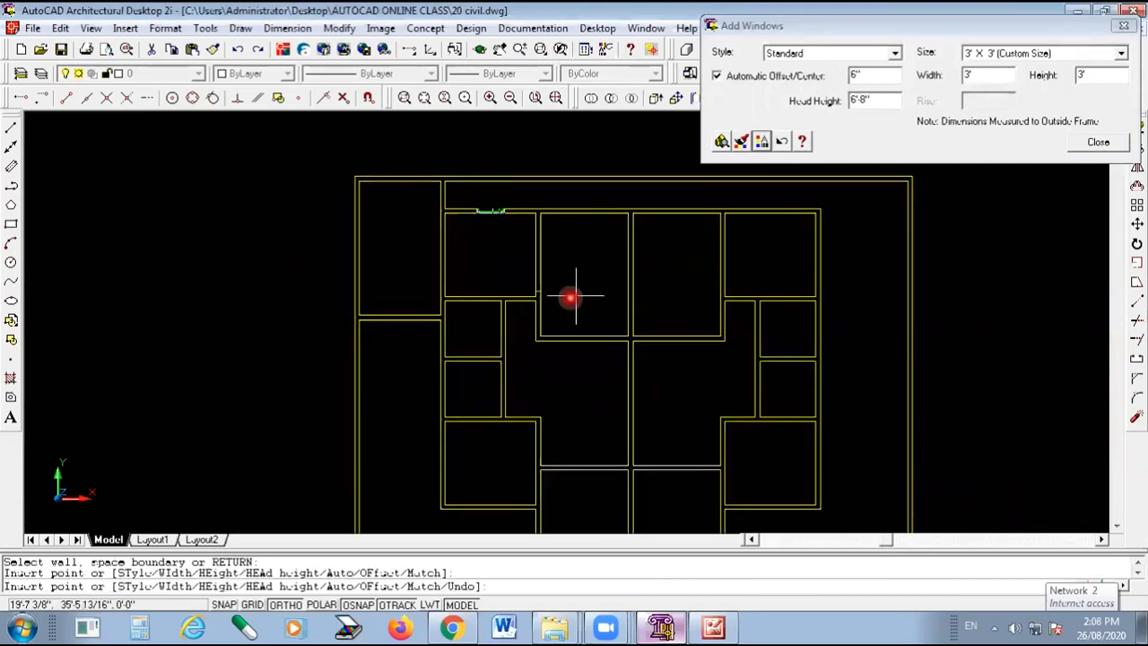
scroll(601, 225, "up", 2)
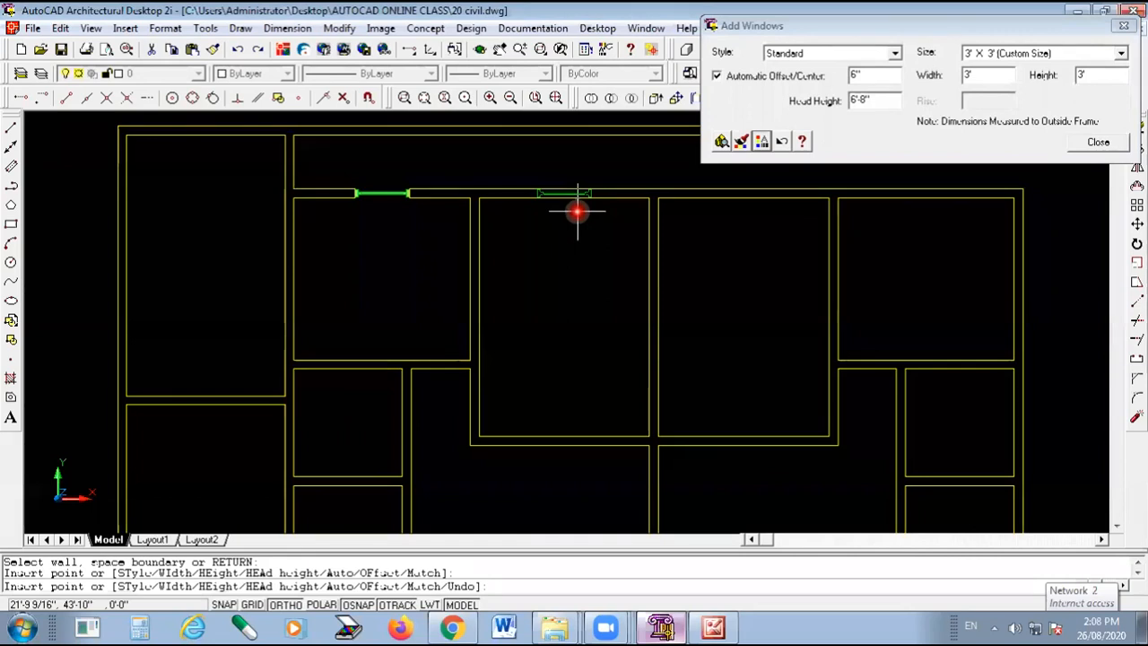
left_click(578, 211)
left_click(758, 211)
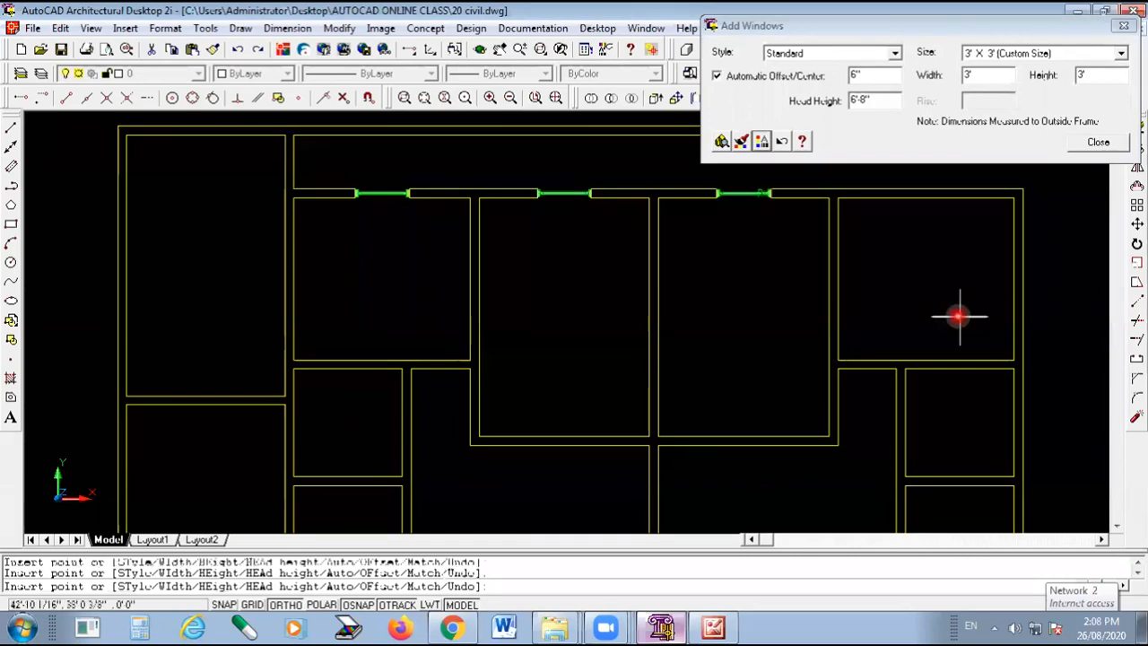
left_click(947, 224)
Place 3' x 3' windows in the house's right outer wall at the upper room, both toilets and the lower room.
scroll(818, 257, "down", 1)
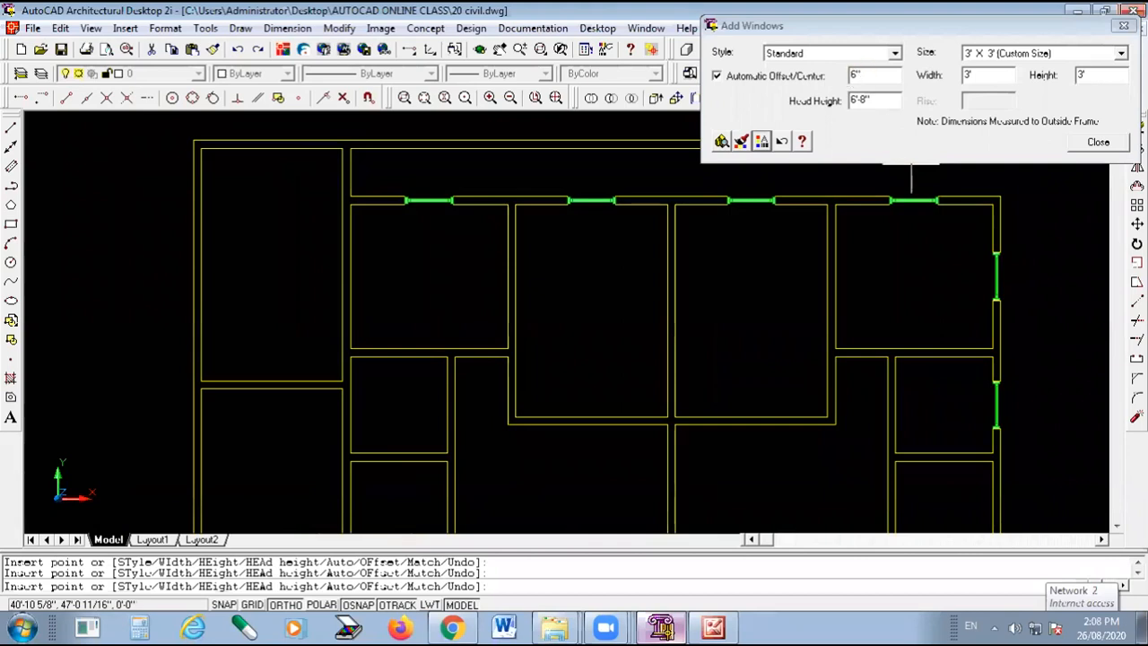
scroll(866, 272, "down", 6)
scroll(946, 449, "up", 6)
left_click(917, 313)
left_click(934, 453)
Place four 3' x 3' windows in the front walls, one for each front room, near the outer corners.
scroll(874, 350, "down", 5)
scroll(874, 350, "up", 4)
left_click(875, 356)
left_click(777, 409)
left_click(599, 429)
left_click(465, 370)
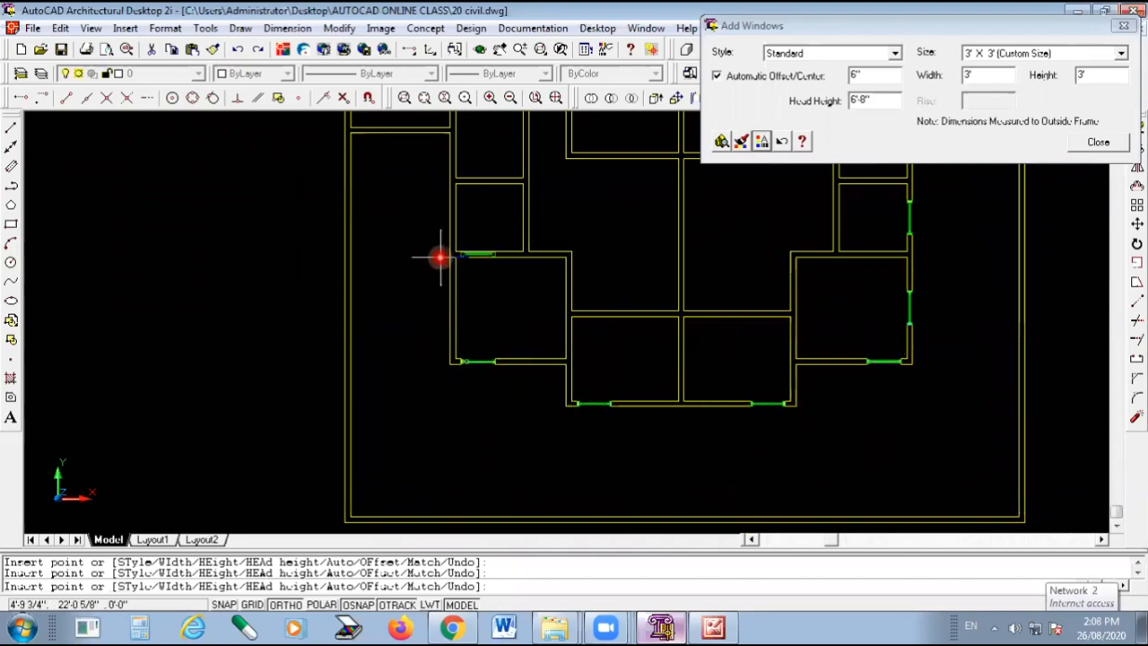
Place 3' x 3' windows in the house's left outer wall at the lower room and the two toilets.
scroll(433, 339, "down", 3)
scroll(432, 336, "up", 3)
left_click(431, 334)
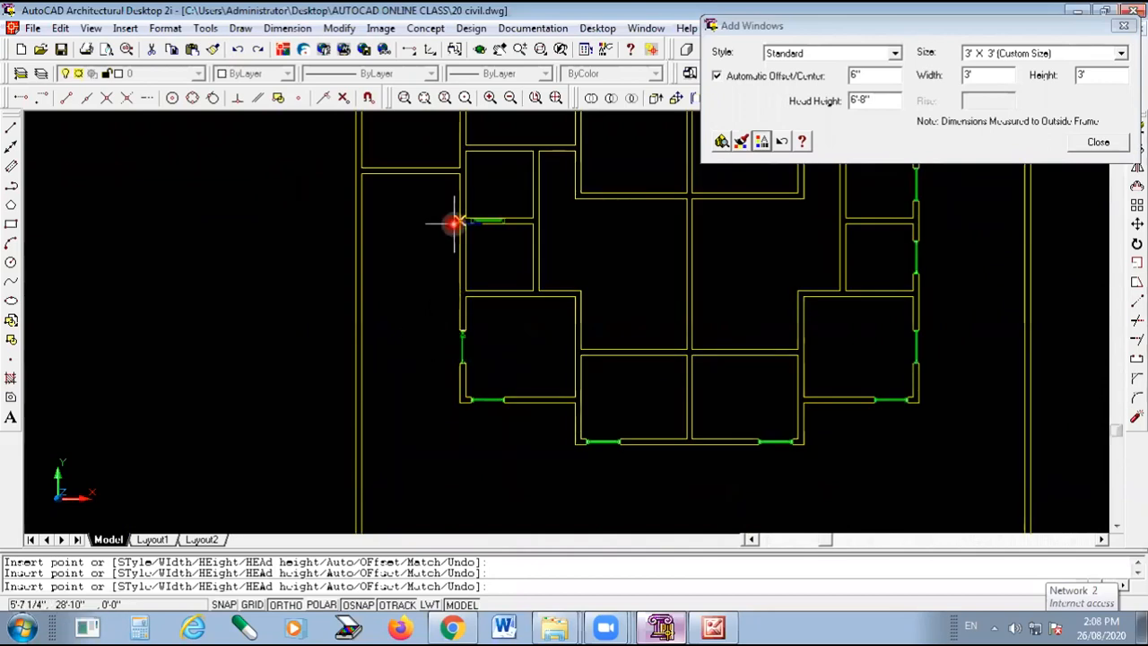
scroll(454, 256, "up", 1)
left_click(454, 252)
scroll(461, 166, "up", 2)
left_click(461, 166)
Place 3' x 3' windows in the back and front walls of the compound's upper-left corner room, and end the window command.
scroll(392, 398, "down", 3)
scroll(894, 375, "up", 2)
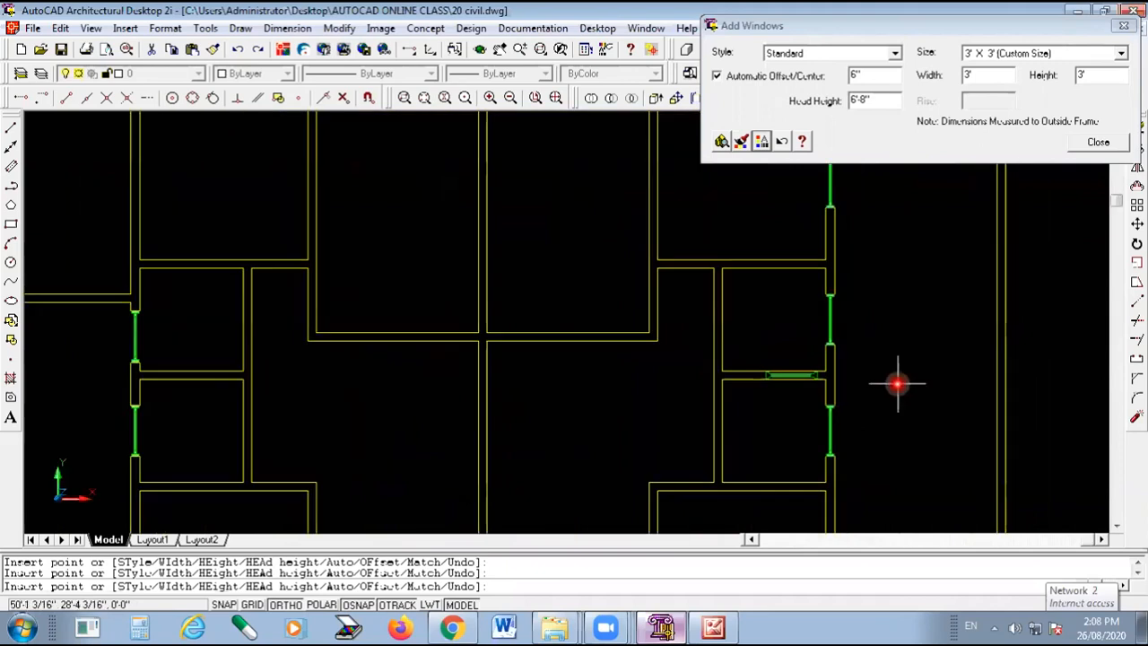
scroll(810, 356, "down", 3)
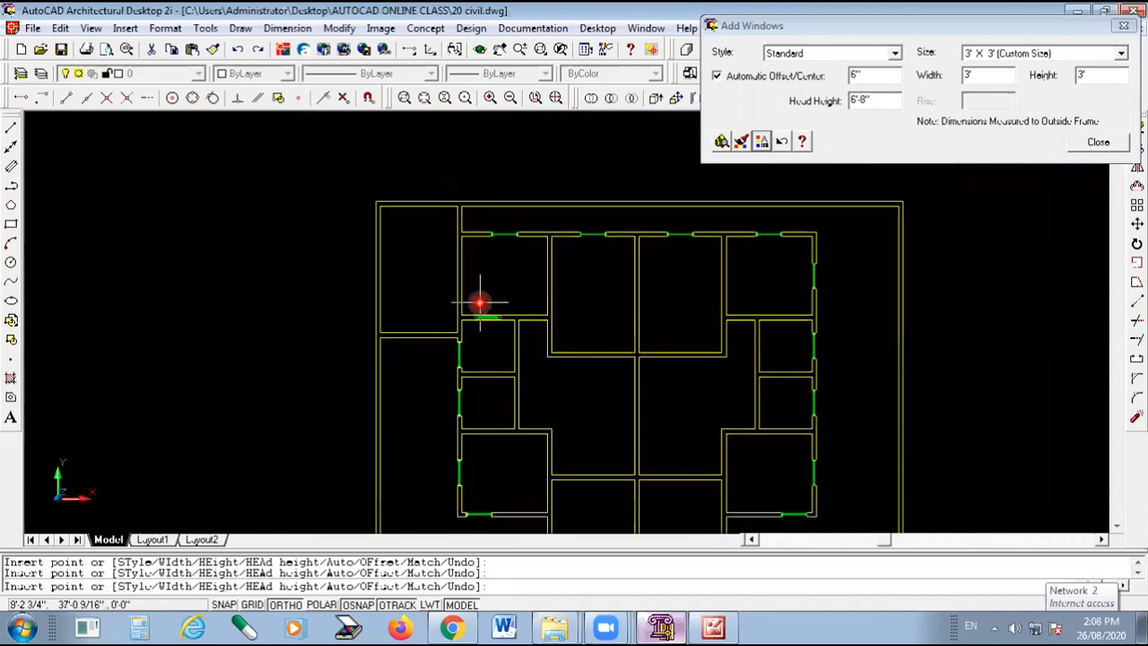
scroll(424, 267, "up", 2)
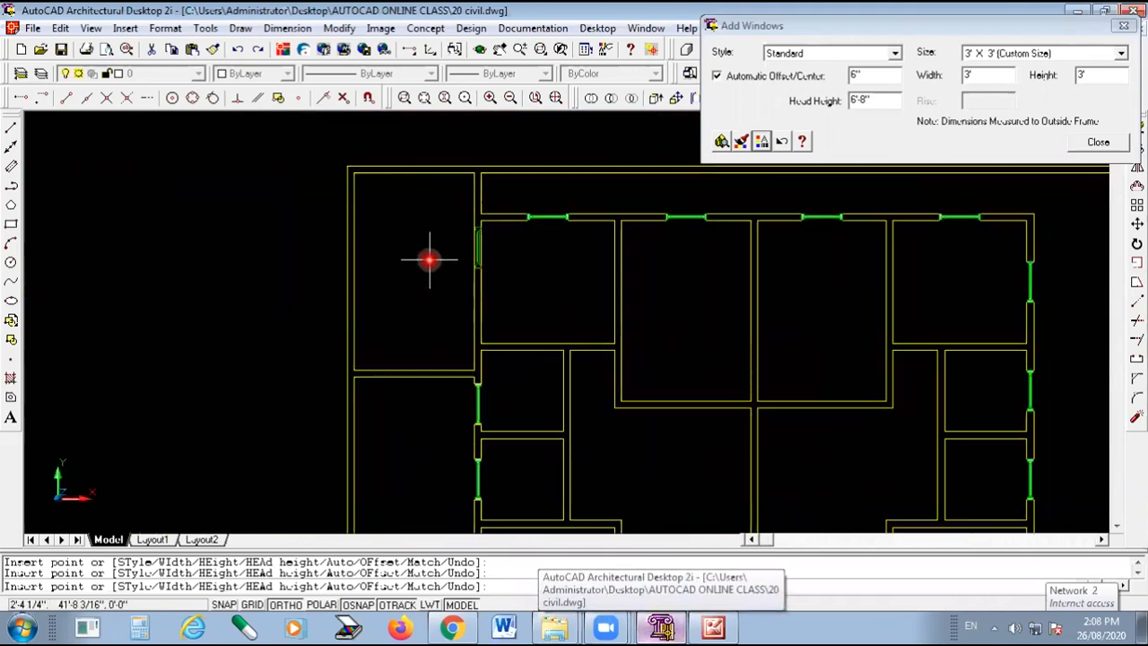
scroll(477, 197, "up", 3)
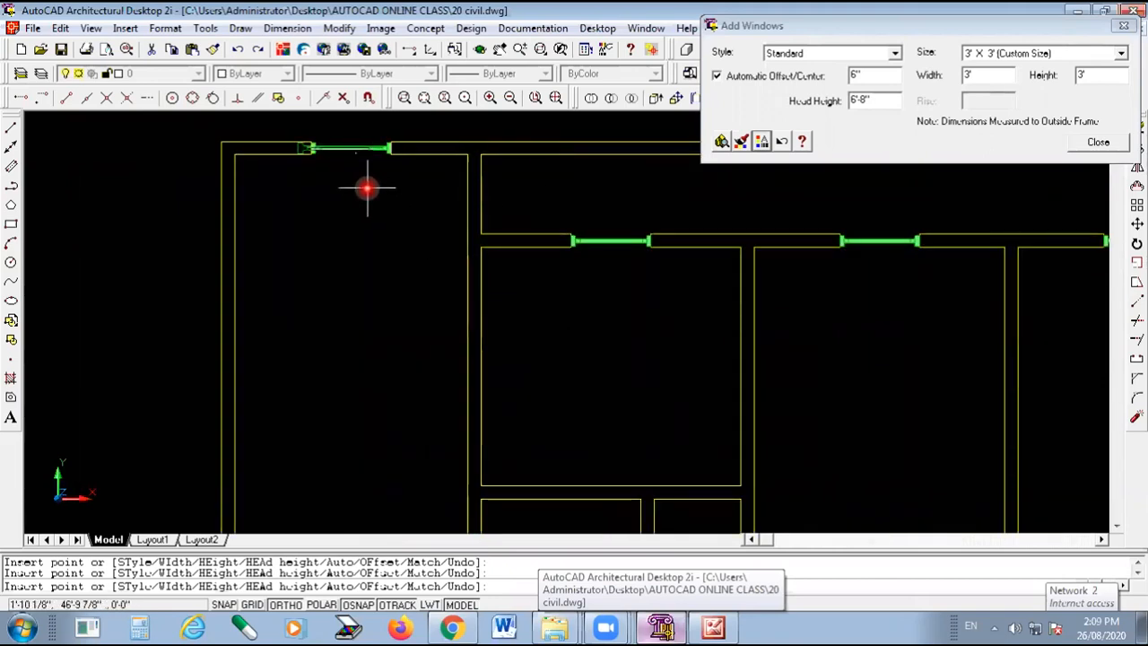
scroll(513, 186, "down", 2)
left_click(395, 371)
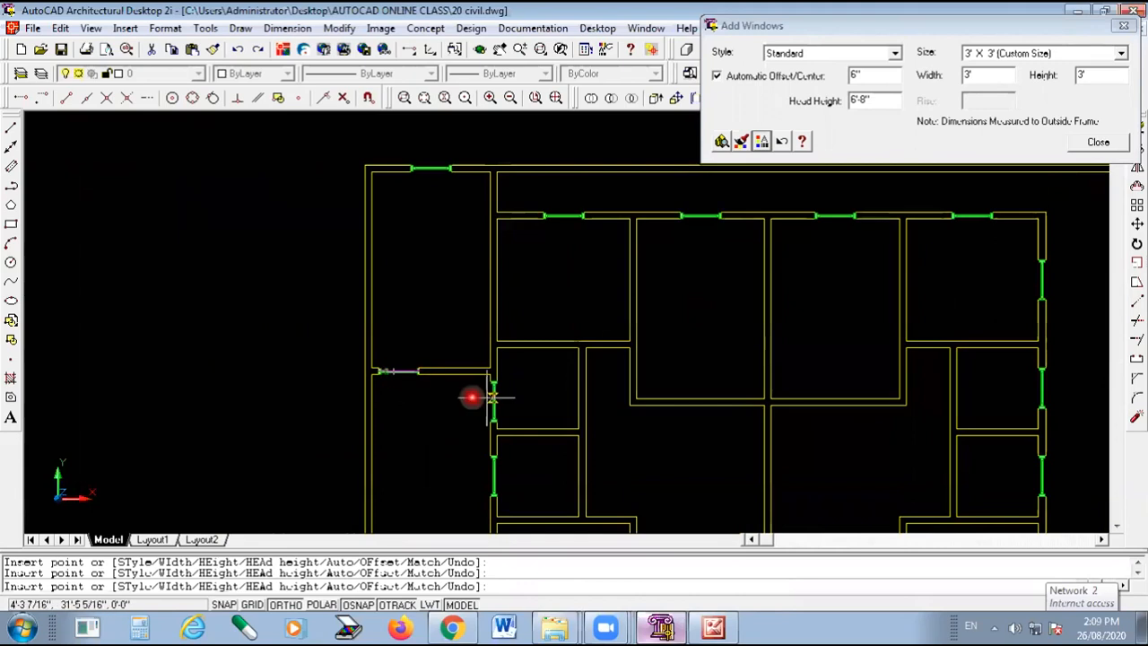
right_click(217, 238)
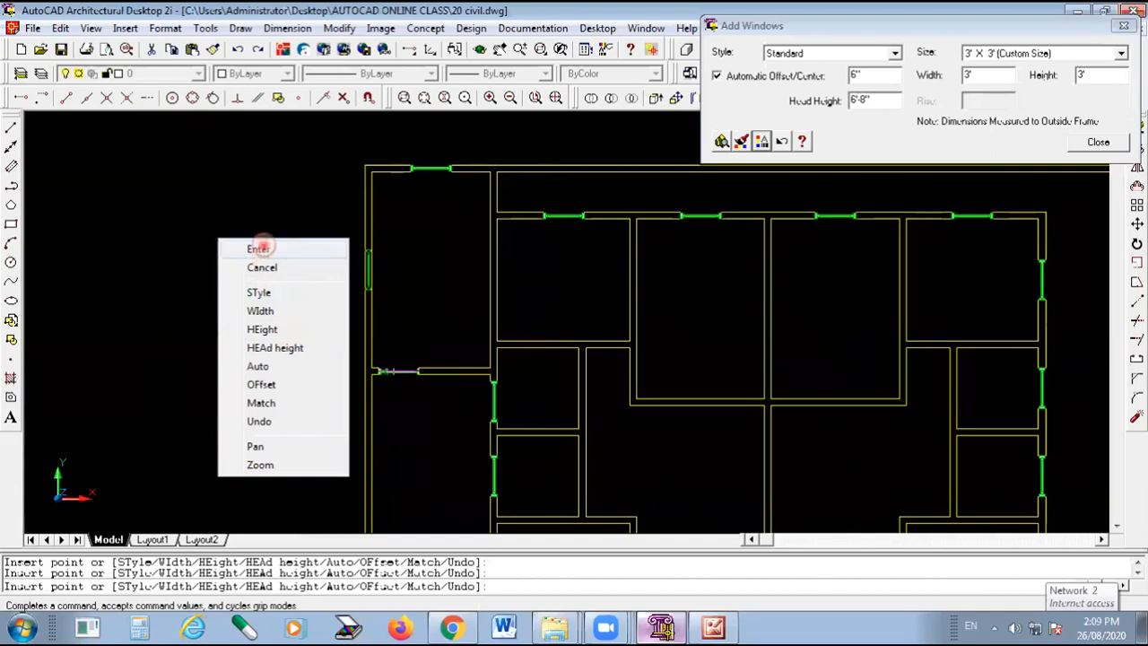
left_click(259, 247)
Examine the window positions in the rooms, toilets and front walls across the floor plan.
scroll(395, 179, "down", 2)
scroll(639, 395, "up", 1)
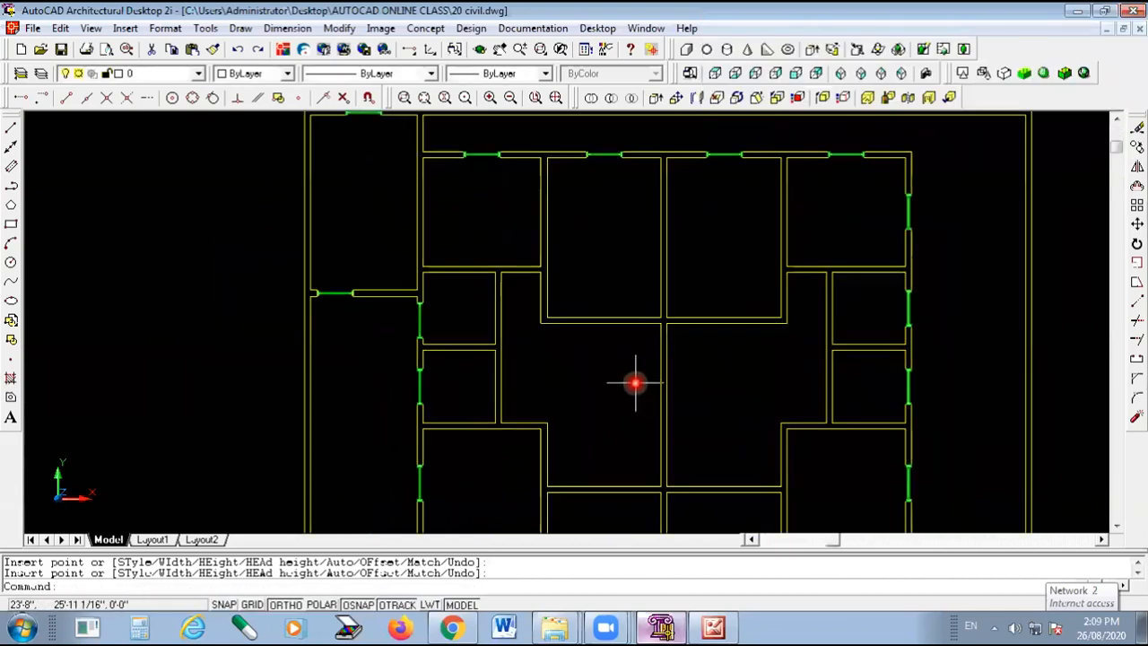
scroll(546, 287, "down", 1)
scroll(560, 443, "up", 1)
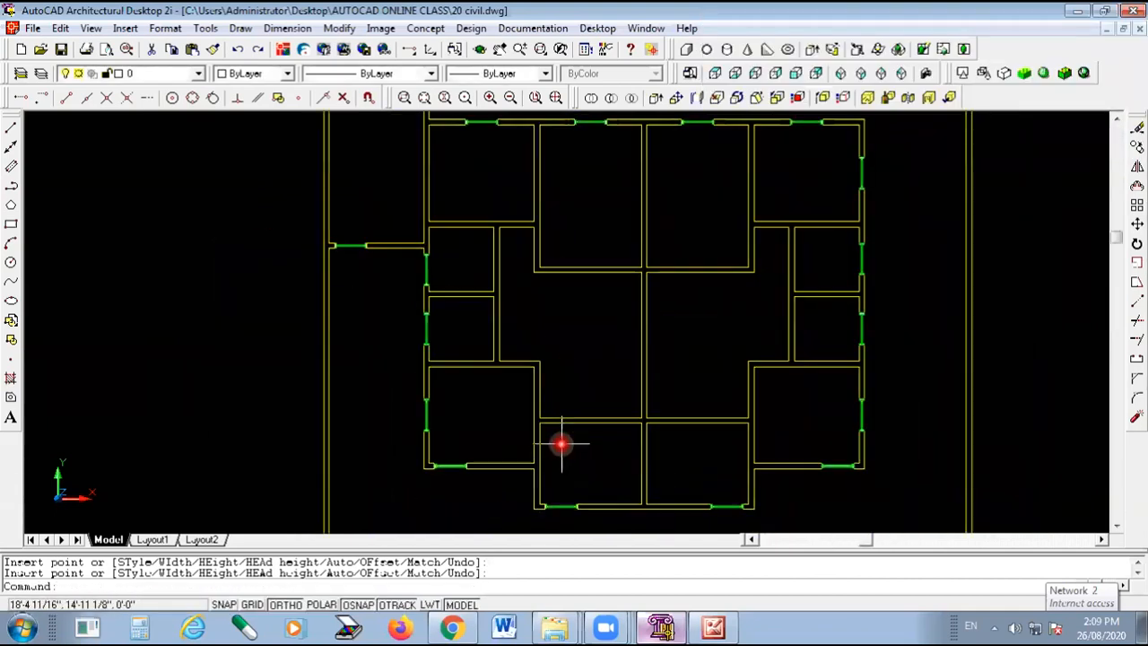
scroll(633, 485, "up", 1)
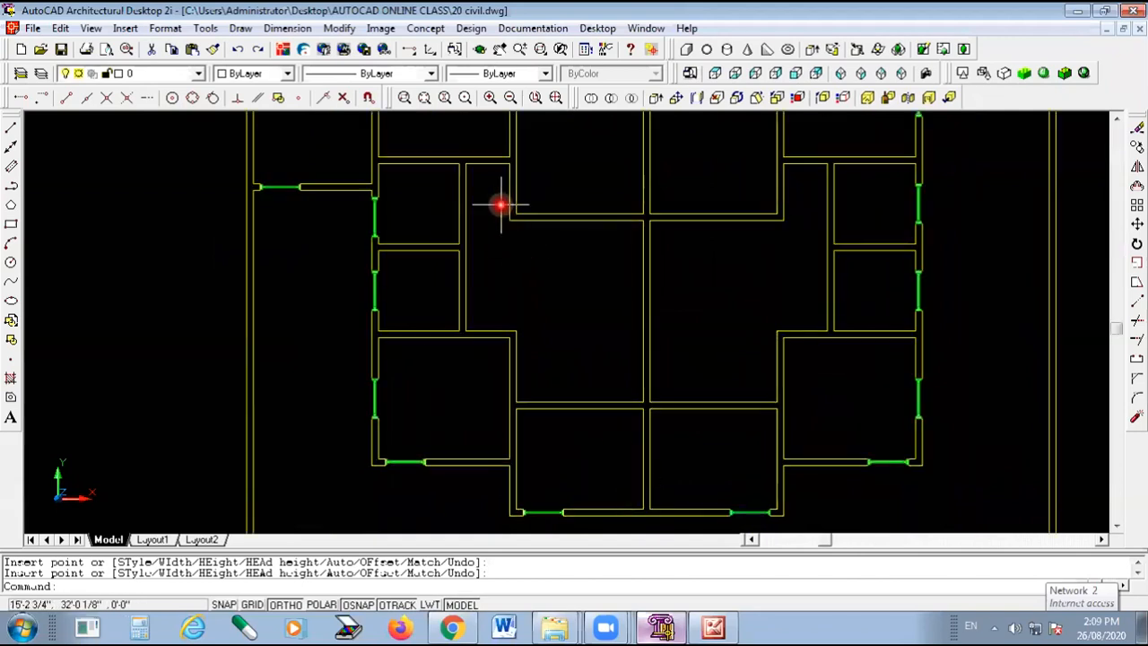
scroll(631, 425, "down", 1)
scroll(633, 415, "up", 1)
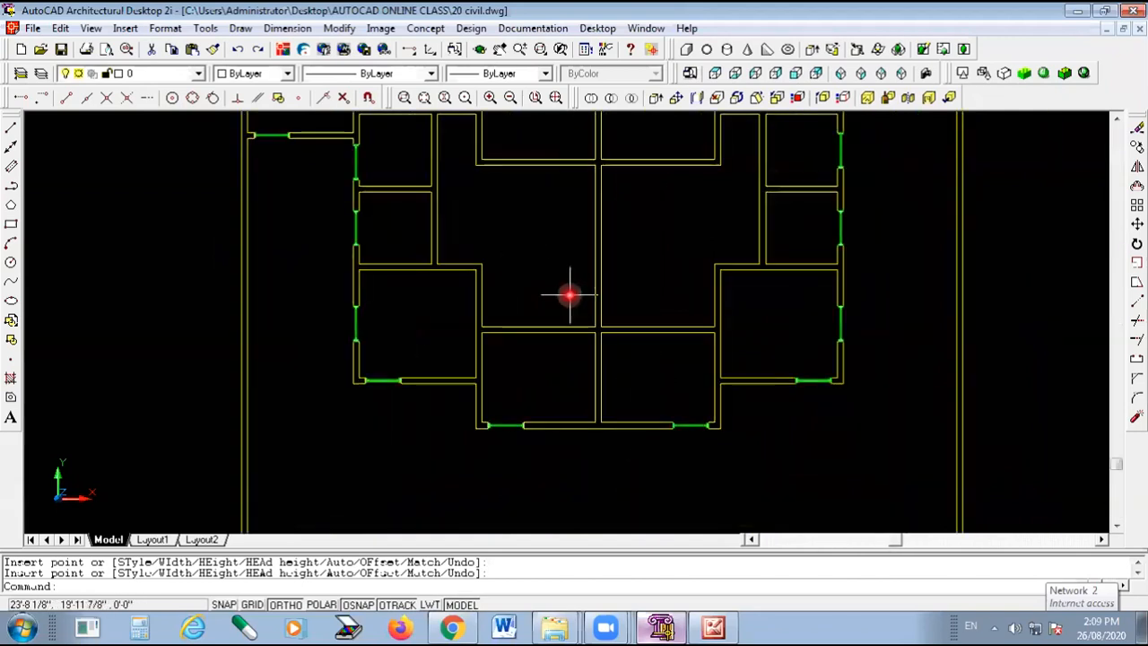
scroll(583, 328, "up", 1)
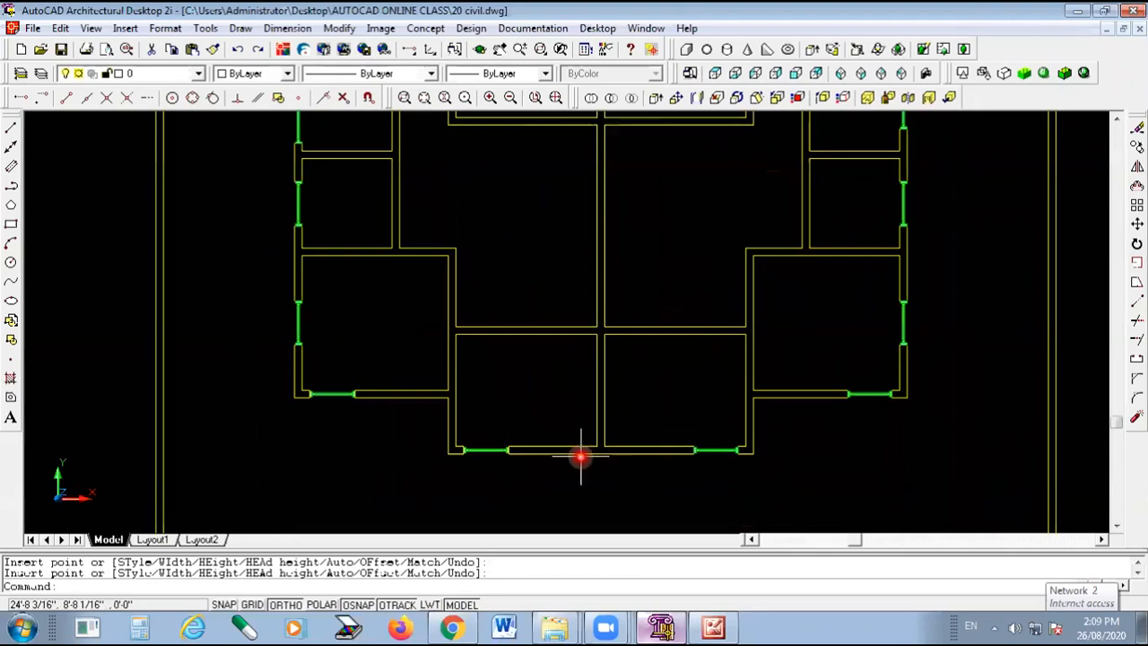
scroll(592, 455, "down", 1)
scroll(592, 454, "down", 1)
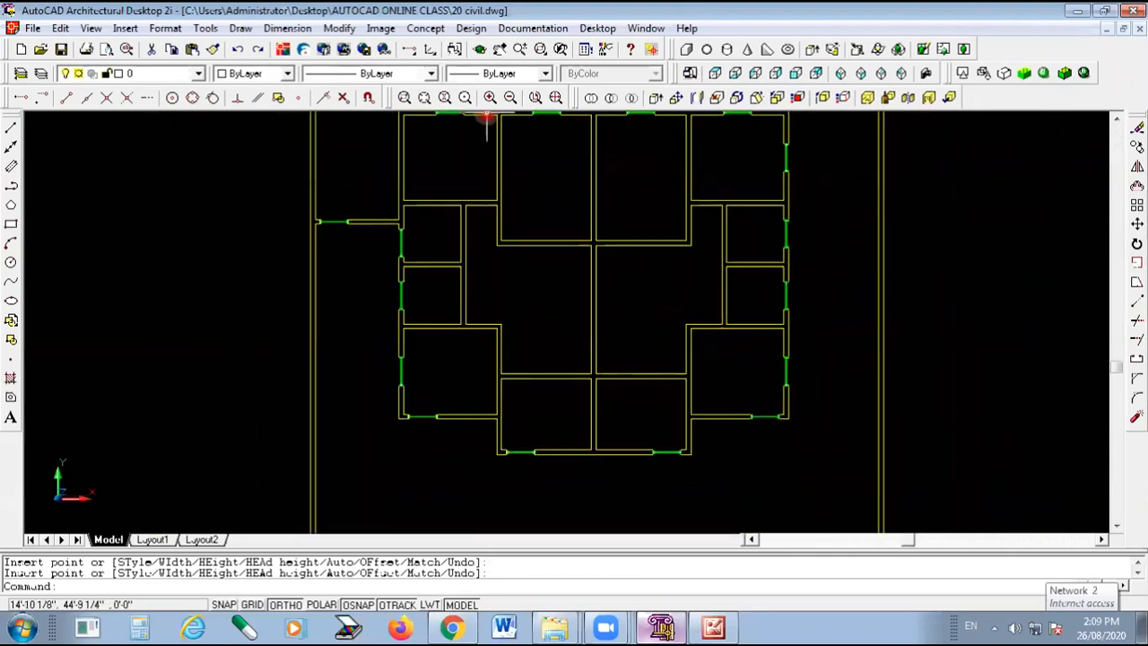
Orbit the plan to a shaded 3D view and inspect the windows' height against the walls.
middle_click_drag(703, 287, 518, 296, "shift")
right_click(580, 283)
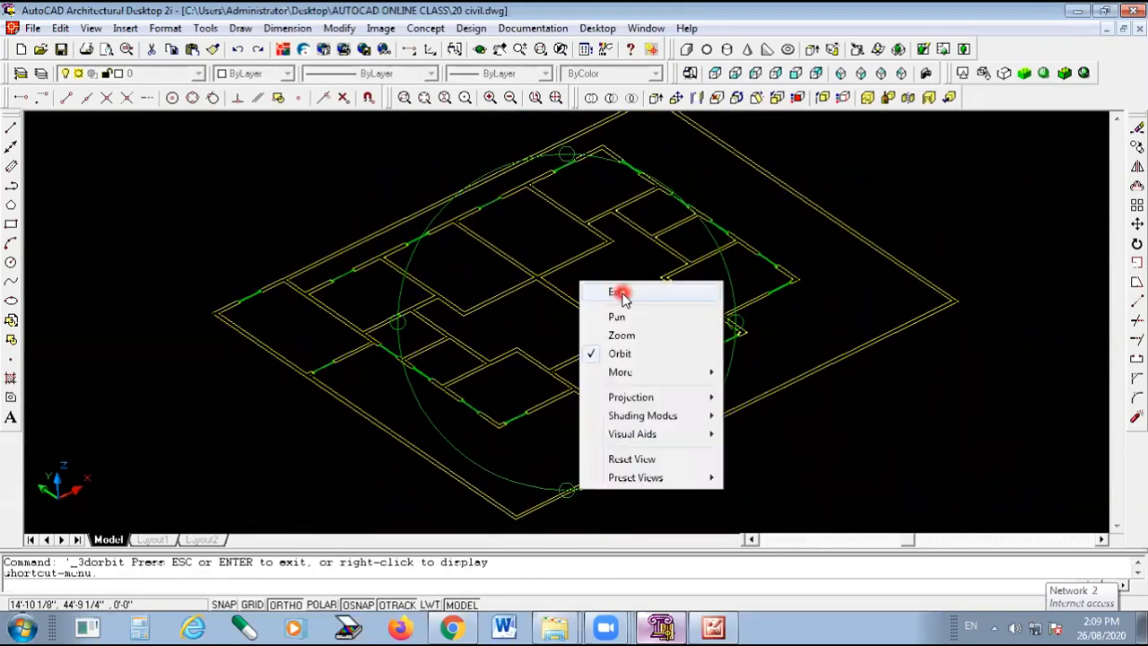
left_click(603, 291)
scroll(590, 366, "up", 2)
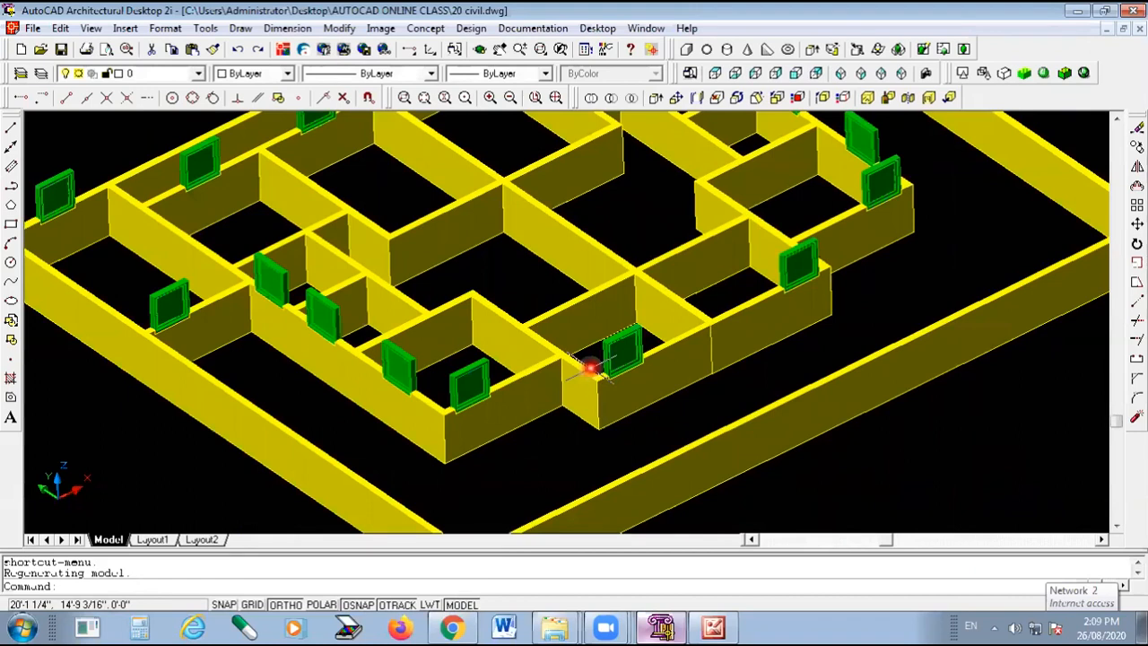
scroll(419, 382, "down", 2)
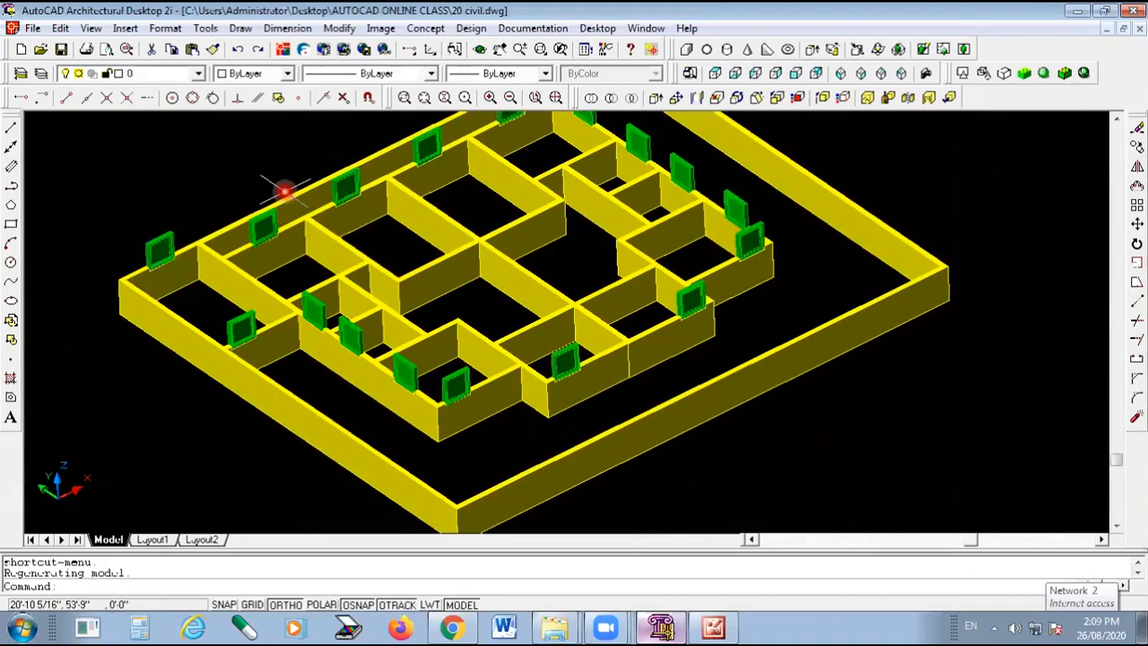
Return to the top view and set up a new Standard door with a width of 3' and a height of 6'-8".
scroll(314, 185, "up", 2)
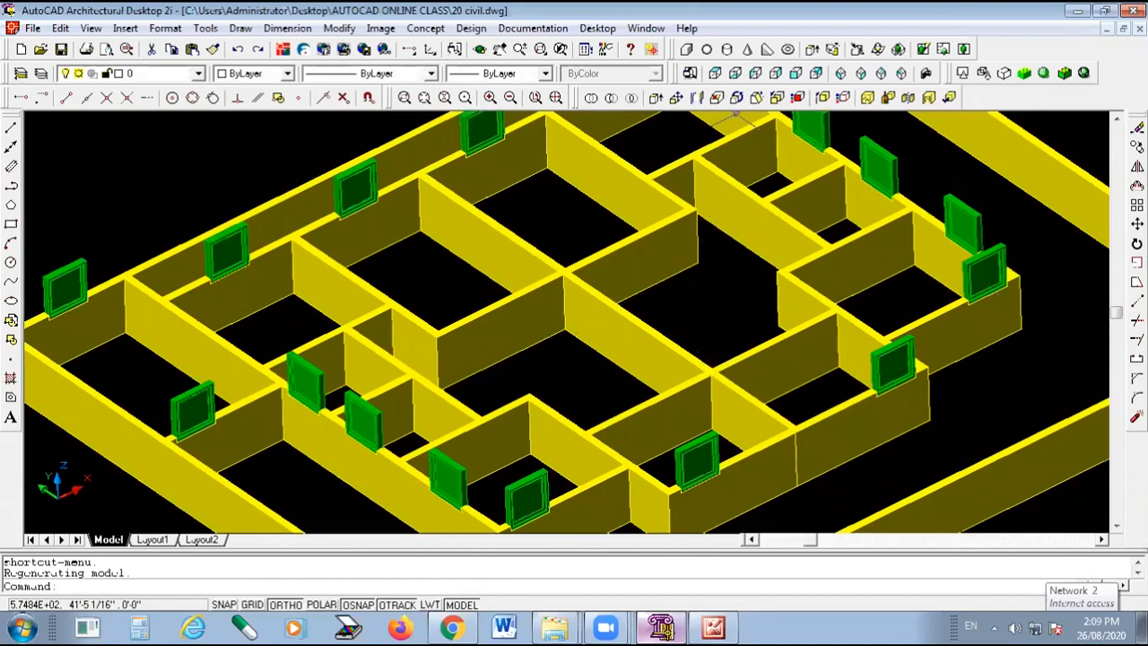
left_click(715, 73)
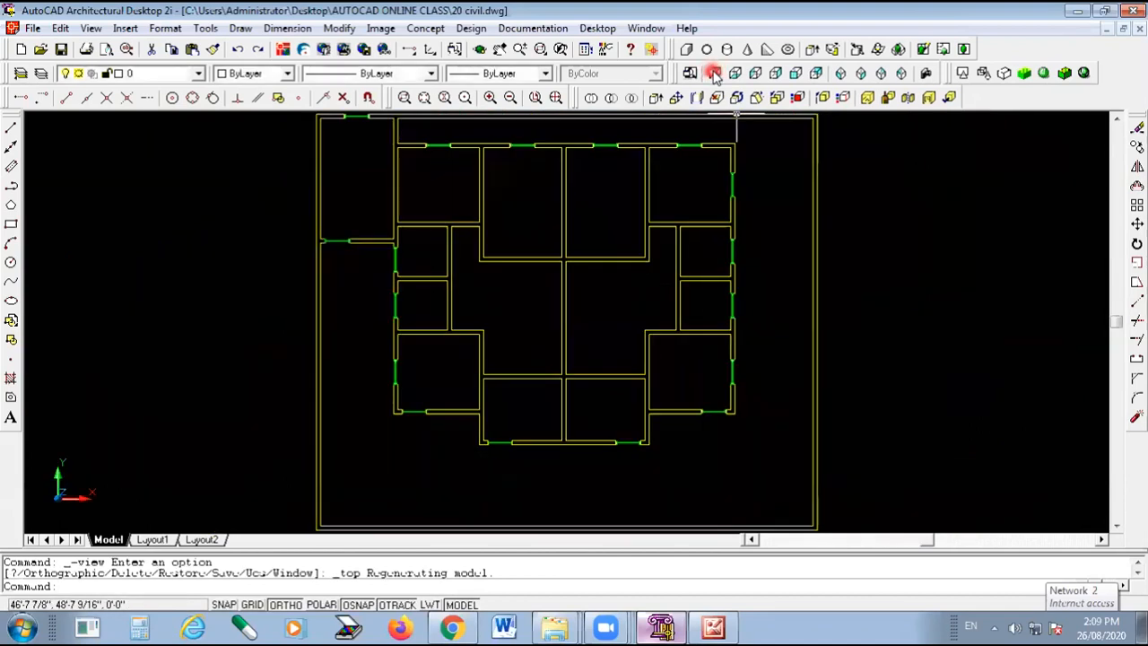
left_click(474, 30)
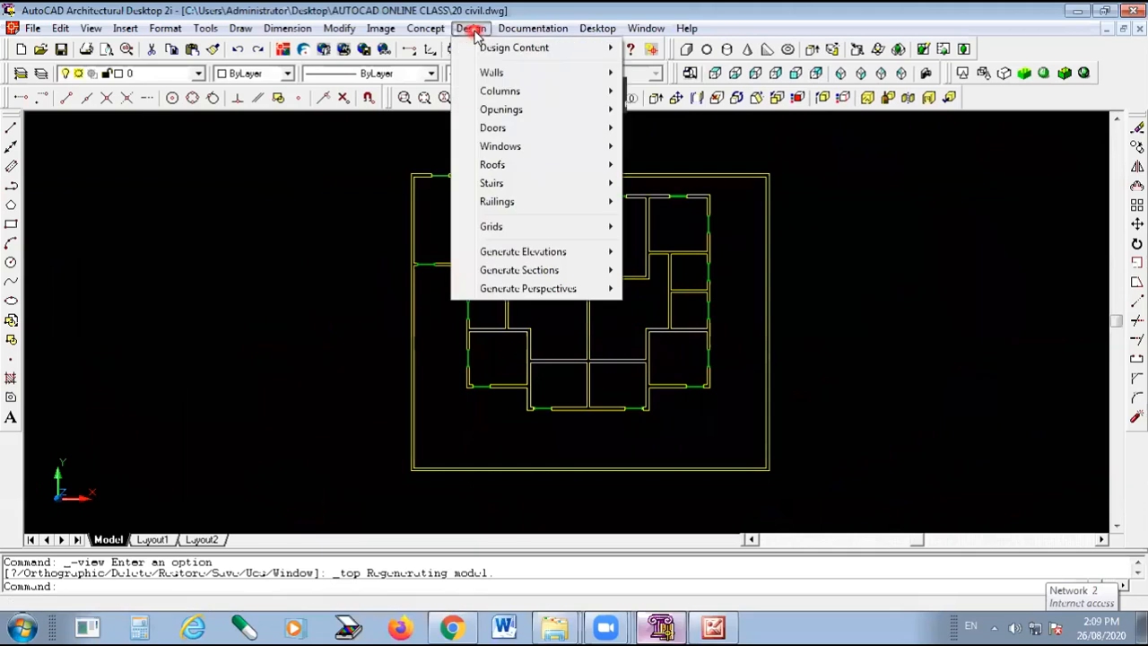
mouse_move(547, 130)
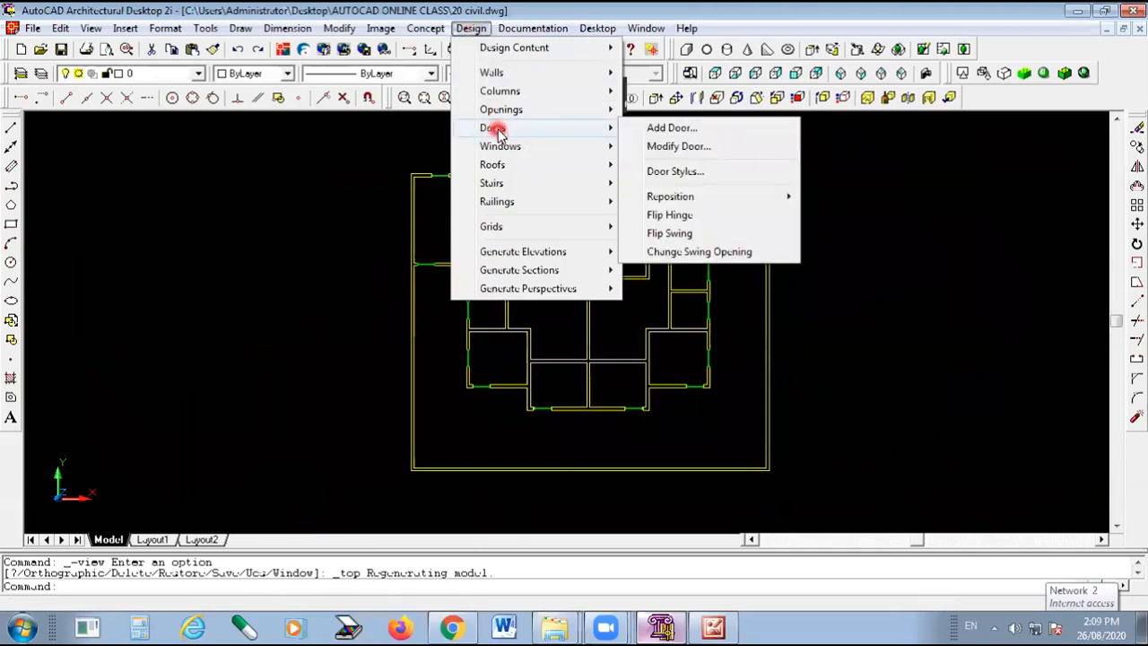
left_click(677, 131)
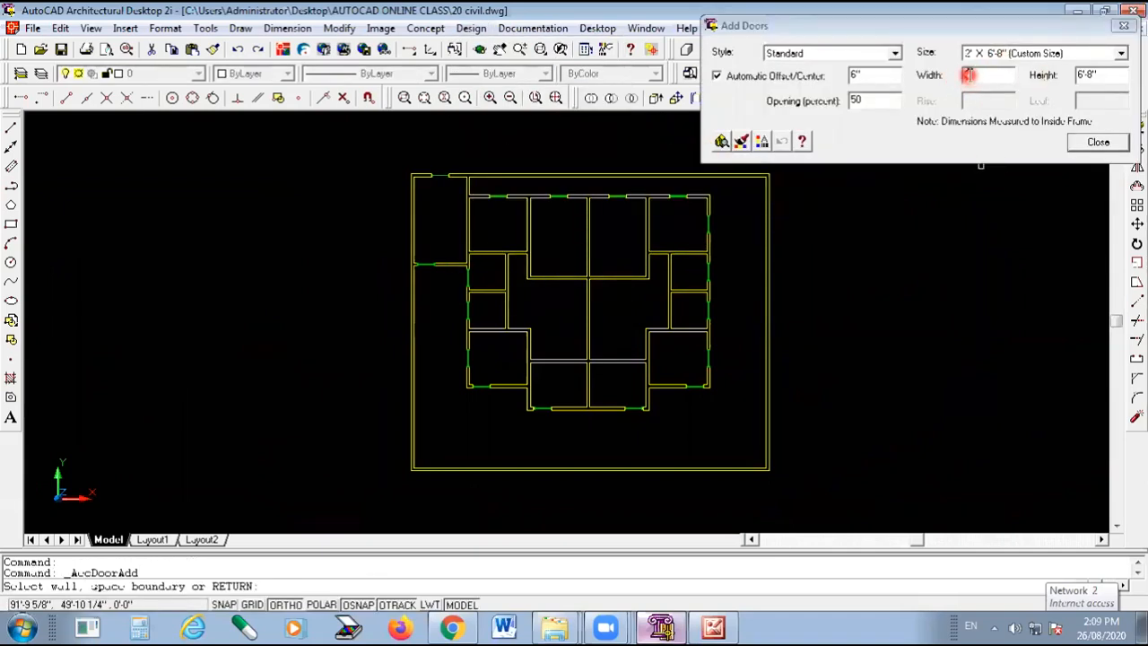
type("2")
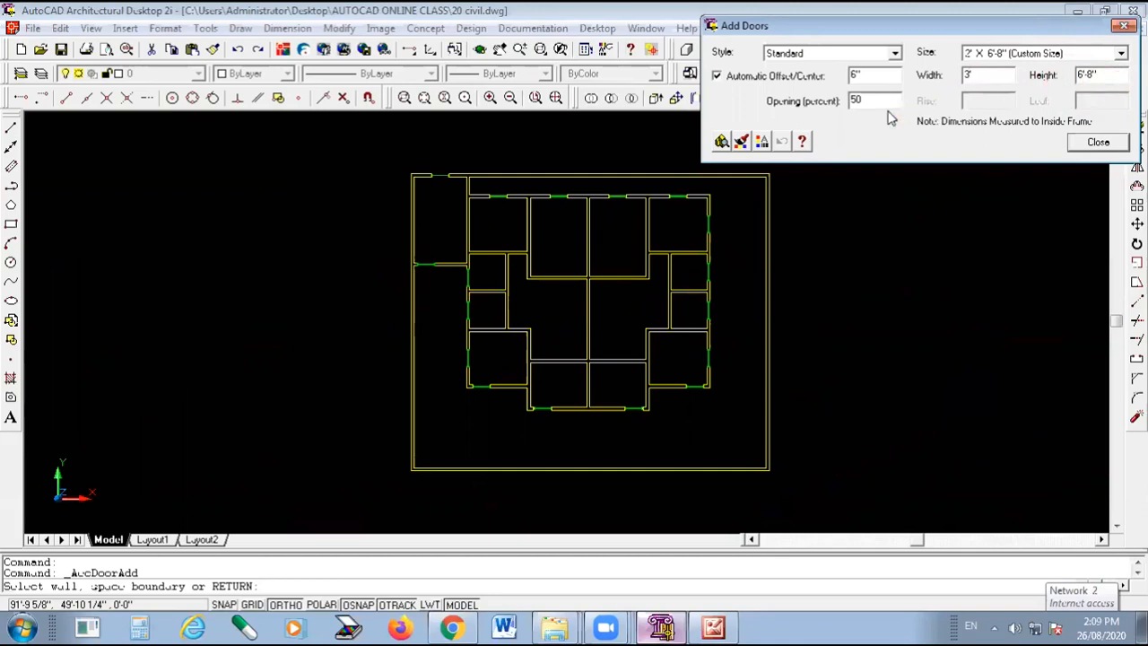
left_click_drag(867, 34, 865, 26)
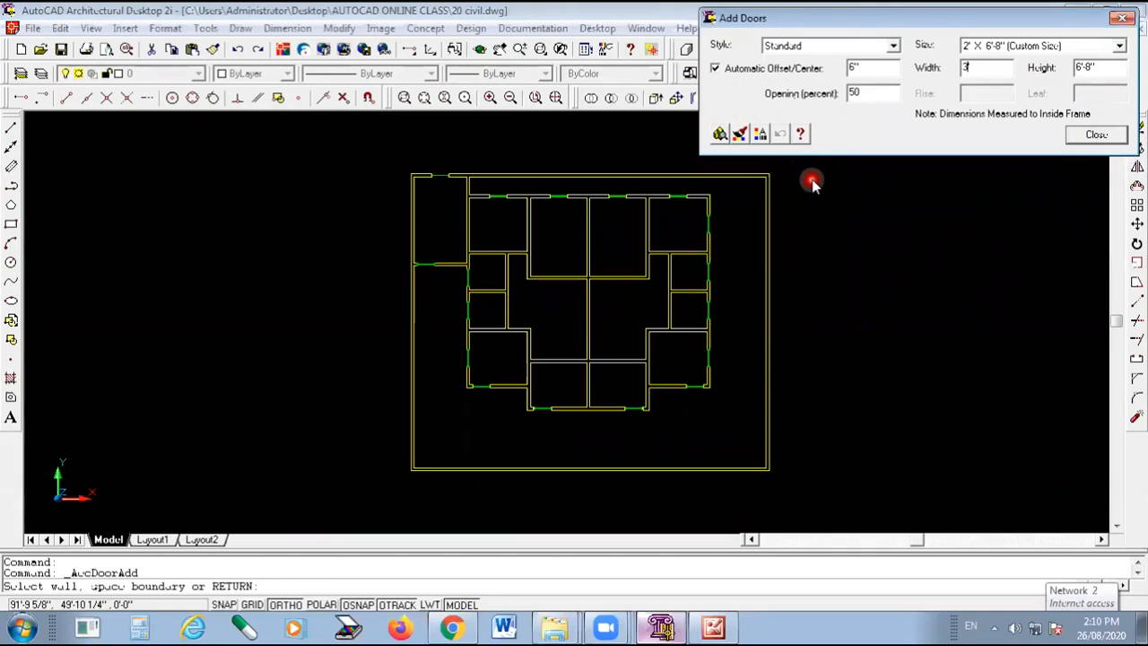
left_click(765, 136)
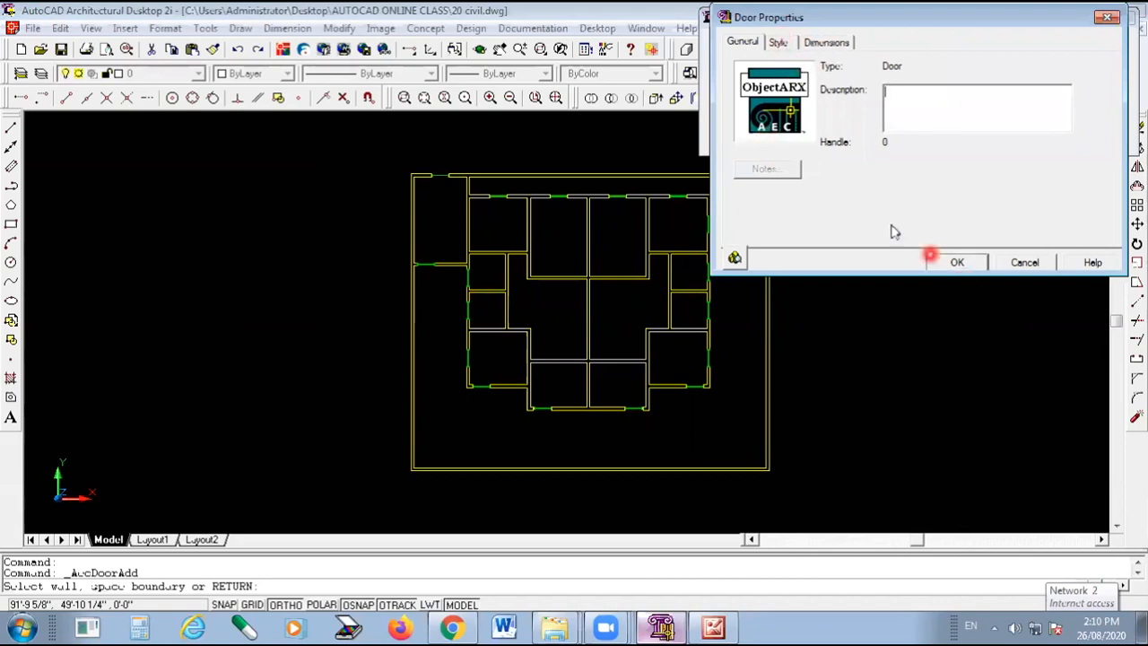
left_click(952, 263)
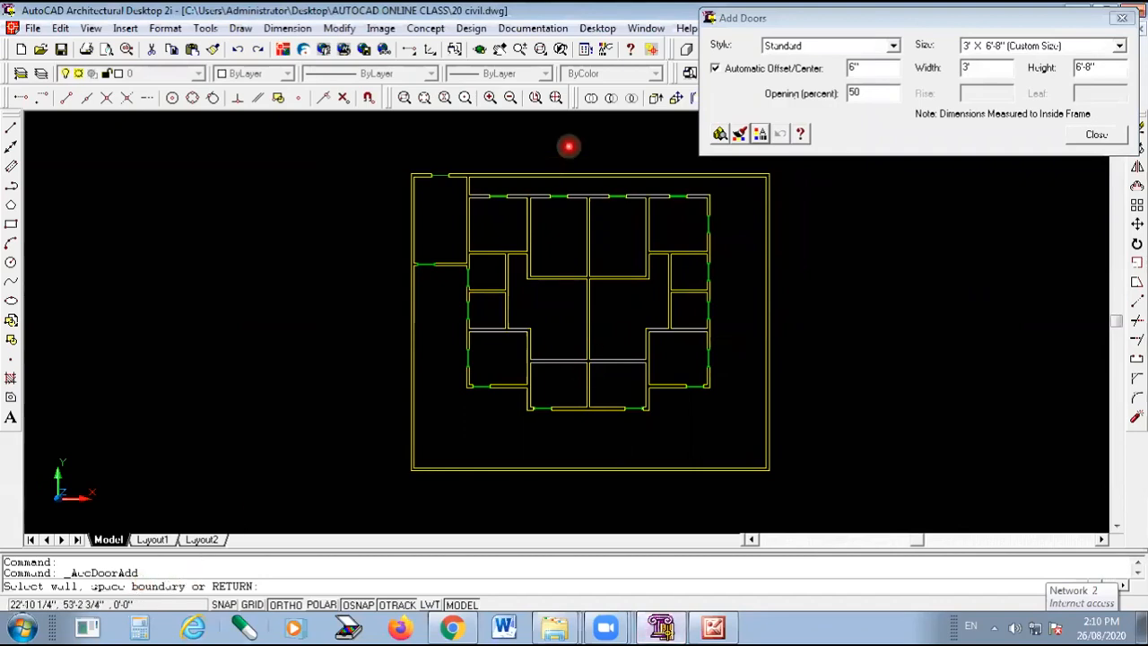
Place 3' doors in the inner walls of the two toilets on the right side of the house.
scroll(571, 140, "up", 1)
left_click(782, 282)
scroll(508, 218, "up", 5)
scroll(536, 293, "down", 4)
scroll(594, 336, "up", 2)
scroll(611, 255, "down", 1)
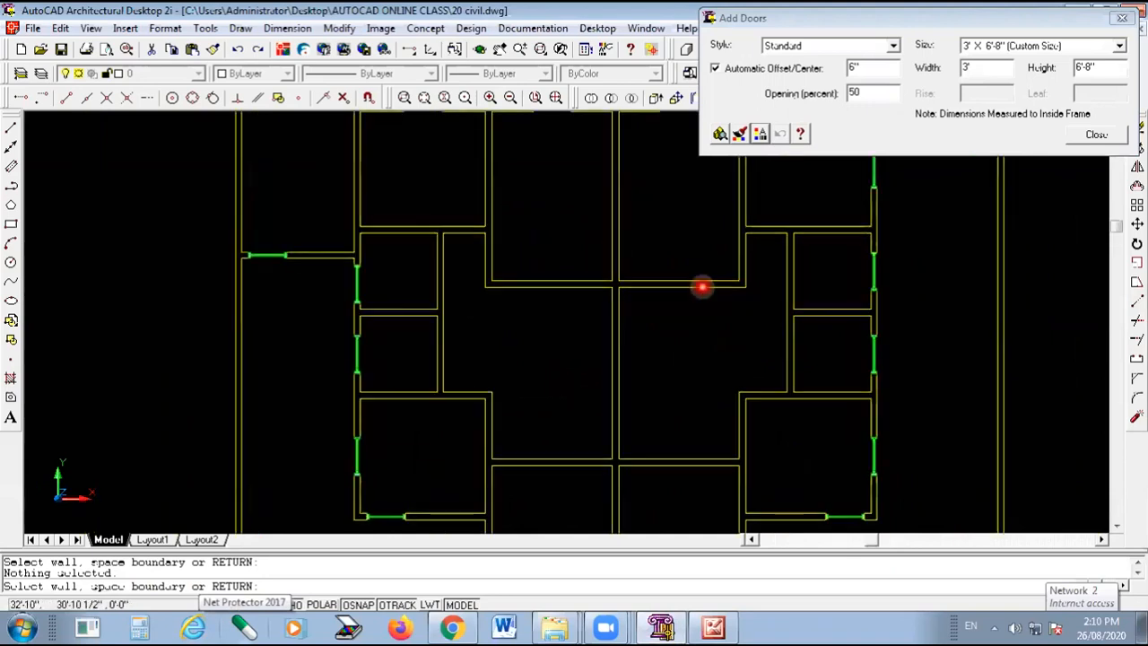
scroll(780, 277, "up", 2)
left_click(803, 322)
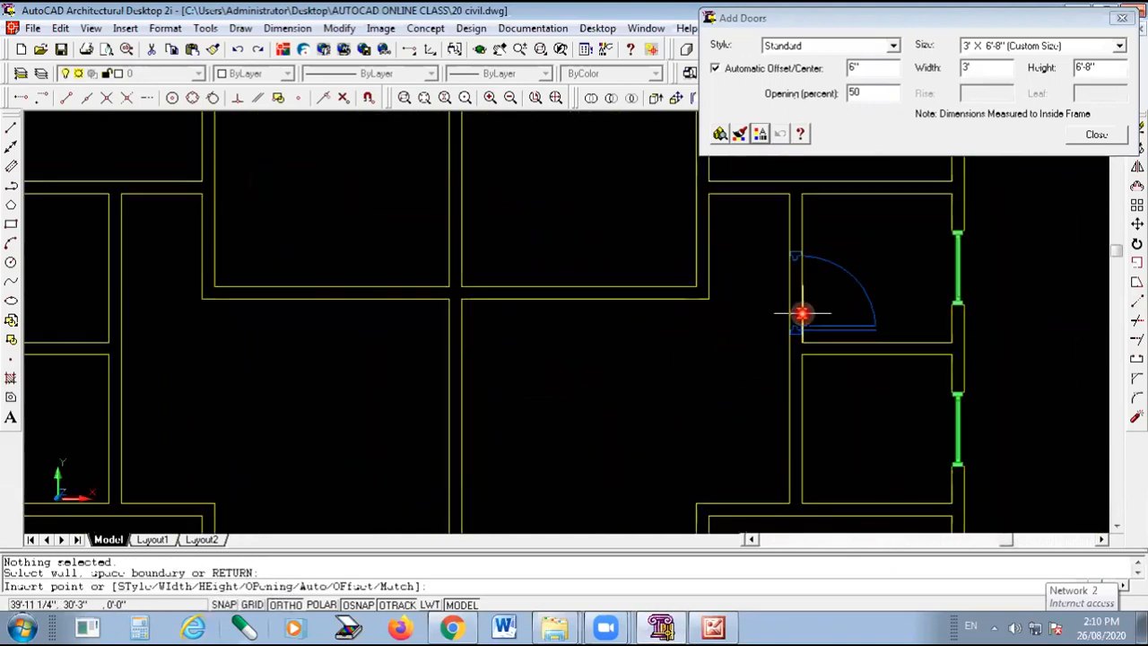
left_click(802, 316)
left_click(806, 386)
Place 3' doors in the front wall of the two lower middle rooms, beside their windows.
scroll(803, 376, "down", 2)
scroll(768, 392, "down", 3)
scroll(717, 392, "up", 4)
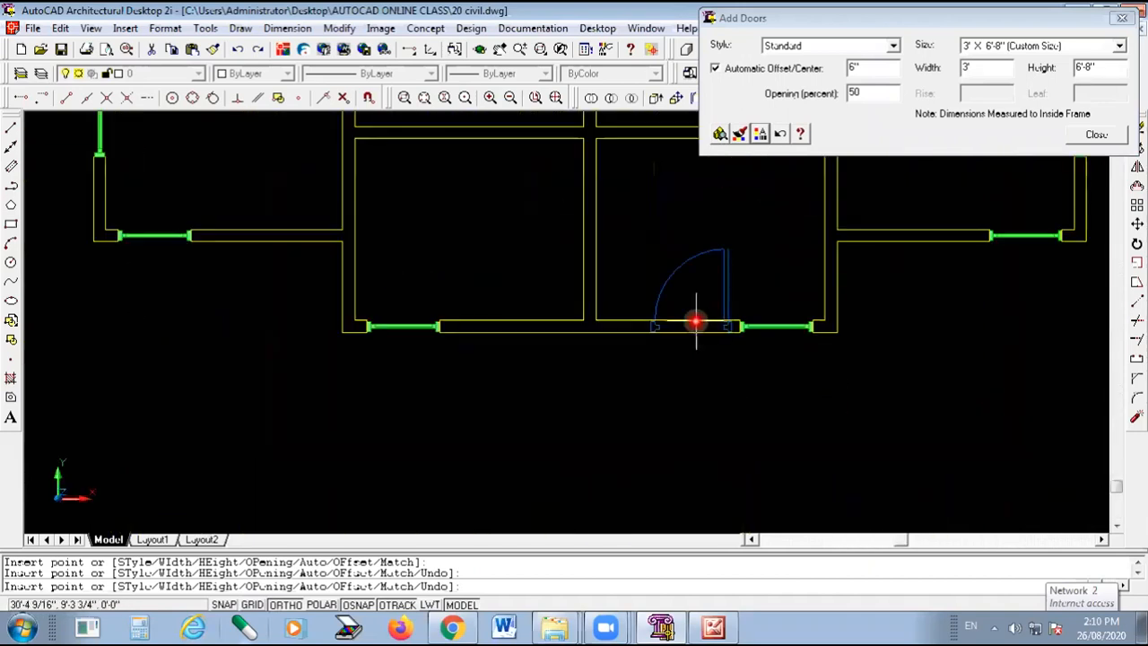
left_click(722, 302)
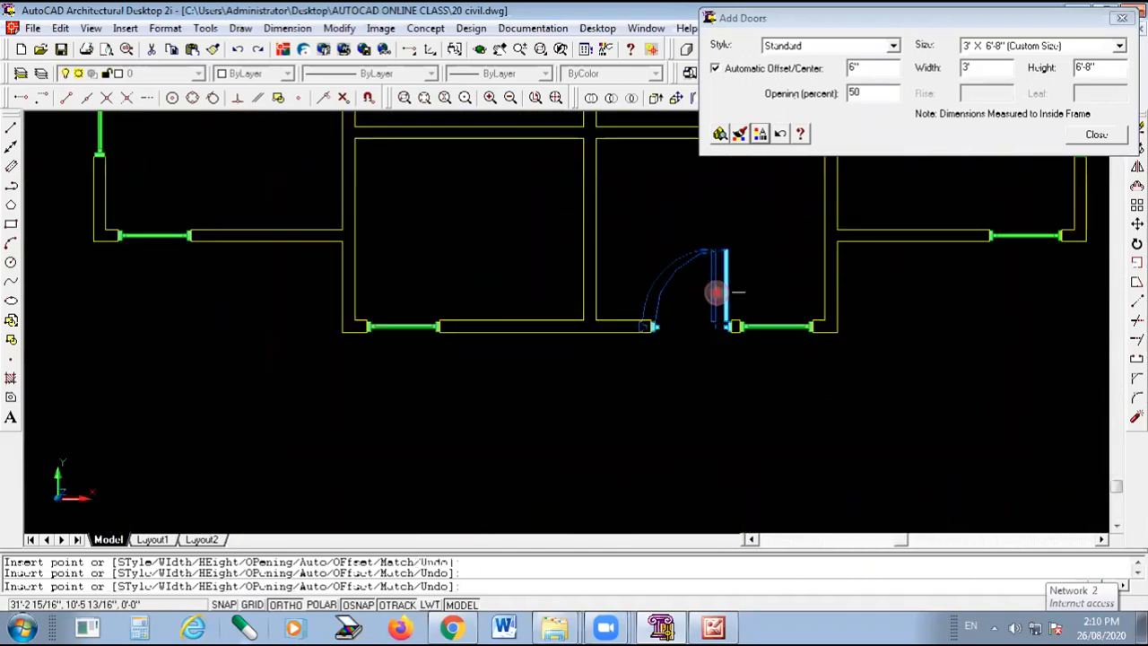
left_click(493, 330)
Place 3' doors in the front walls of the lower left and lower right corner rooms, beside their windows.
scroll(449, 359, "down", 2)
scroll(341, 285, "up", 2)
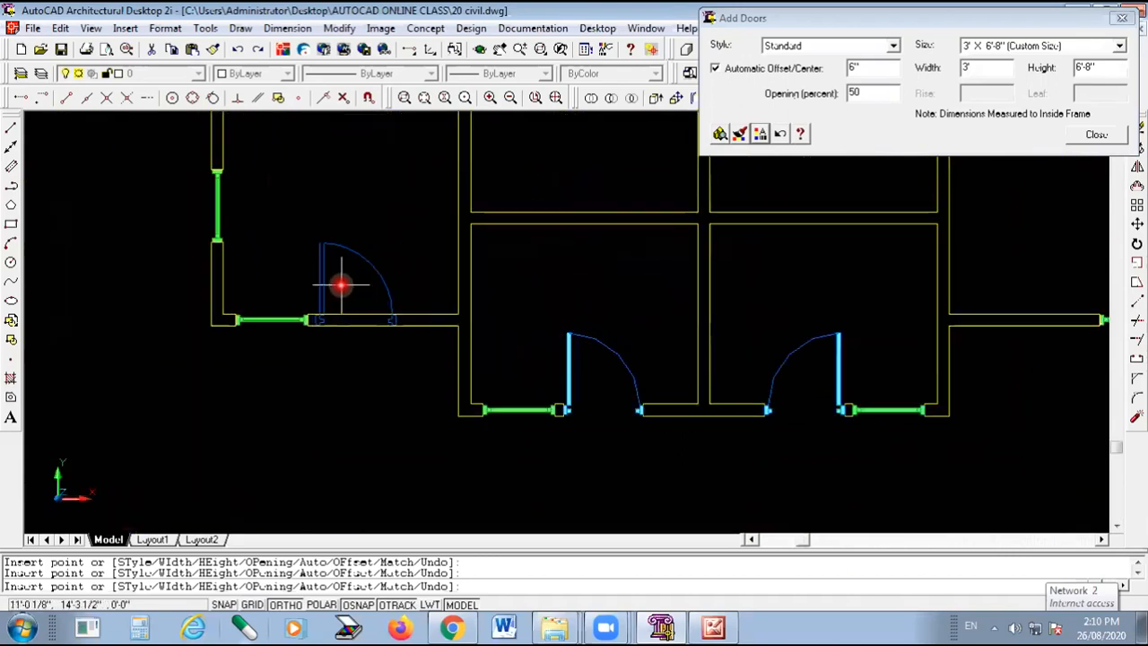
left_click(341, 285)
scroll(404, 359, "down", 2)
scroll(781, 346, "up", 2)
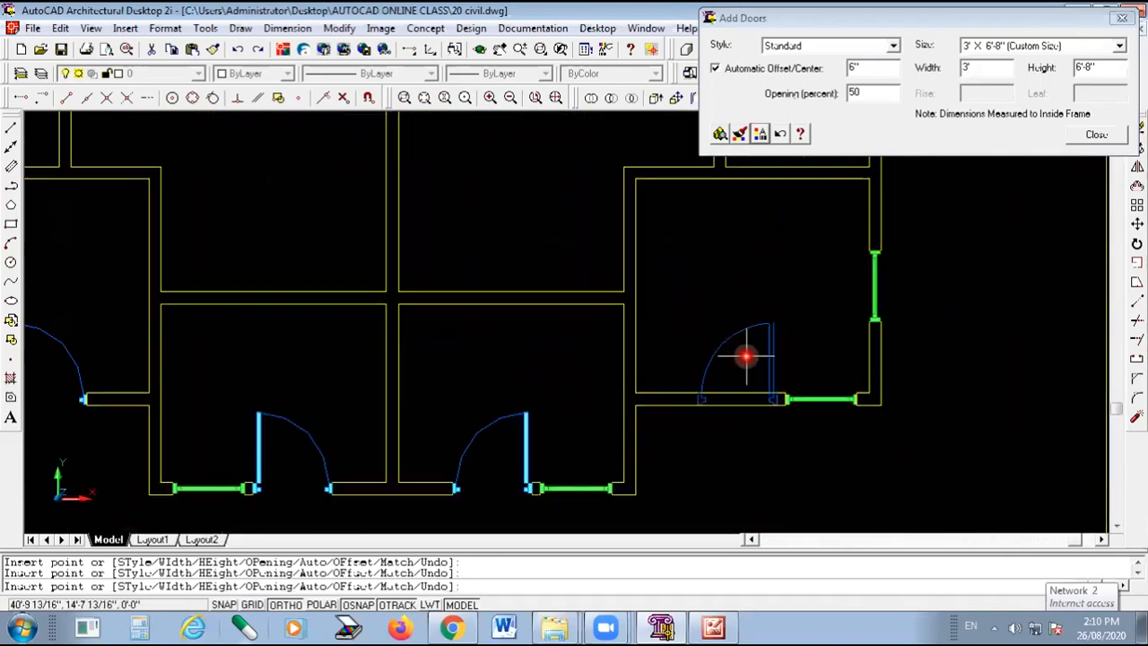
left_click(744, 359)
Place 3' doors at the outer ends of the wall between the central halls and the two lower middle rooms.
scroll(789, 367, "down", 2)
scroll(678, 305, "up", 1)
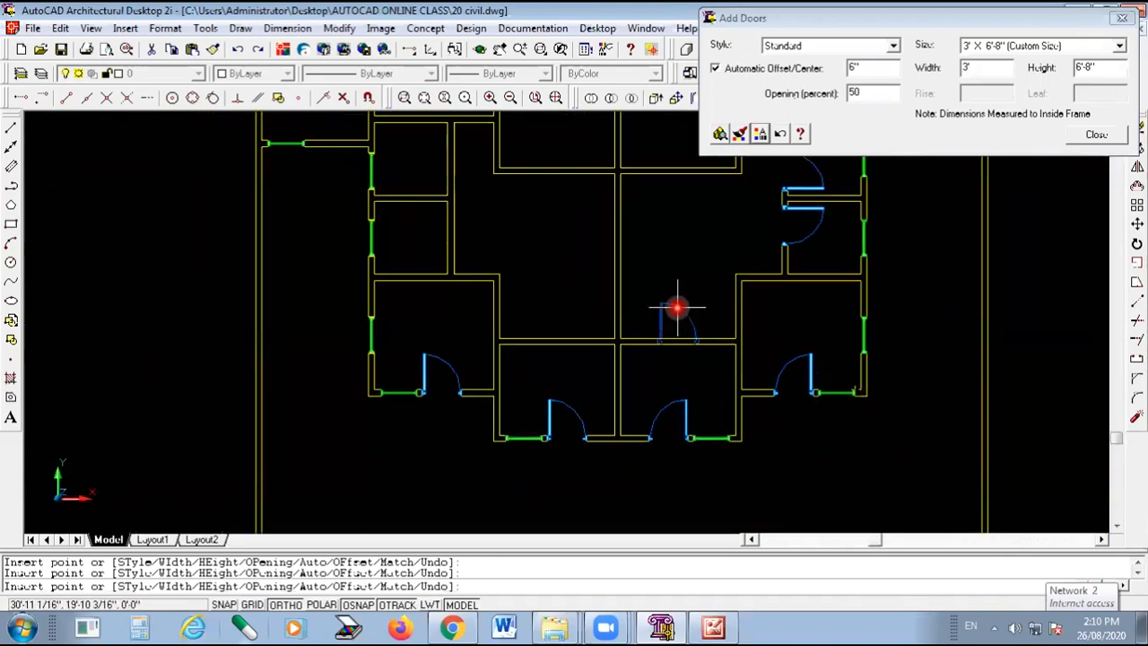
scroll(709, 305, "up", 1)
left_click(723, 350)
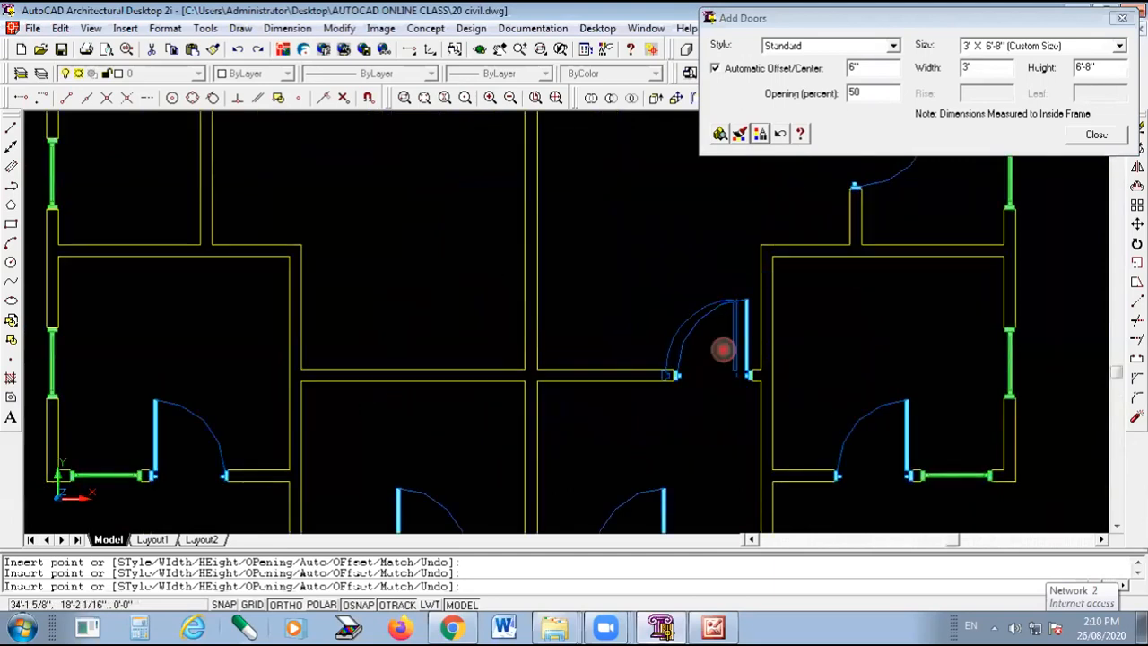
left_click(329, 366)
Place 3' doors in the inner walls of the two toilets on the left side of the house.
scroll(547, 256, "down", 1)
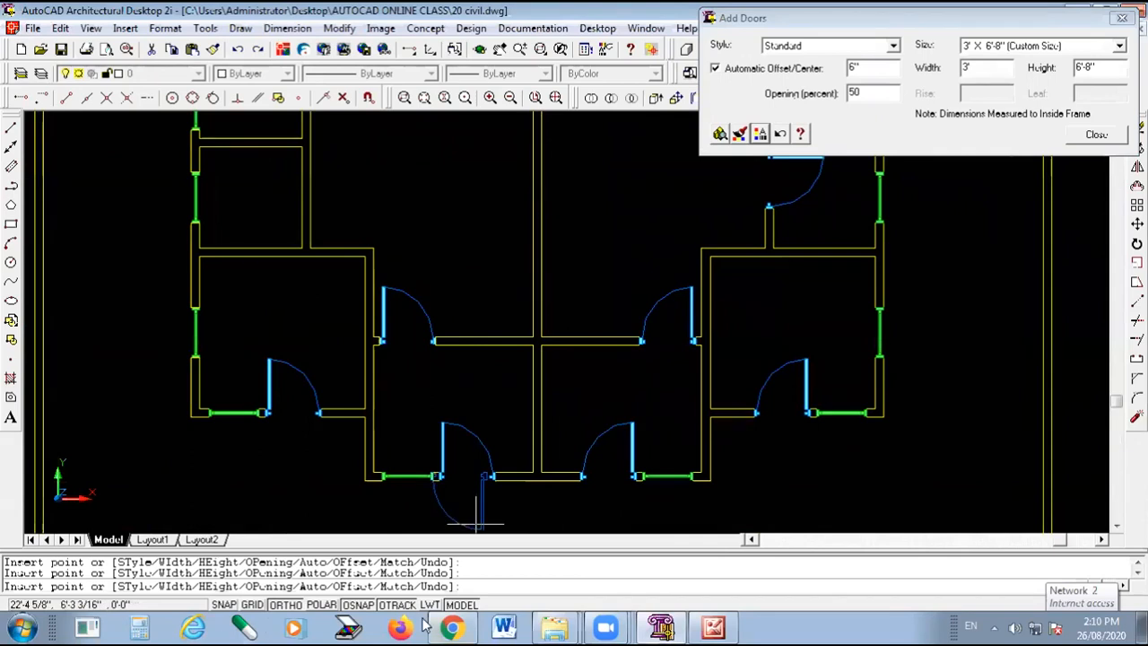
scroll(349, 625, "down", 1)
scroll(307, 256, "up", 2)
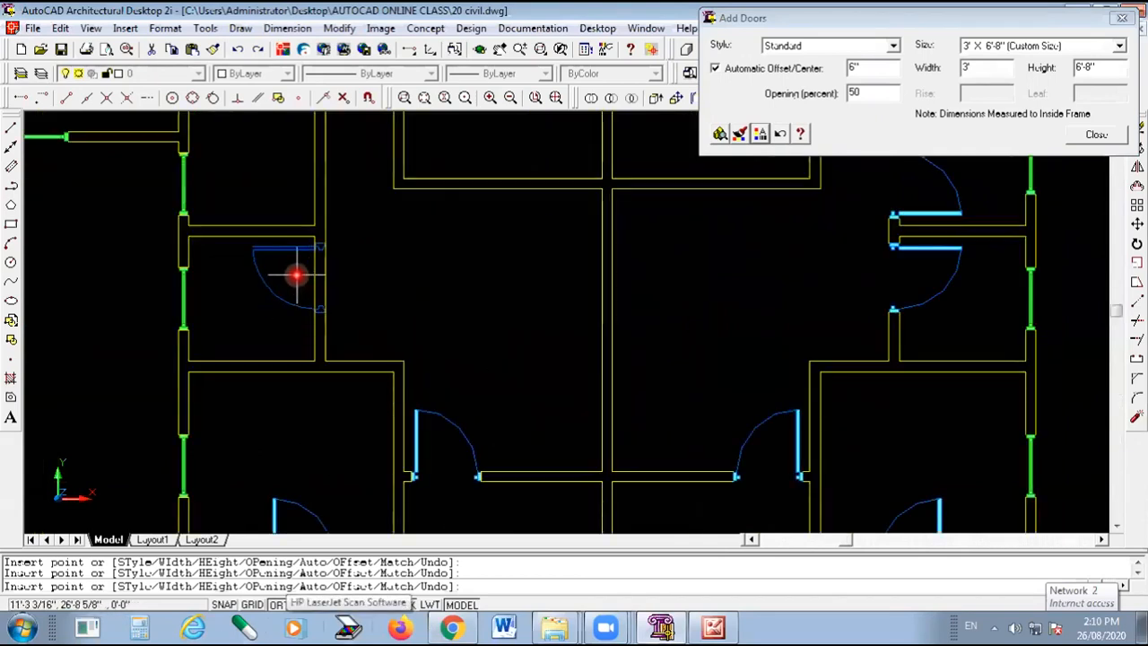
left_click(296, 273)
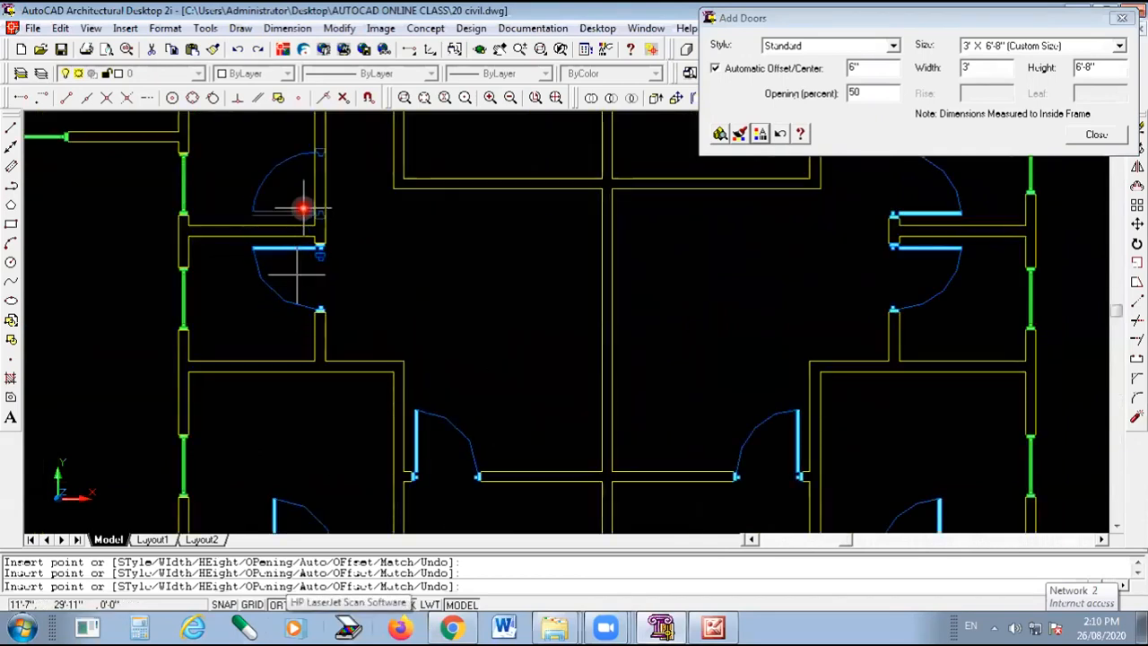
Place 3' doors in the lower walls of the two upper middle rooms, either side of the dividing wall, and end the door command.
scroll(461, 332, "down", 3)
scroll(469, 248, "up", 3)
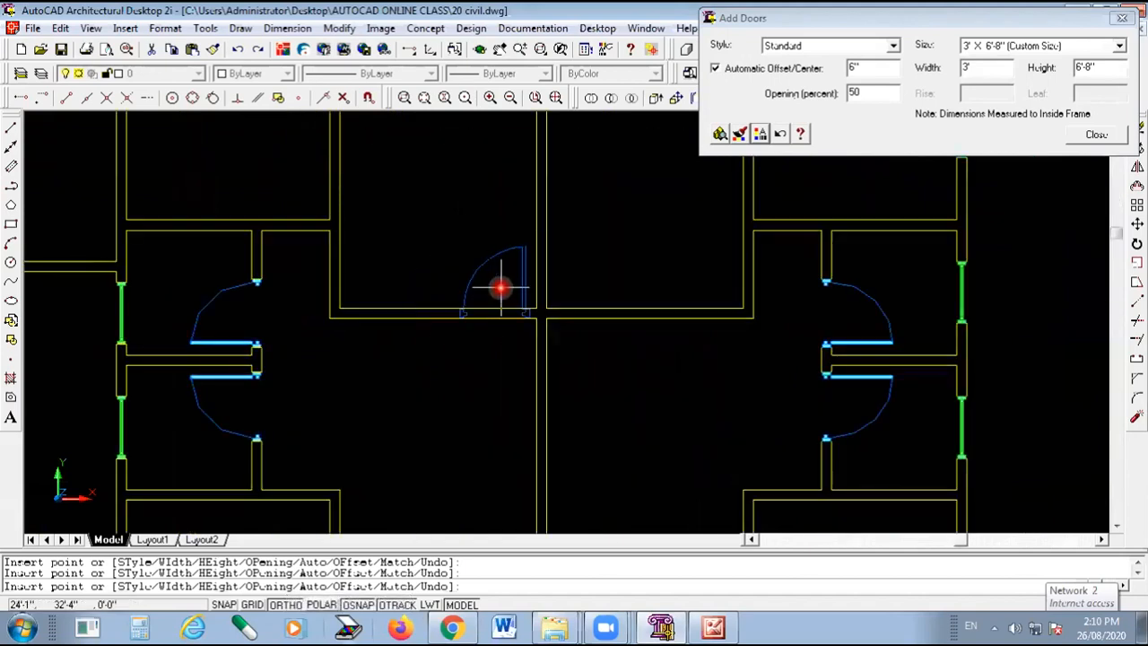
left_click(500, 289)
left_click(587, 302)
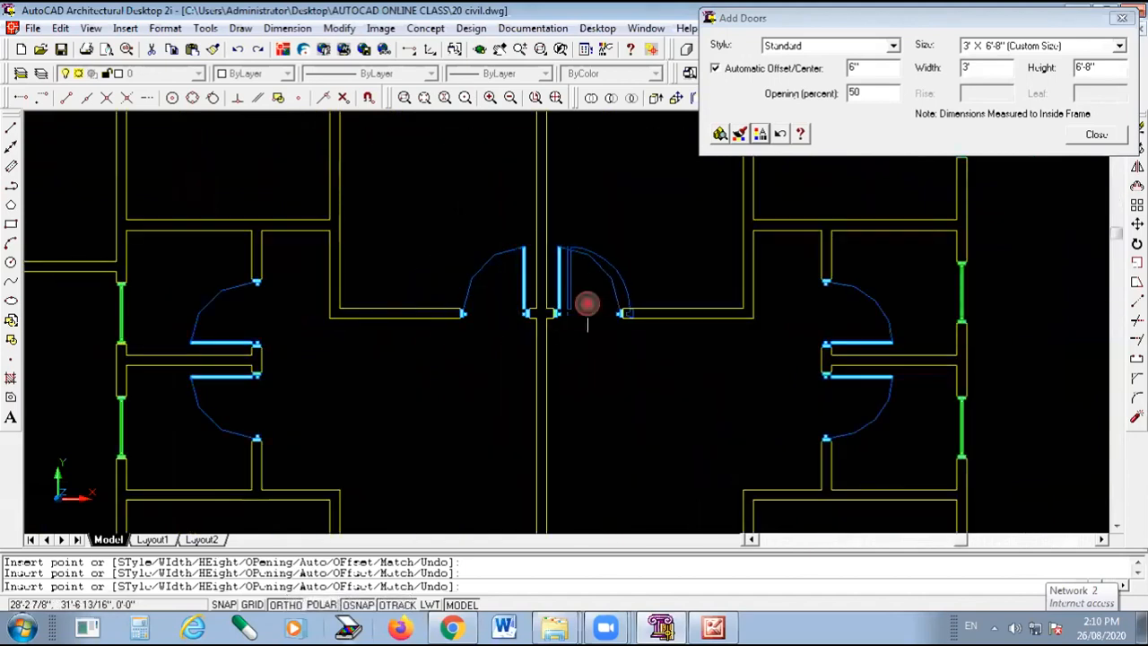
scroll(560, 210, "down", 3)
scroll(550, 320, "up", 3)
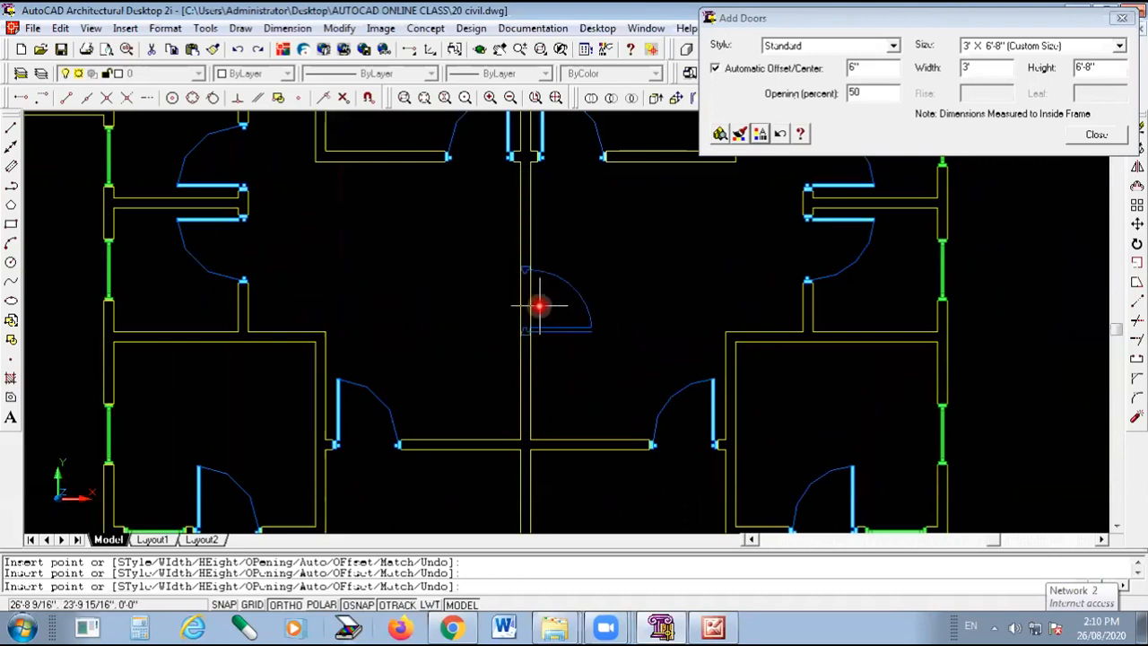
key("Escape")
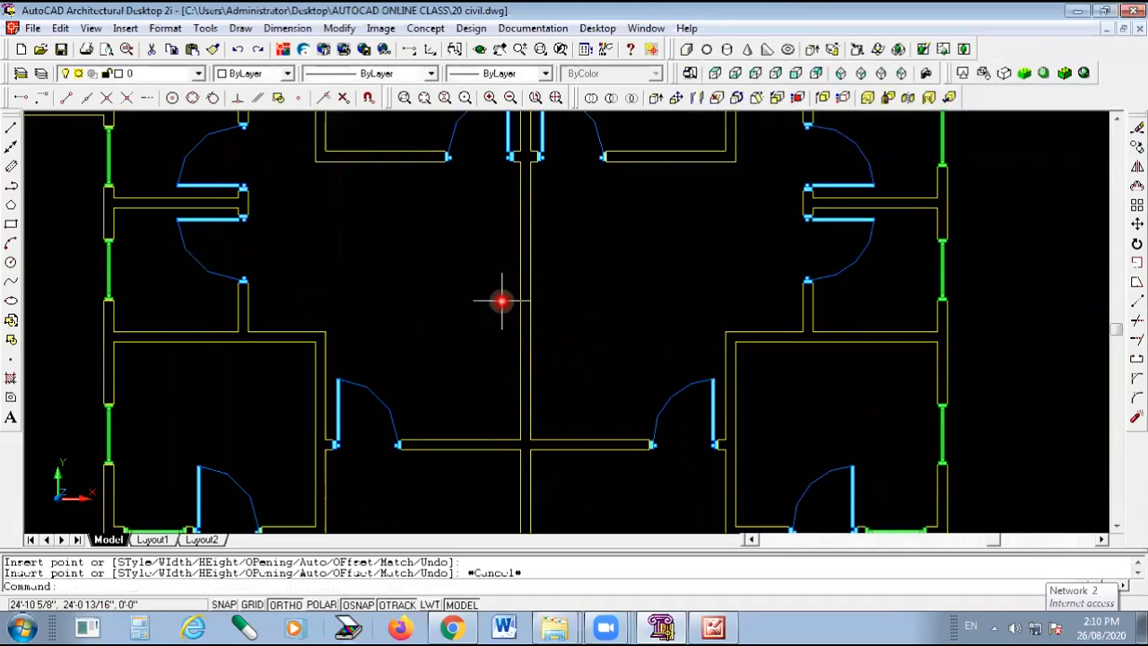
Trim away the dividing wall between the two central halls, from the upper middle rooms to the lower middle rooms.
scroll(547, 327, "down", 3)
key("Escape")
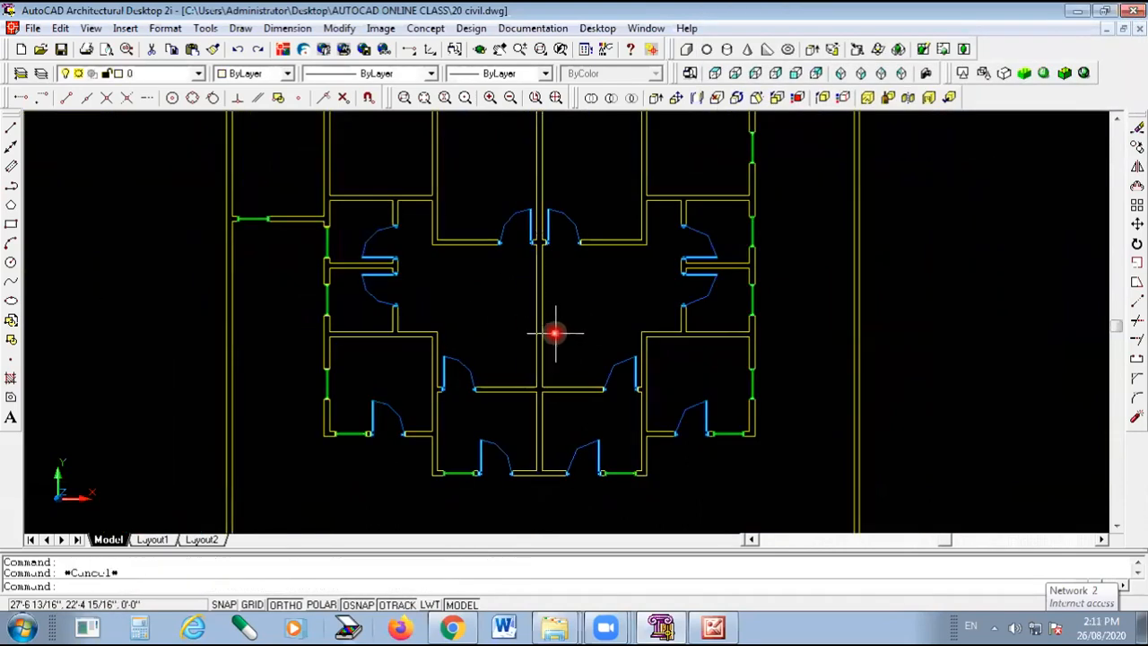
scroll(538, 345, "down", 2)
scroll(534, 197, "up", 1)
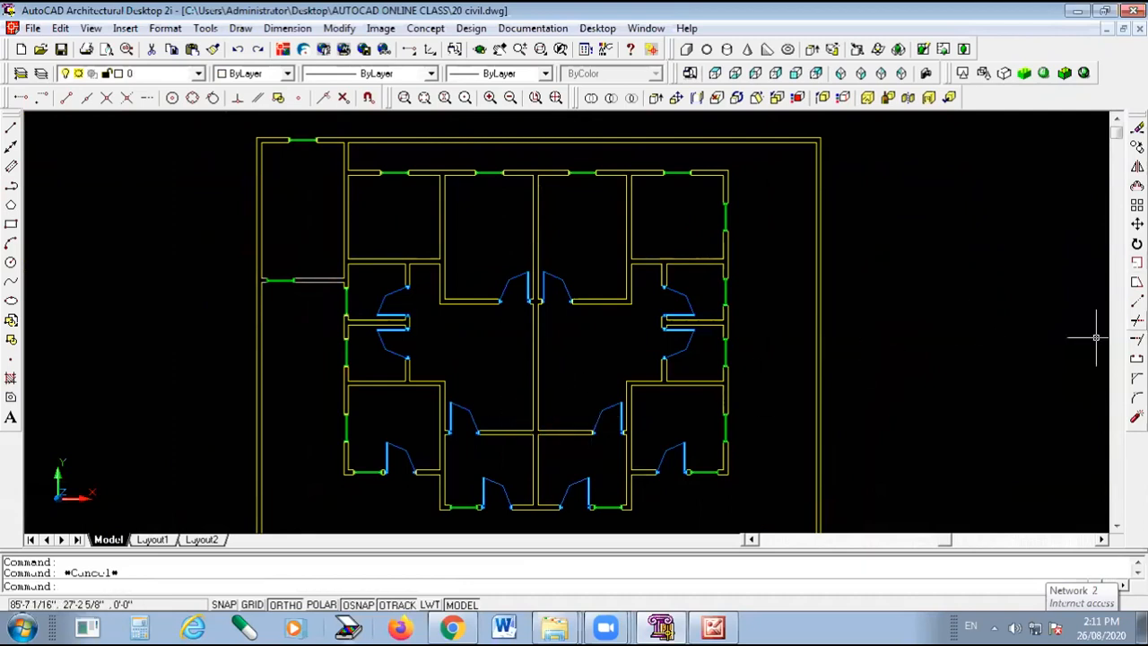
left_click(1138, 321)
left_click(537, 378)
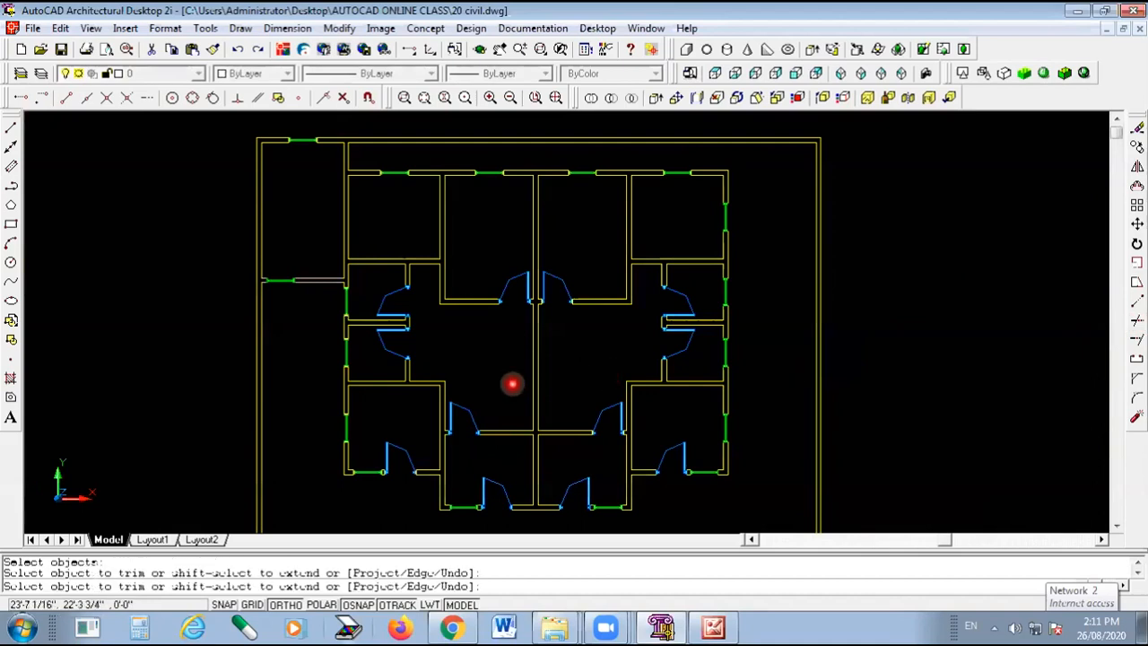
left_click(535, 366)
key("Escape")
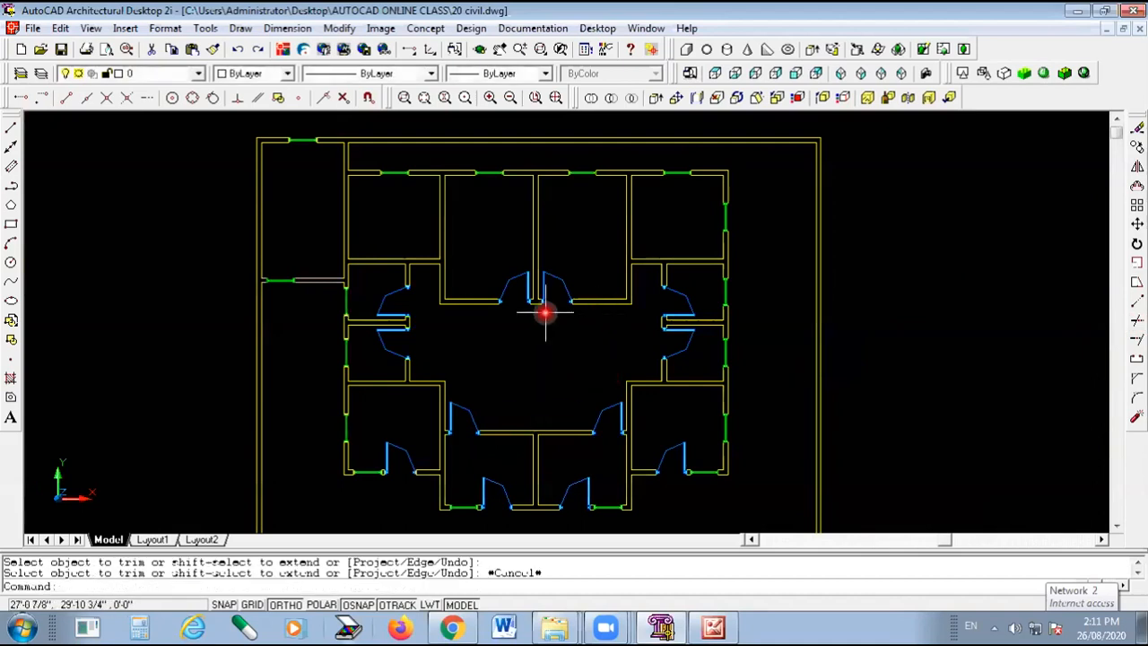
Place a 2'-6" x 6'-8" door at the inner end of the lower wall of the upper right corner room.
scroll(458, 267, "up", 2)
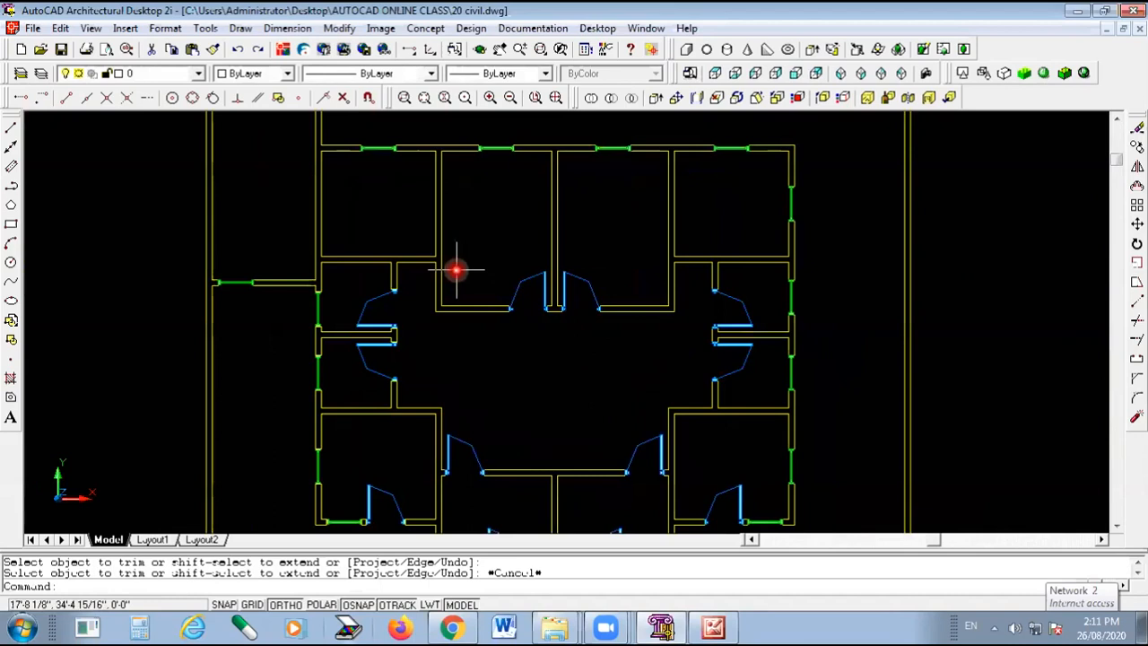
scroll(713, 251, "up", 2)
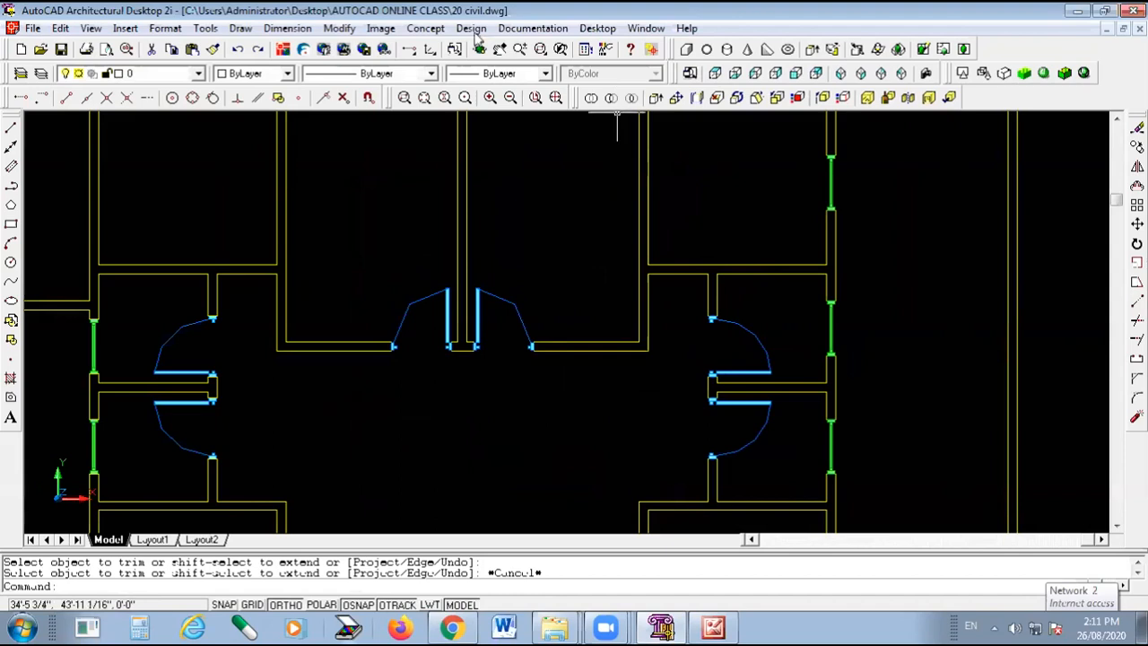
left_click(472, 28)
left_click(530, 131)
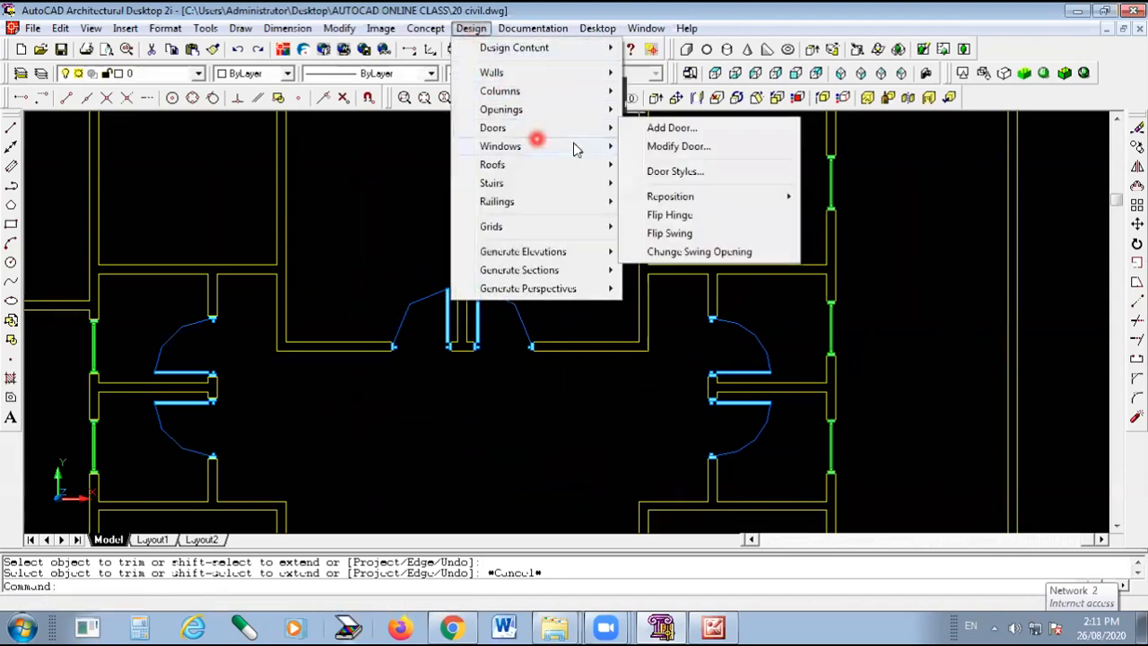
left_click(673, 127)
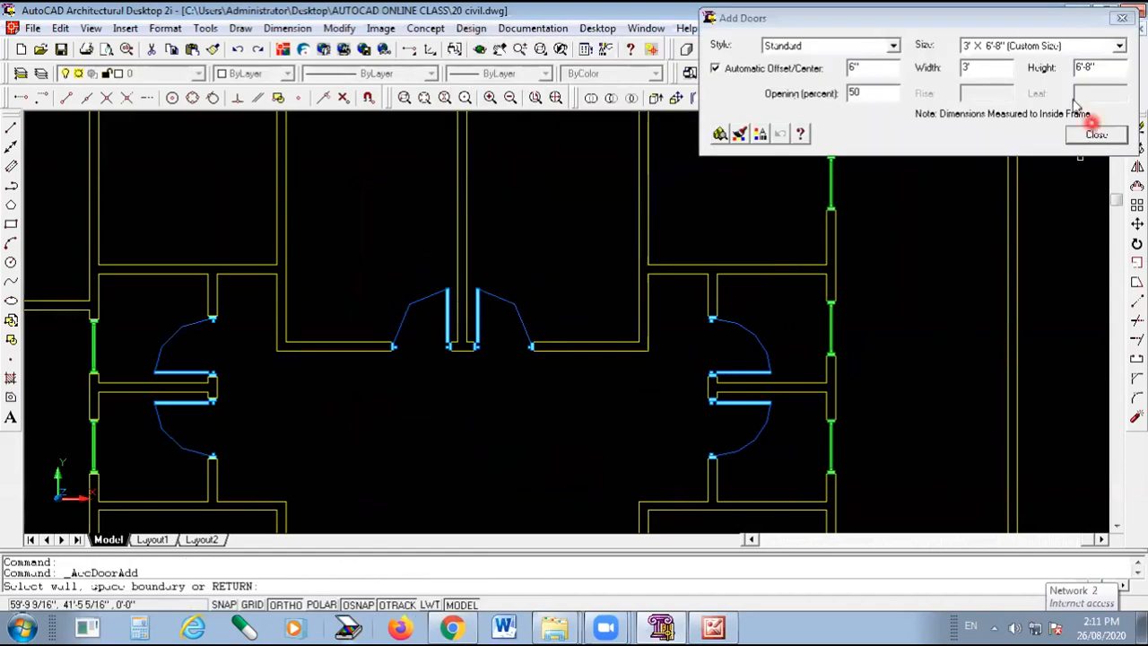
left_click(741, 133)
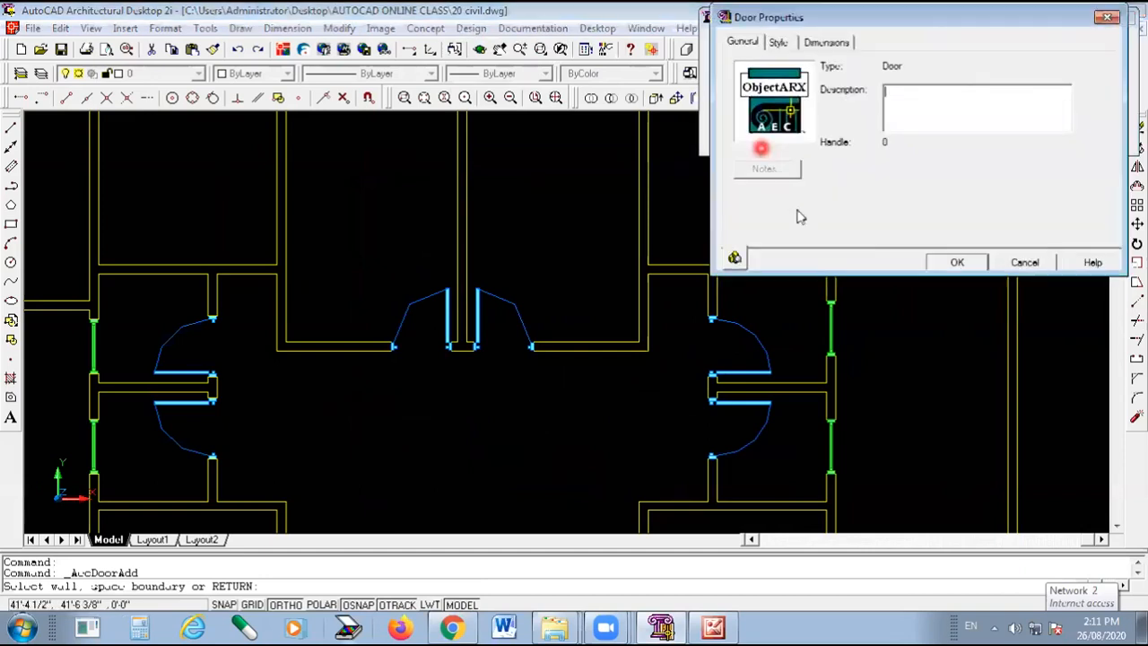
left_click(971, 261)
scroll(668, 254, "up", 3)
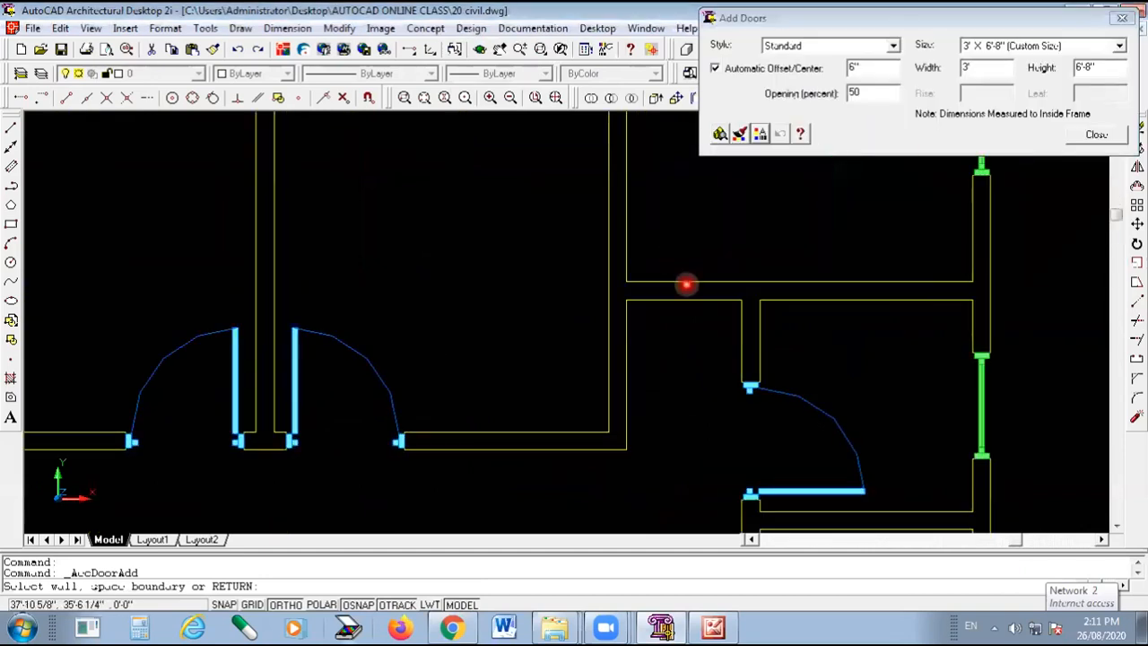
left_click(687, 285)
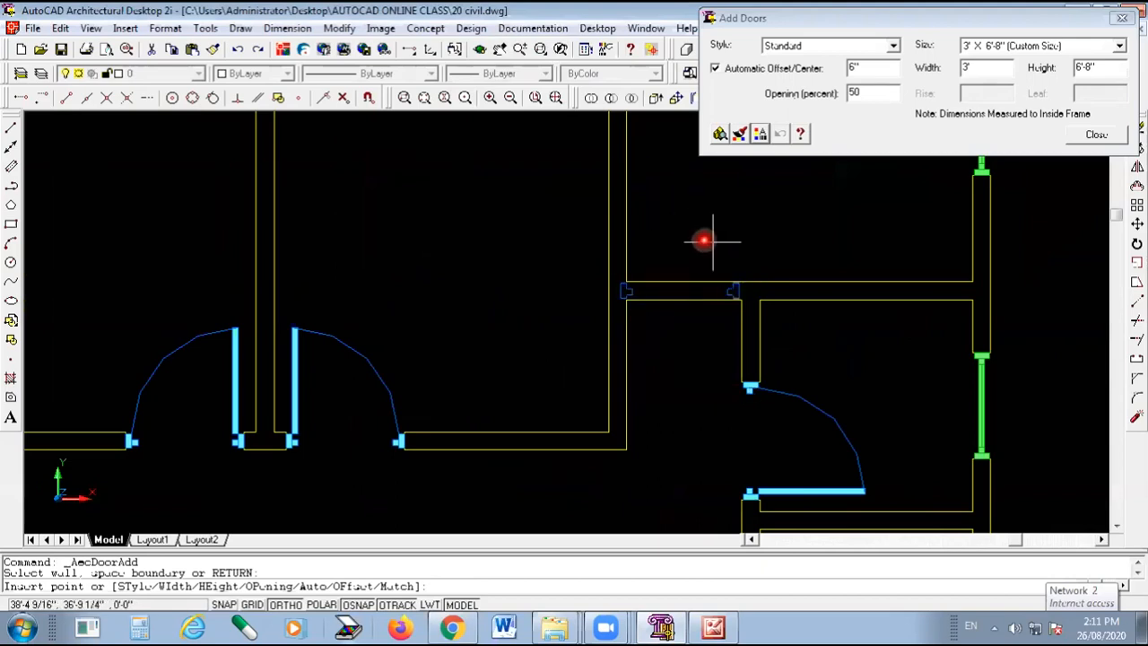
left_click(969, 69)
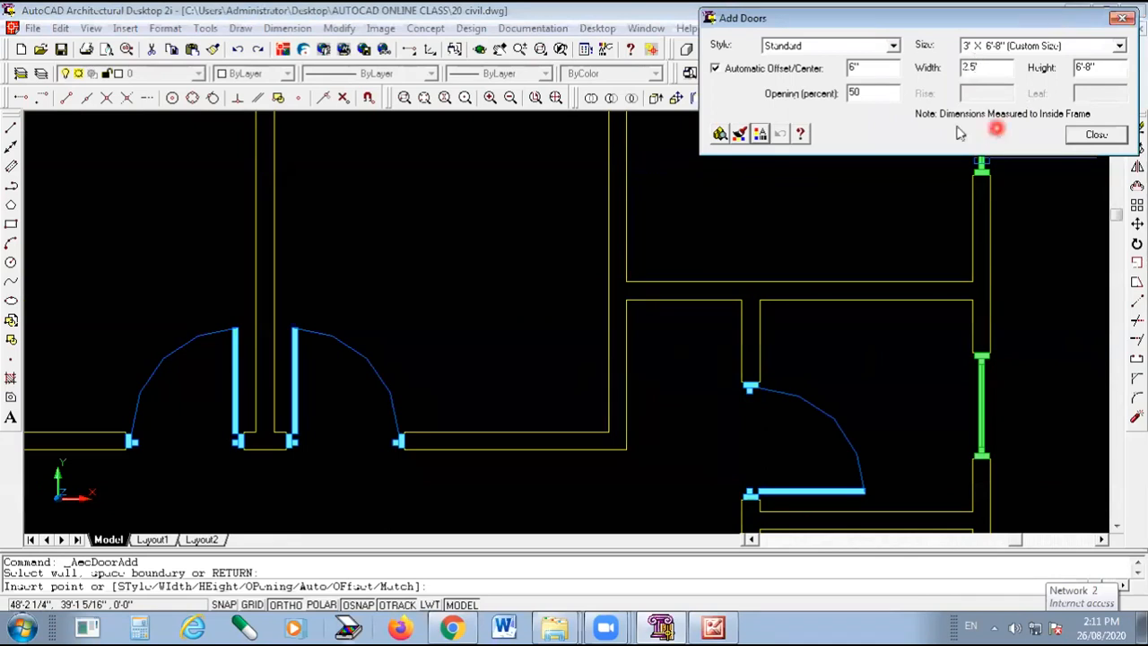
left_click(740, 133)
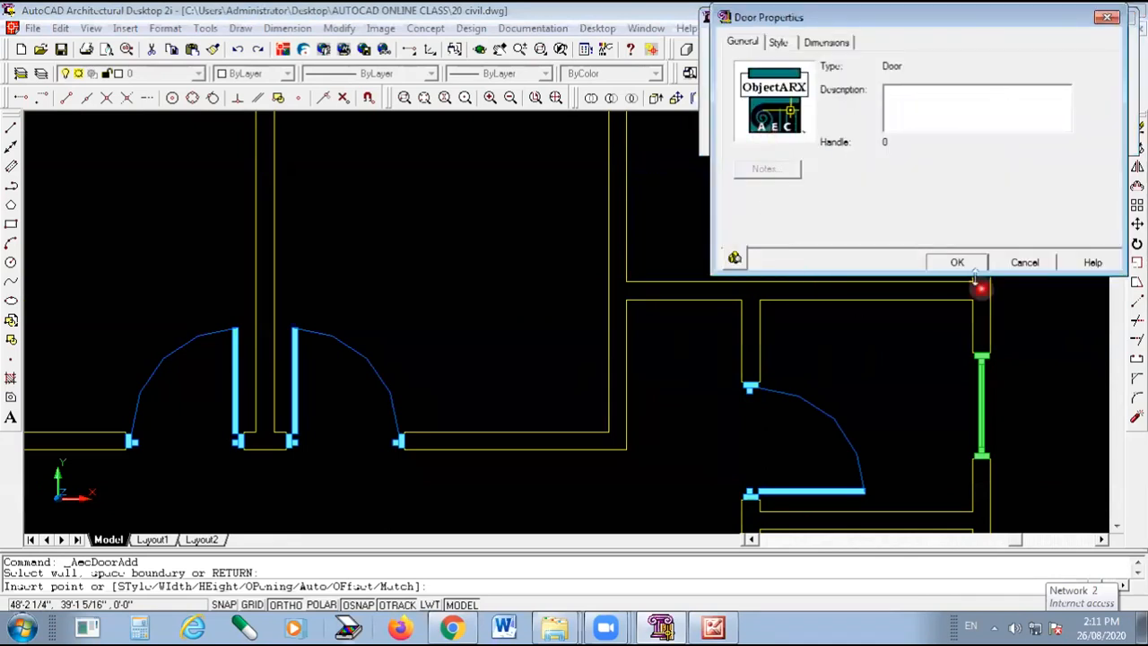
left_click(957, 262)
scroll(682, 278, "up", 2)
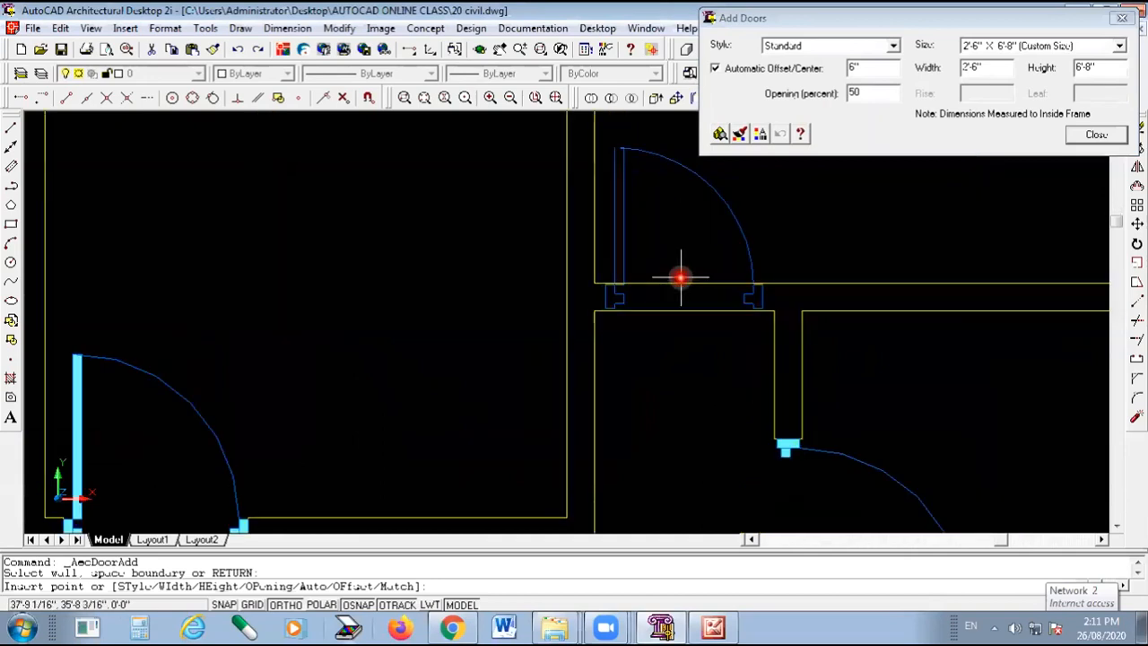
left_click(680, 276)
Place a matching 2'-6" door at the inner end of the lower wall of the house's upper left room.
scroll(852, 276, "down", 3)
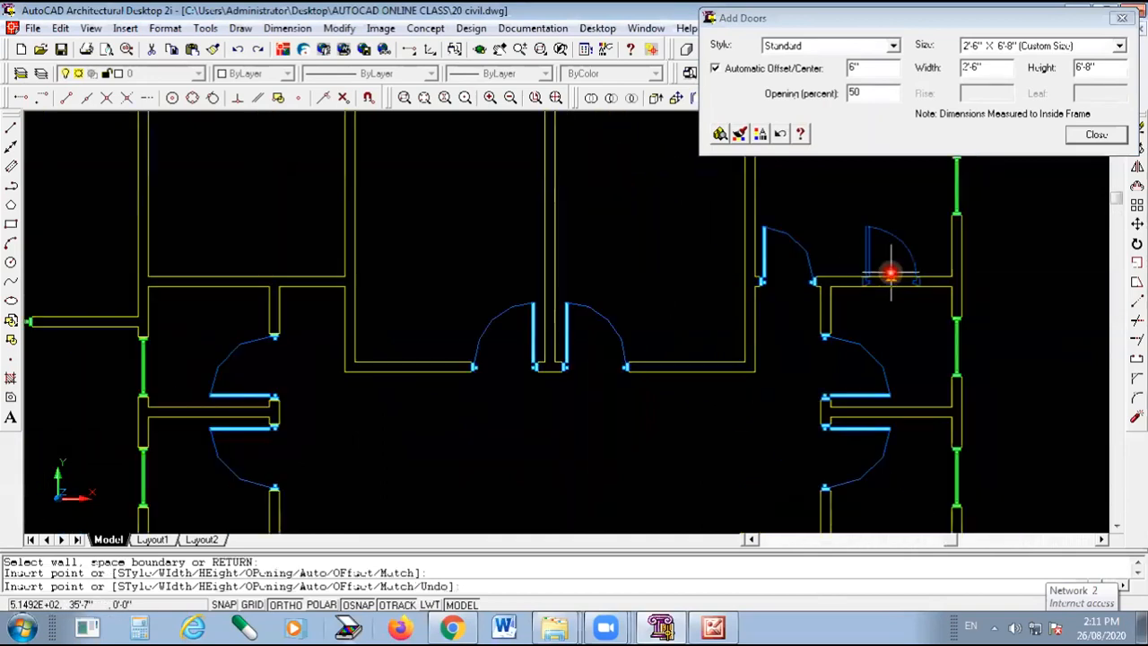
scroll(898, 276, "down", 3)
scroll(546, 267, "up", 3)
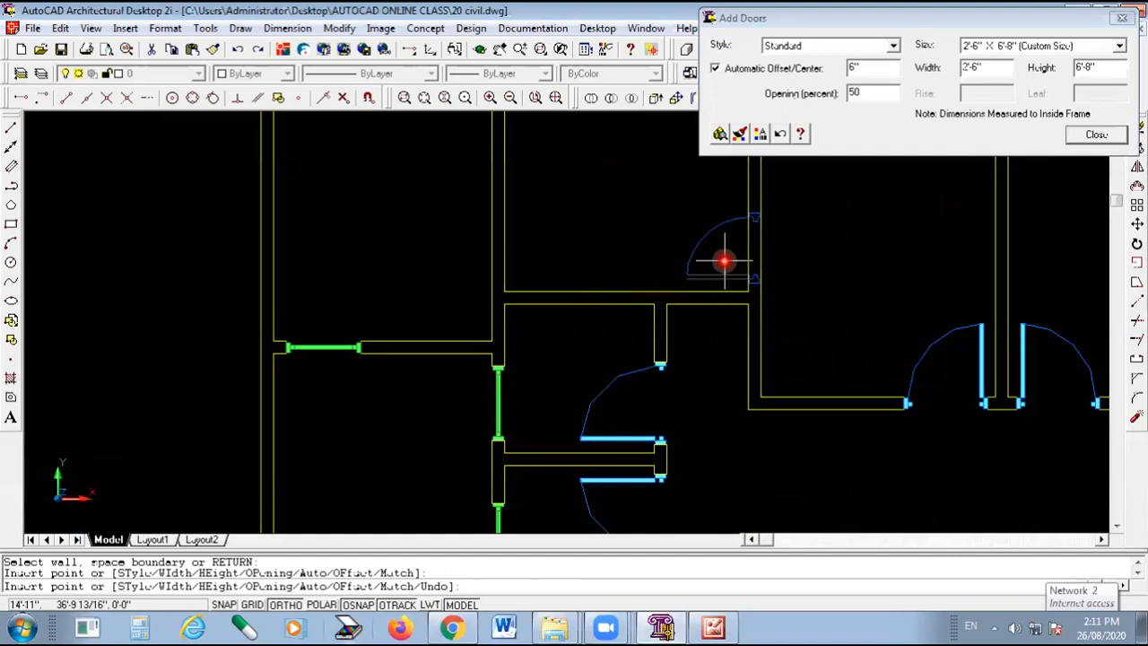
scroll(718, 274, "down", 2)
scroll(713, 277, "up", 3)
left_click(715, 272)
scroll(658, 267, "down", 2)
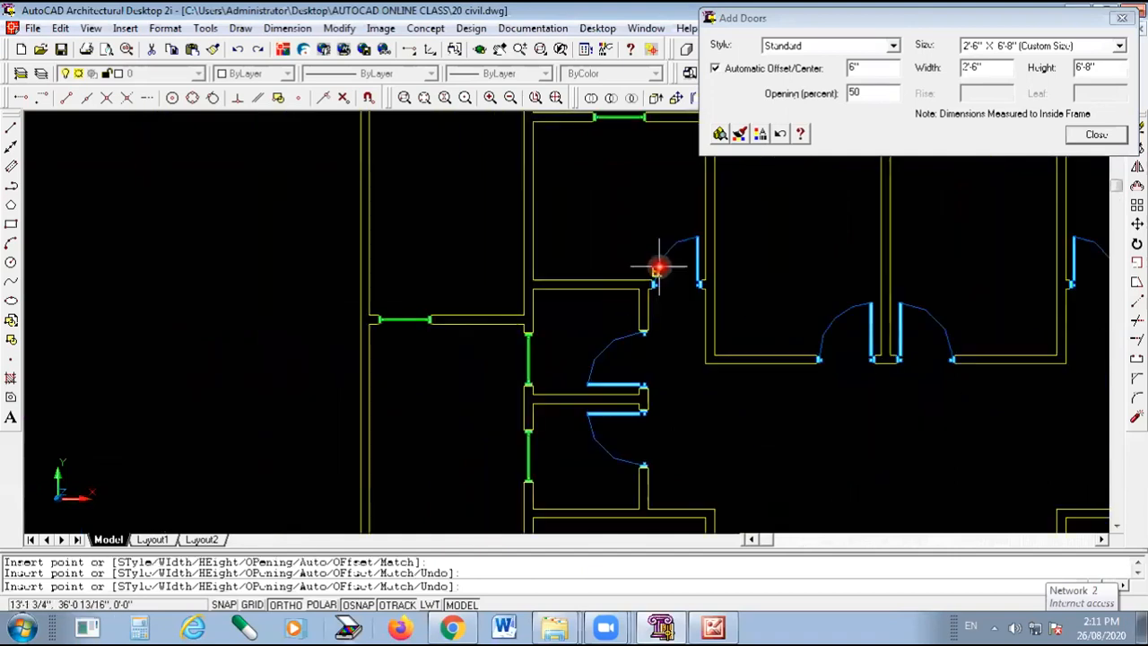
Set the width for the next door to 5'.
scroll(440, 318, "up", 2)
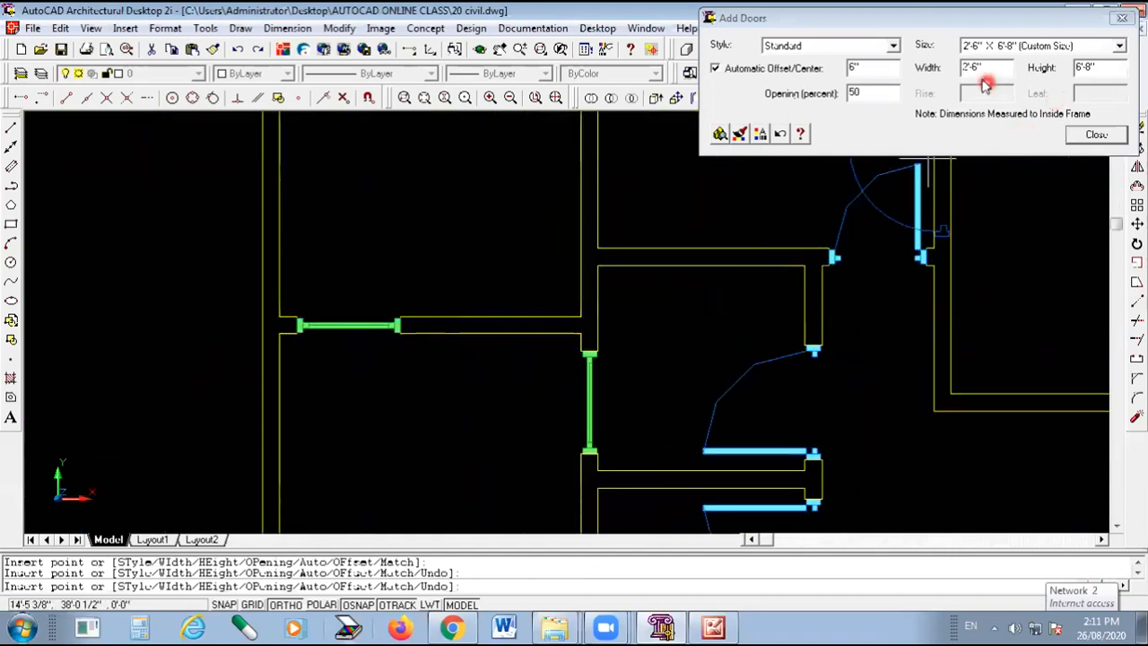
left_click_drag(1002, 68, 945, 65)
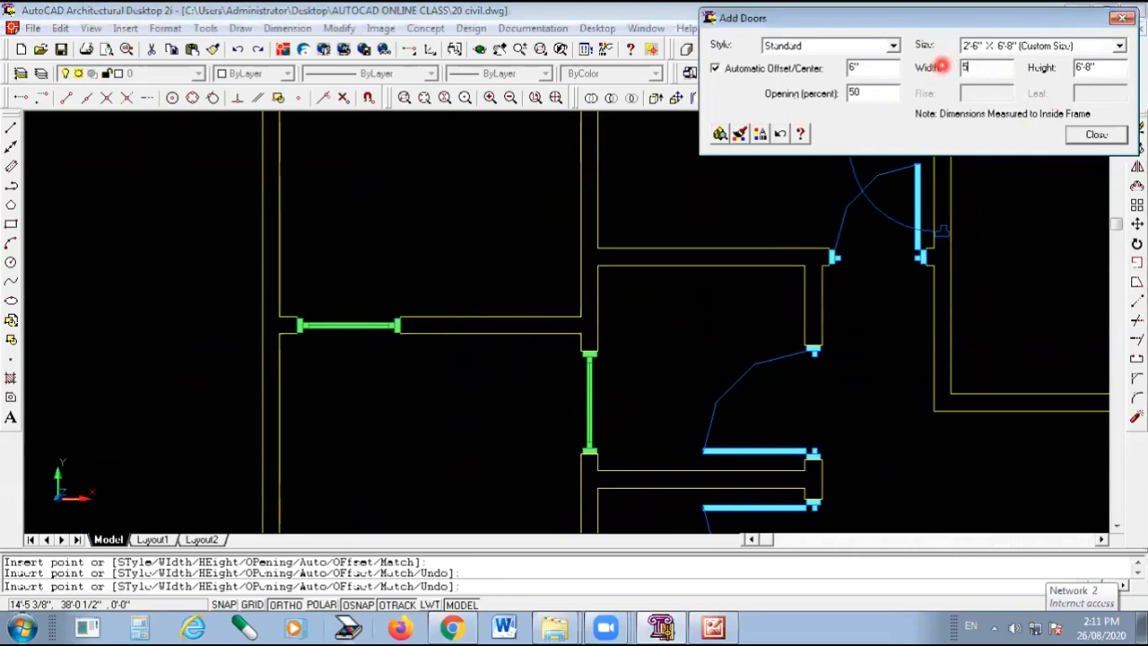
left_click(761, 137)
left_click(957, 260)
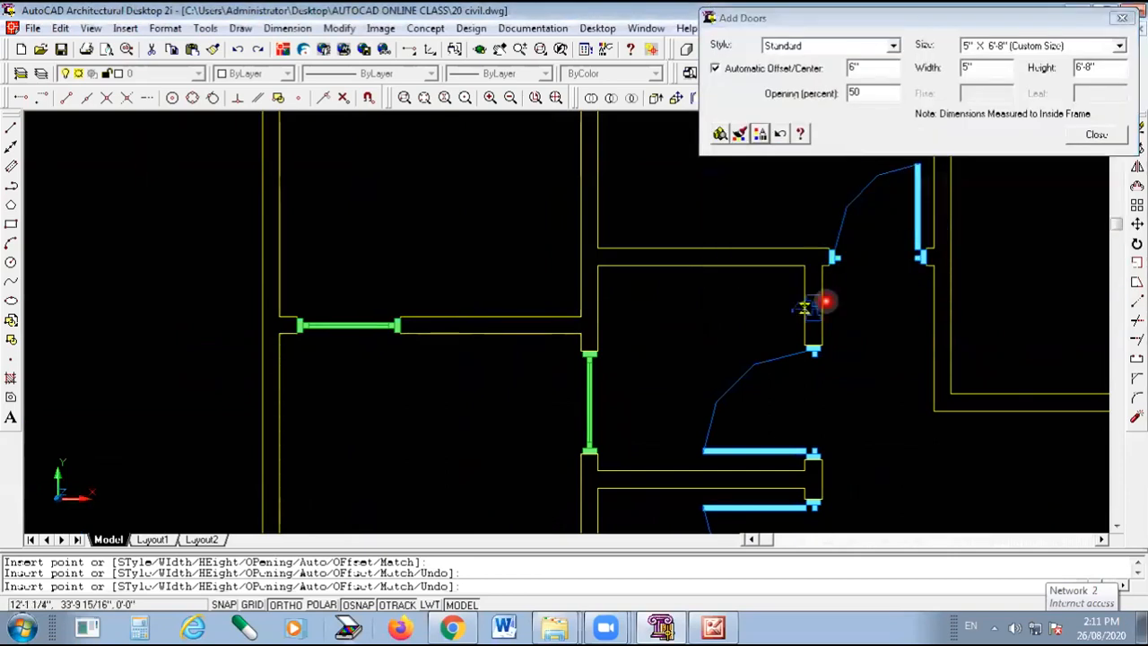
left_click(968, 67)
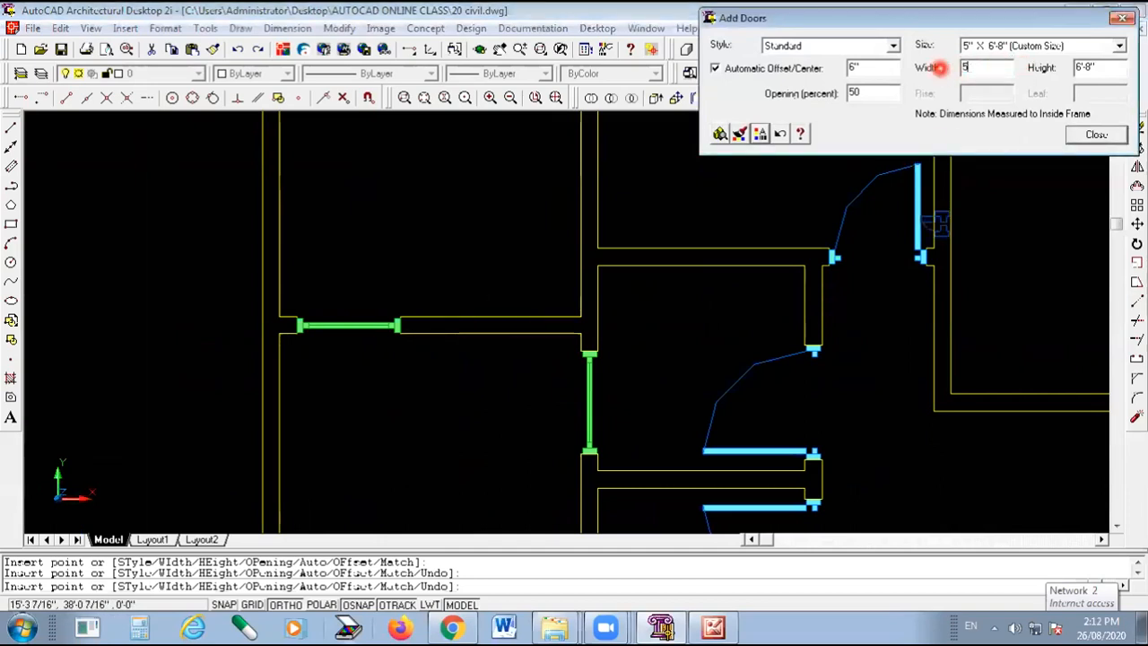
left_click(761, 136)
left_click(958, 262)
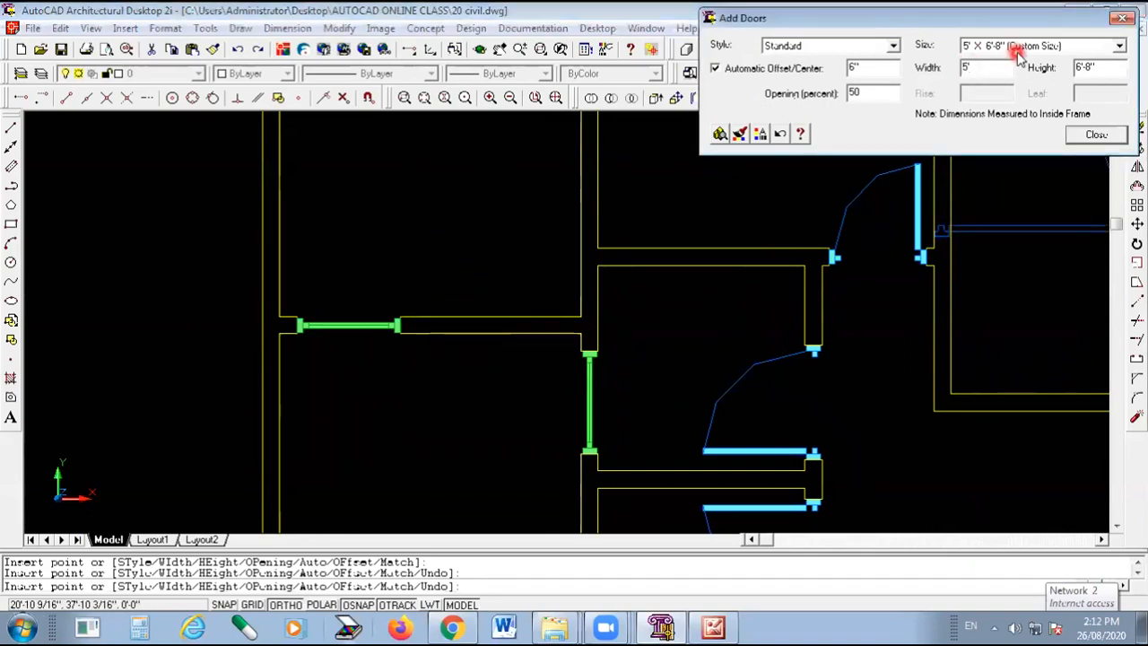
Set the door width to 4', place the door beside the window in the outer left room's lower wall, and end the door command.
left_click(761, 131)
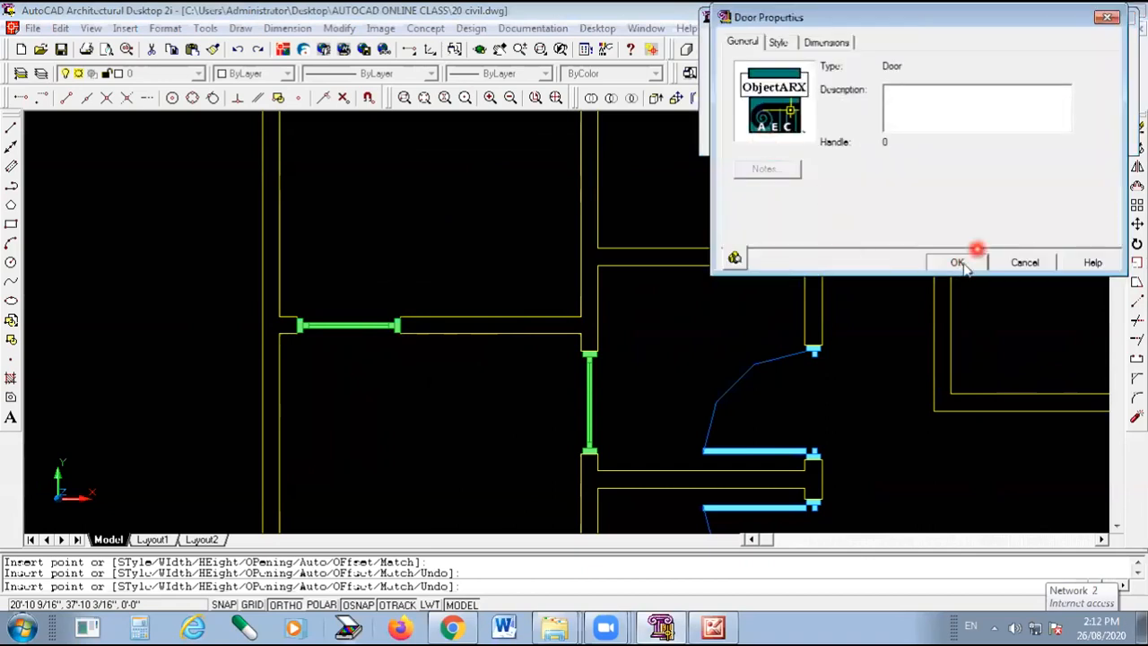
left_click(956, 259)
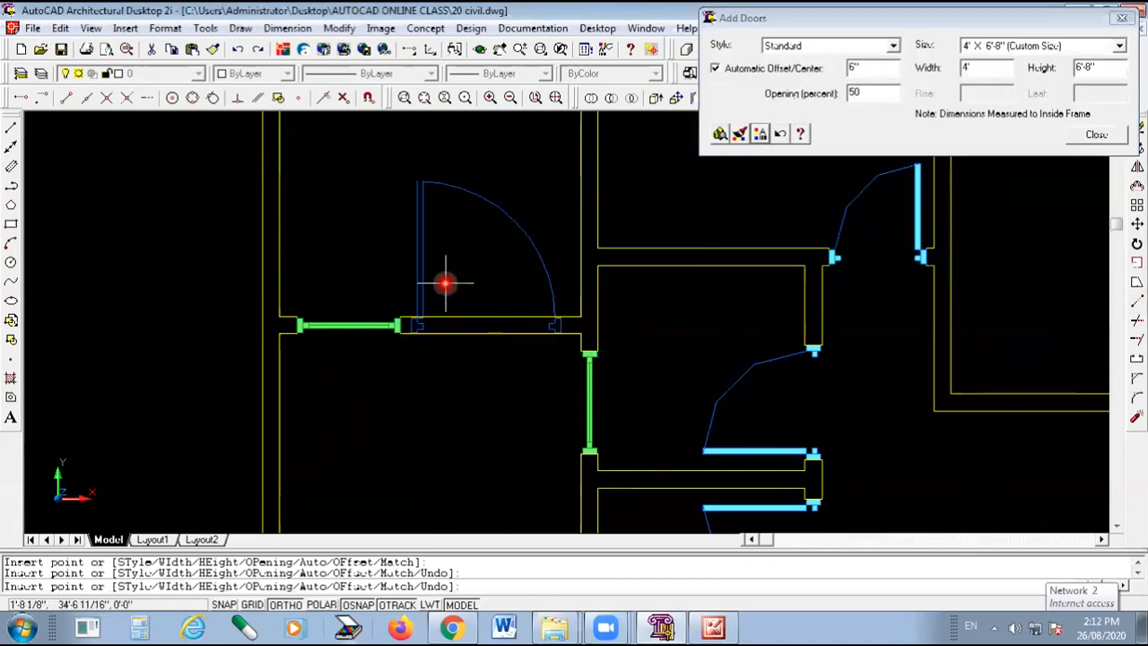
left_click(449, 282)
right_click(750, 294)
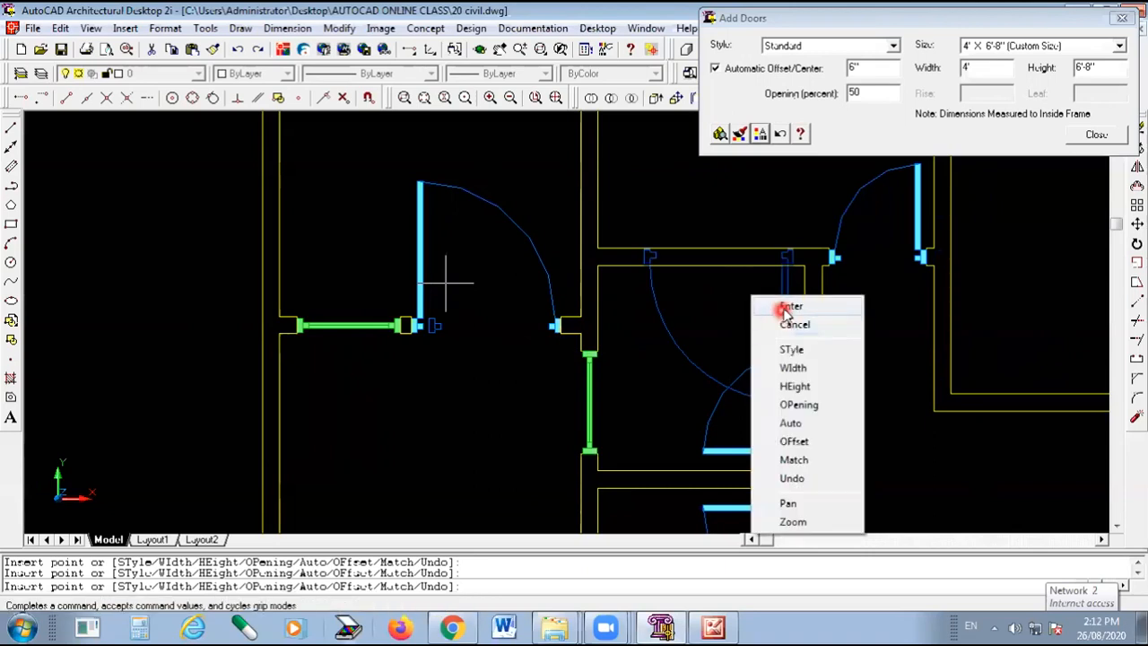
left_click(781, 315)
Check the whole plan, then examine its walls, doors and windows in the southwest isometric view.
scroll(560, 335, "down", 3)
scroll(467, 329, "down", 1)
scroll(485, 189, "down", 1)
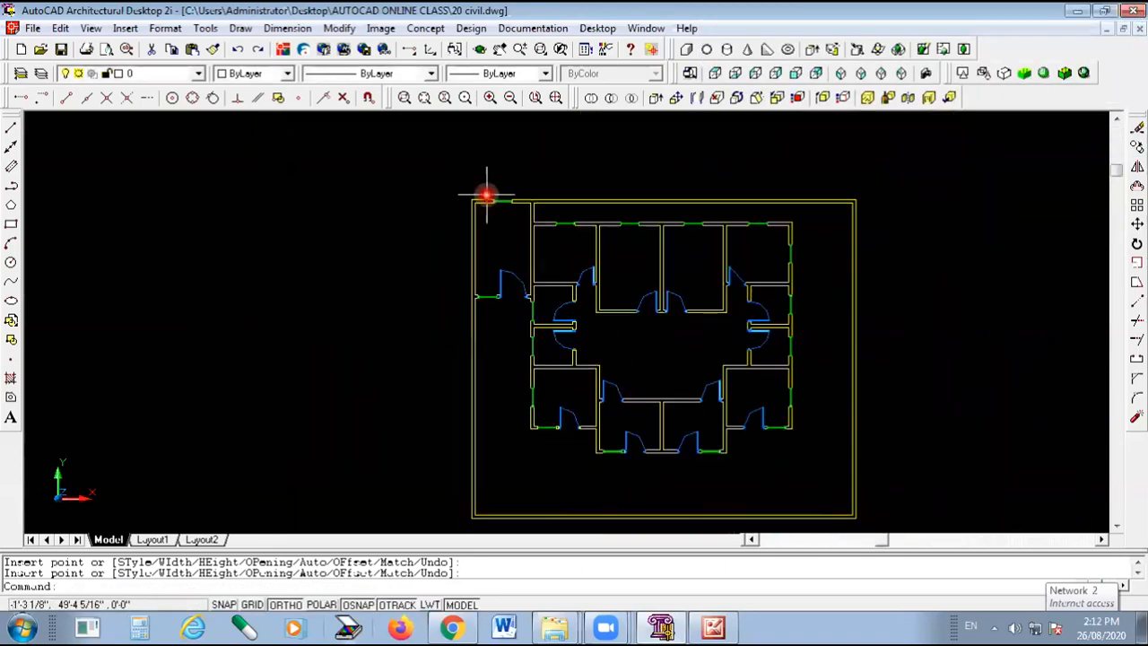
scroll(799, 427, "up", 1)
scroll(616, 212, "down", 1)
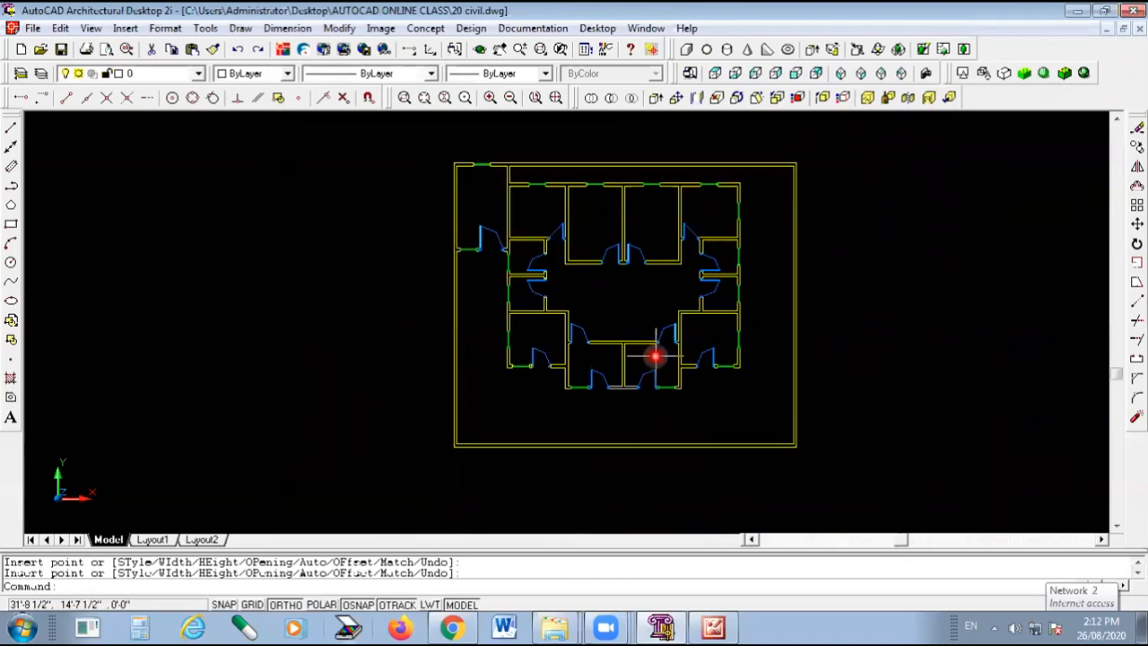
scroll(664, 370, "up", 1)
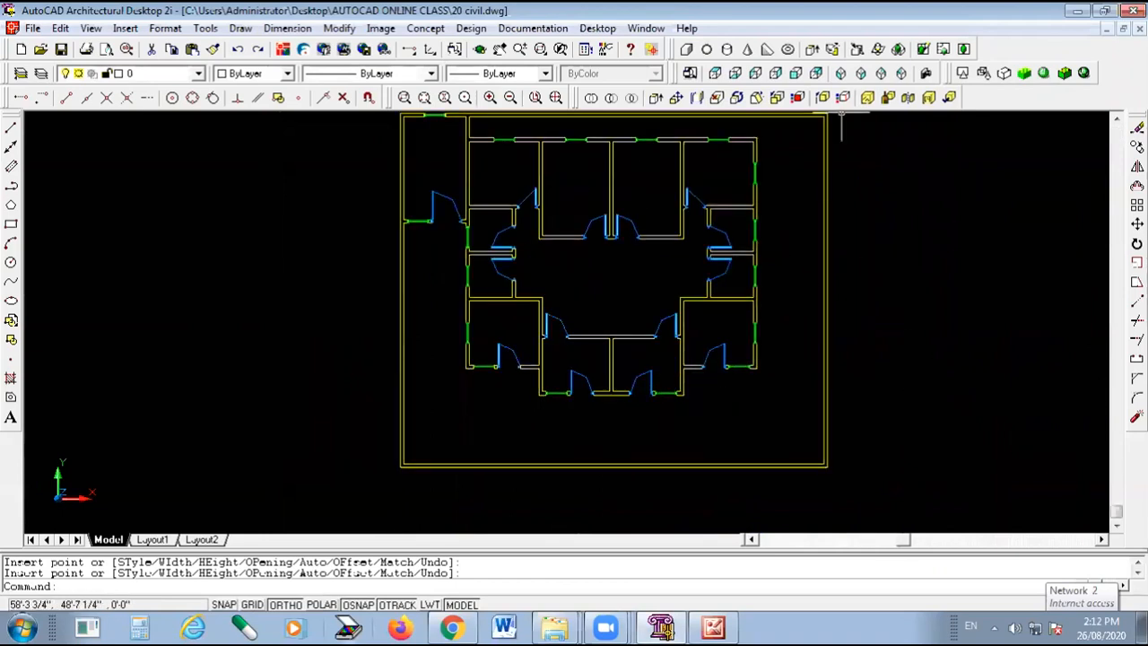
left_click(841, 73)
scroll(633, 401, "up", 2)
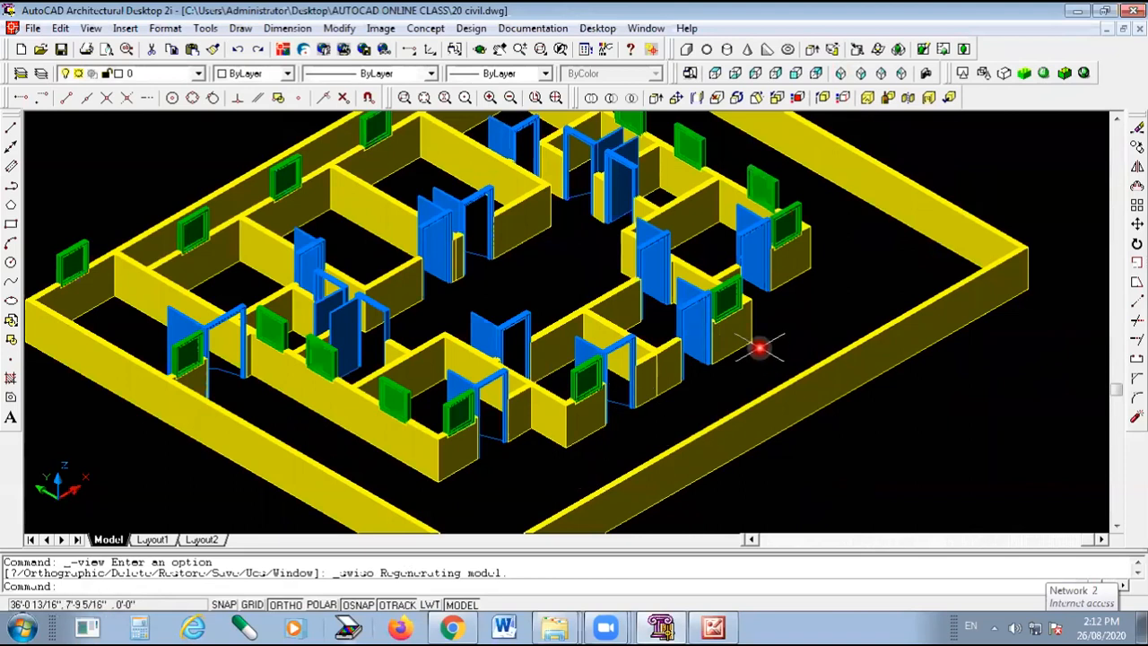
scroll(759, 348, "down", 2)
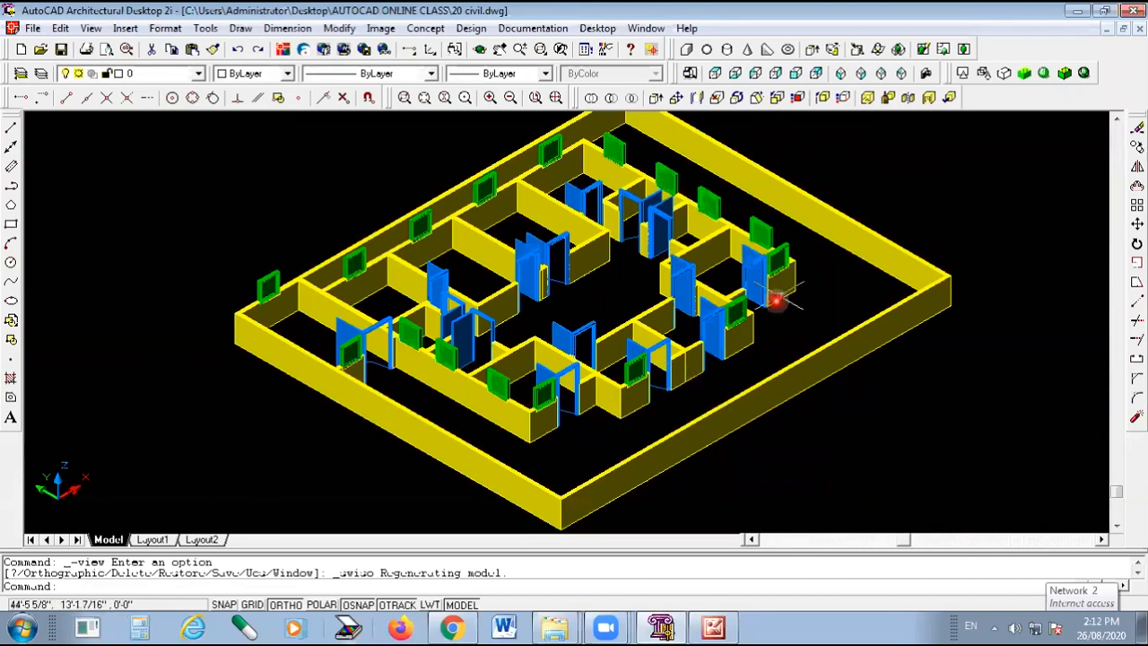
Orbit the 3D house to inspect its doors and windows from the front and above, then return to the top view.
left_click(479, 49)
left_click_drag(541, 372, 590, 415)
scroll(592, 411, "up", 5)
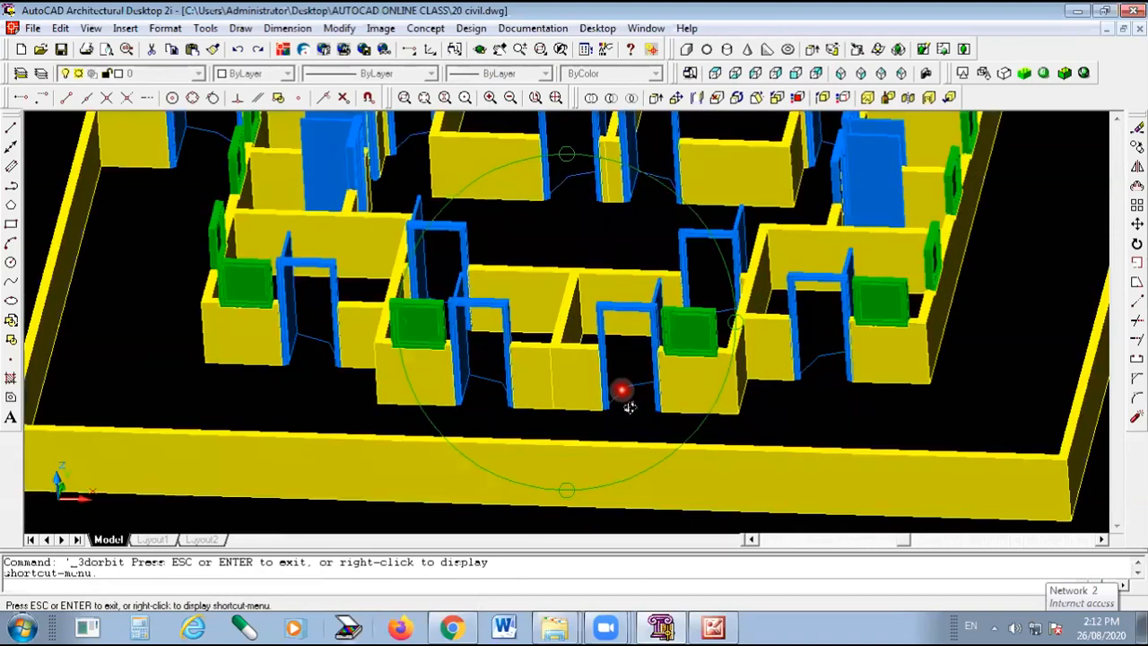
scroll(630, 408, "down", 8)
mouse_move(698, 392)
left_mouse_down()
mouse_move(711, 342)
mouse_move(629, 302)
mouse_move(632, 344)
mouse_move(635, 332)
mouse_move(704, 335)
mouse_move(699, 296)
left_mouse_up()
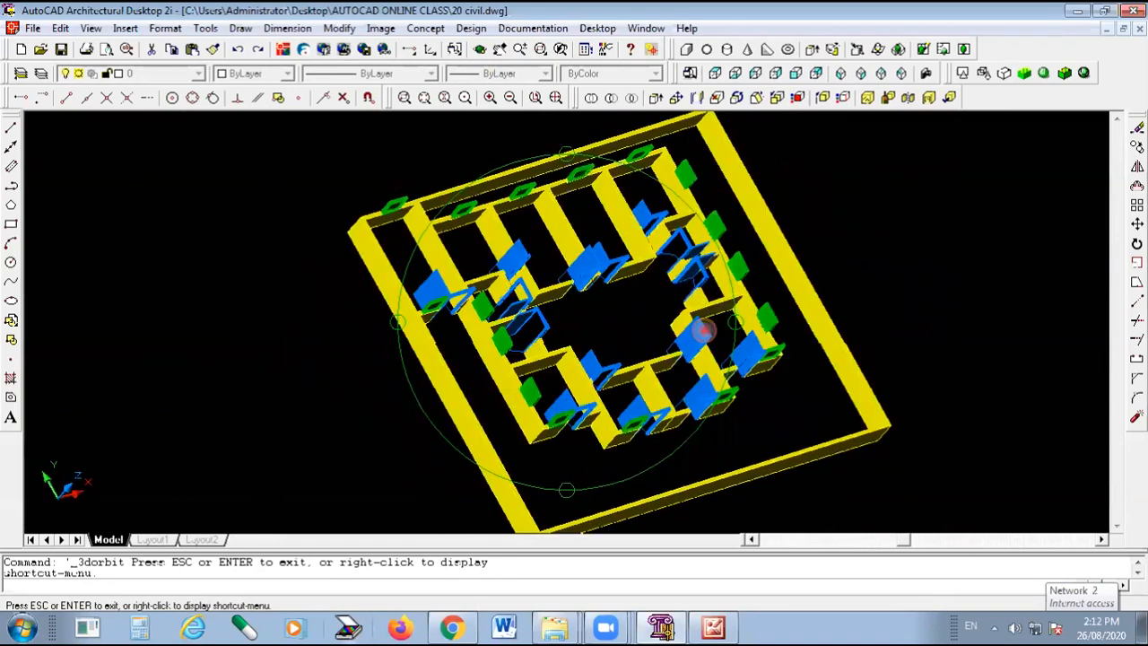
left_click_drag(705, 332, 718, 296)
key("Escape")
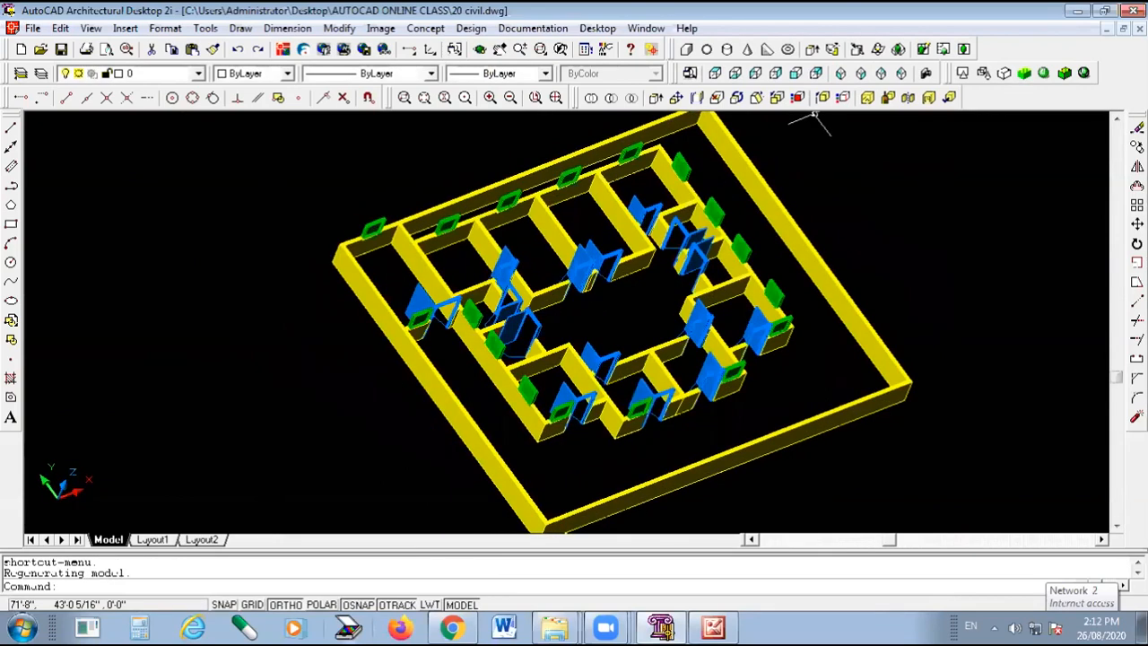
left_click(715, 73)
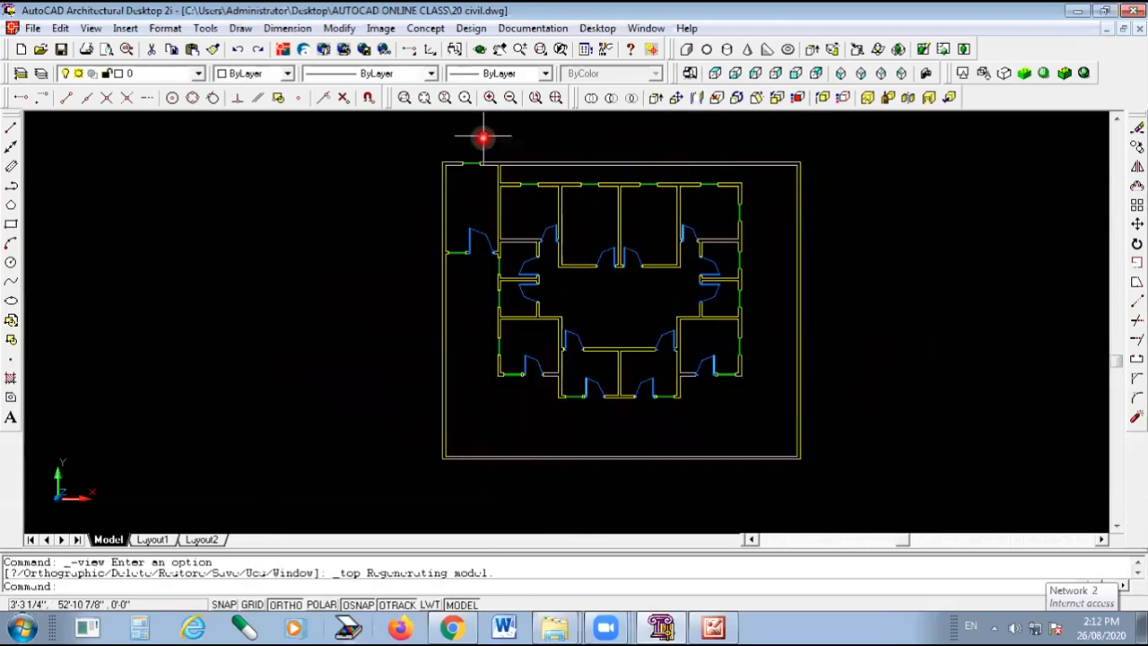
Start adding a roof to the house plan.
left_click(474, 29)
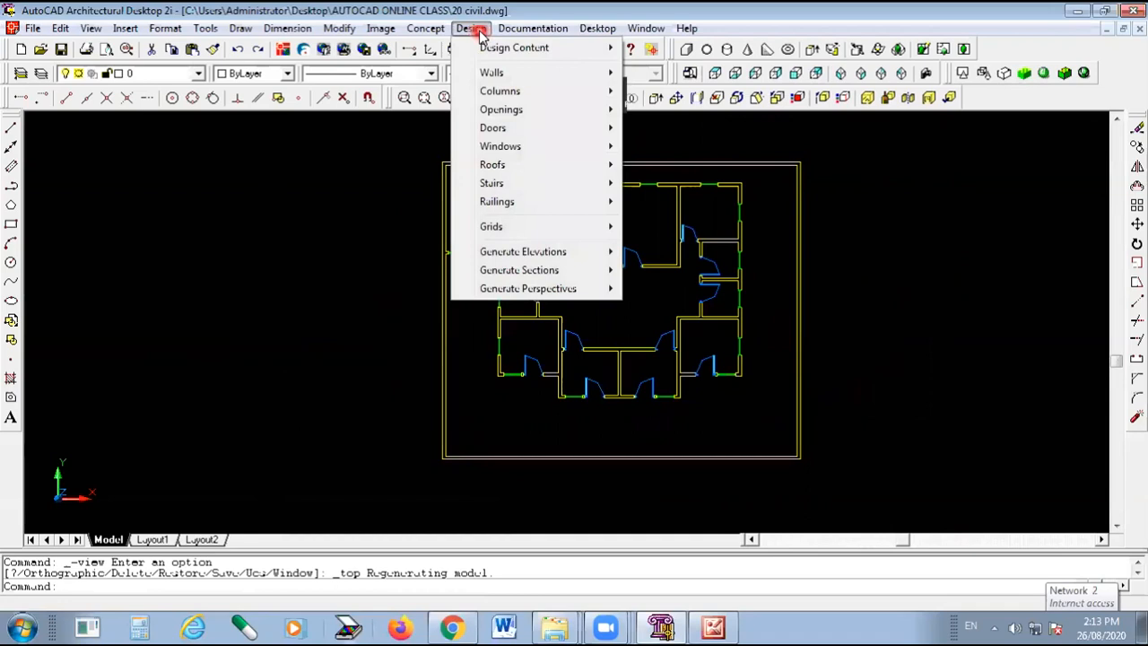
mouse_move(496, 169)
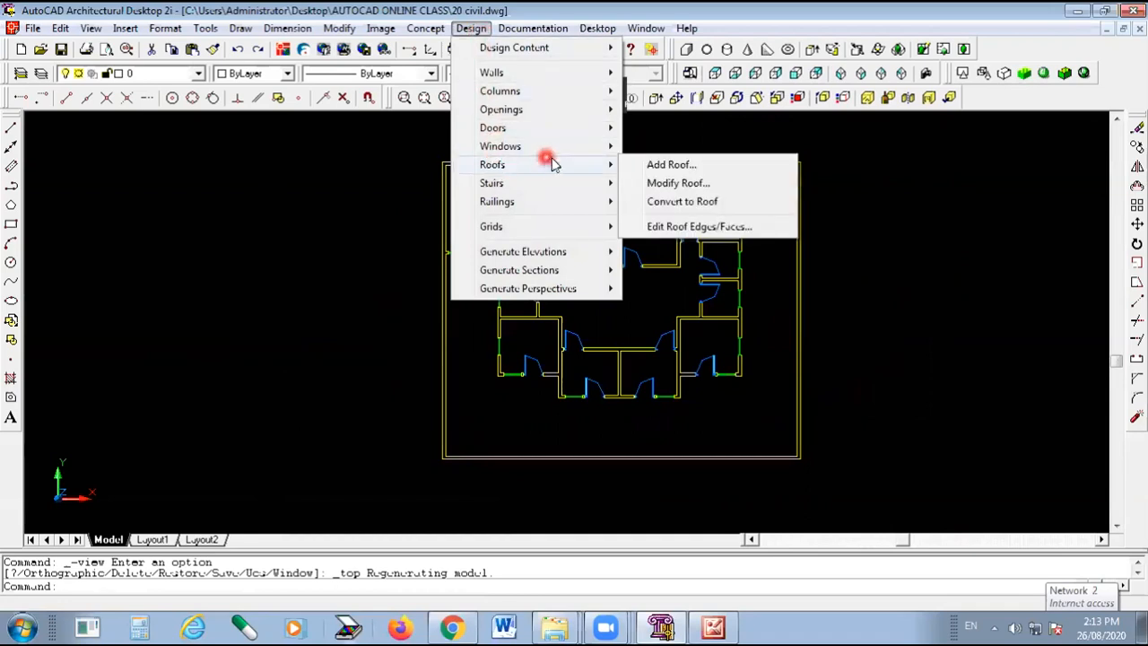
left_click(668, 164)
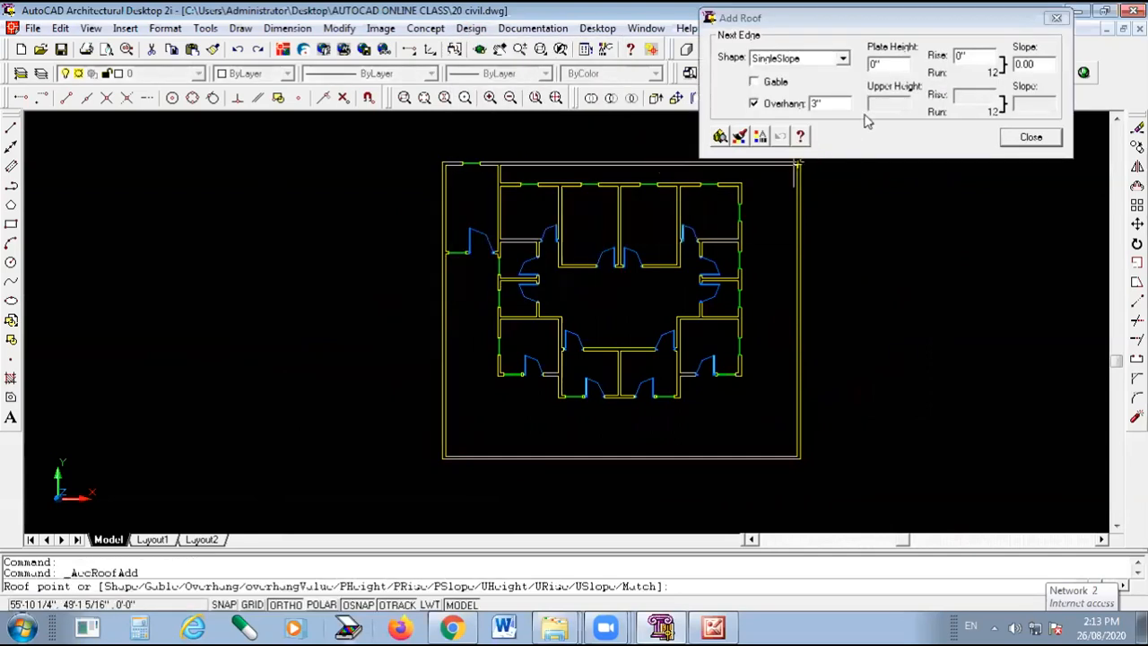
Try the DoubleSlope shape for the roof and switch back to SingleSlope.
left_click(845, 58)
left_click(845, 58)
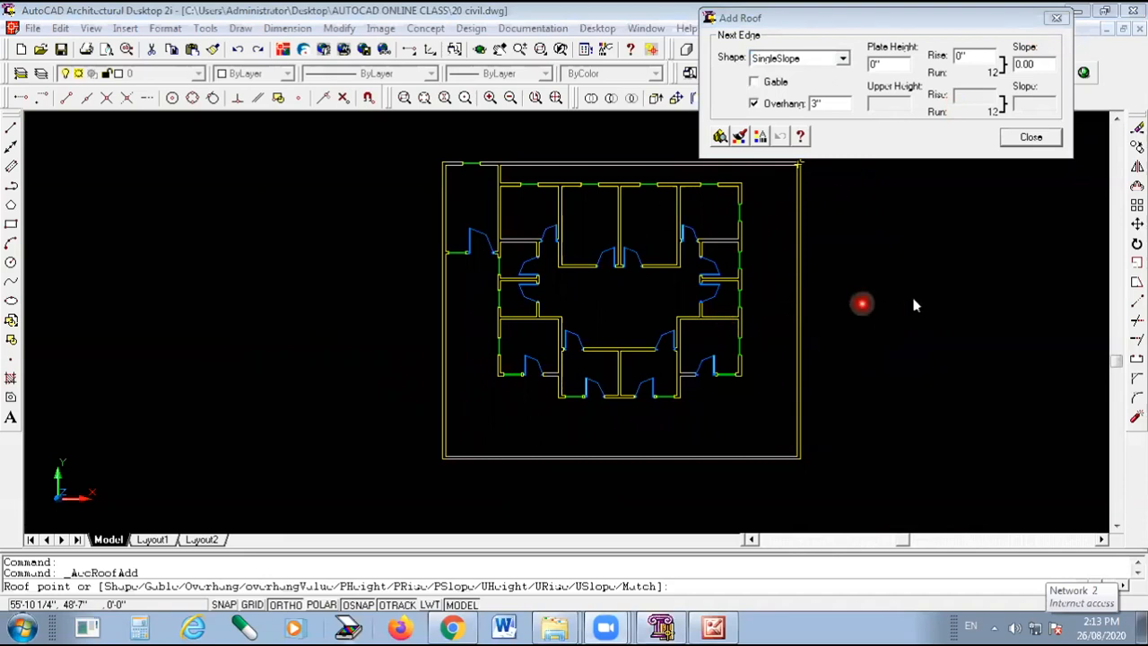
double_click(1016, 65)
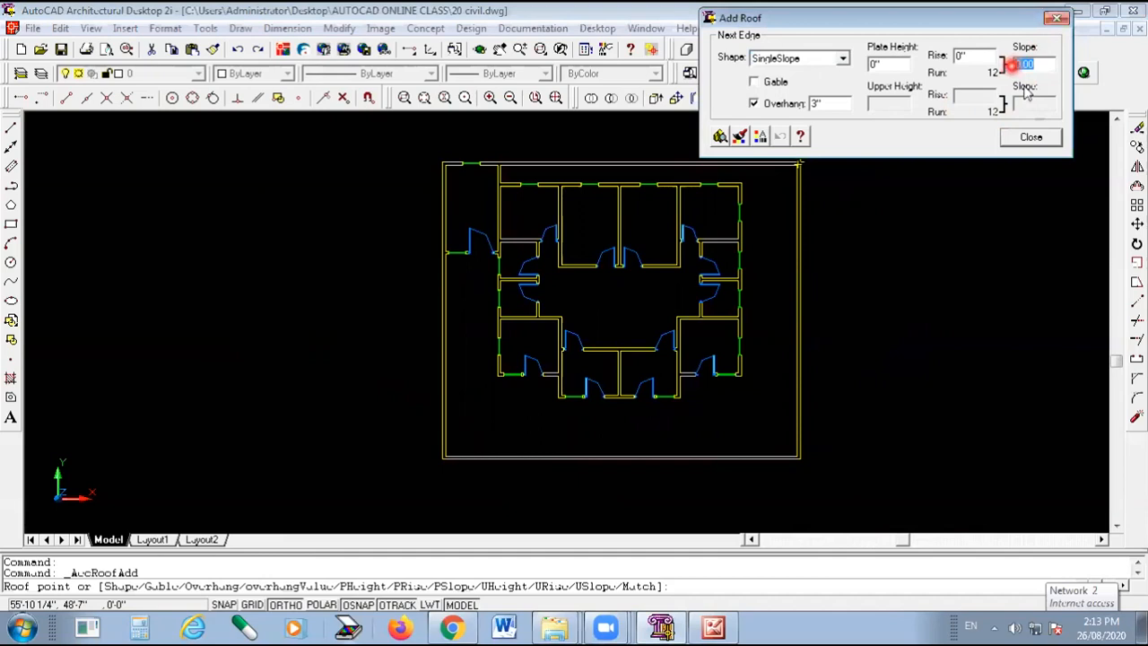
left_click(830, 60)
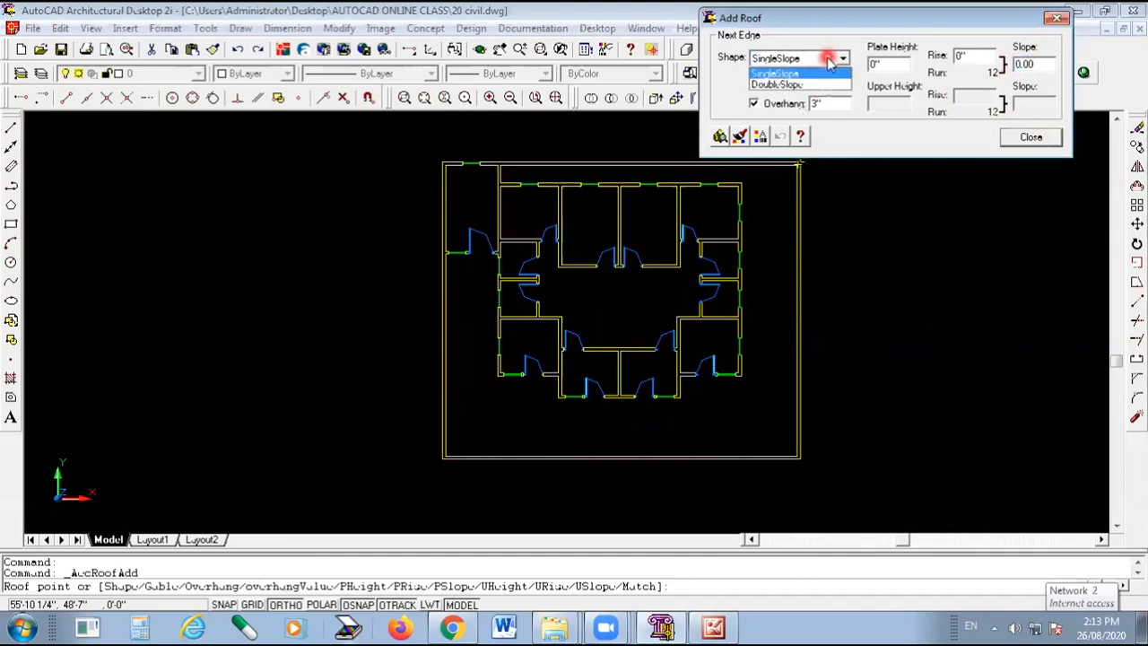
left_click(813, 85)
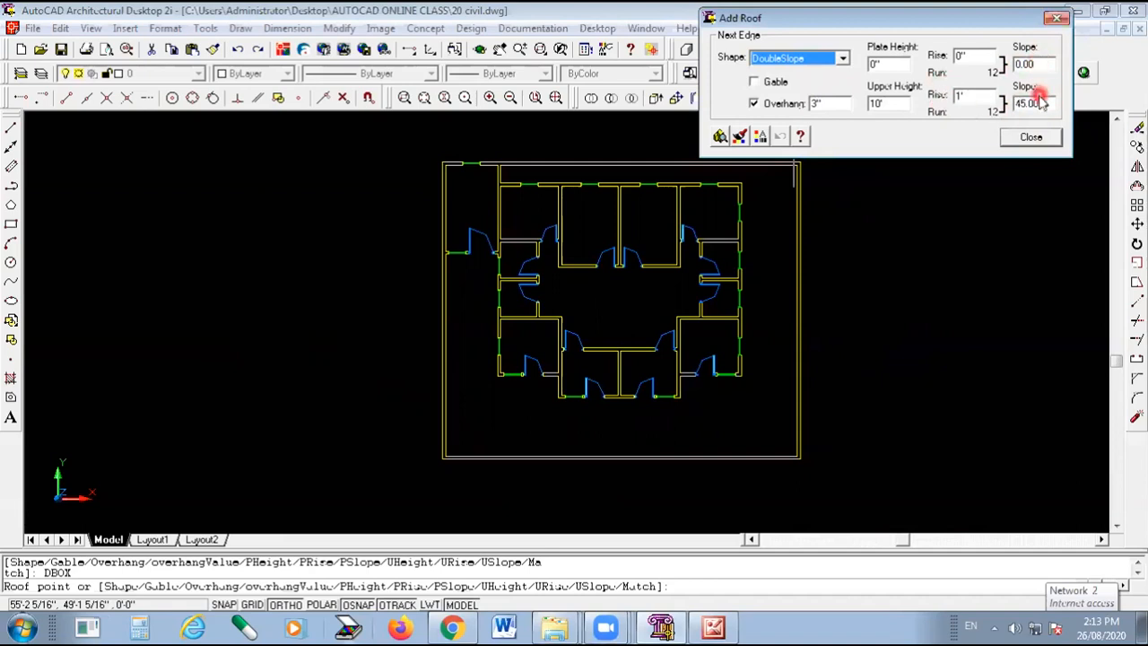
left_click(844, 60)
left_click(815, 82)
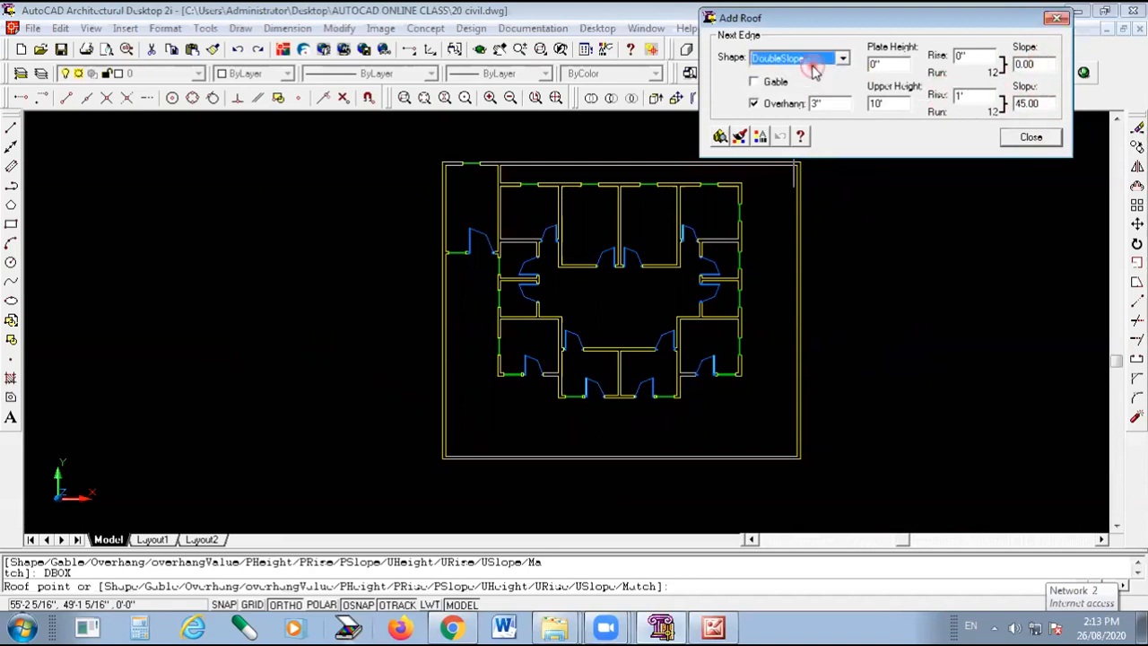
left_click(812, 57)
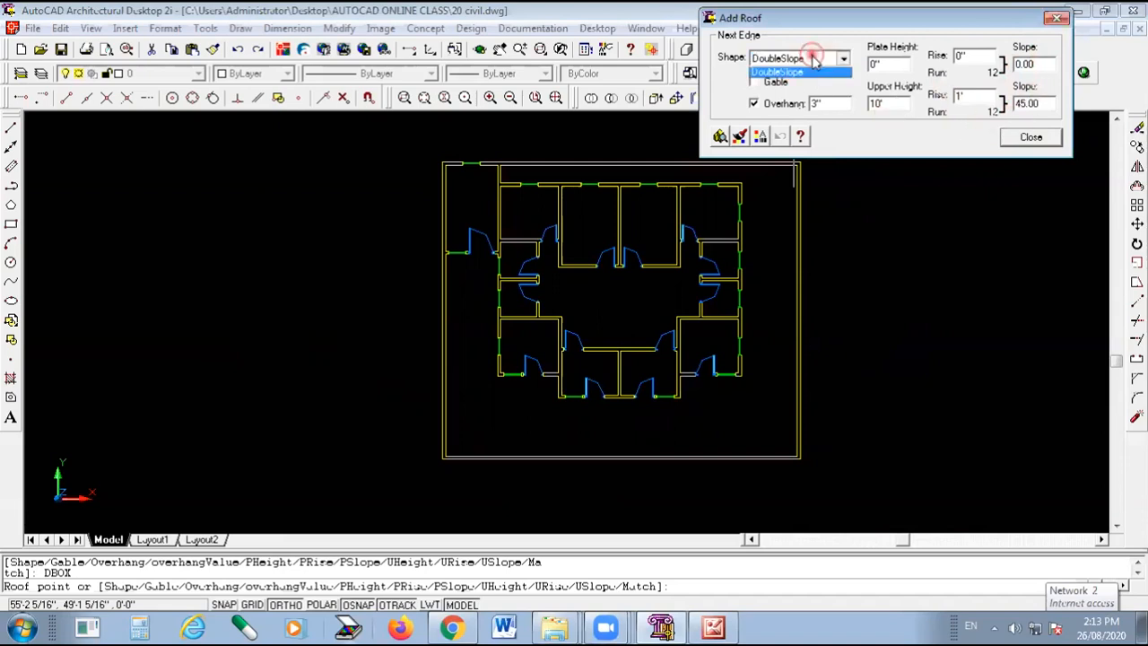
left_click(794, 72)
left_click(1041, 62)
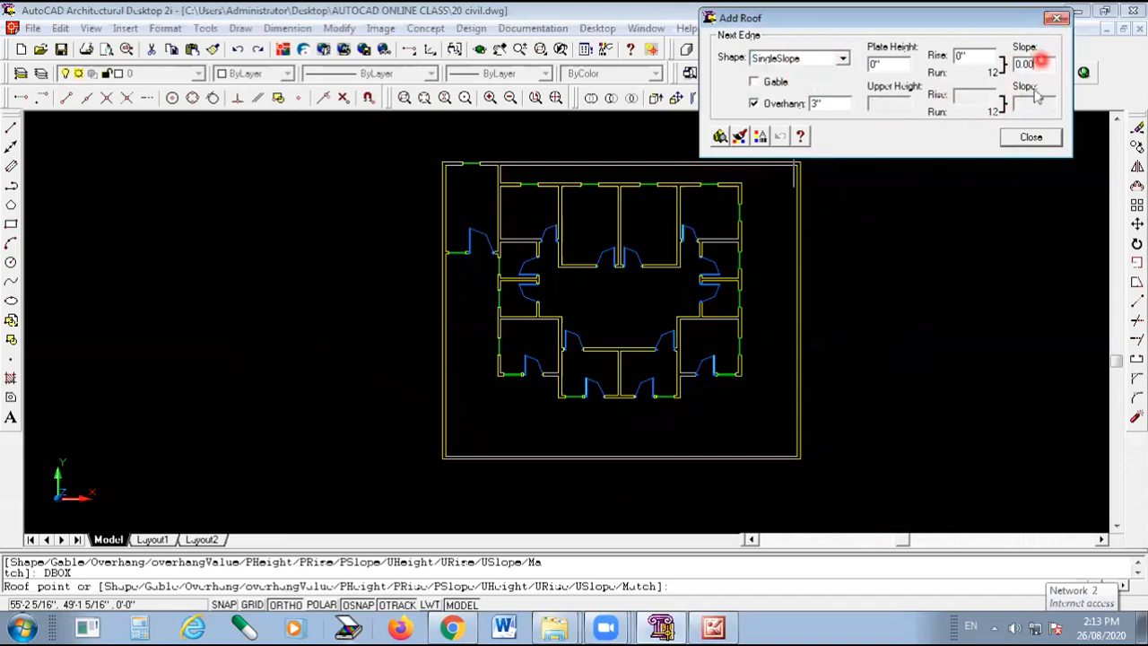
left_click(889, 226)
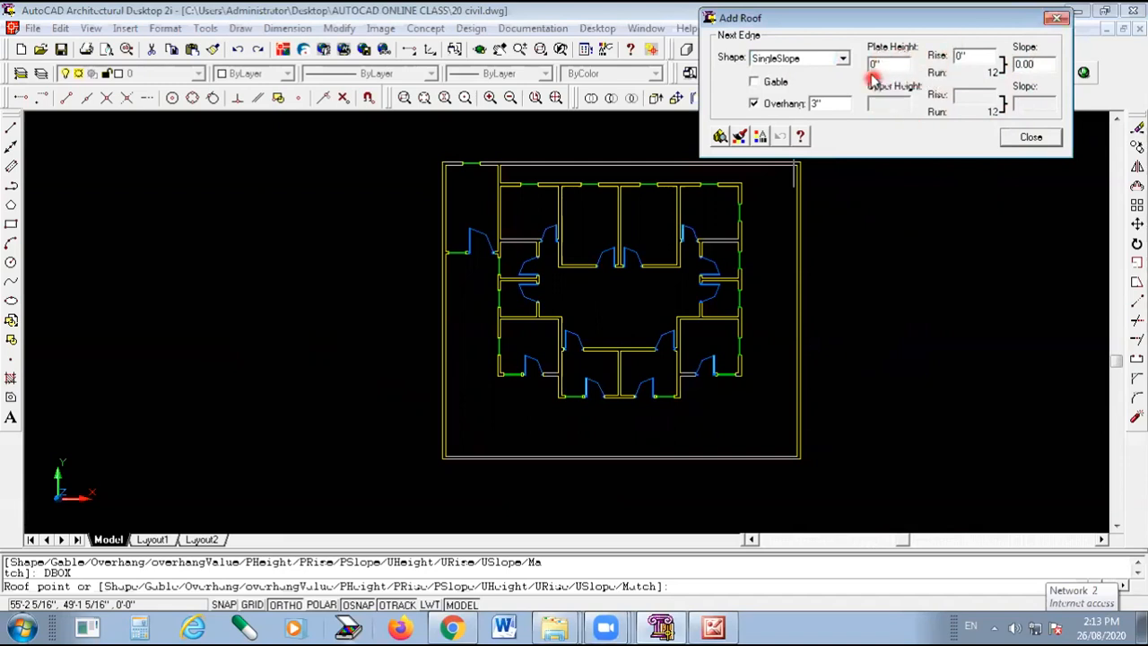
Turn off the roof overhang and set the roof thickness to 5", measured normal to the floor.
left_click(754, 104)
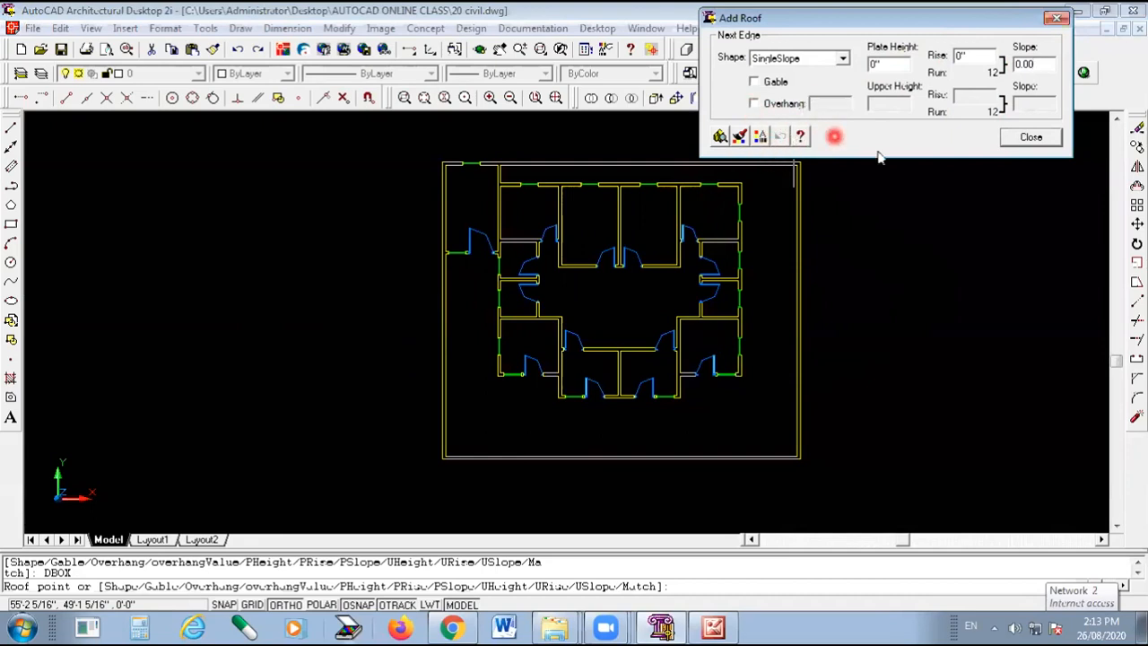
left_click(761, 137)
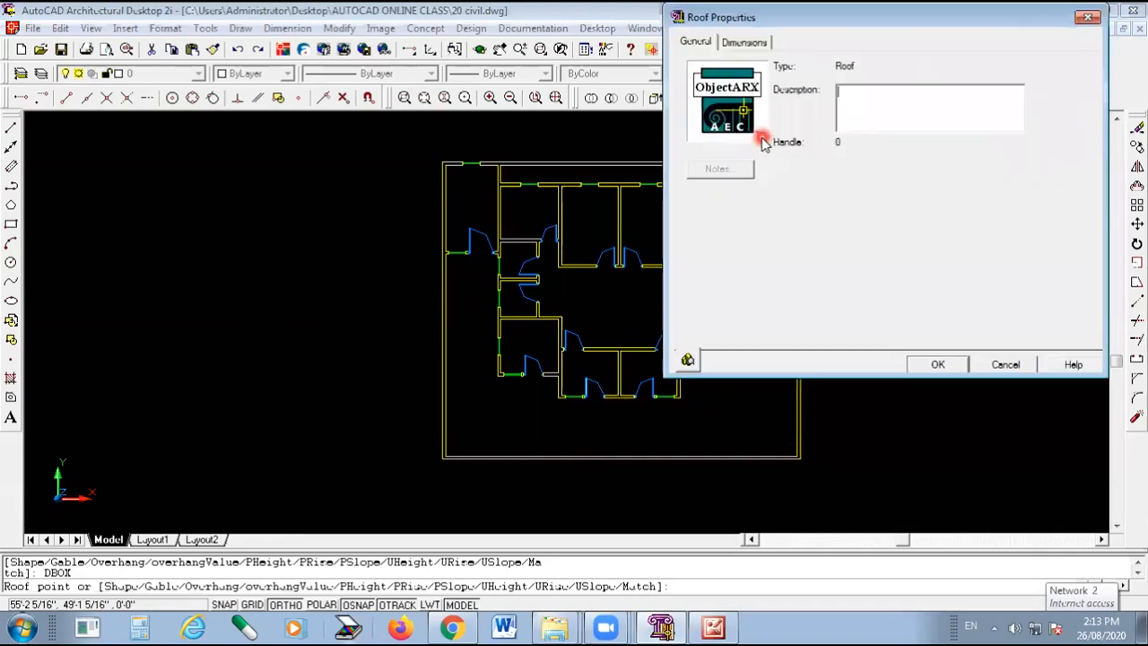
left_click(744, 42)
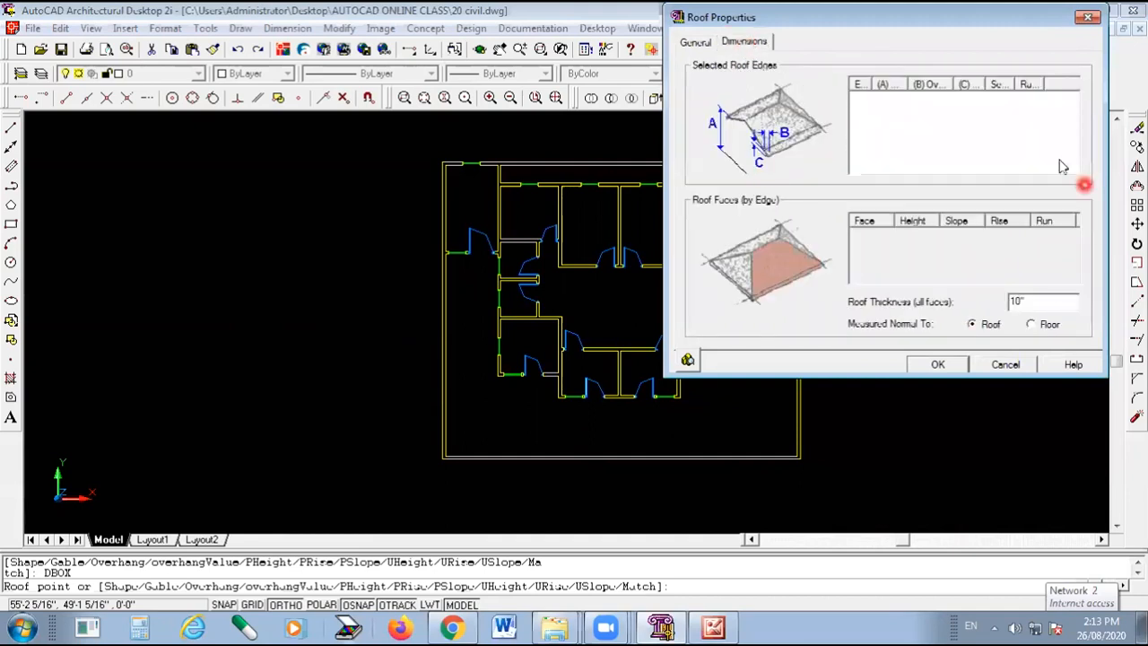
left_click(1022, 301)
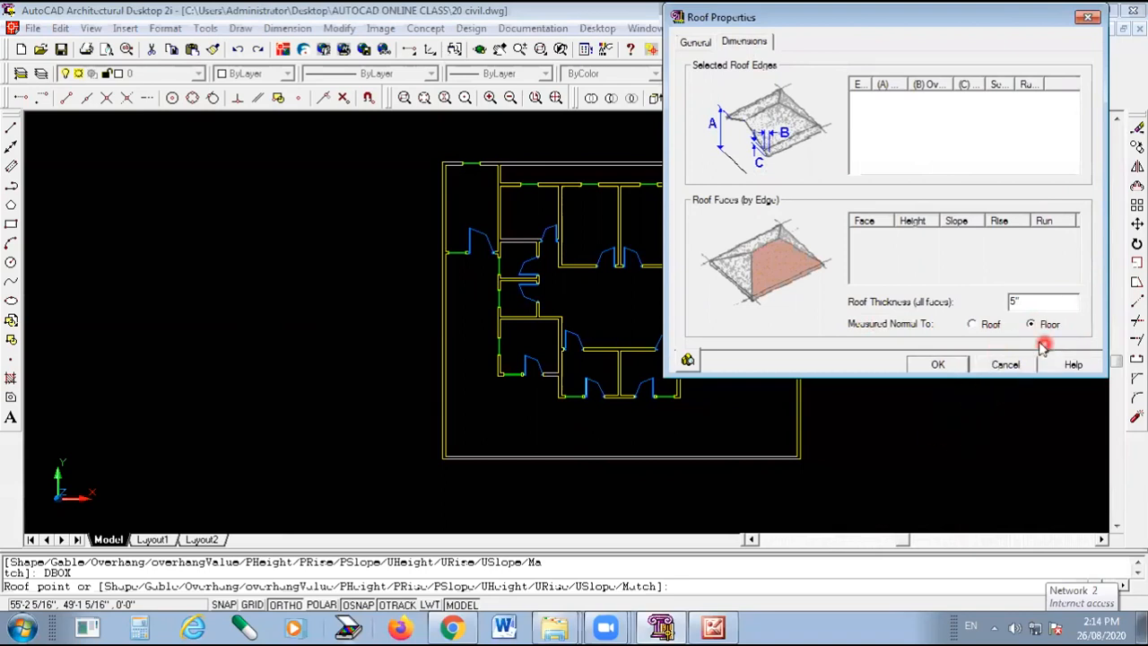
left_click(939, 366)
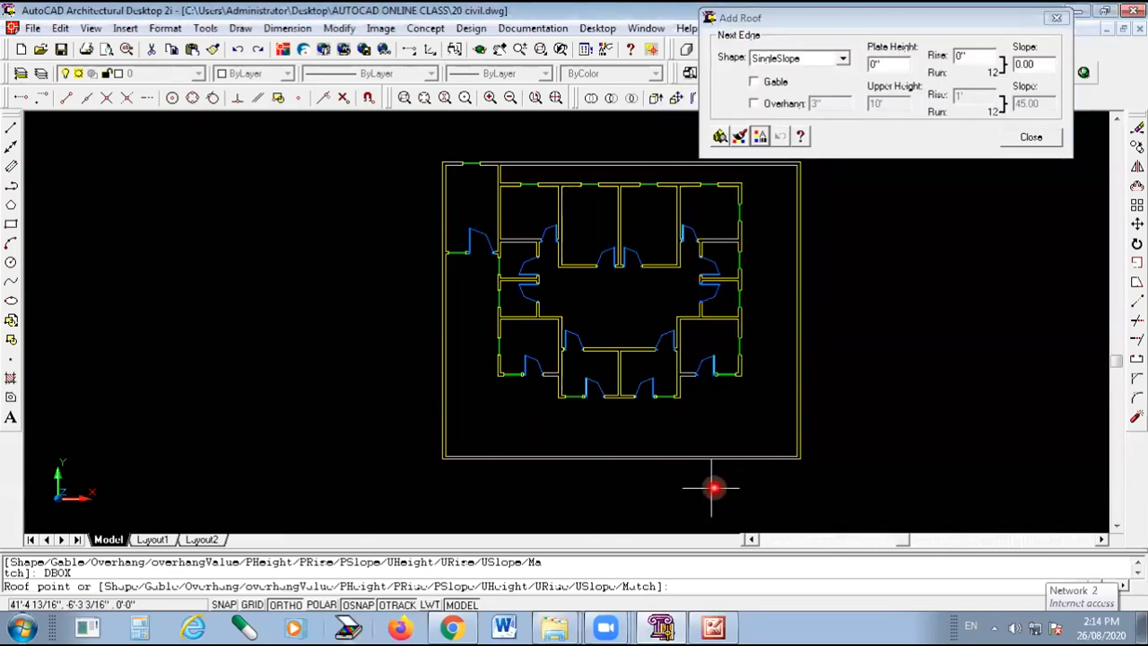
Draw the first roof edge along the outer boundary's upper wall, from its inner upper-left corner to its inner upper-right corner.
scroll(711, 488, "down", 3)
scroll(772, 492, "up", 2)
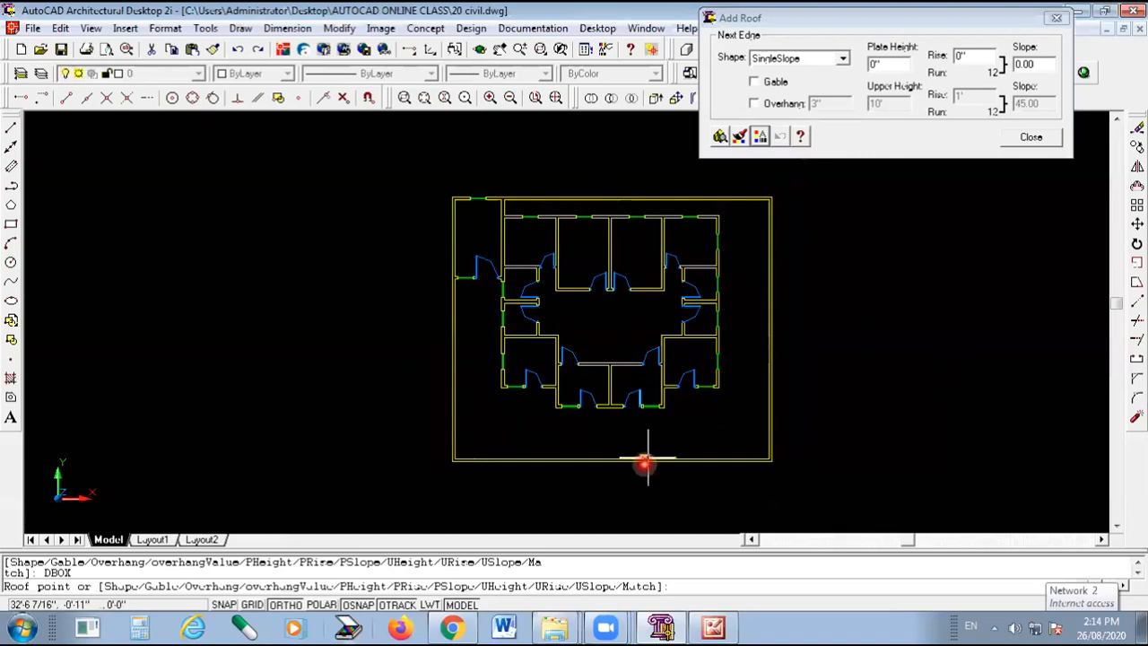
scroll(476, 201, "up", 4)
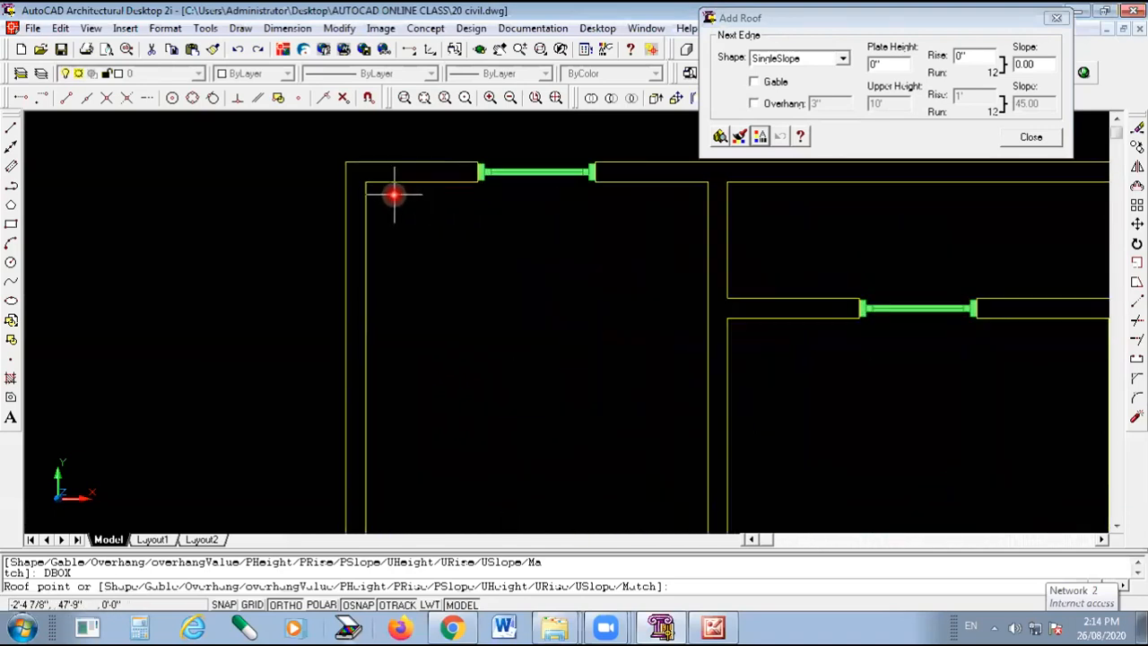
left_click(367, 186)
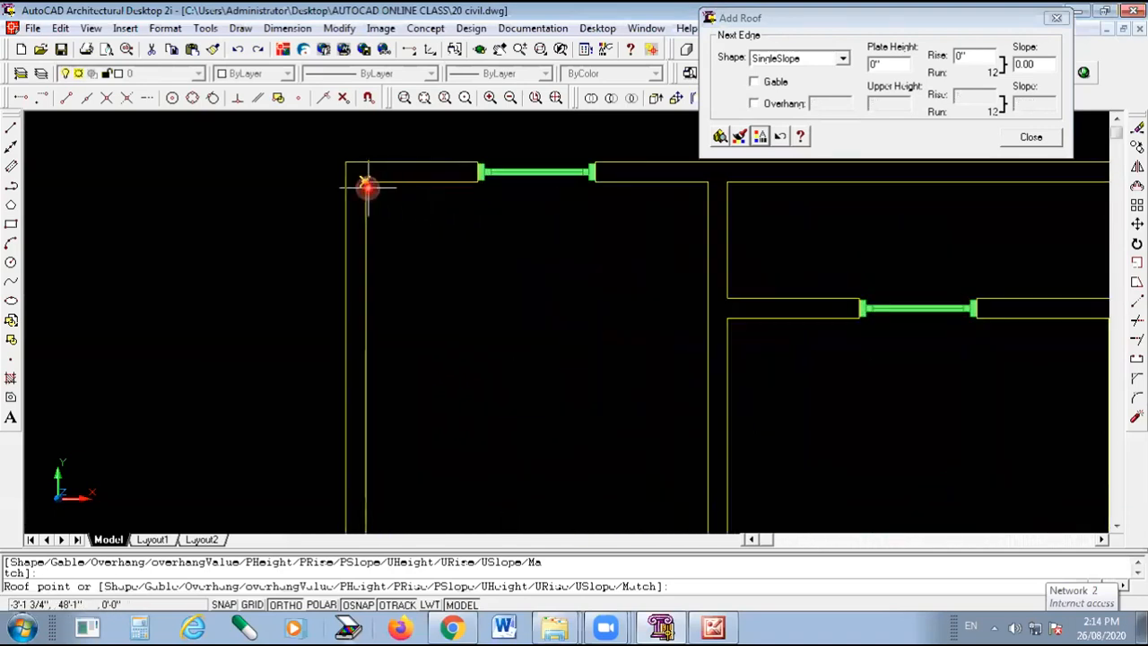
scroll(367, 186, "down", 3)
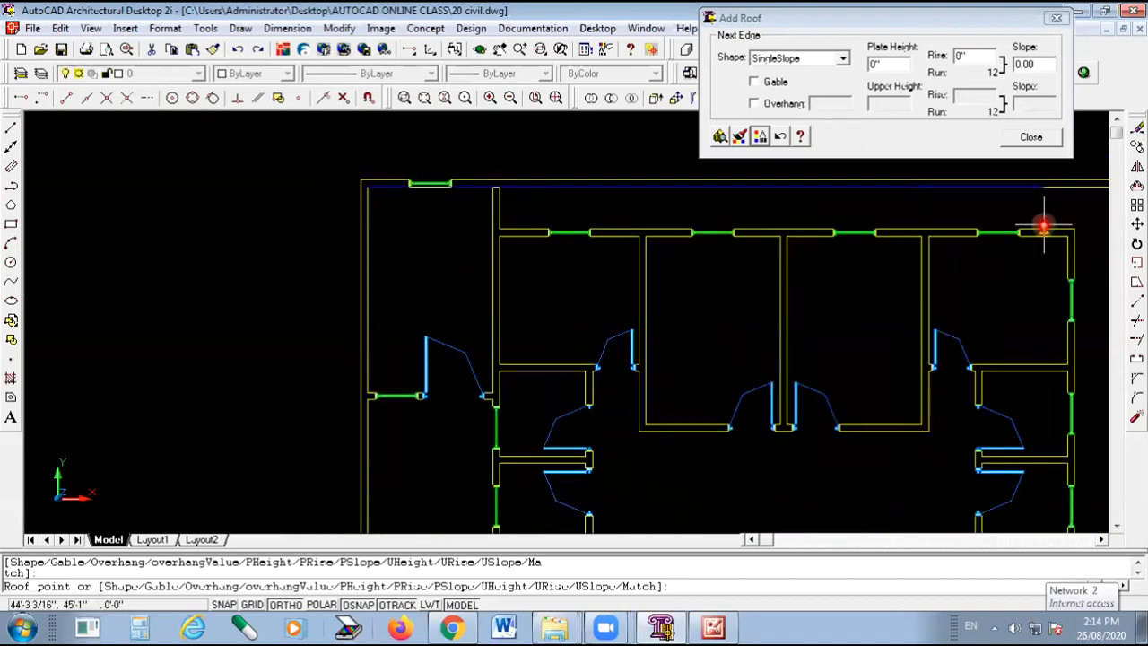
scroll(879, 257, "up", 5)
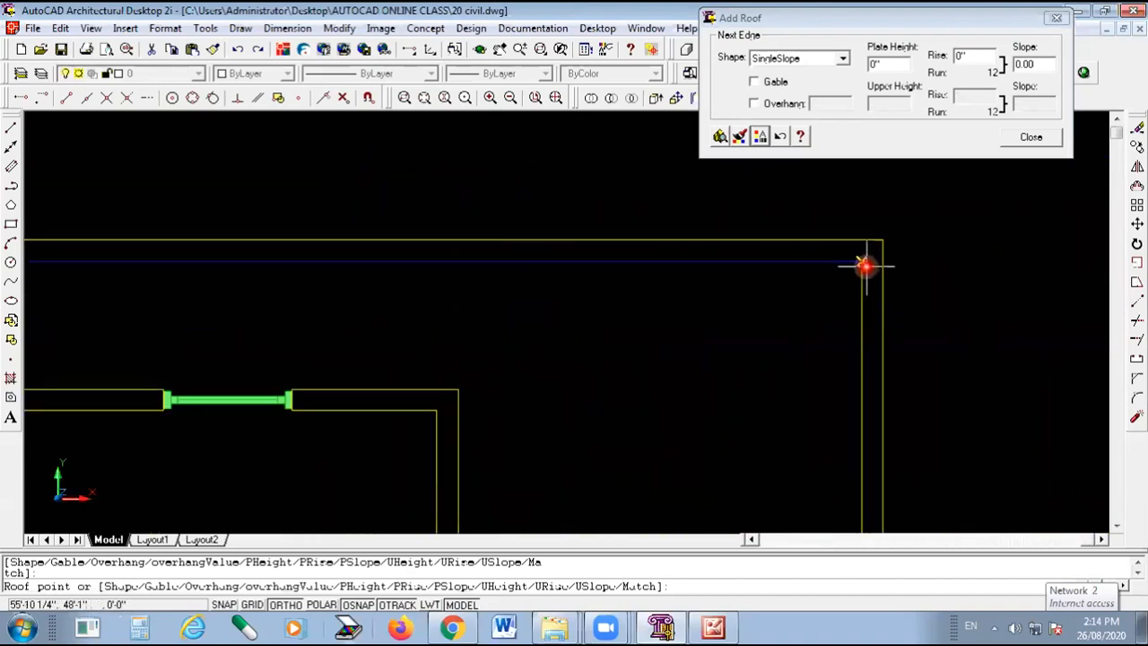
left_click(861, 261)
Continue the roof outline through the boundary wall's inner lower-right, lower-left and upper-left corners, and finish the roof.
scroll(861, 261, "down", 5)
scroll(863, 463, "up", 3)
scroll(863, 463, "up", 4)
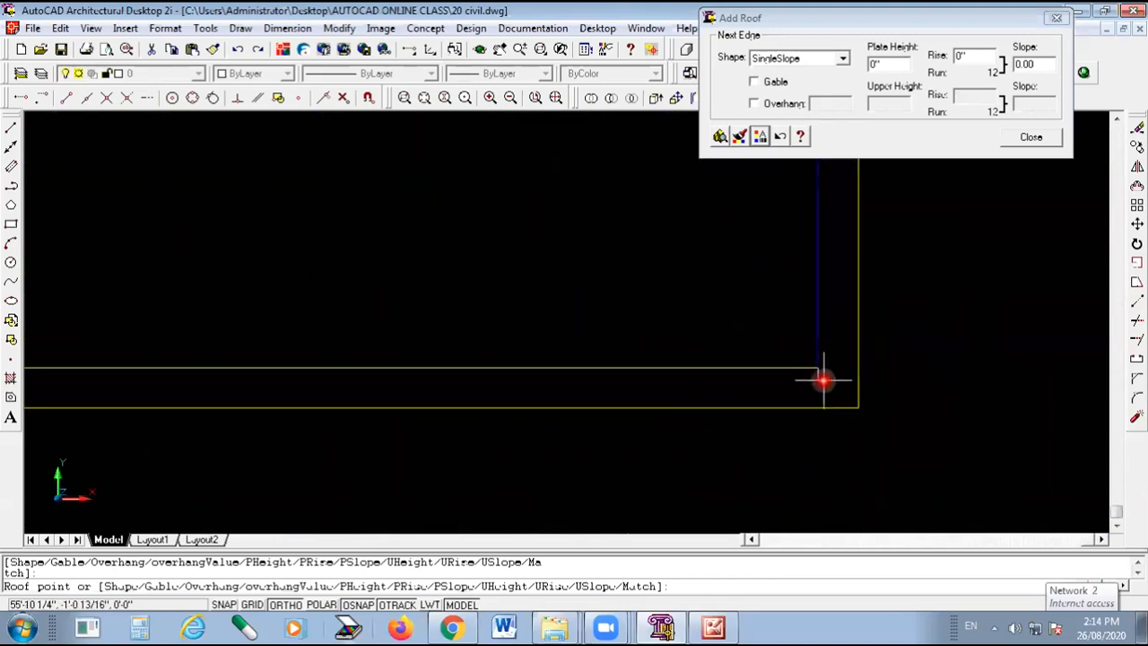
left_click(818, 373)
scroll(853, 374, "down", 5)
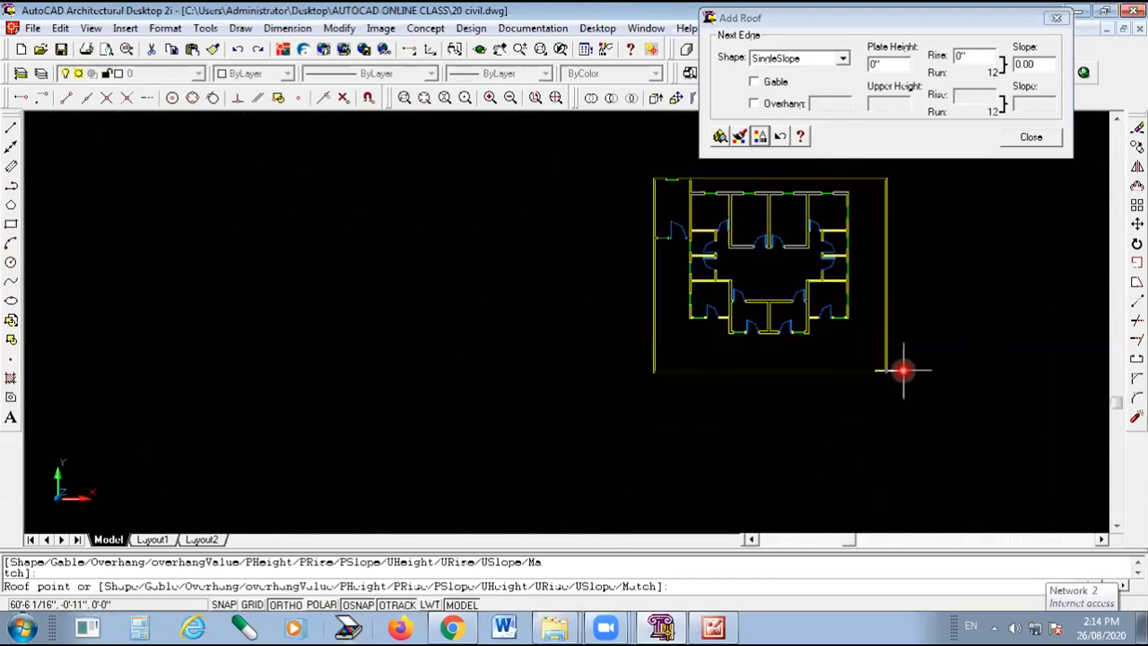
scroll(756, 373, "up", 4)
scroll(701, 360, "up", 2)
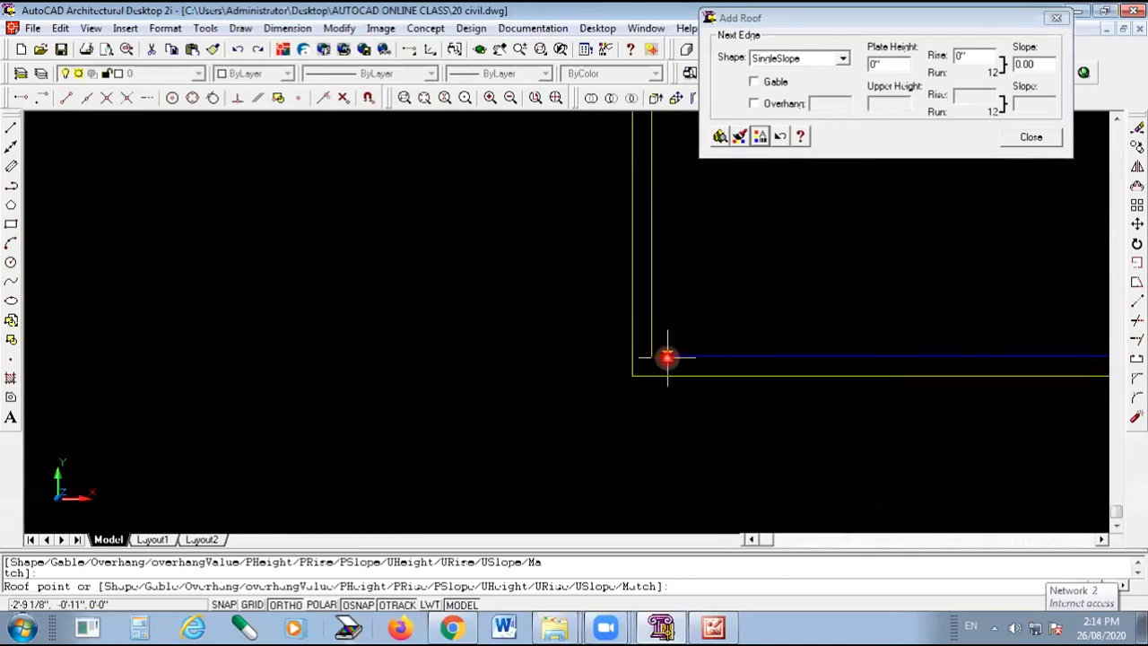
scroll(530, 423, "down", 4)
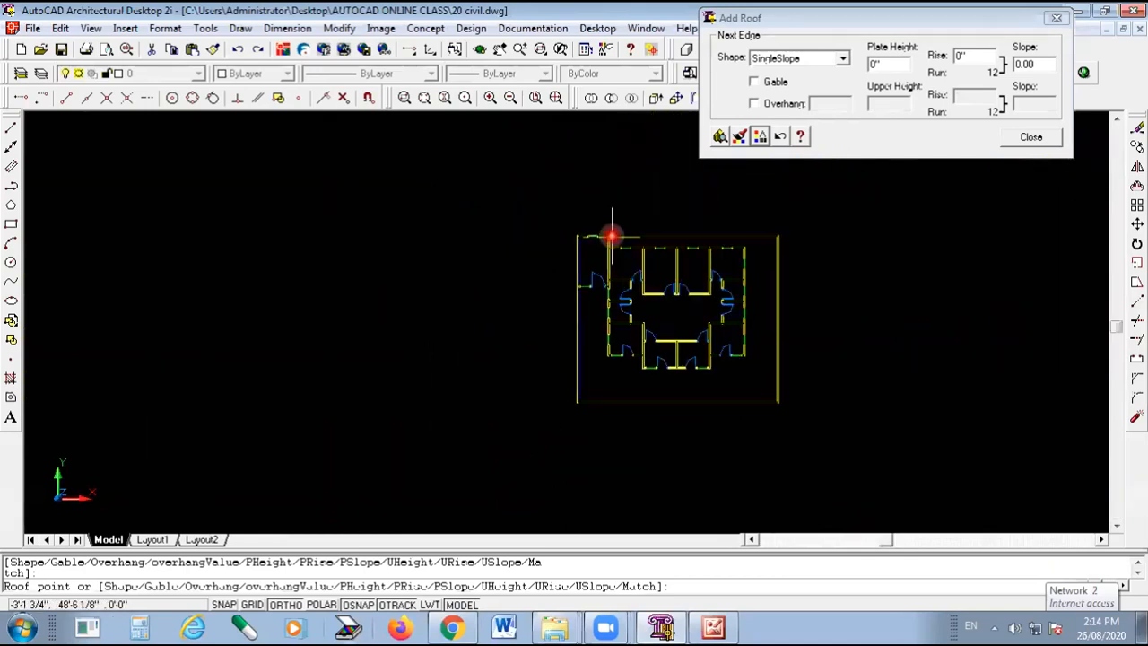
scroll(542, 245, "up", 3)
scroll(541, 245, "up", 3)
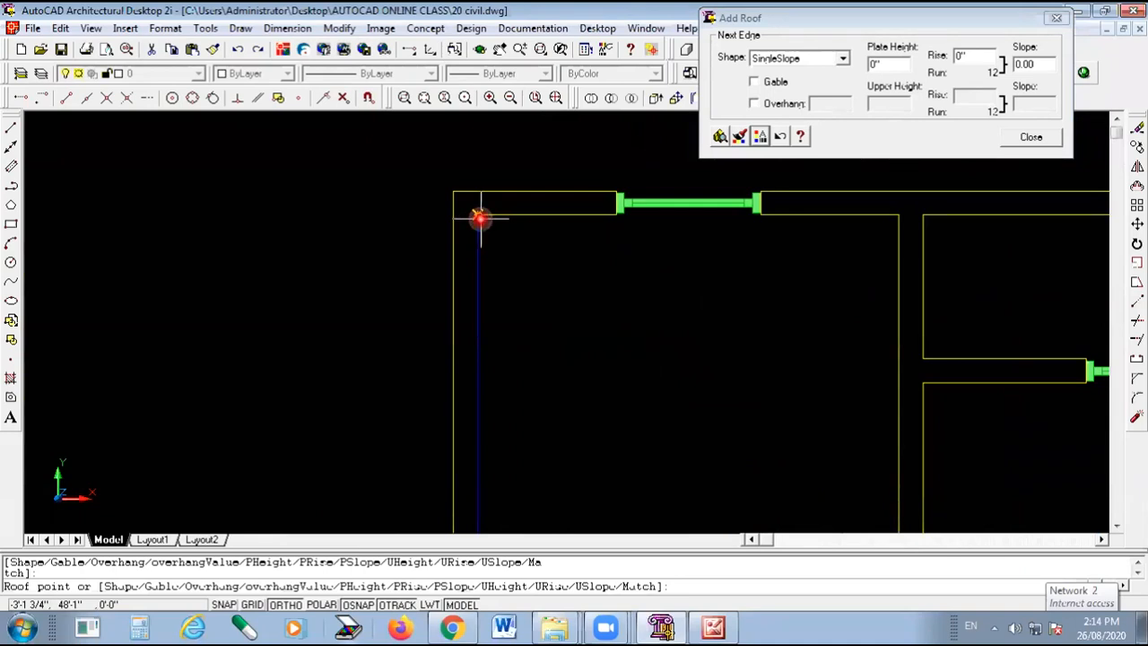
right_click(481, 218)
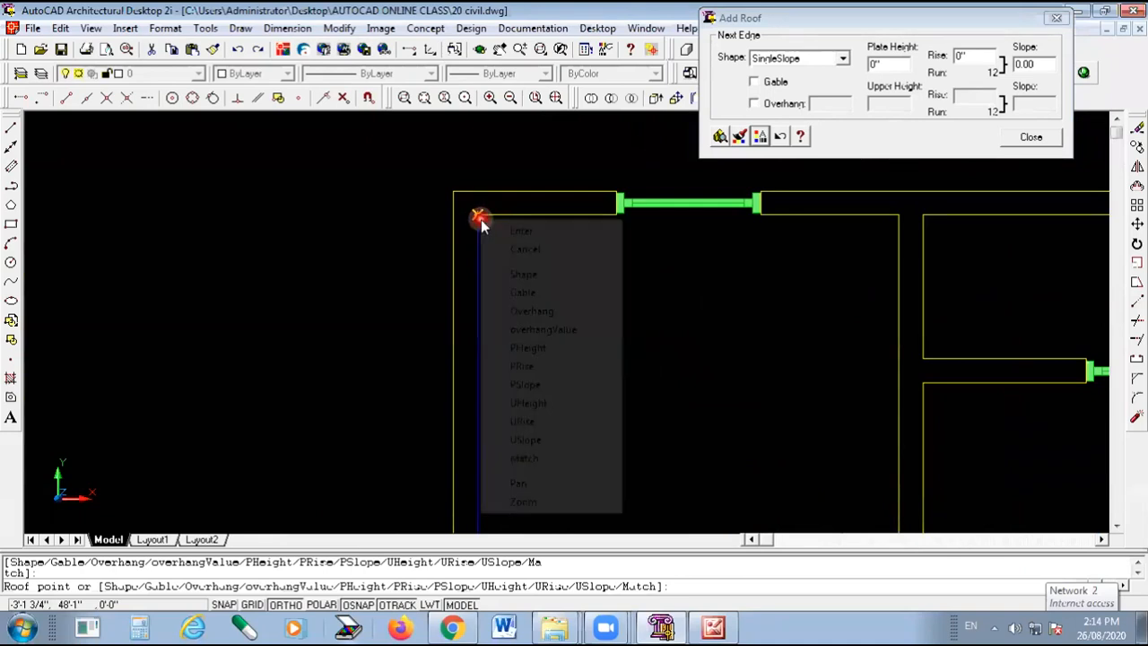
left_click(543, 232)
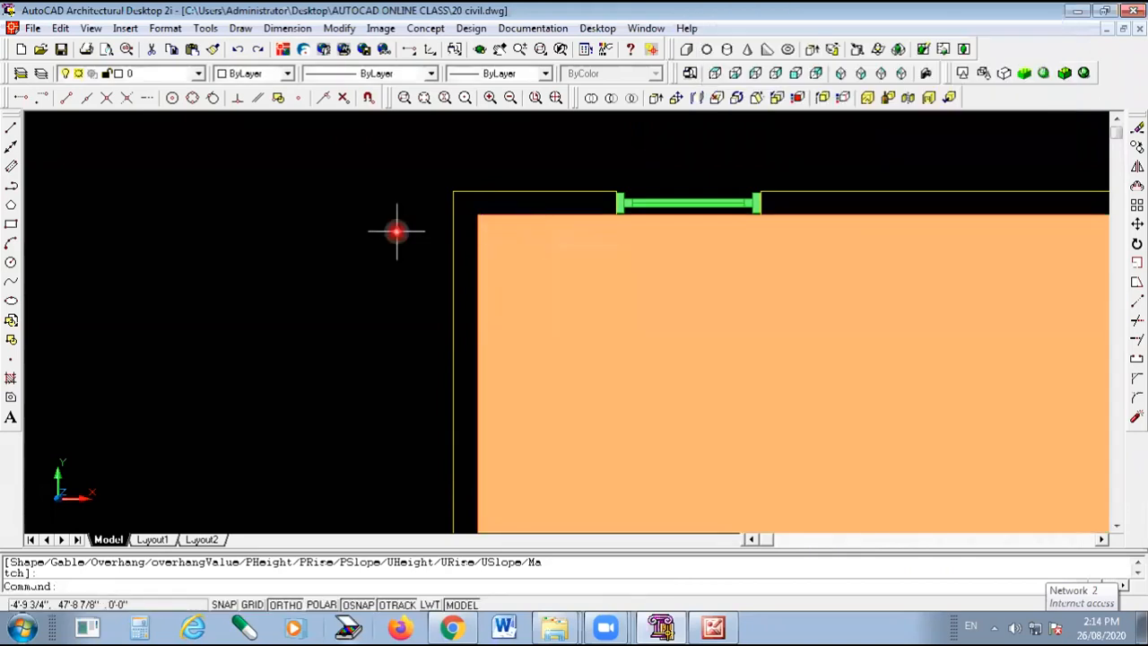
Examine the whole model with its roof slab in the southwest isometric view, including the rooms, doors and windows.
scroll(382, 223, "down", 5)
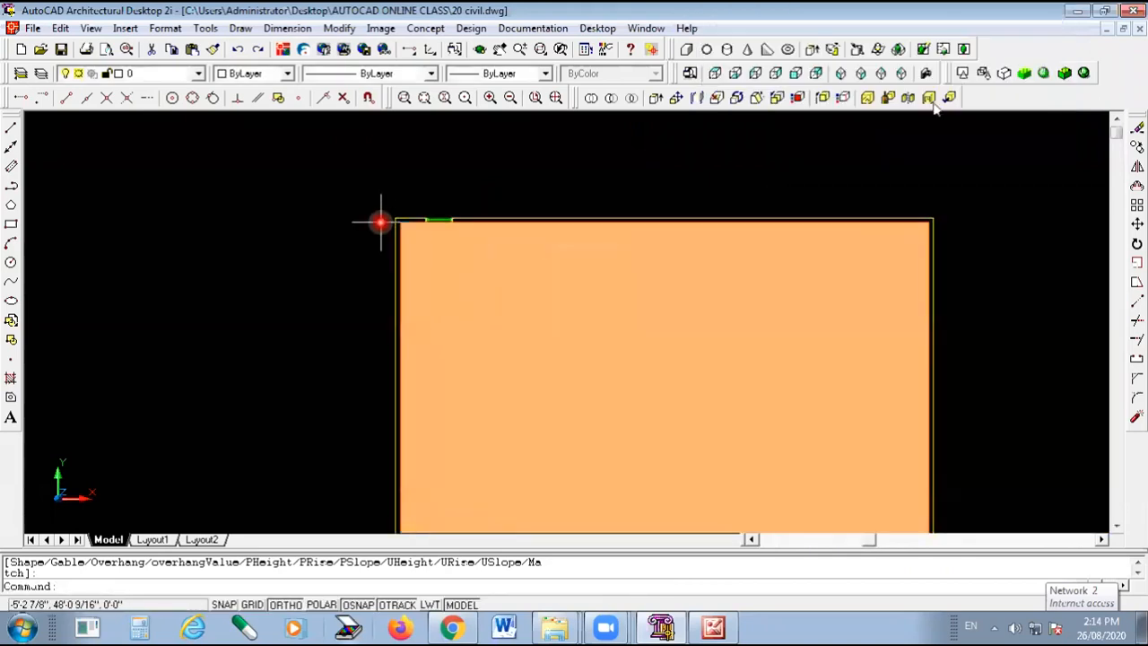
left_click(841, 74)
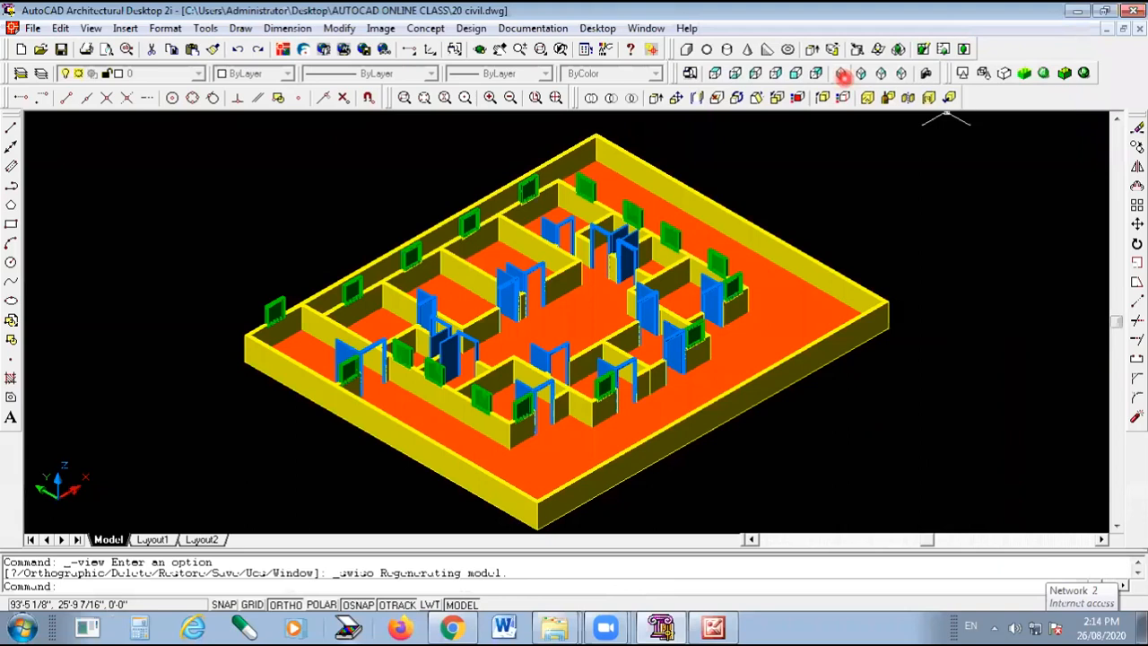
scroll(481, 429, "up", 2)
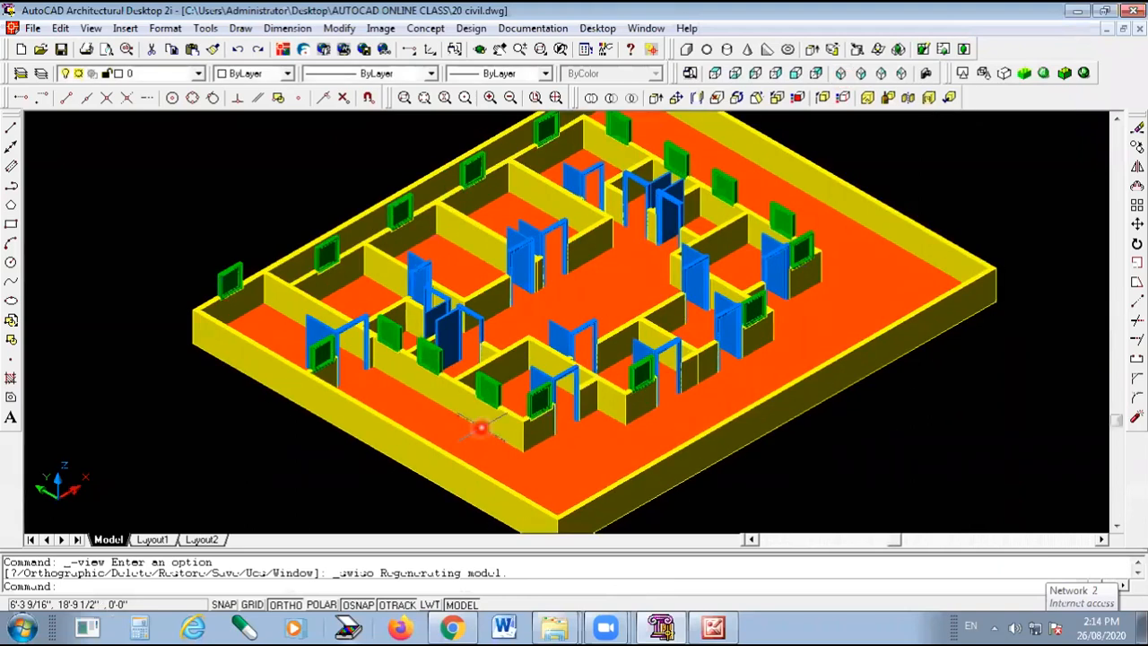
scroll(481, 429, "up", 1)
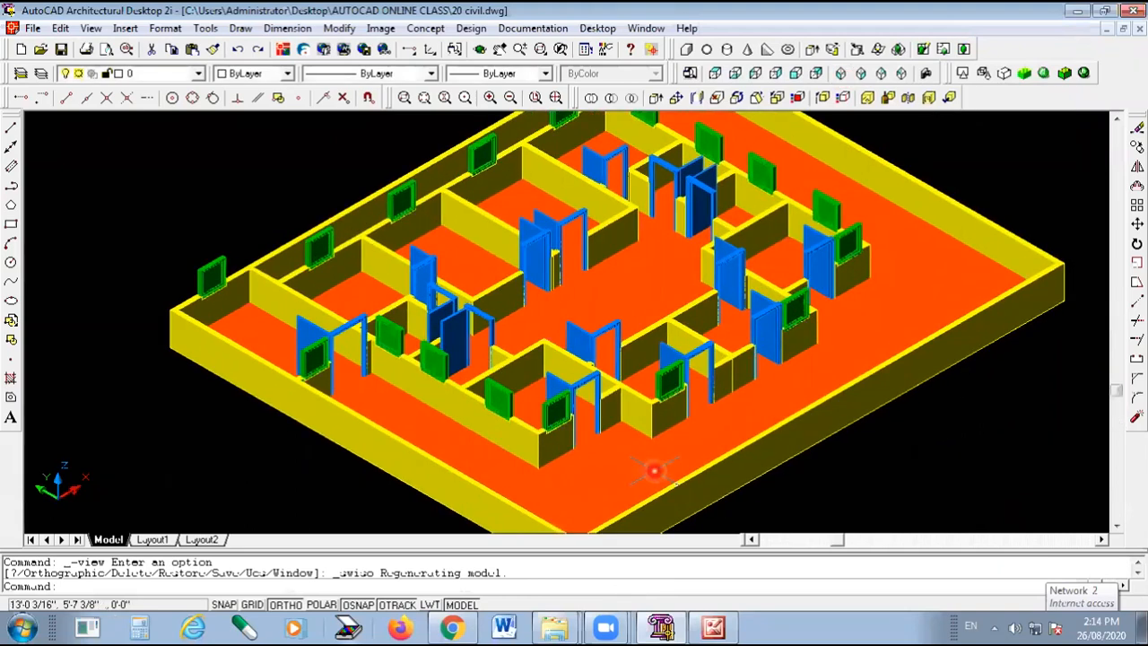
double_click(655, 471)
scroll(596, 364, "down", 3)
scroll(659, 413, "up", 1)
left_click(564, 482)
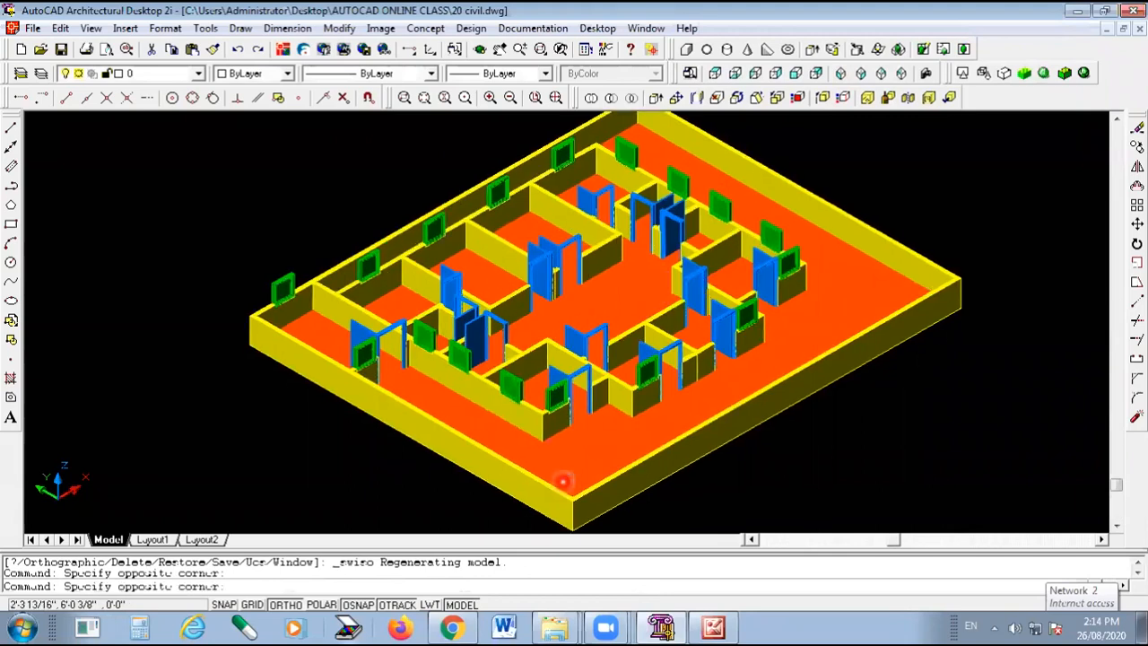
left_click(563, 482)
scroll(628, 260, "up", 4)
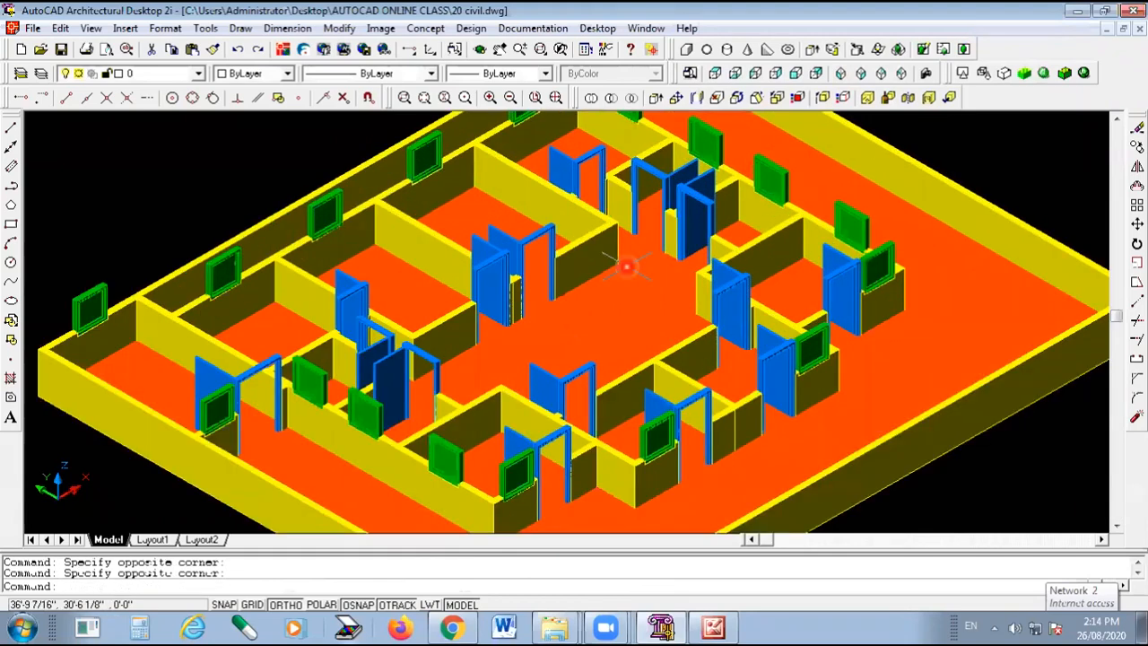
Orbit the shaded model to inspect the slab, rooms and boundary walls from several angles.
left_click(501, 51)
left_click_drag(554, 333, 621, 345)
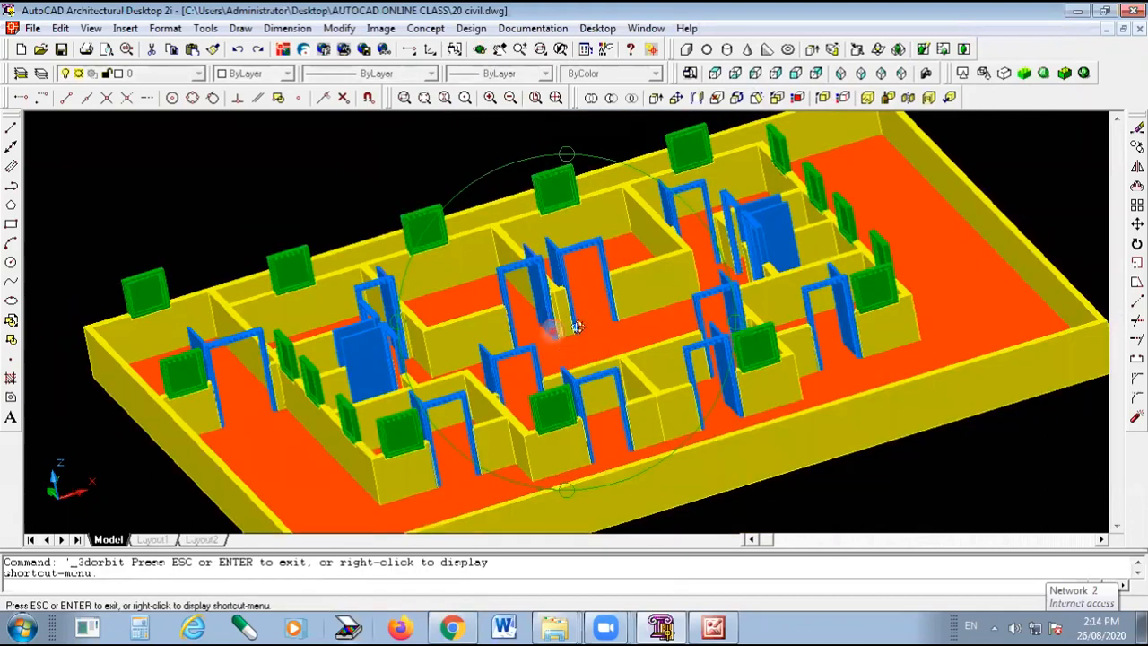
scroll(597, 295, "down", 3)
left_click_drag(620, 417, 521, 375)
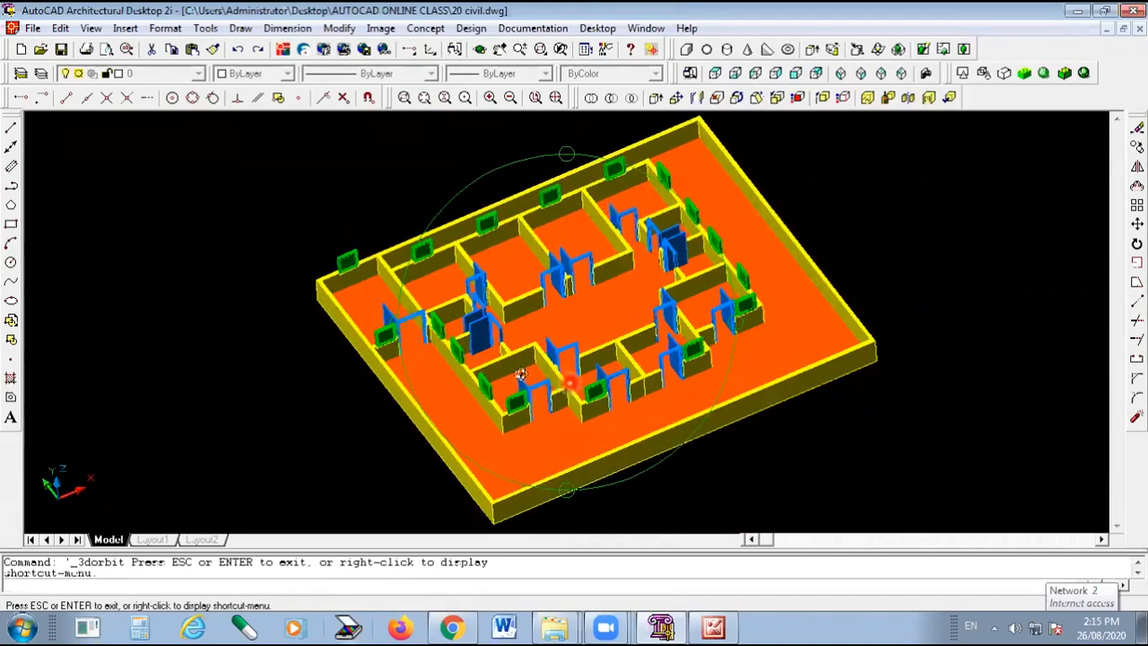
left_click_drag(644, 264, 656, 257)
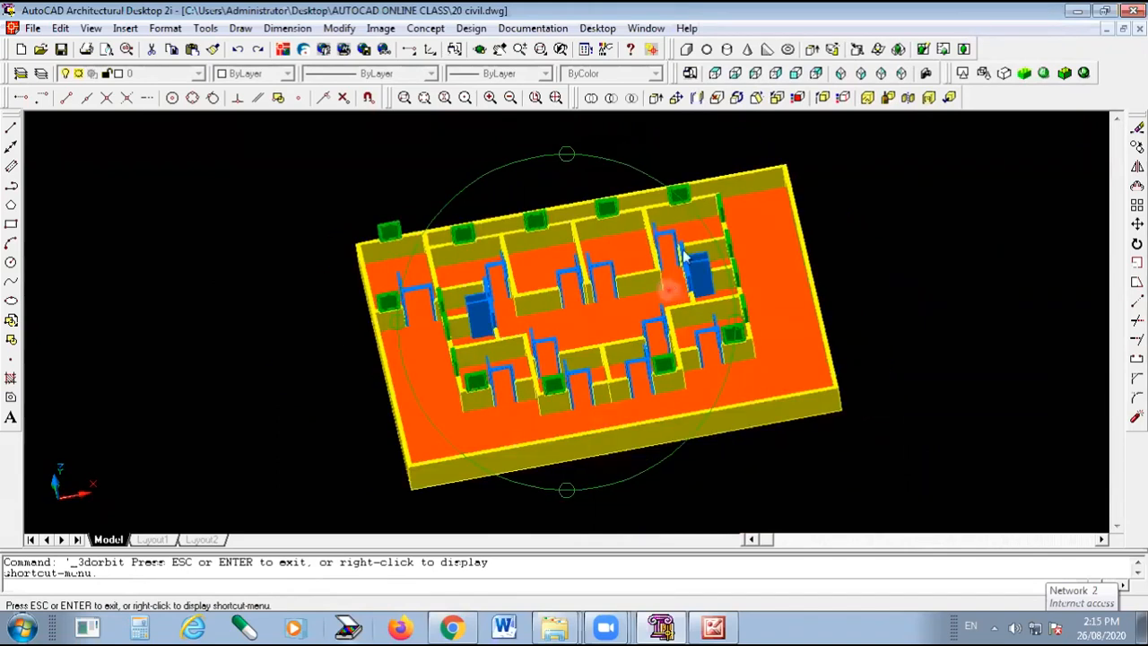
key("Escape")
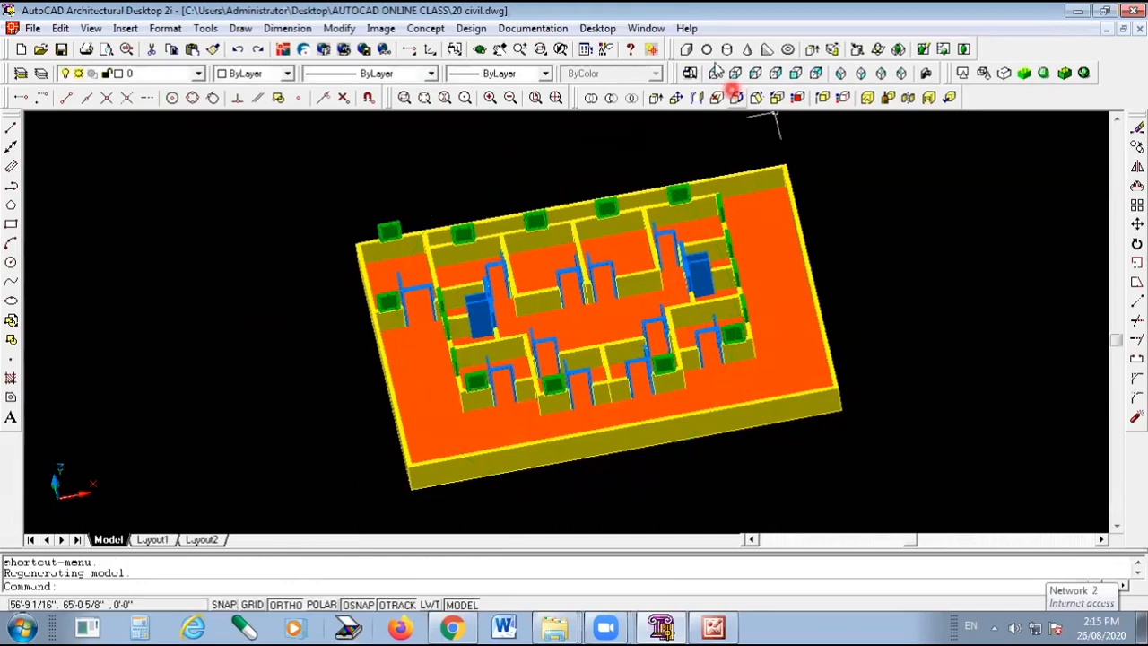
Return to the top view and display the plan in 2D wireframe.
left_click(820, 97)
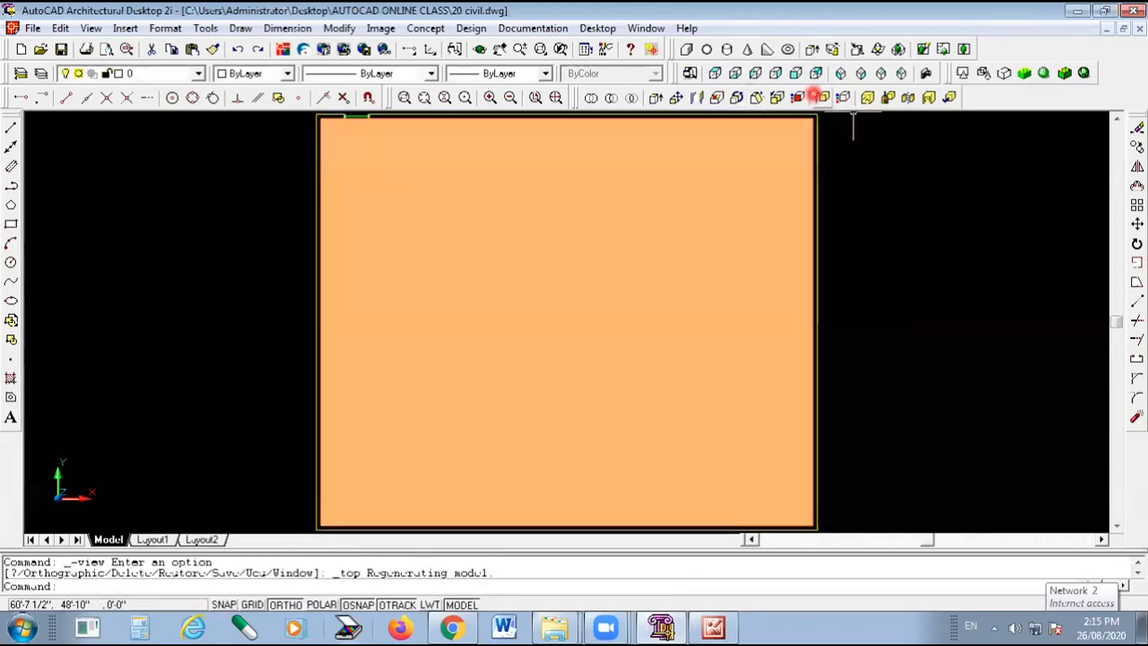
left_click(961, 75)
scroll(820, 255, "down", 2)
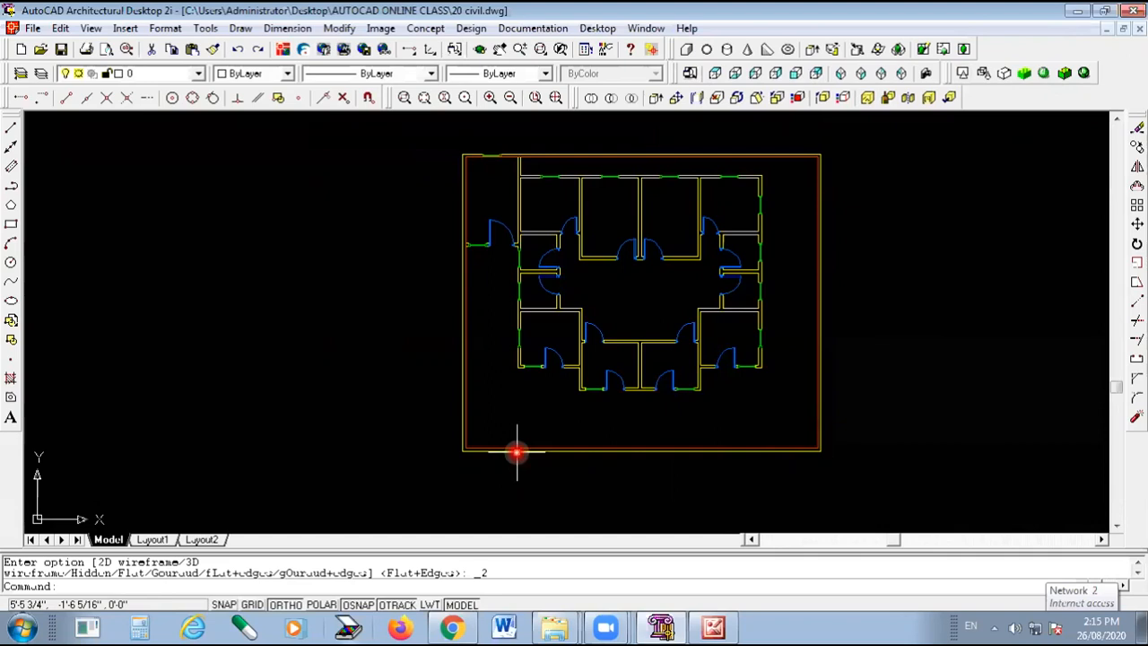
Set up a new wall opening with the Rectangular shape and a width of 8'.
left_click(470, 28)
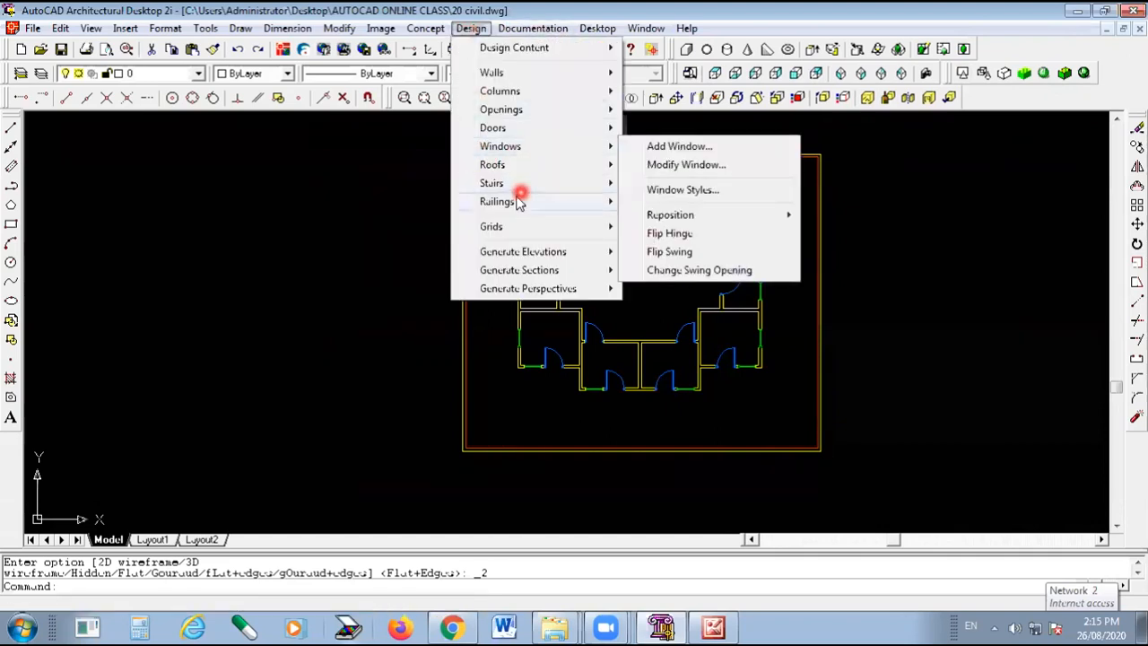
mouse_move(518, 109)
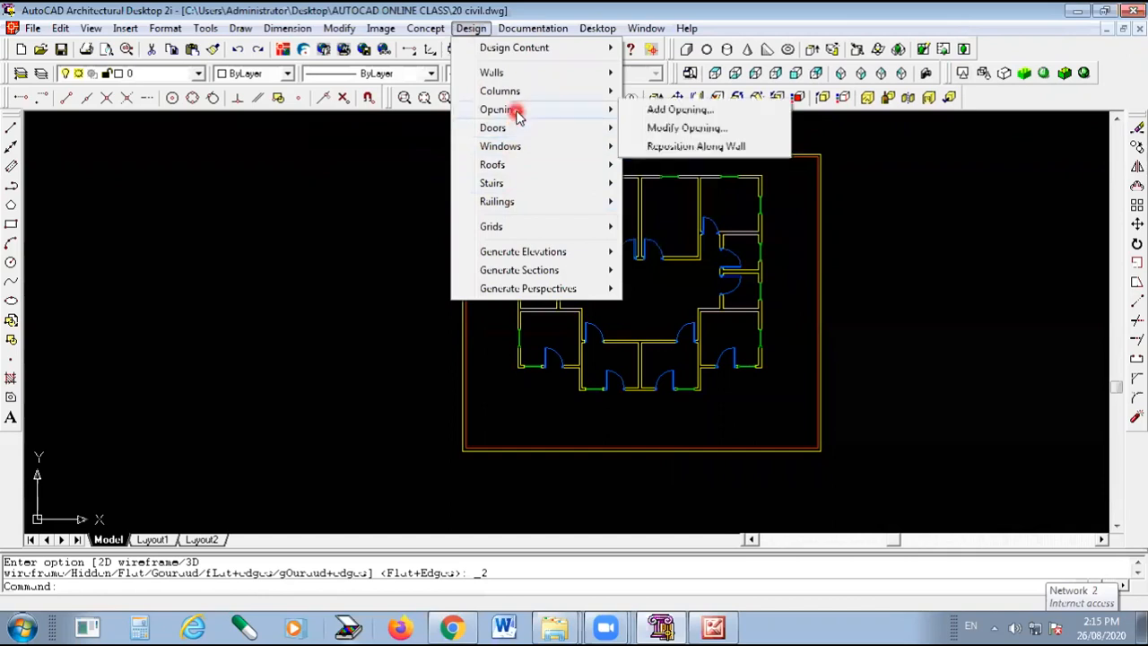
left_click(677, 111)
left_click(1011, 46)
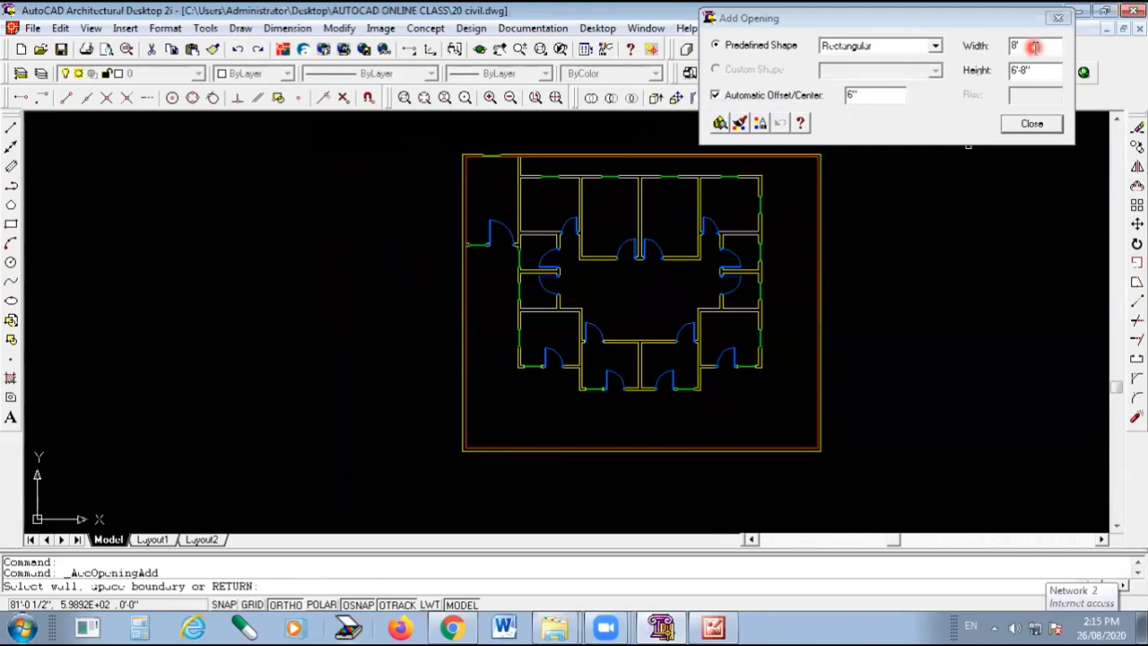
left_click(934, 46)
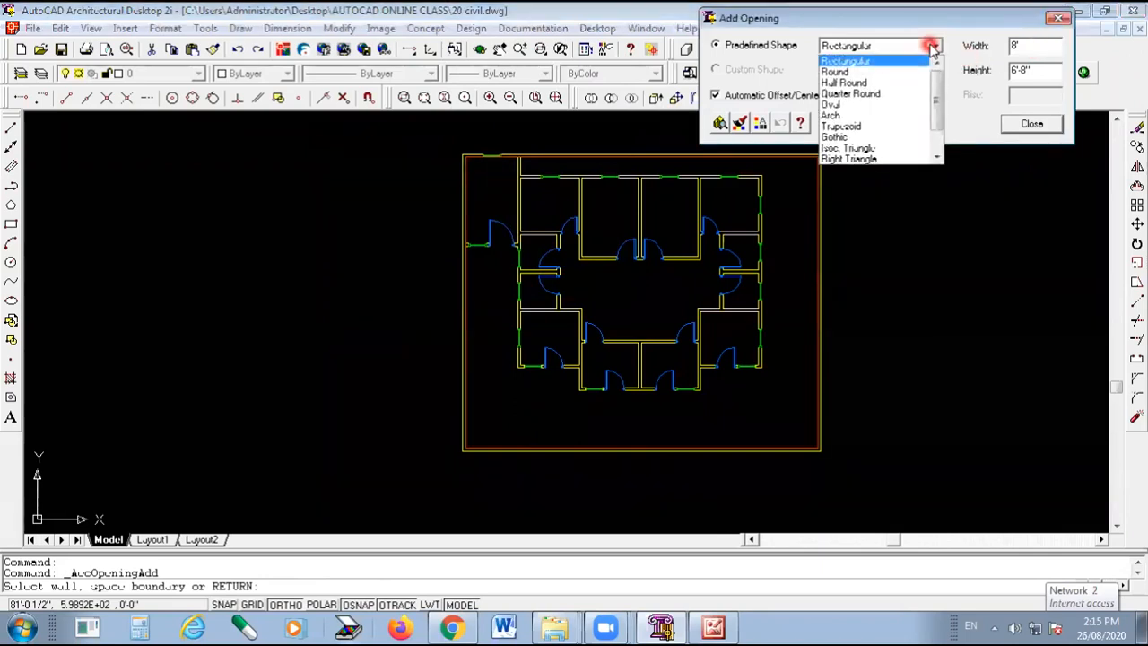
left_click(886, 60)
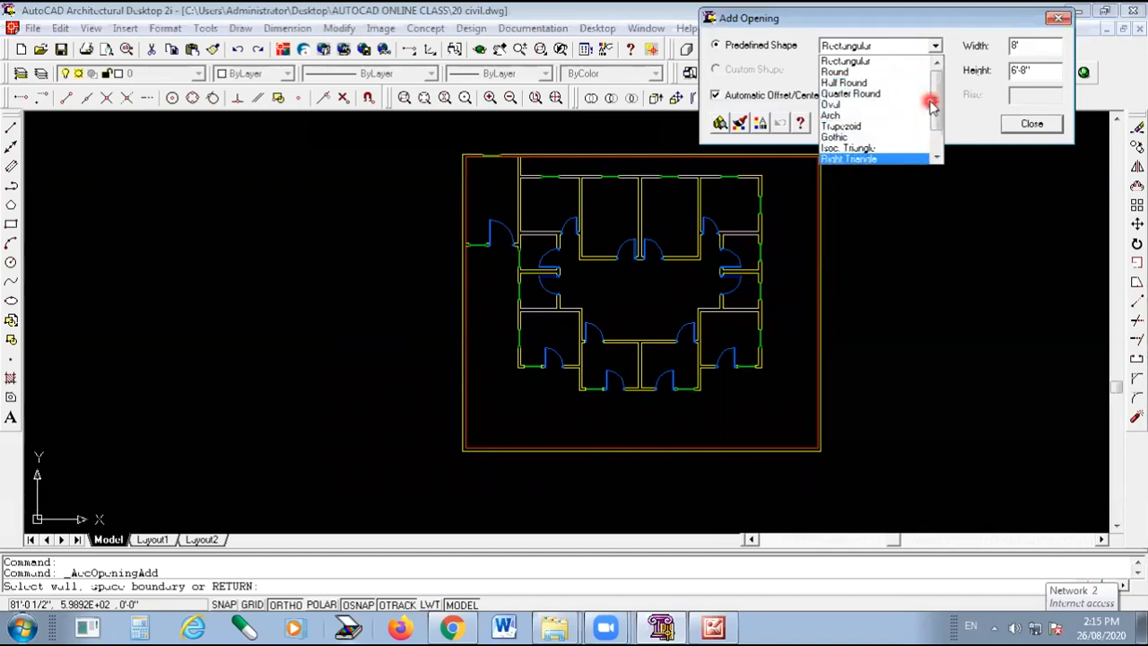
left_click(1035, 45)
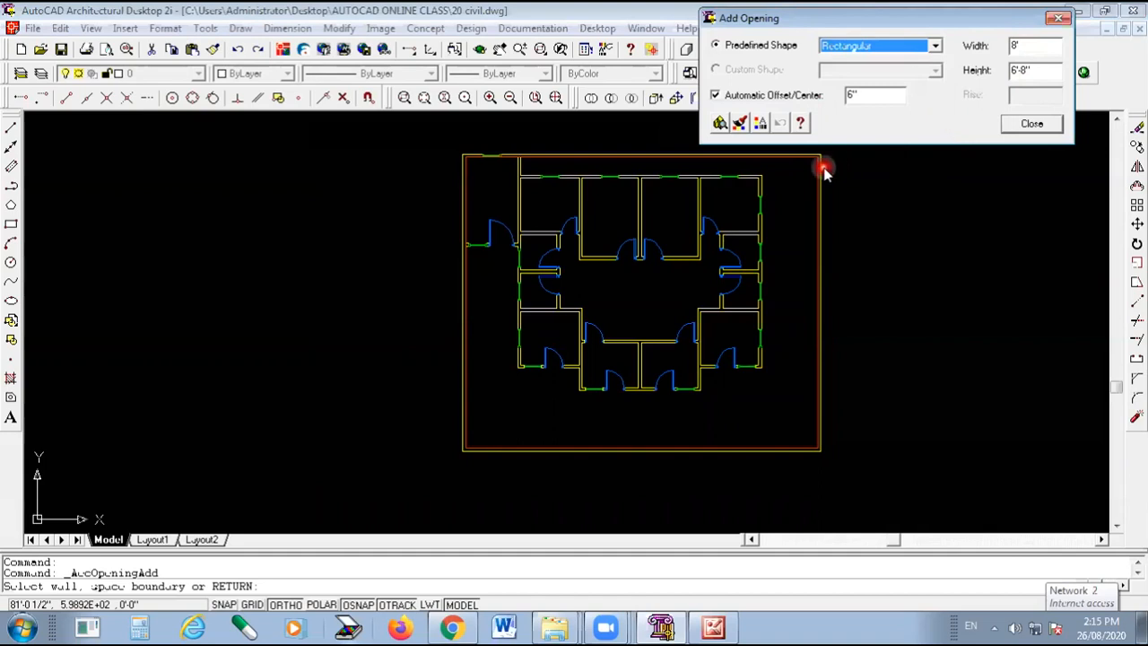
left_click(759, 124)
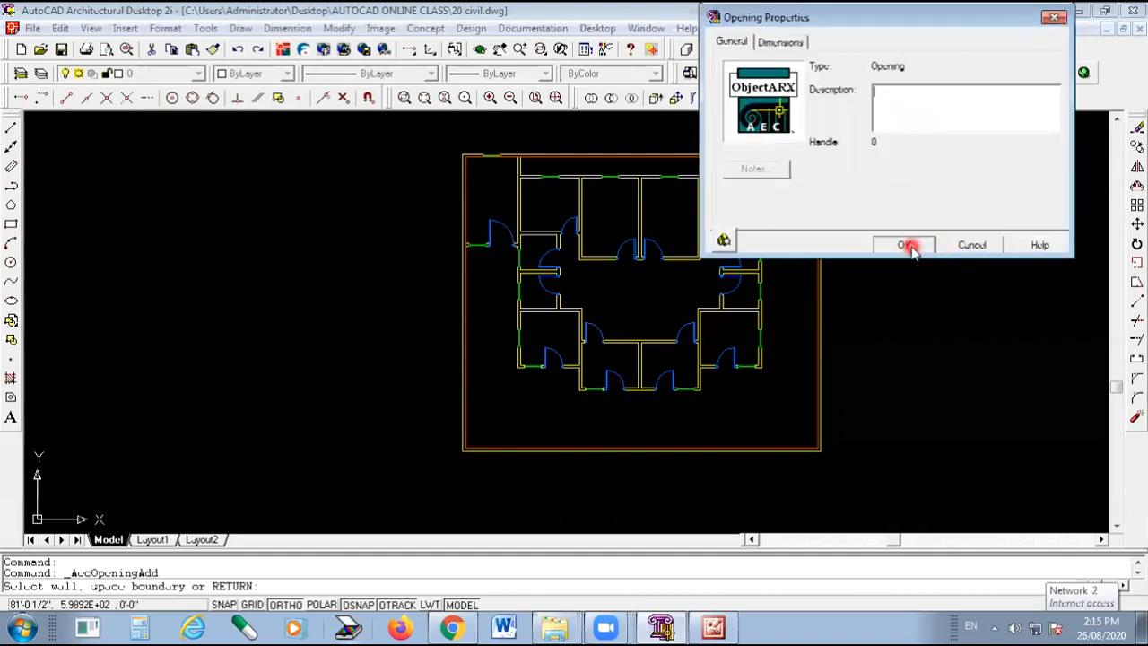
left_click(908, 246)
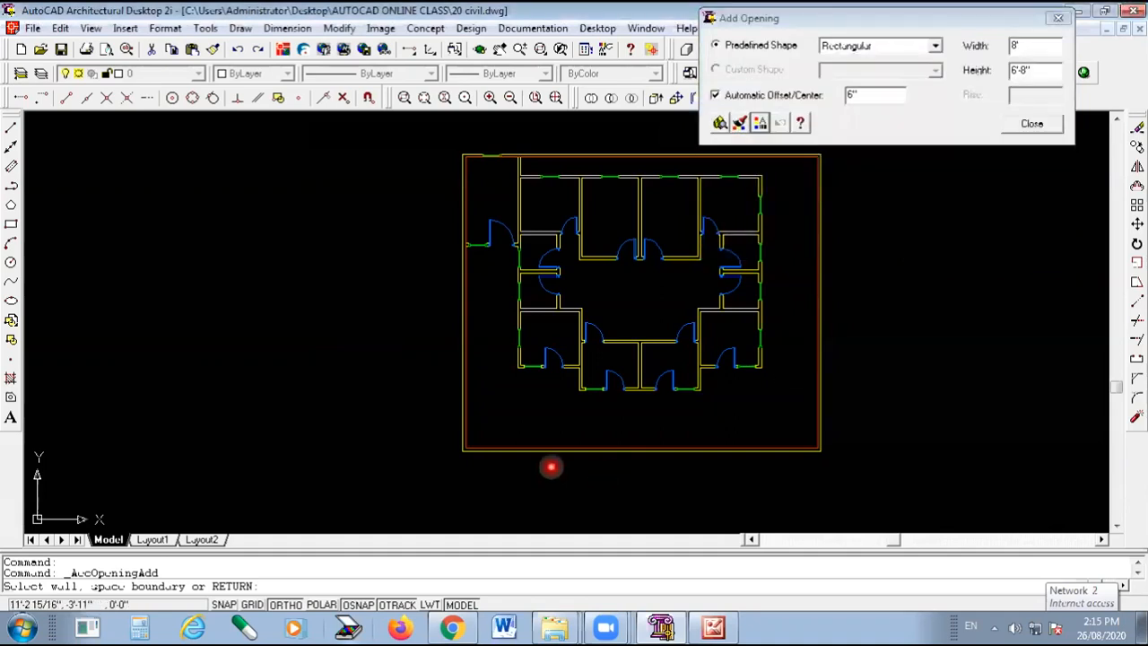
Insert an opening at each end of the lower boundary wall, near its left and right corners, and finish adding openings.
scroll(545, 461, "up", 4)
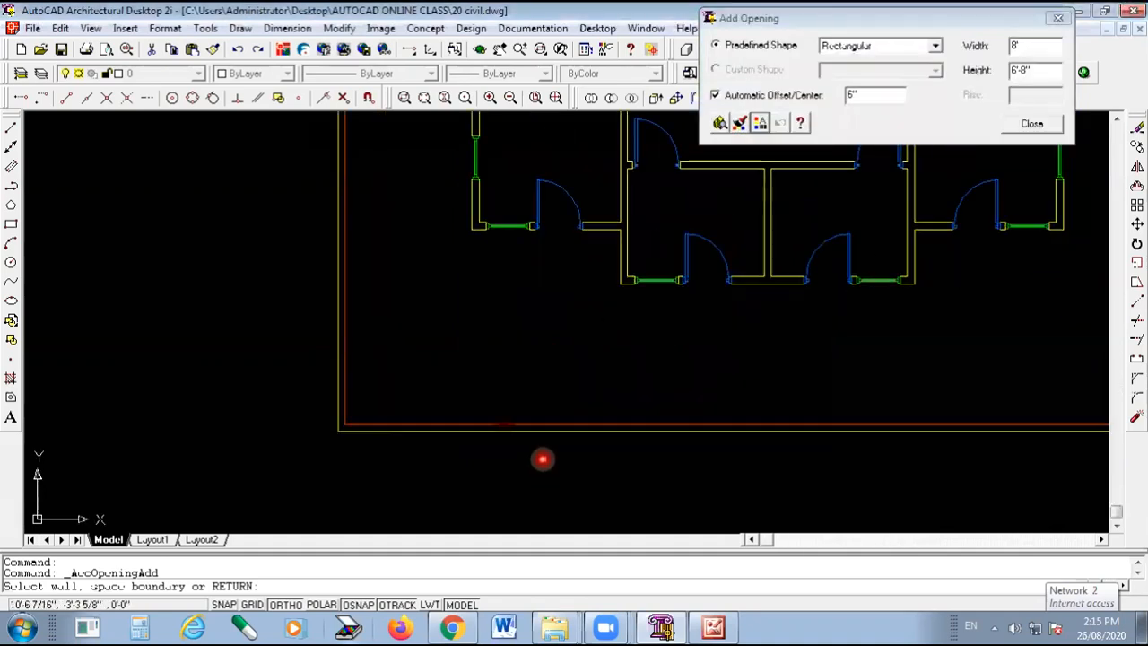
left_click(451, 430)
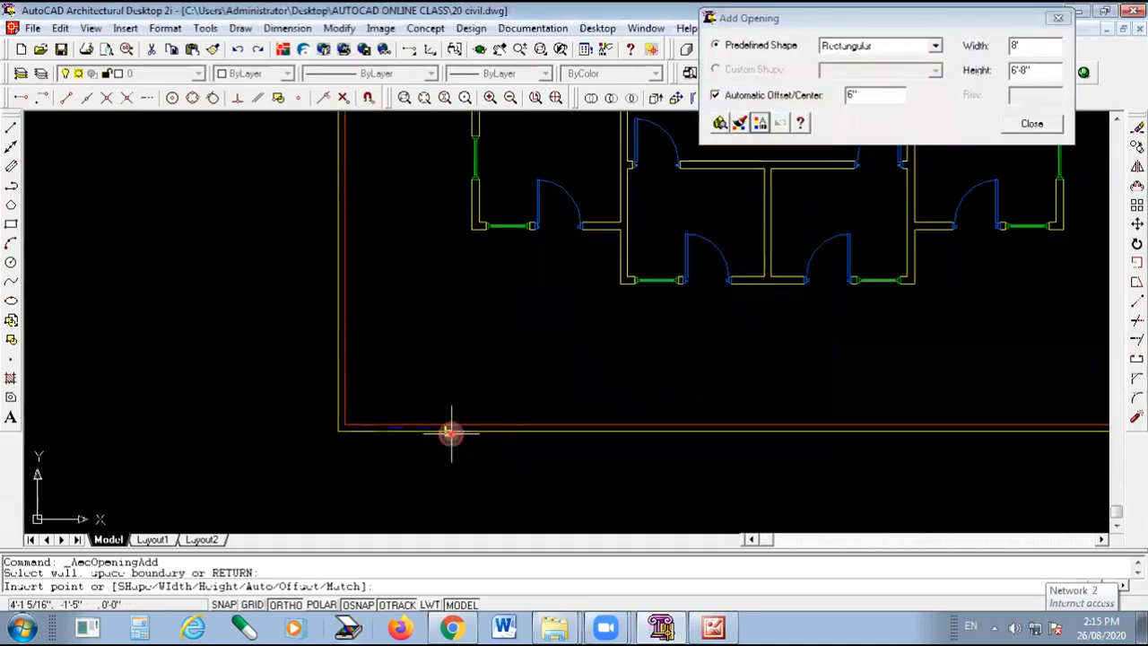
left_click(525, 431)
scroll(556, 386, "down", 5)
scroll(697, 376, "up", 5)
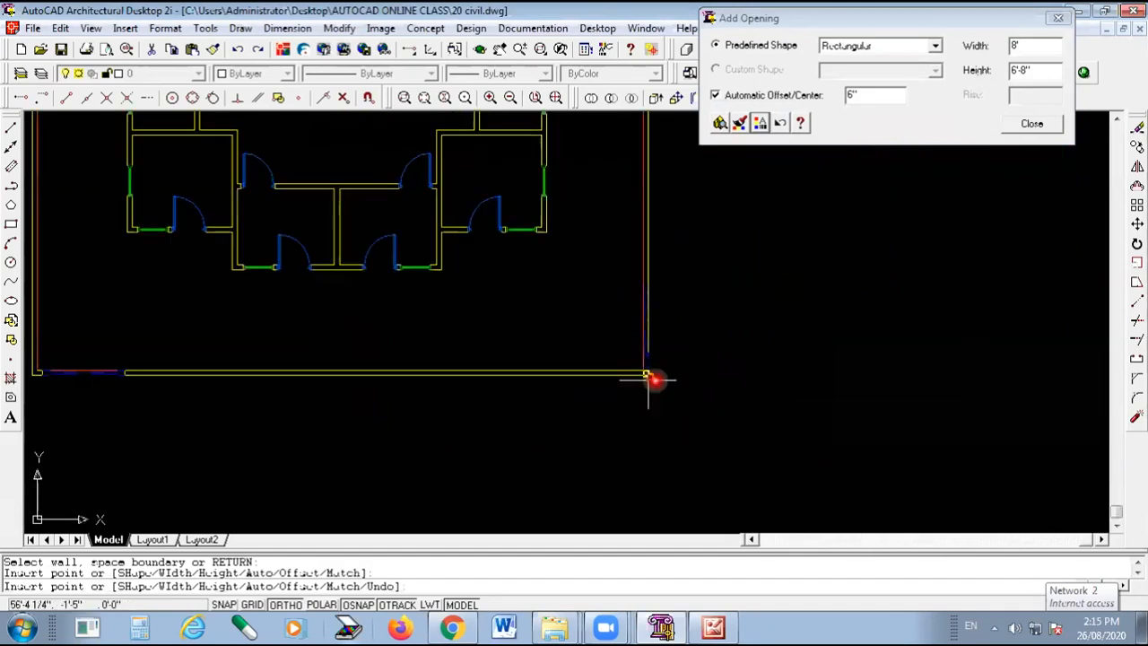
left_click(589, 371)
left_click(1014, 124)
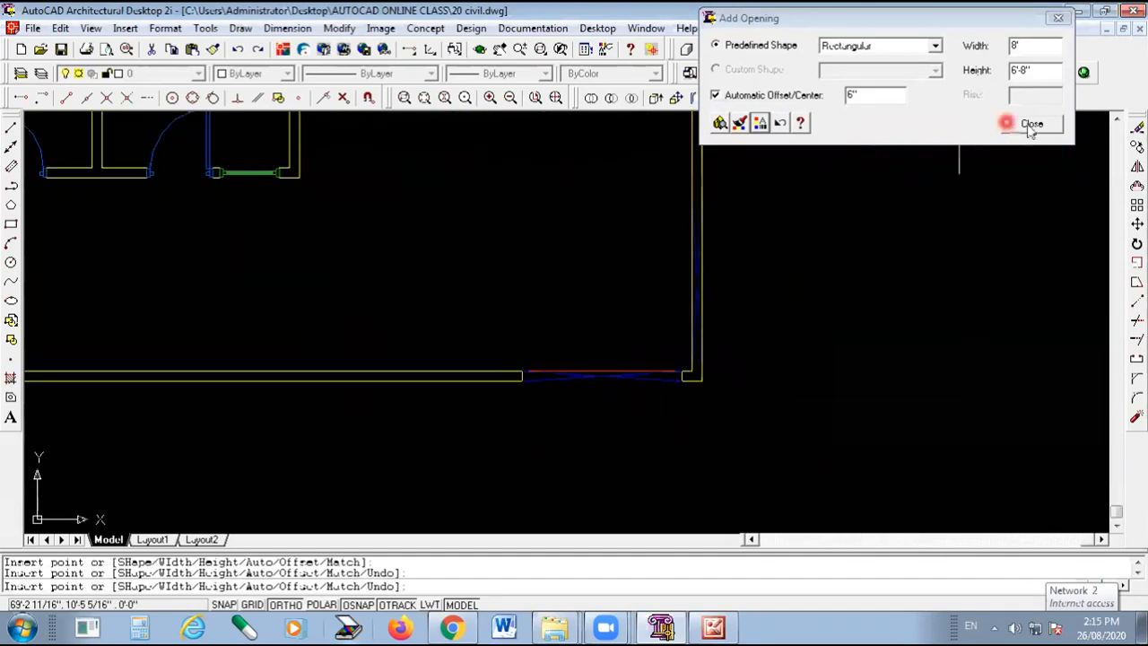
scroll(723, 354, "down", 4)
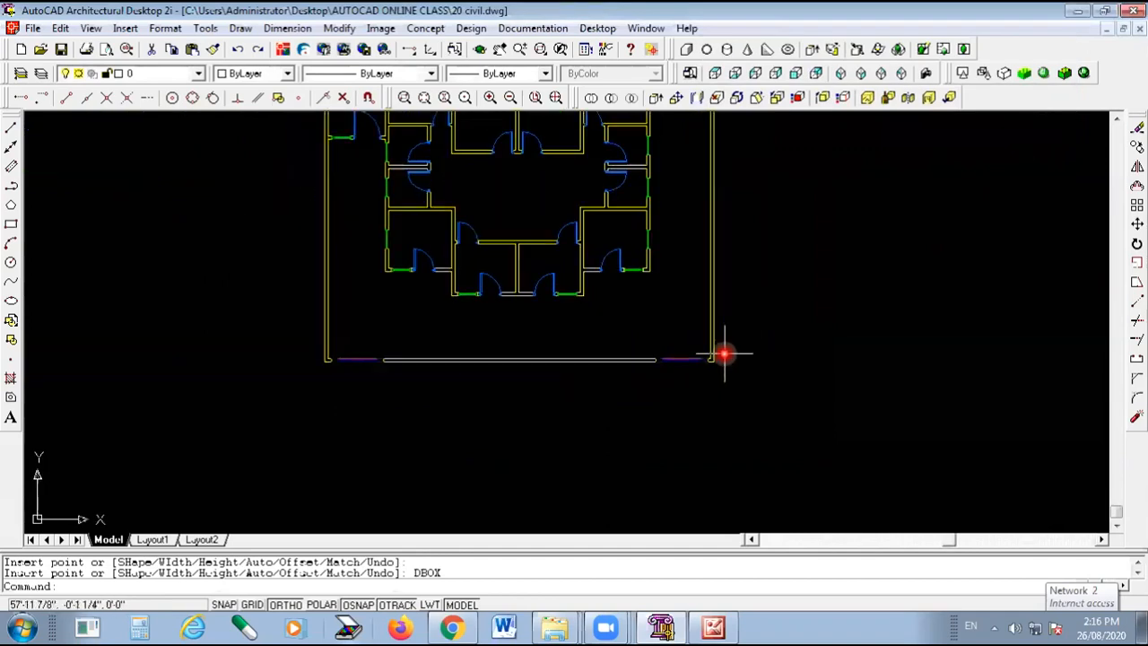
Add a Standard 4' x 6'-8" door in the lower boundary wall beside the right-hand opening, swinging inward.
scroll(619, 350, "up", 3)
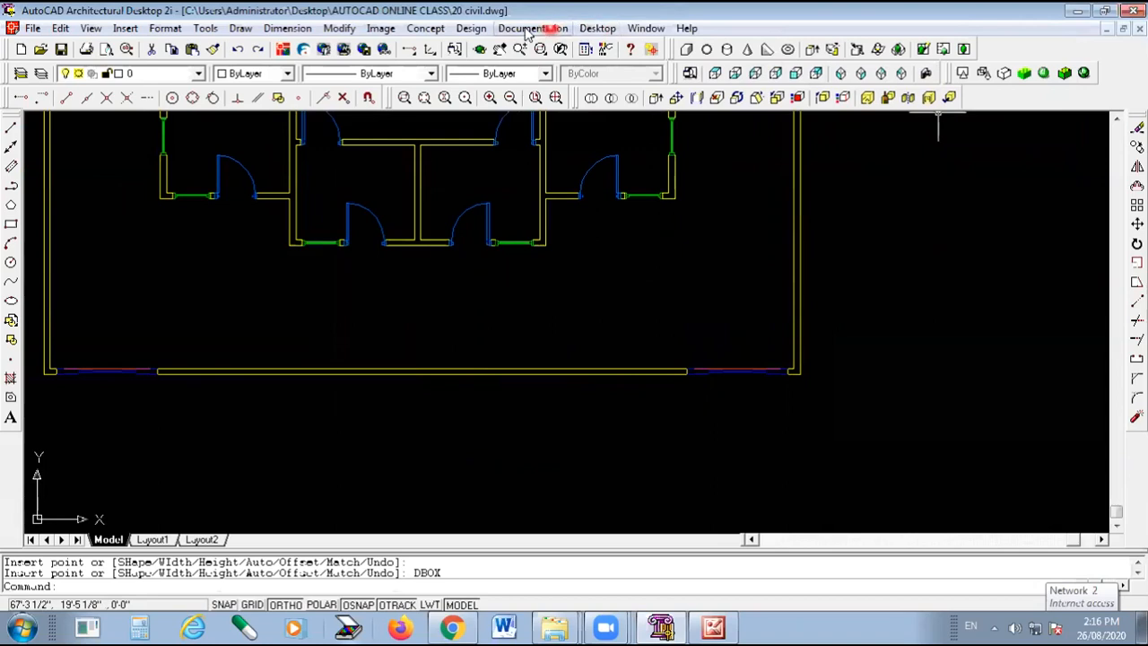
left_click(471, 27)
mouse_move(556, 99)
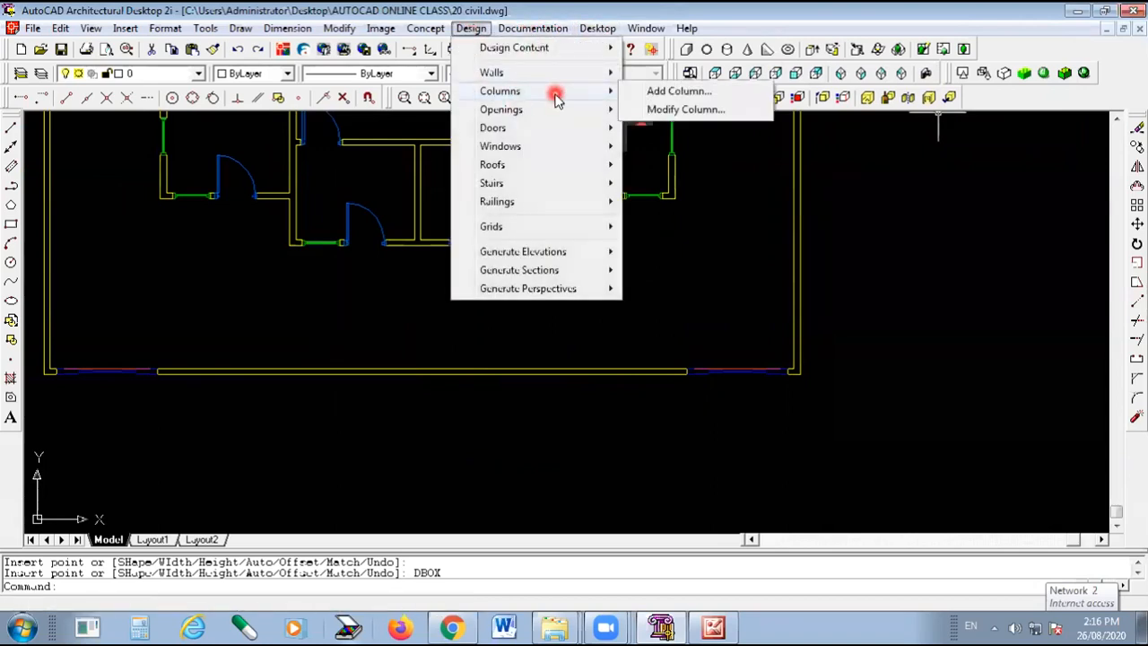
mouse_move(566, 130)
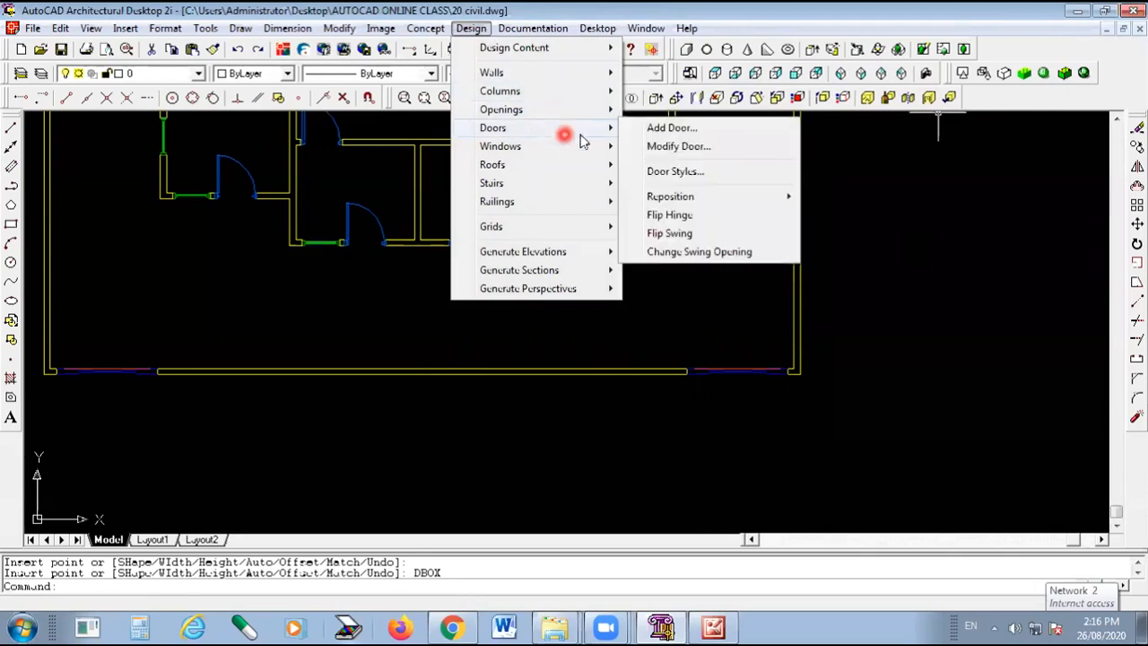
left_click(687, 130)
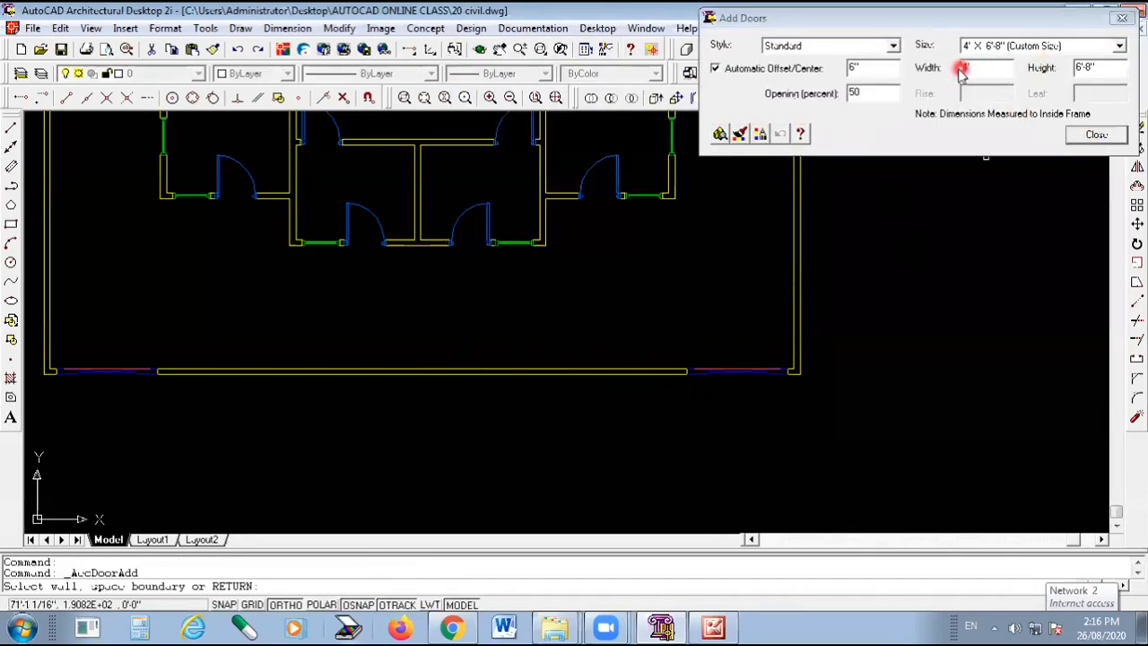
left_click(741, 133)
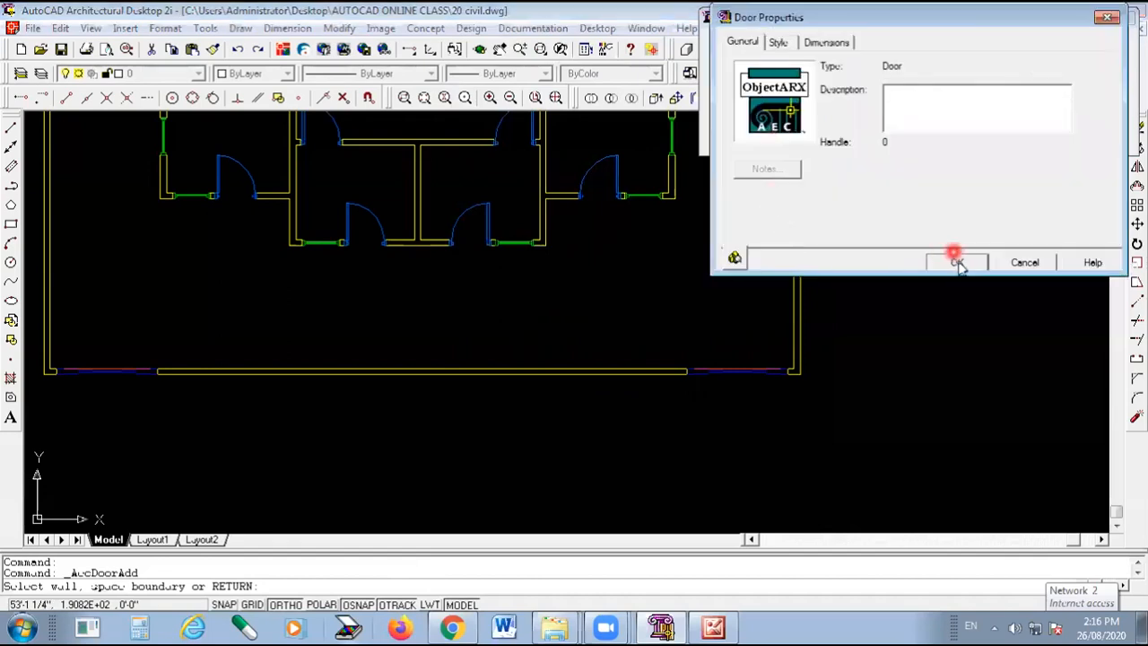
left_click(958, 263)
left_click(655, 368)
left_click(655, 366)
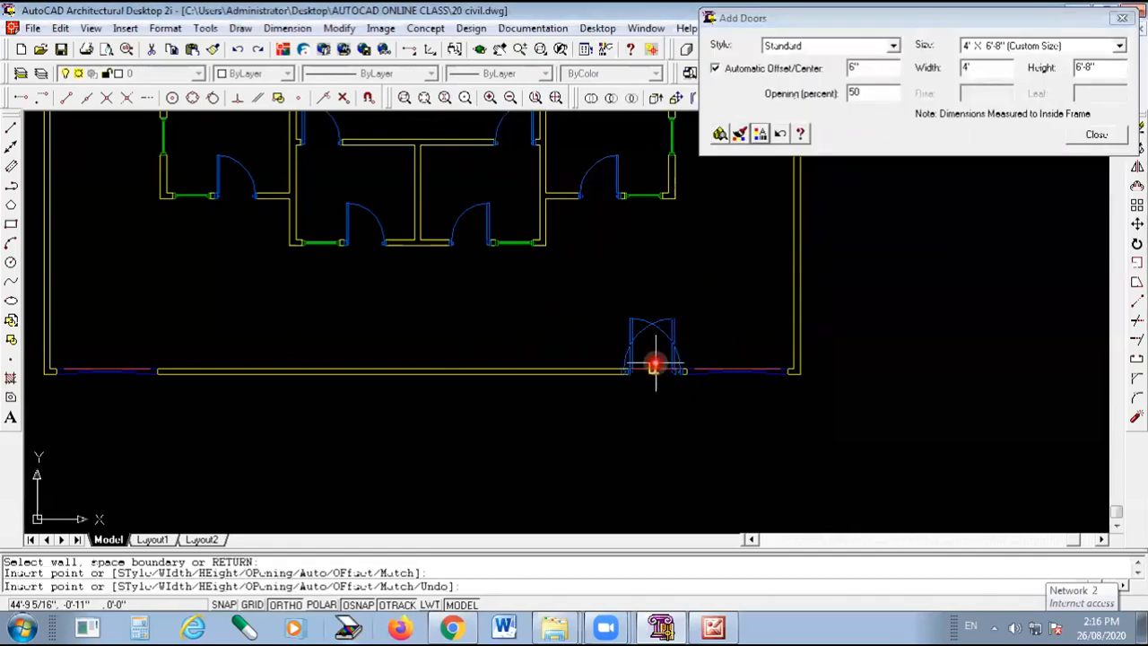
Add a matching door in the lower boundary wall beside the left-hand opening and finish adding doors.
scroll(487, 289, "down", 3)
scroll(402, 314, "up", 3)
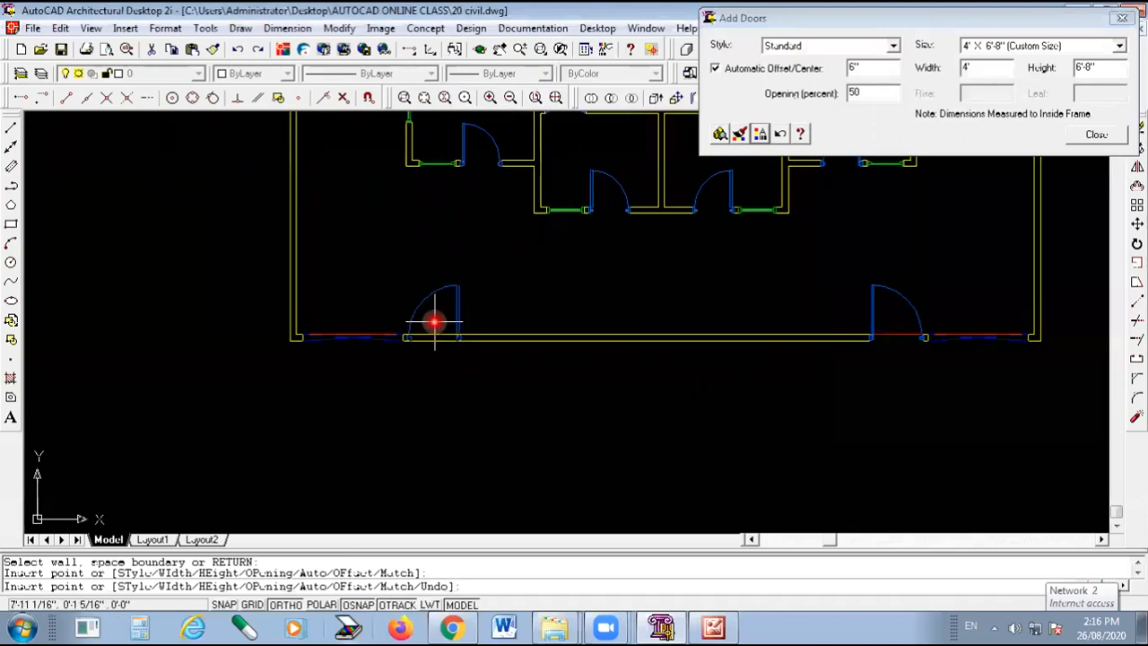
left_click(433, 321)
left_click(1098, 135)
View the wireframe model in southwest isometric to check the new boundary wall openings and doors.
scroll(543, 410, "down", 2)
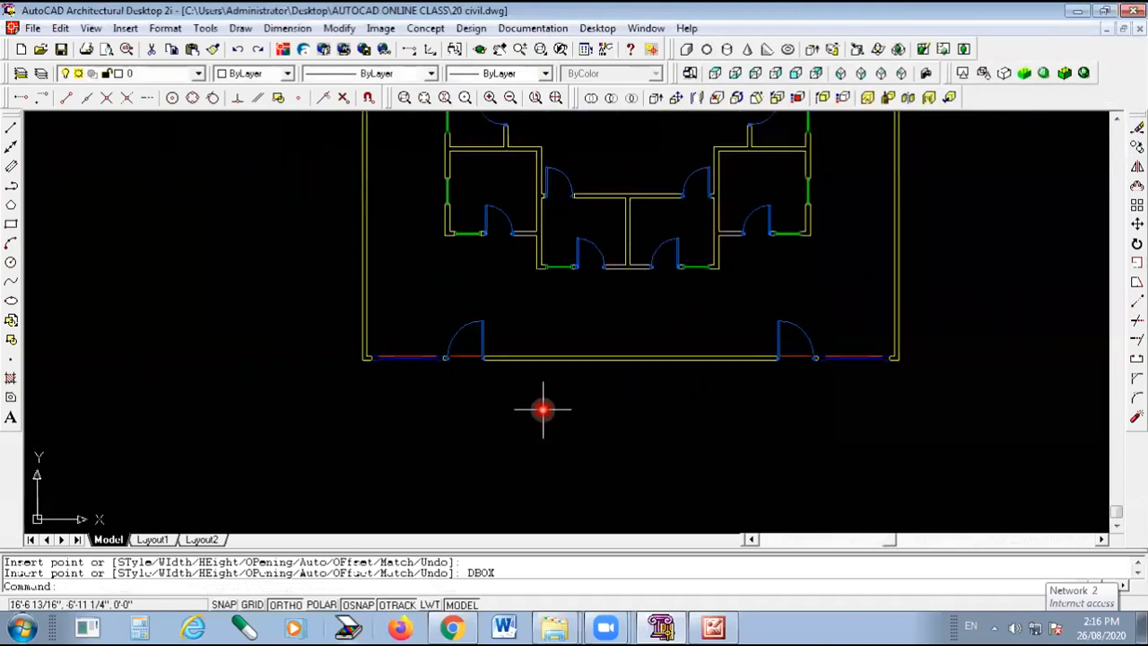
scroll(543, 410, "down", 1)
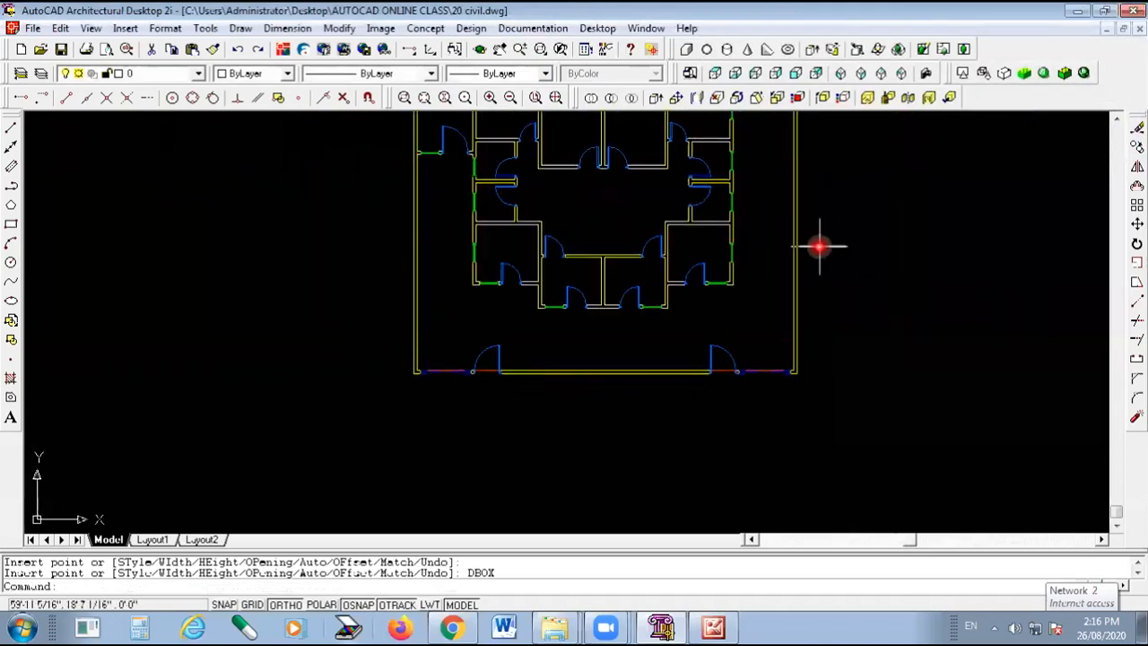
left_click(840, 74)
scroll(726, 406, "up", 1)
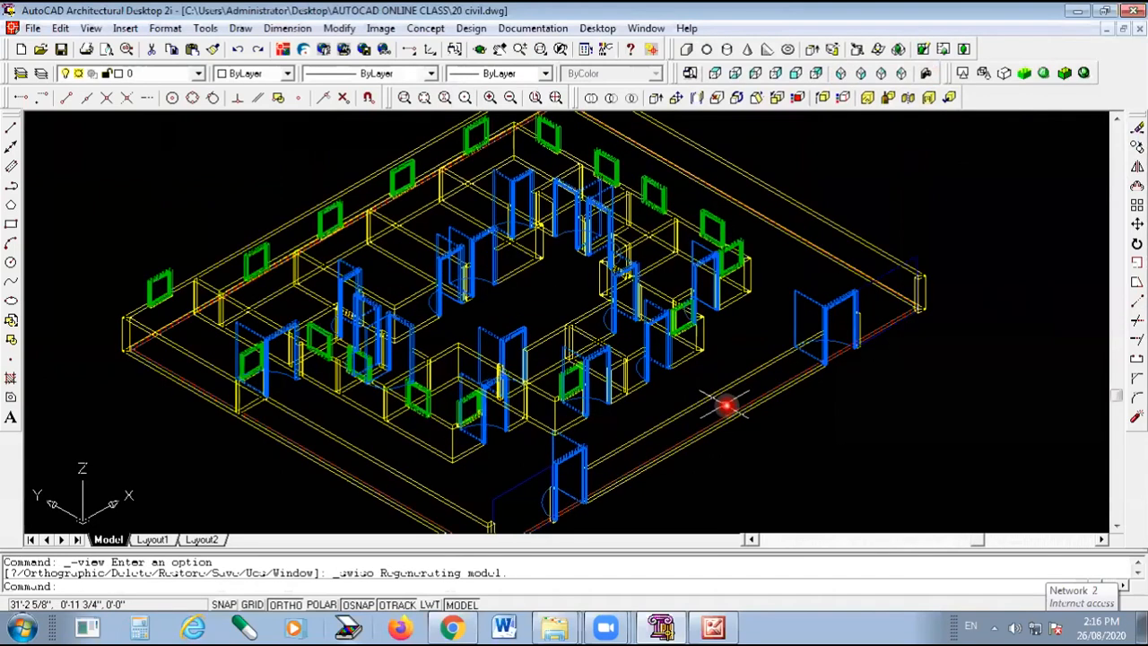
Shade the isometric model flat and examine the new doors and openings in the front boundary wall.
left_click(1026, 73)
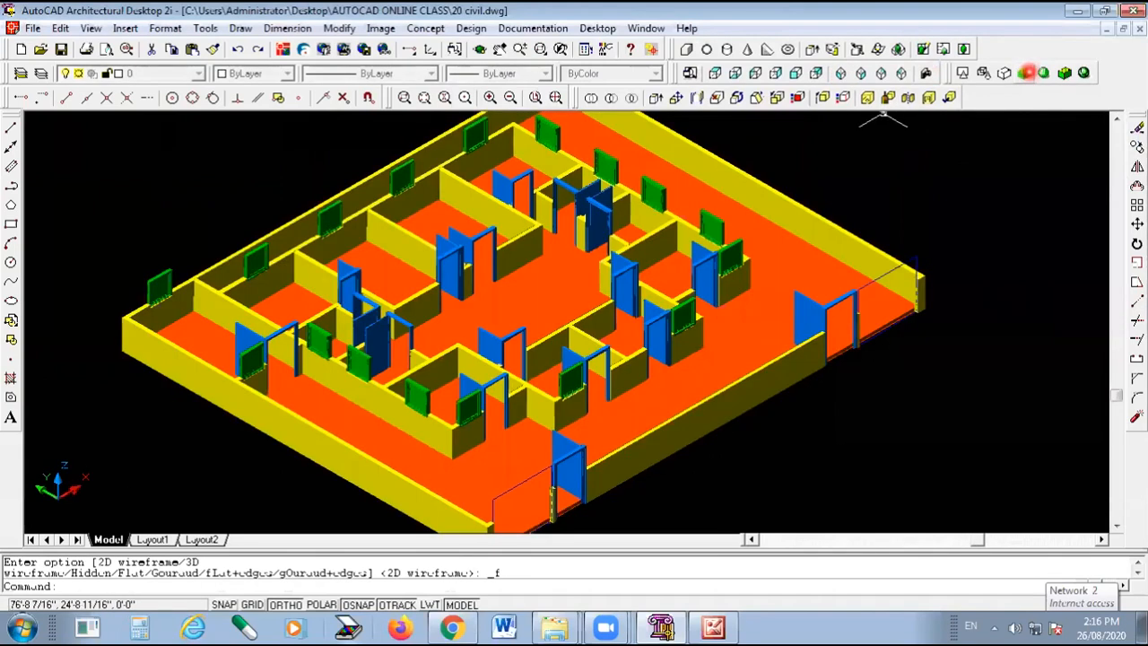
scroll(870, 264, "up", 4)
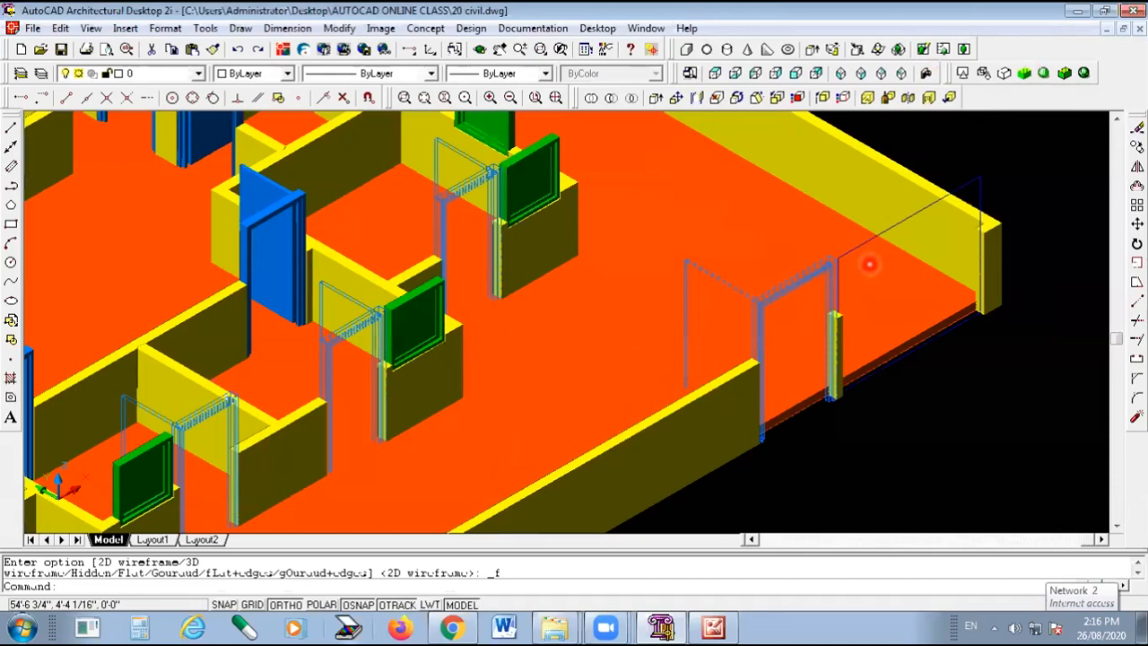
scroll(857, 294, "down", 1)
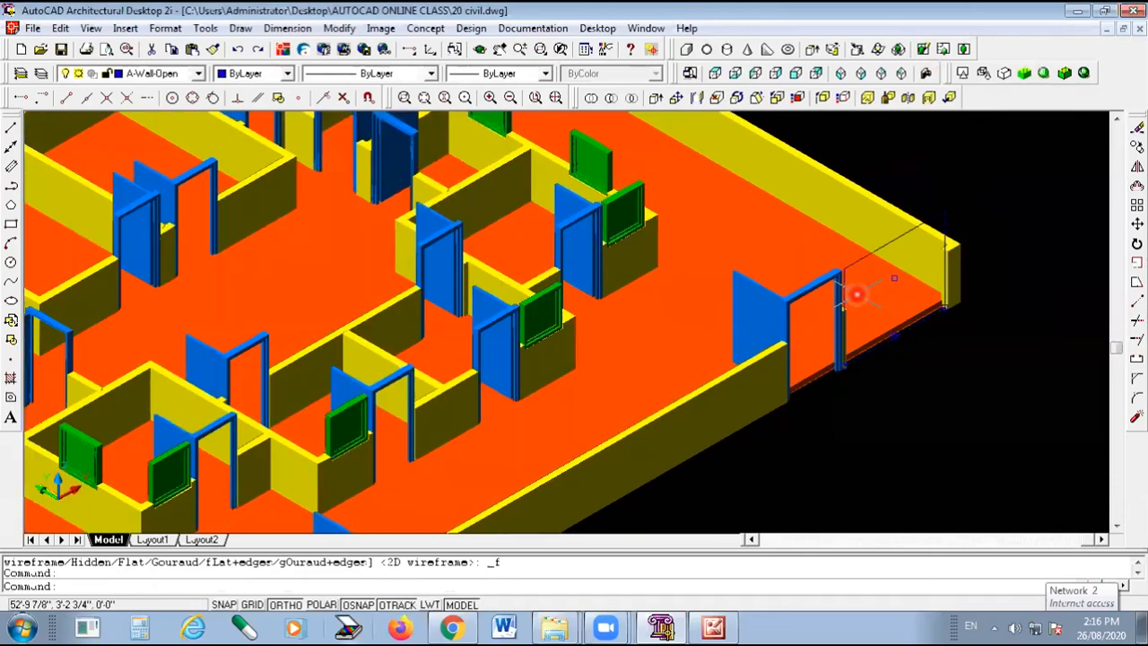
scroll(859, 292, "down", 3)
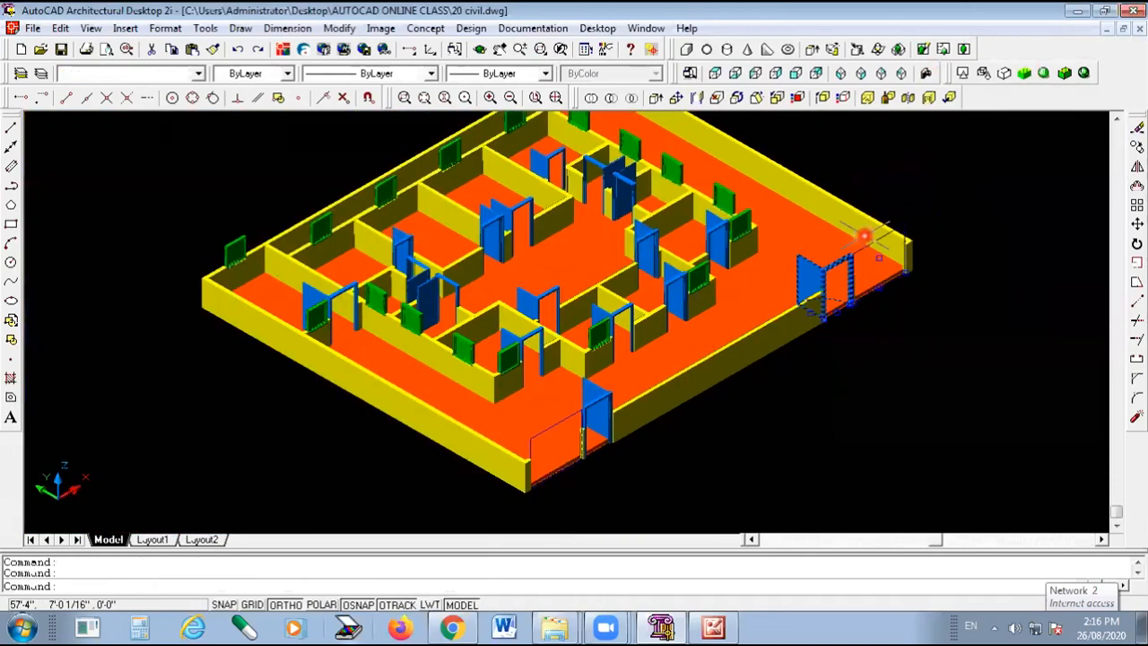
scroll(580, 410, "up", 2)
left_click(501, 453)
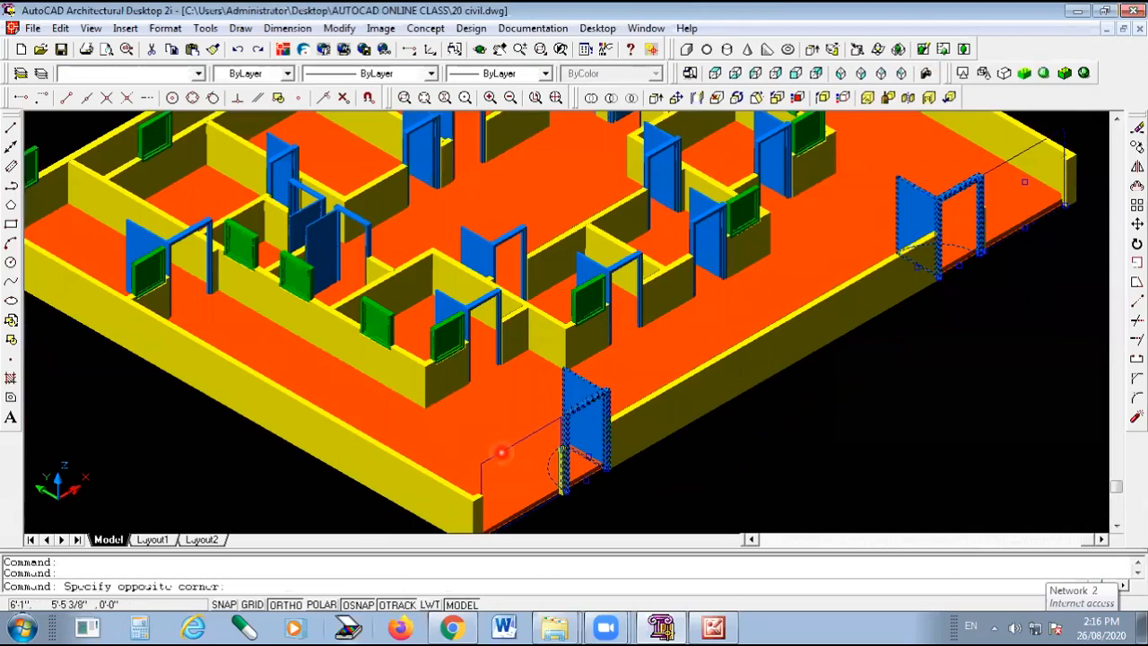
key("Escape")
scroll(736, 314, "down", 3)
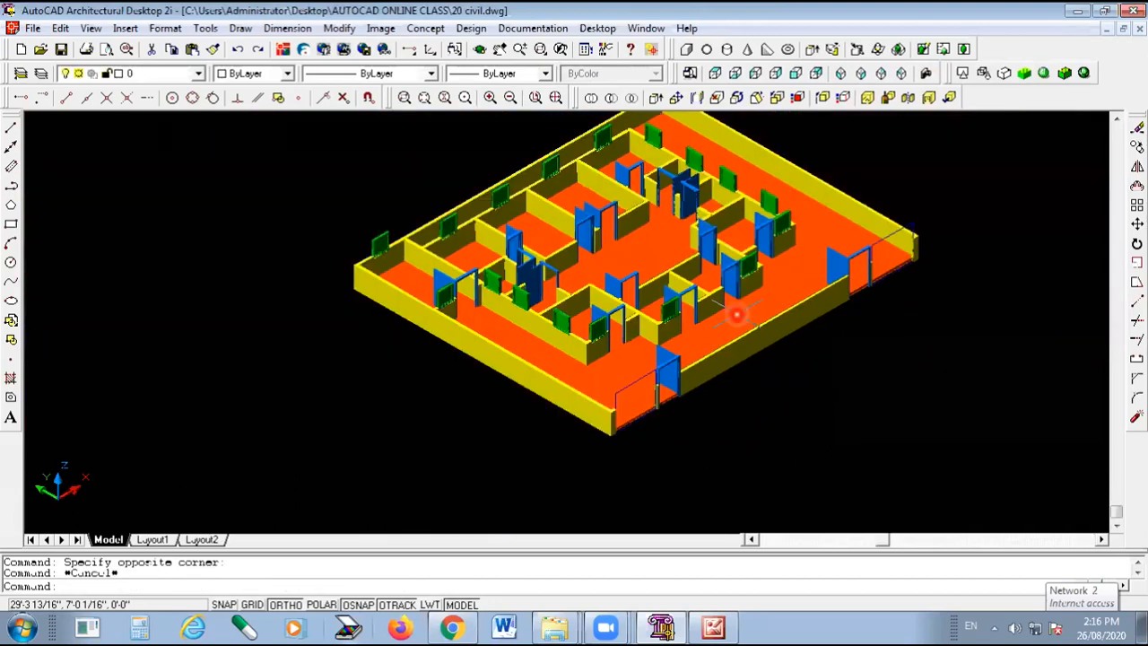
scroll(720, 284, "down", 1)
scroll(719, 283, "up", 1)
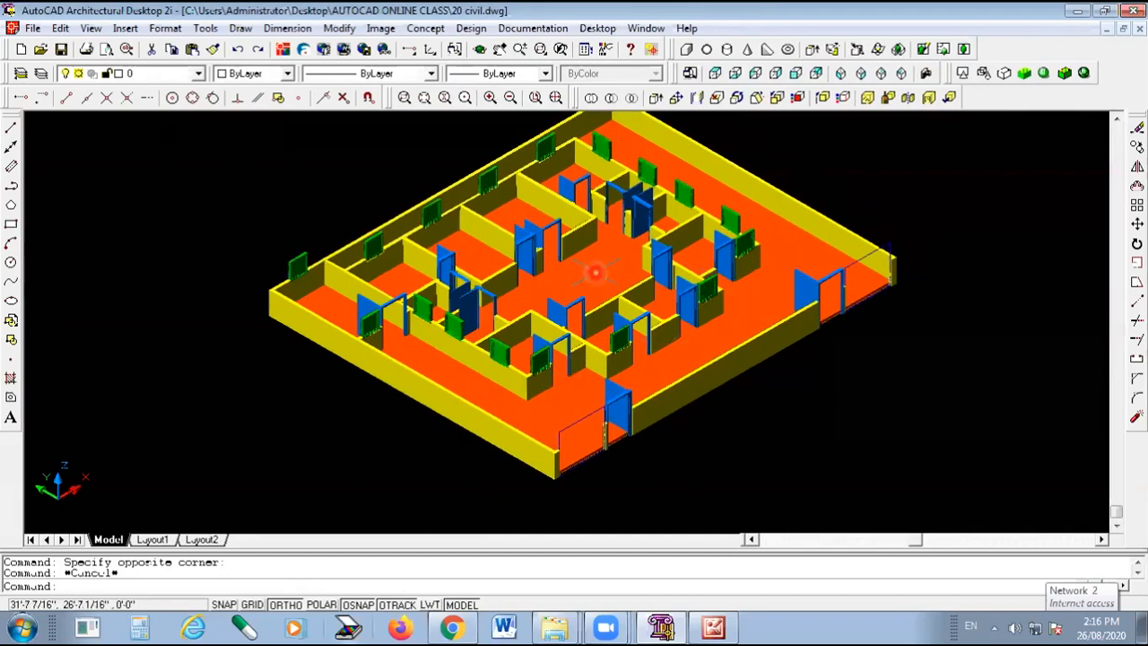
scroll(662, 249, "up", 1)
scroll(630, 269, "up", 1)
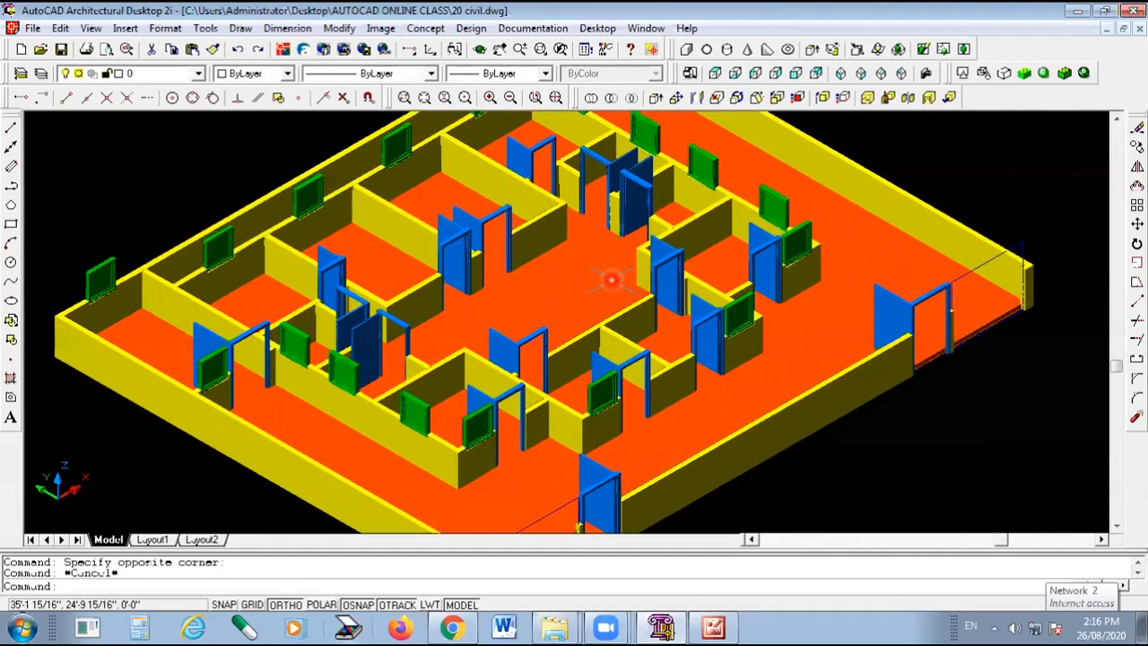
scroll(612, 281, "down", 2)
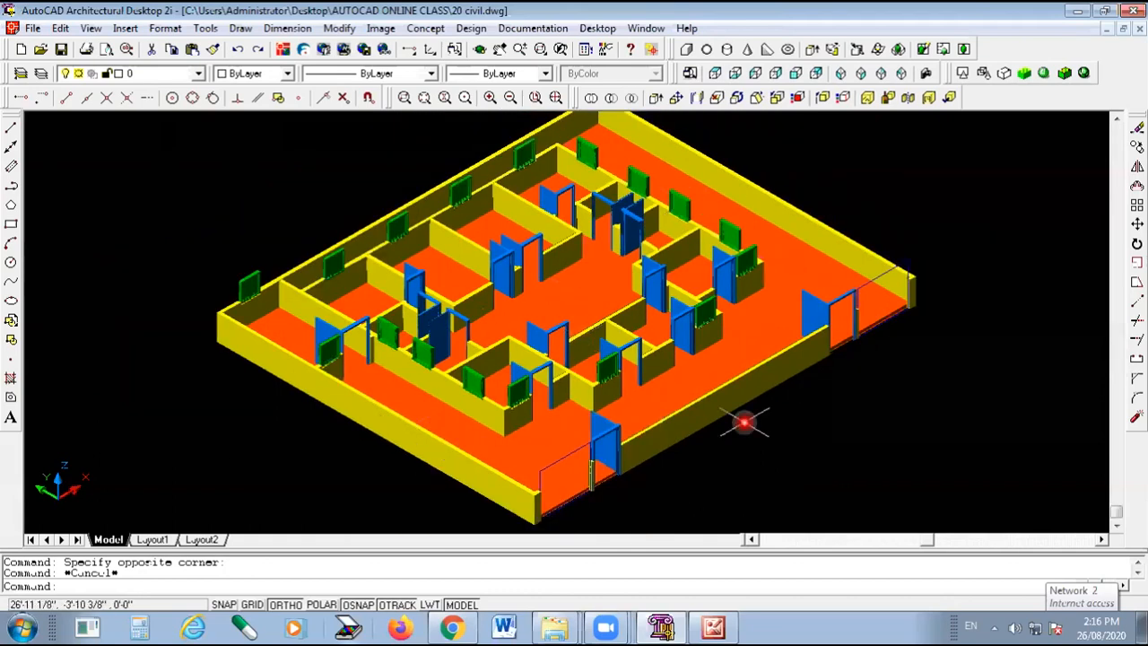
Return the model to the top view and display it in 2D wireframe.
left_click(715, 73)
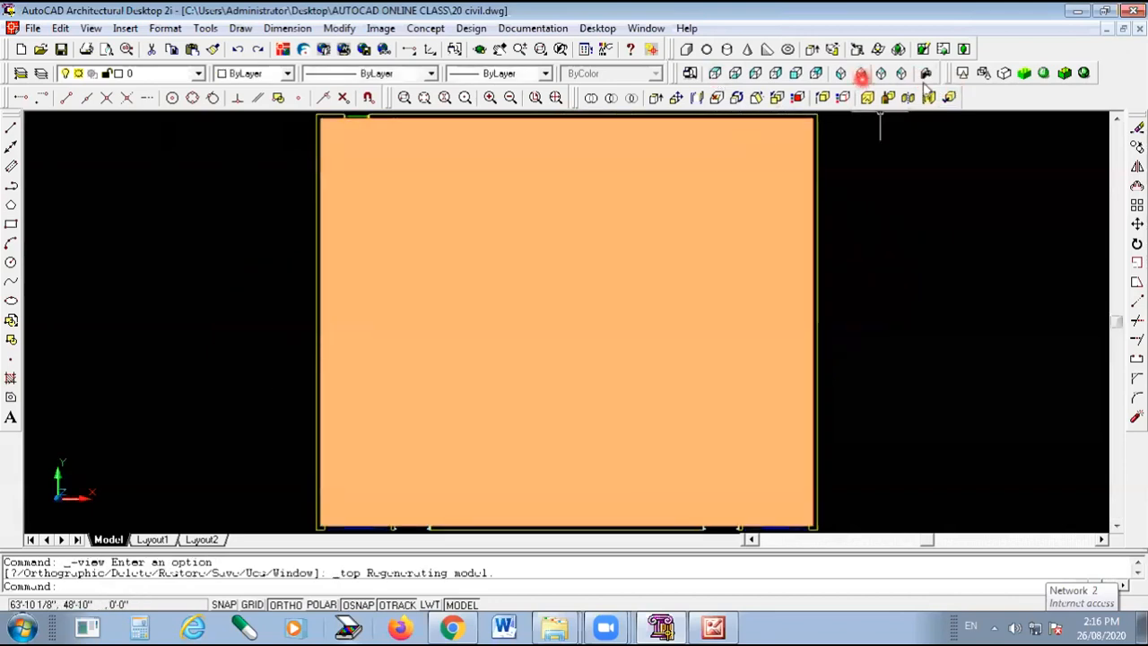
left_click(963, 72)
scroll(759, 301, "down", 4)
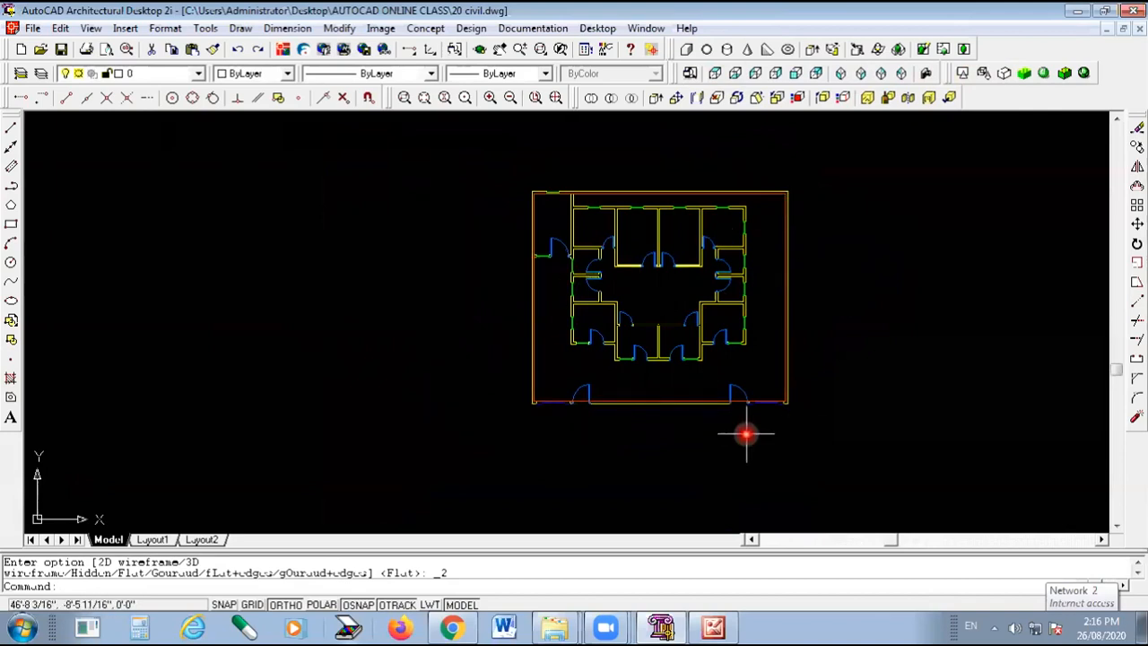
Start adding a railing and review its dimensions and design rules, accepting the default properties.
left_click(473, 30)
mouse_move(502, 182)
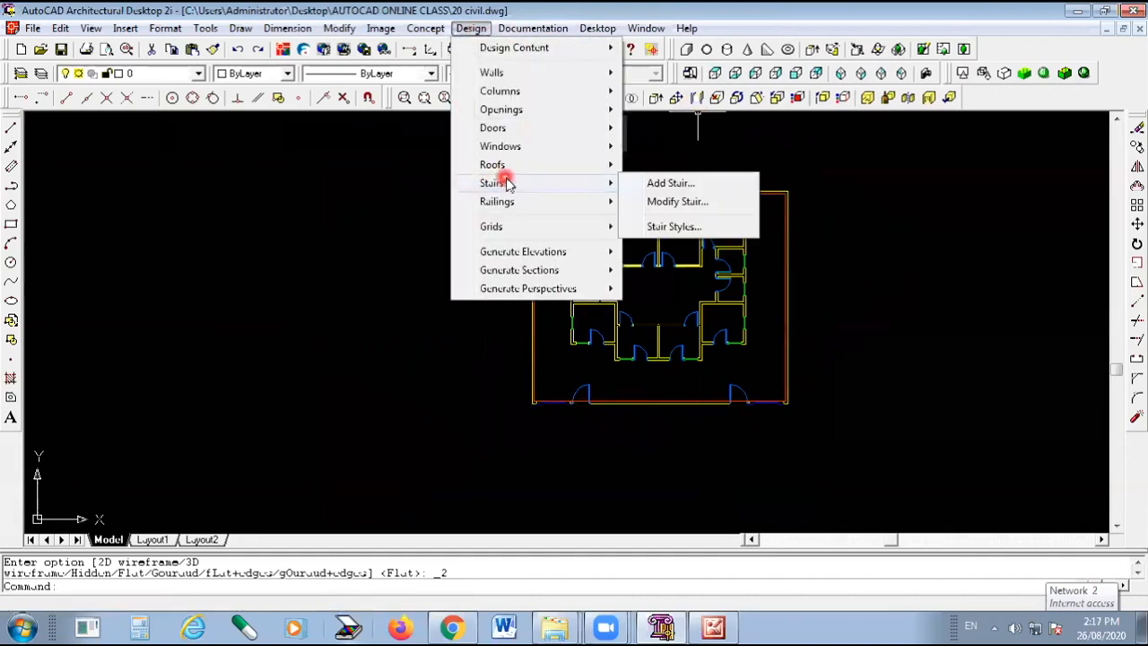
mouse_move(520, 201)
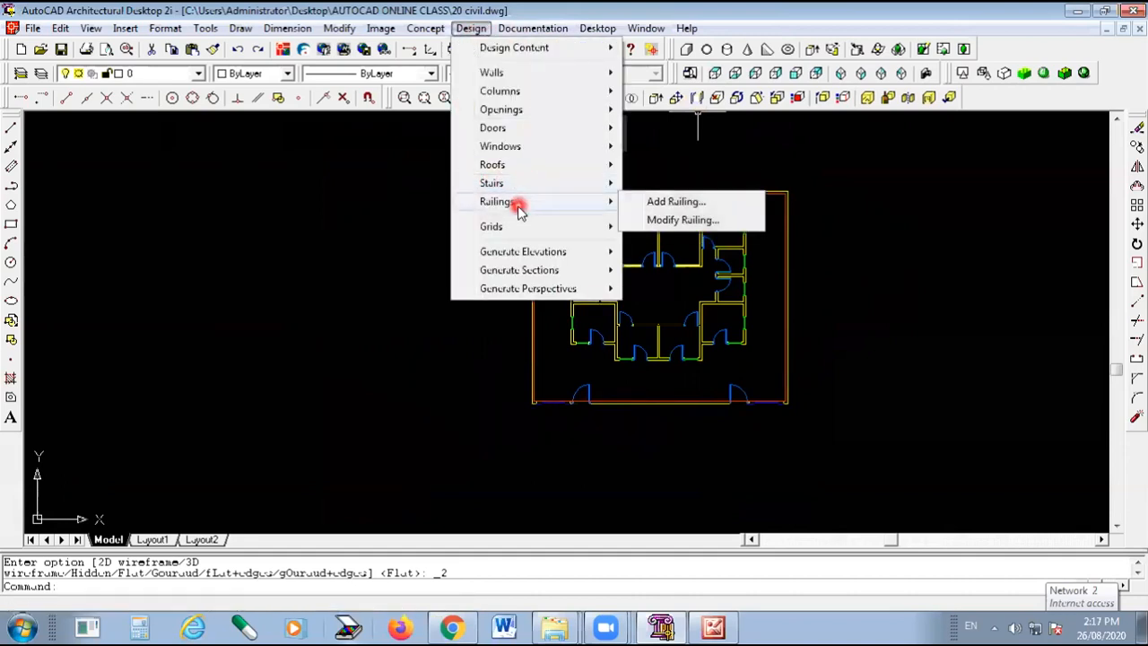
left_click(664, 202)
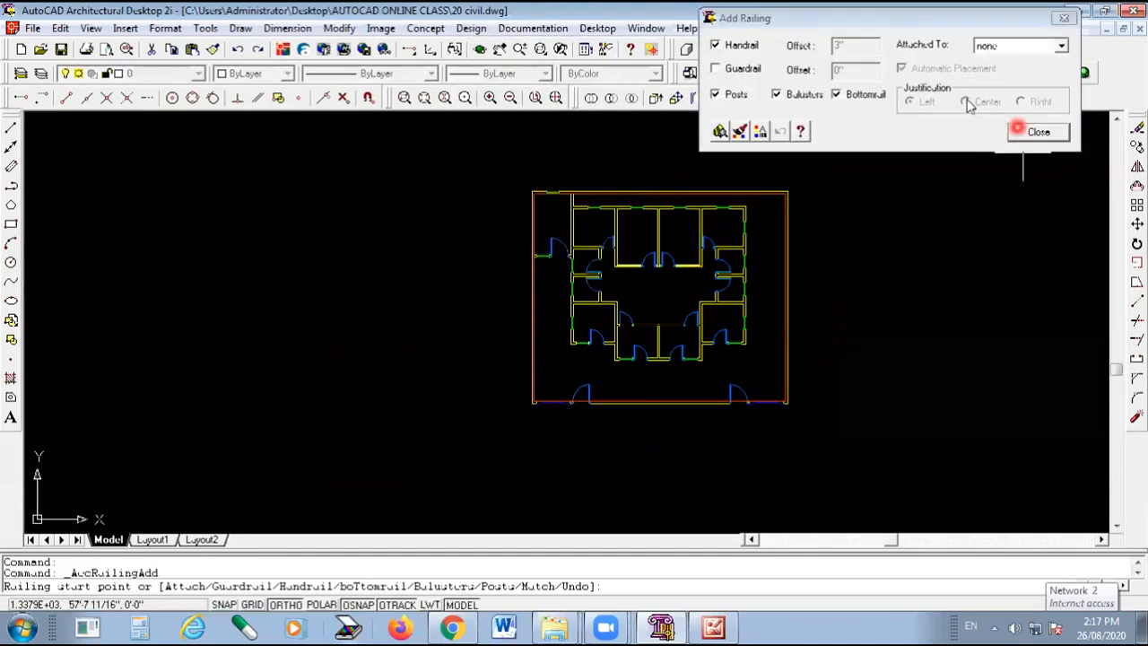
left_click(761, 133)
left_click(769, 41)
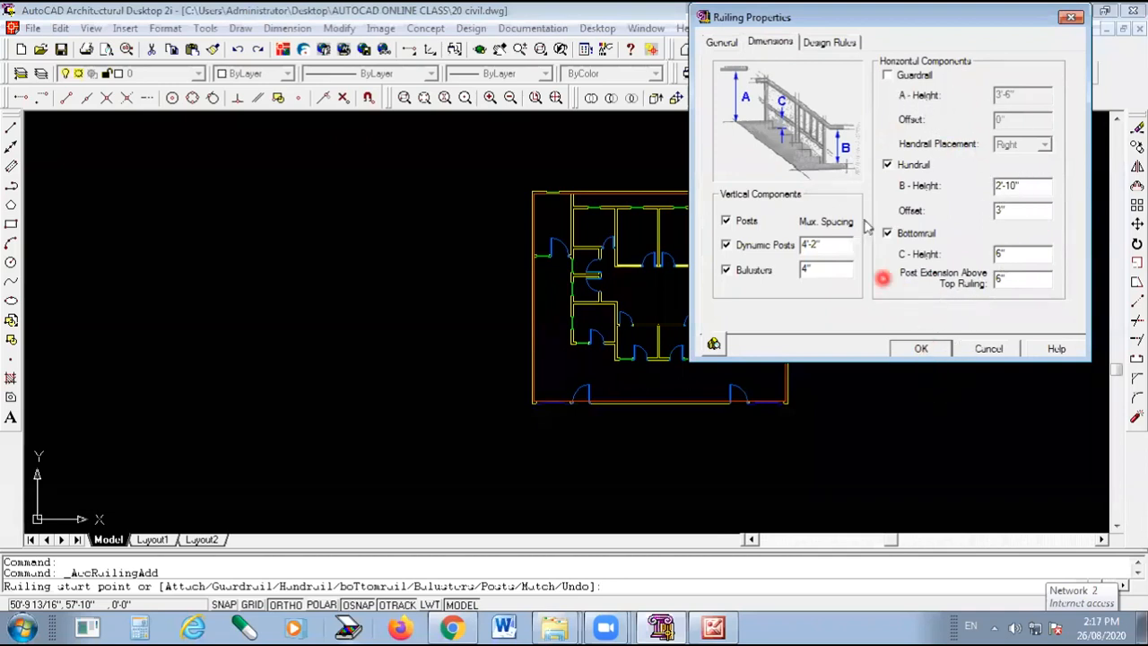
left_click(929, 349)
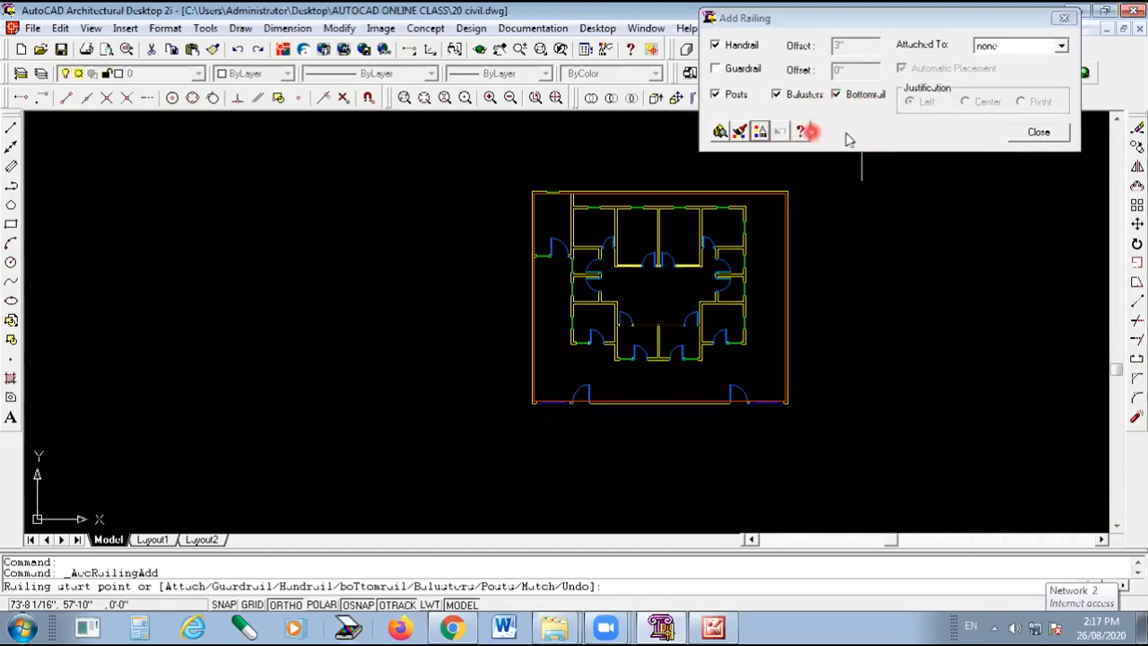
left_click(760, 132)
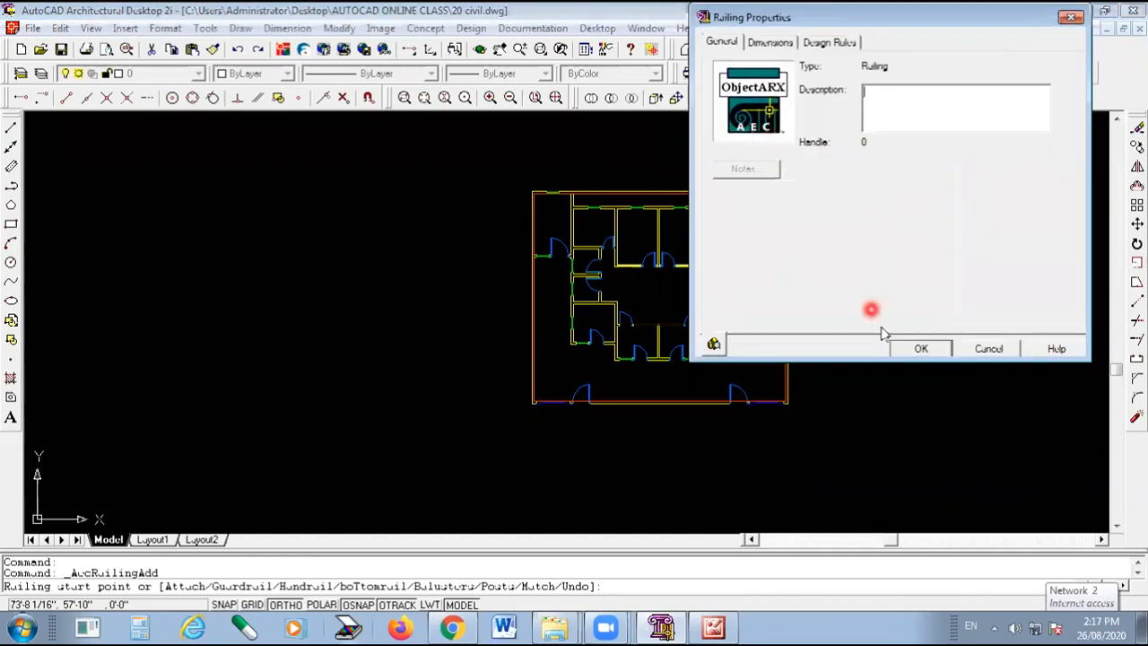
left_click(821, 42)
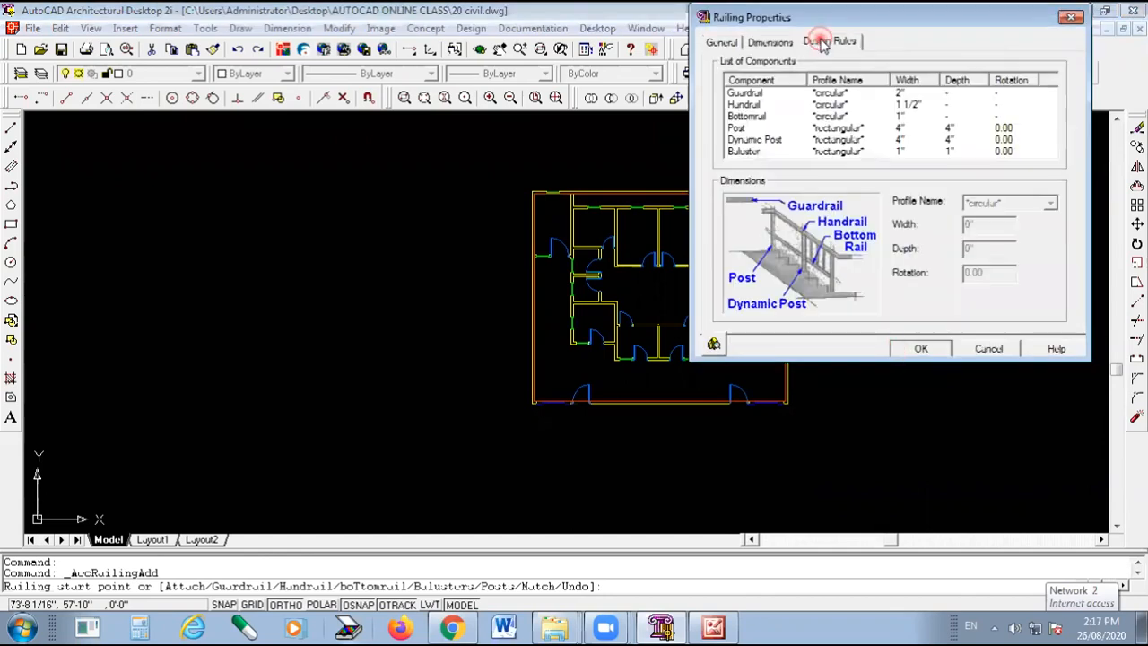
left_click(771, 42)
left_click(915, 349)
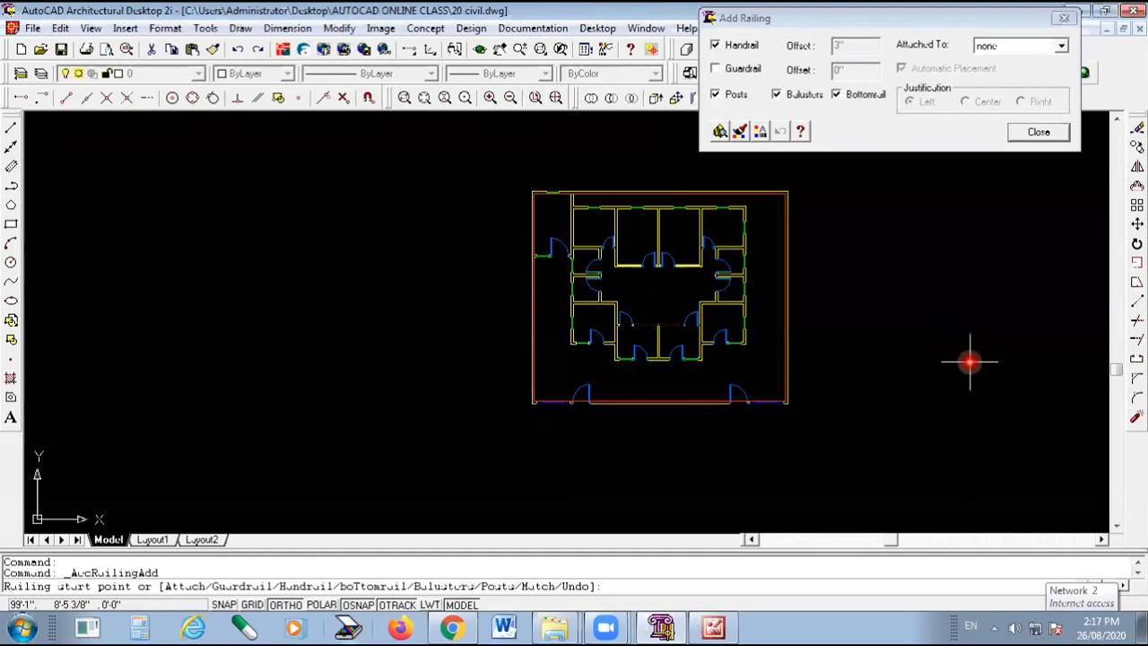
Run a railing with handrail, posts, balusters and bottom rail along the right boundary wall, from its upper corner to its lower corner.
scroll(795, 210, "up", 5)
scroll(798, 184, "up", 3)
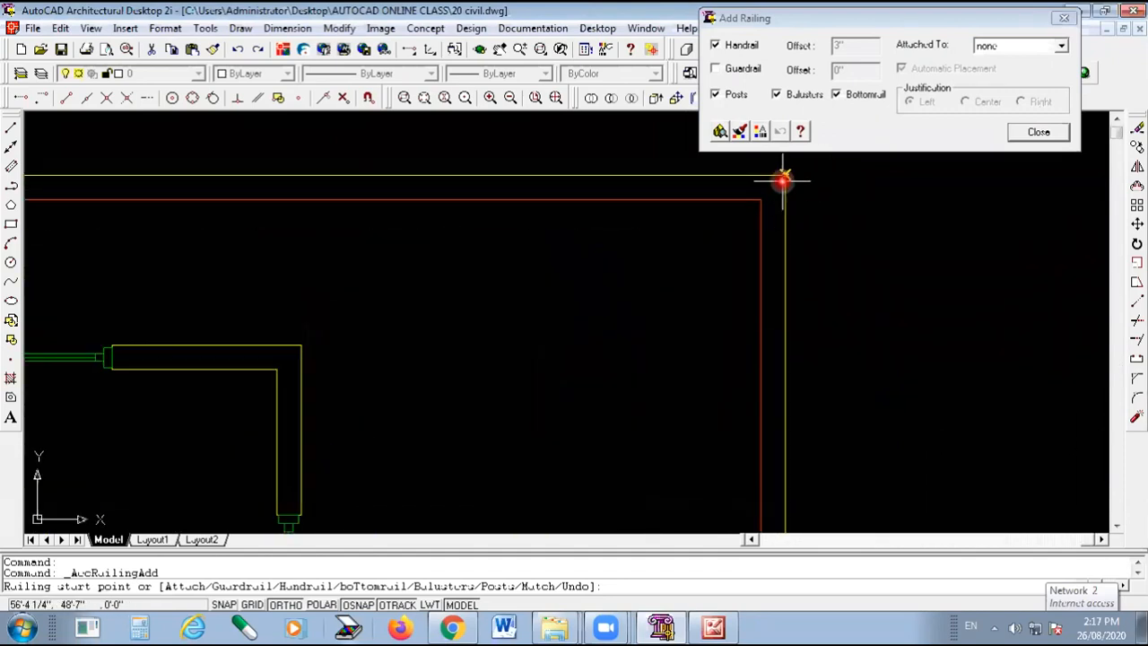
left_click(783, 181)
scroll(784, 182, "down", 5)
scroll(783, 182, "up", 3)
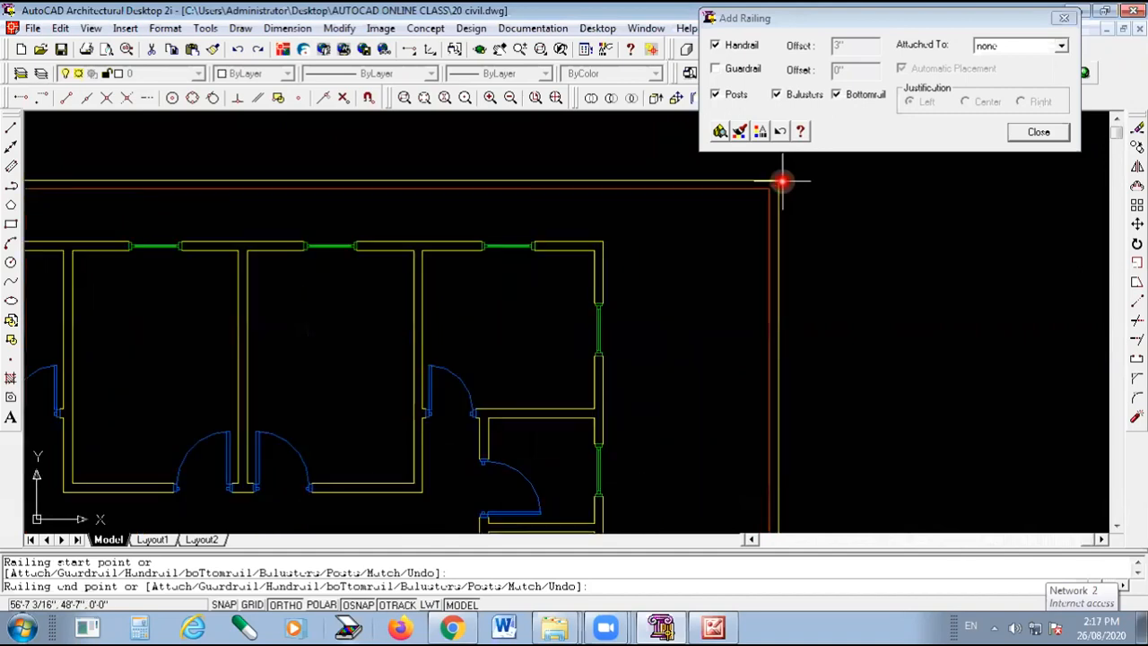
scroll(784, 181, "up", 2)
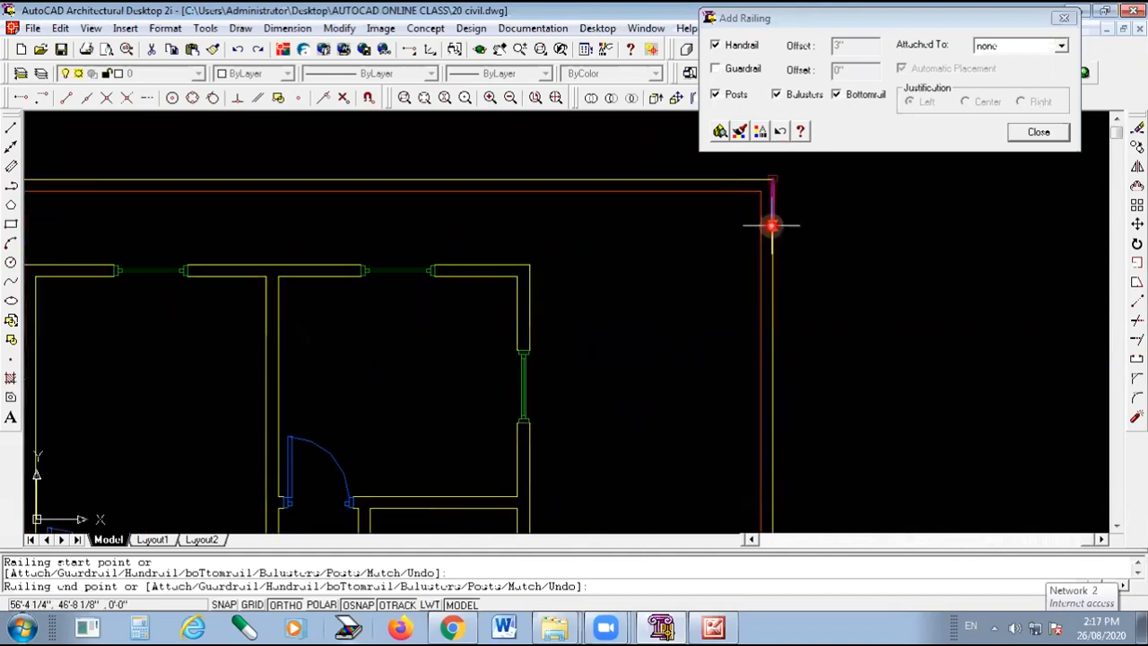
scroll(761, 174, "down", 4)
scroll(745, 484, "up", 5)
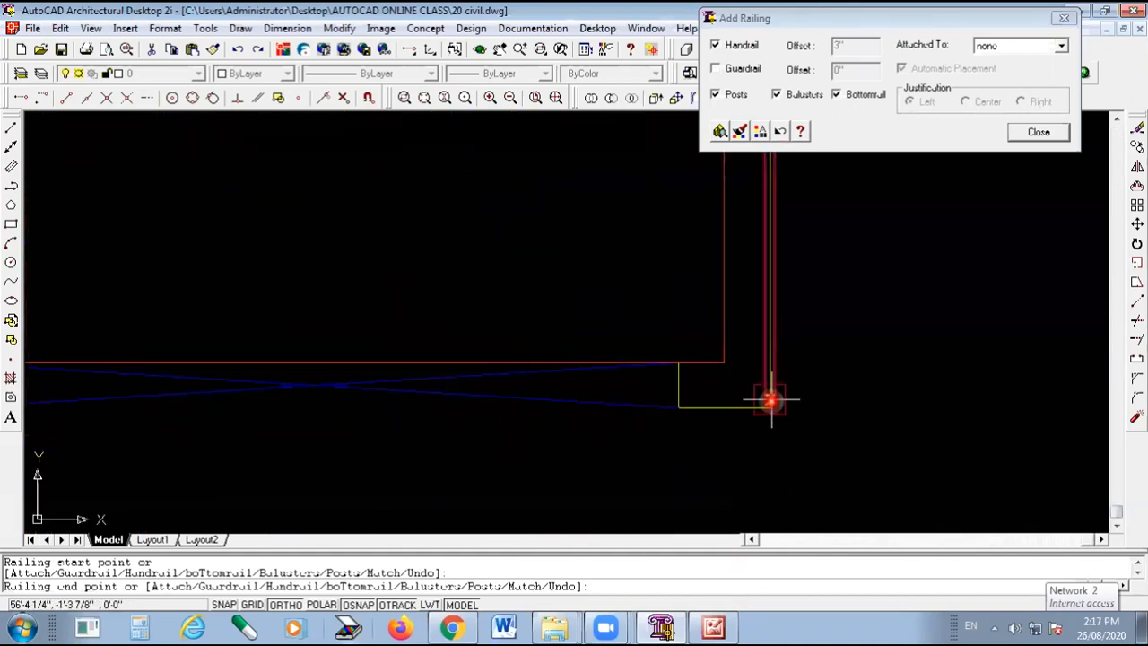
left_click(772, 388)
Continue the railing around the lower-right corner to the edge of the right-hand opening and finish it.
scroll(772, 388, "down", 6)
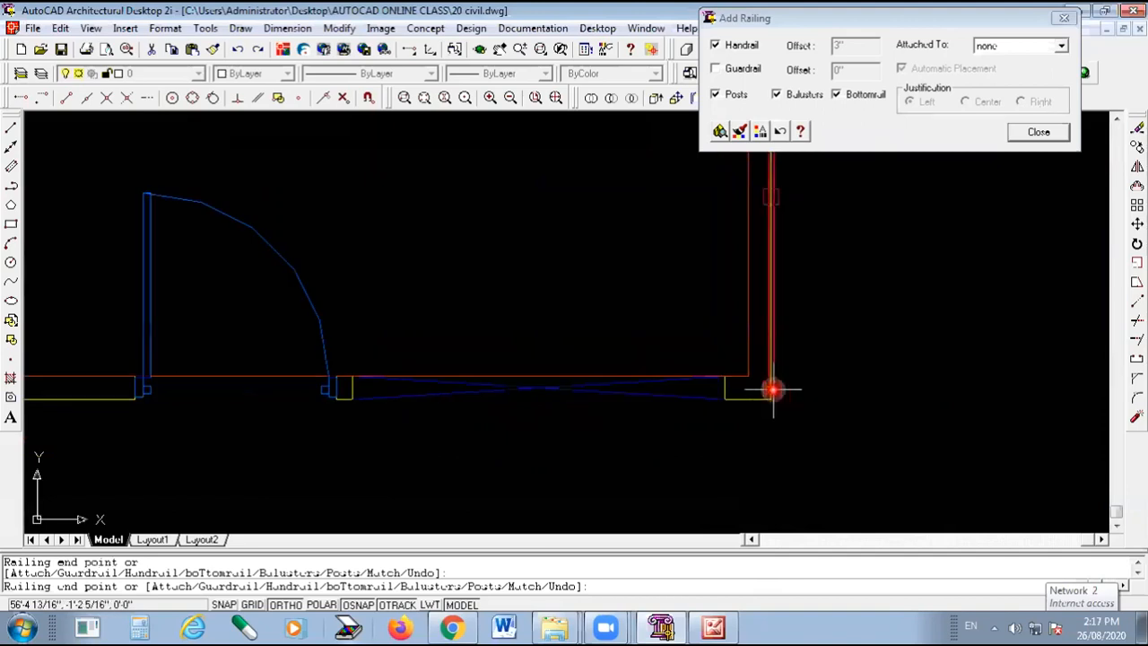
scroll(628, 386, "down", 3)
scroll(460, 414, "up", 2)
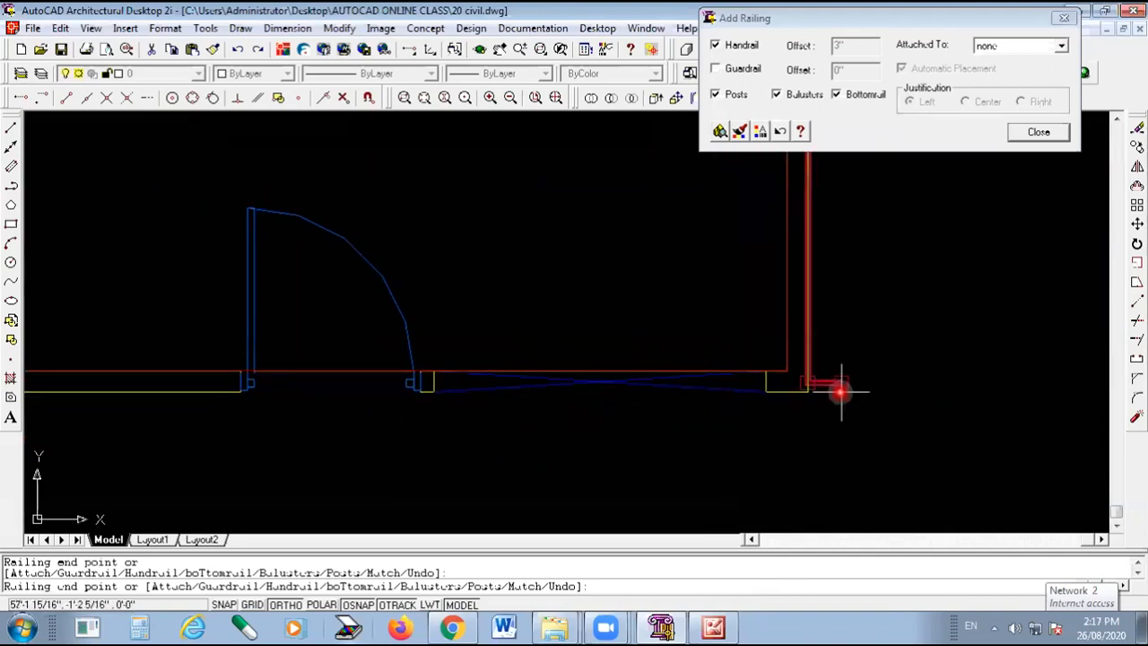
scroll(765, 387, "up", 5)
left_click(754, 396)
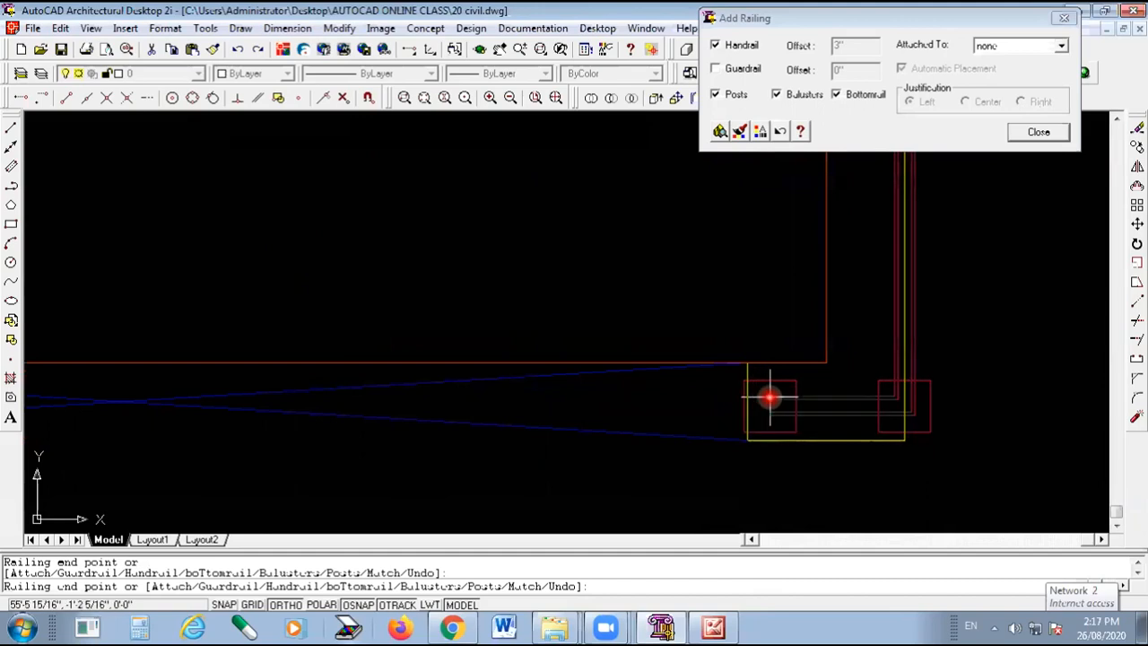
key("Return")
scroll(877, 403, "down", 4)
scroll(887, 397, "up", 3)
scroll(968, 399, "down", 3)
scroll(585, 399, "up", 4)
scroll(741, 381, "down", 6)
scroll(559, 390, "up", 10)
key("Return")
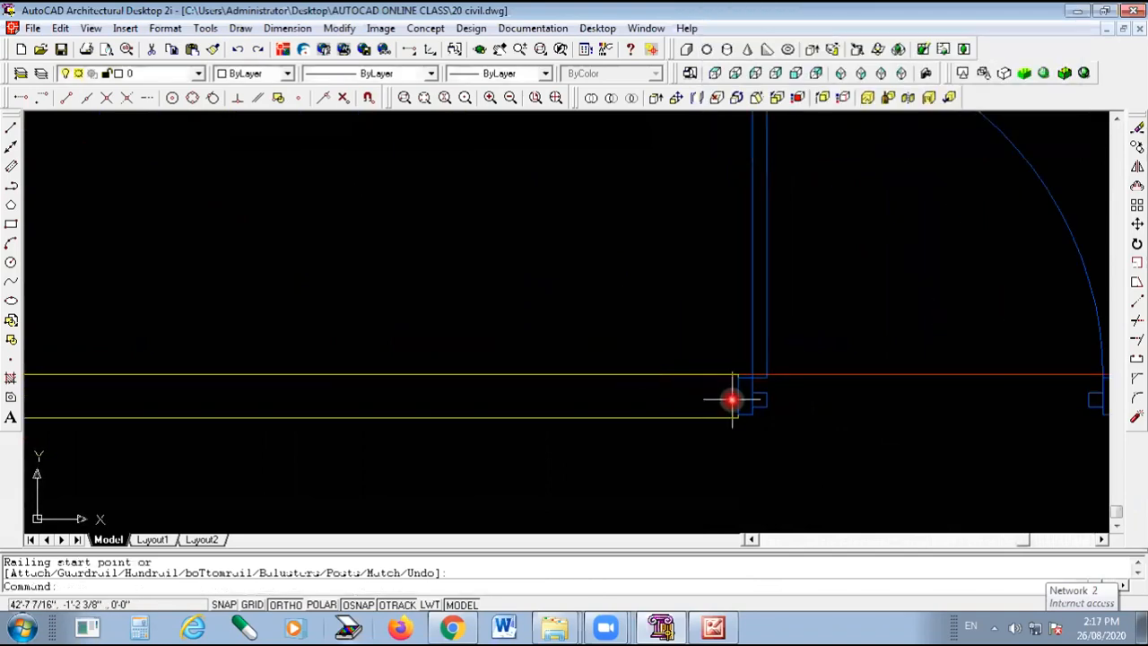
Add a railing with the default properties along the lower boundary wall segment between the right-hand and left-hand doors.
left_click(739, 397)
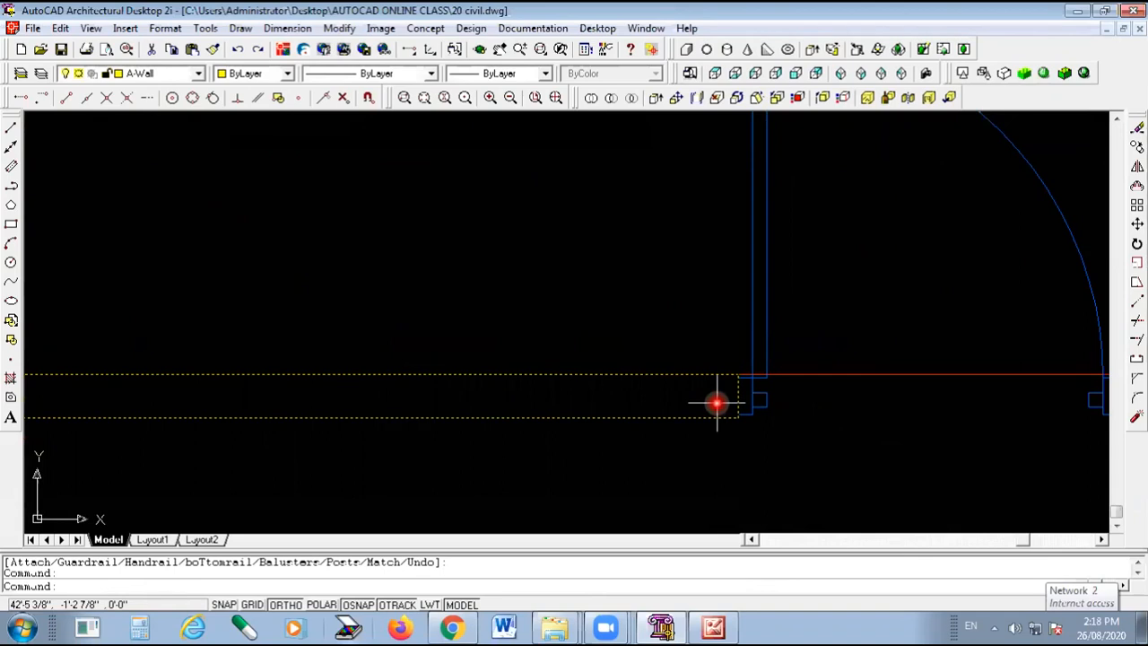
key("Return")
scroll(717, 403, "down", 2)
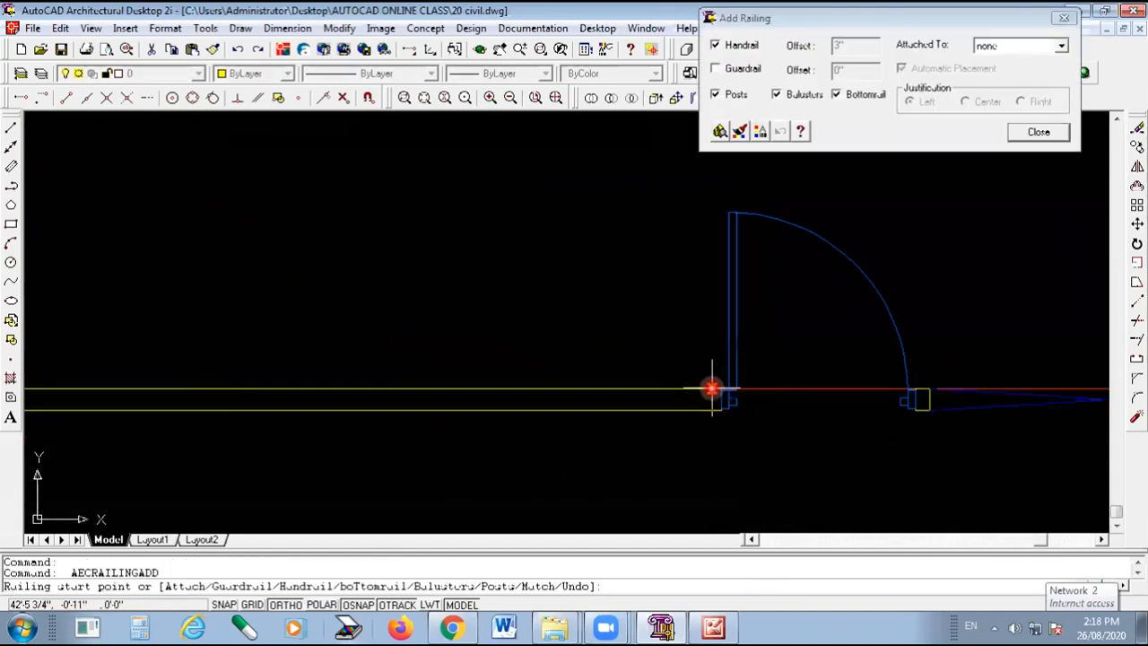
left_click(762, 132)
left_click(915, 350)
scroll(713, 402, "up", 3)
left_click(737, 397)
scroll(738, 396, "down", 3)
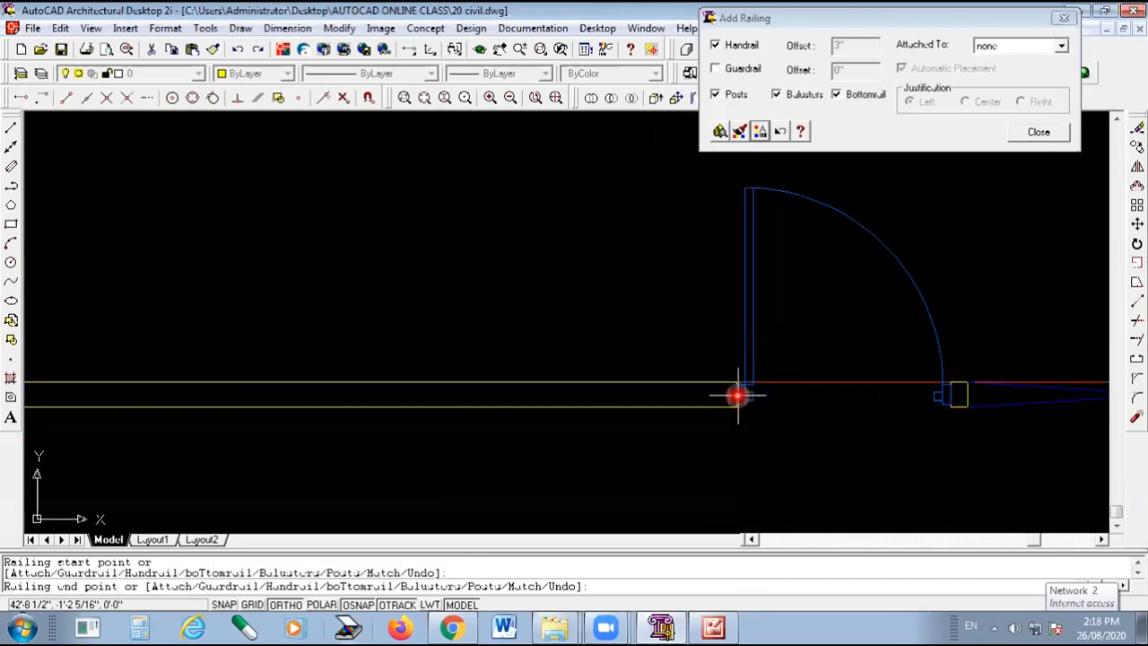
scroll(771, 393, "down", 3)
scroll(807, 392, "down", 5)
scroll(417, 396, "up", 5)
scroll(790, 372, "up", 3)
scroll(640, 397, "up", 5)
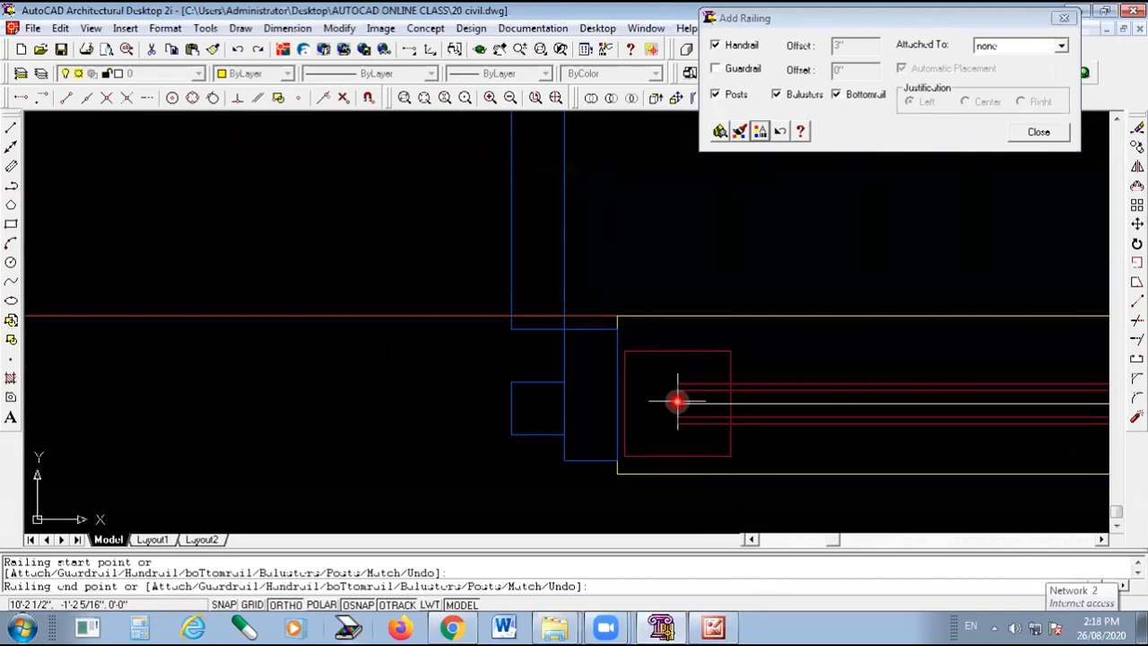
left_click(677, 401)
End the railing between the two lower doors and start another at the midpoint of the lower-left corner wall's end beside the left-hand opening.
scroll(761, 367, "down", 5)
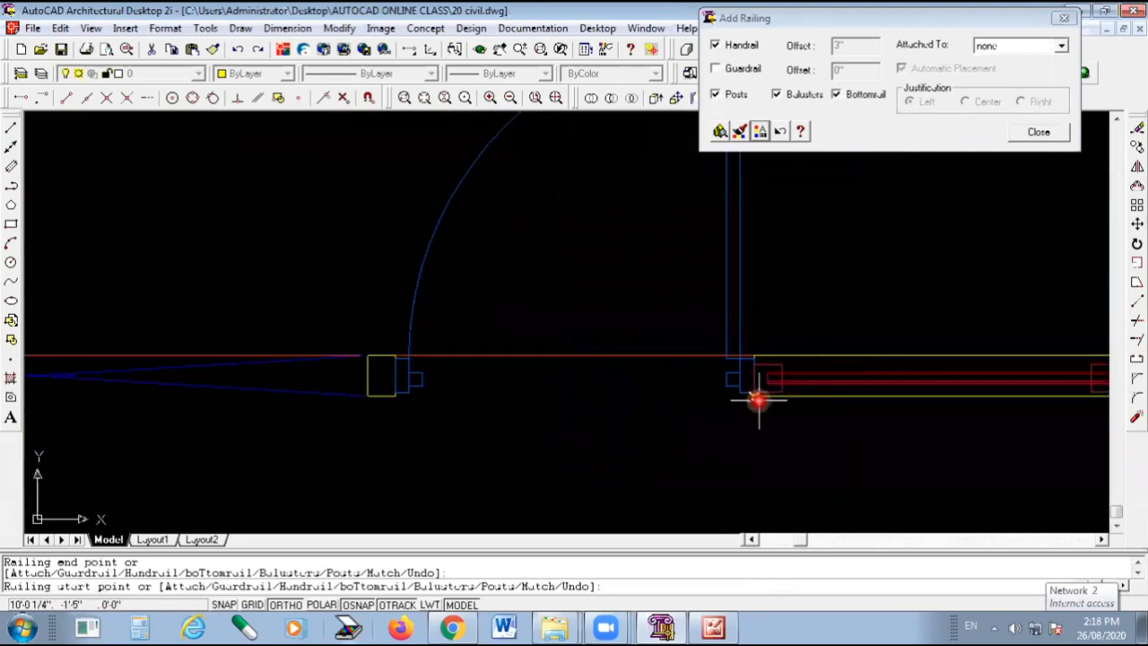
scroll(705, 381, "down", 2)
scroll(480, 391, "up", 6)
scroll(894, 379, "down", 5)
scroll(487, 358, "up", 5)
scroll(695, 410, "up", 1)
scroll(696, 410, "up", 2)
key("Return")
key("Return")
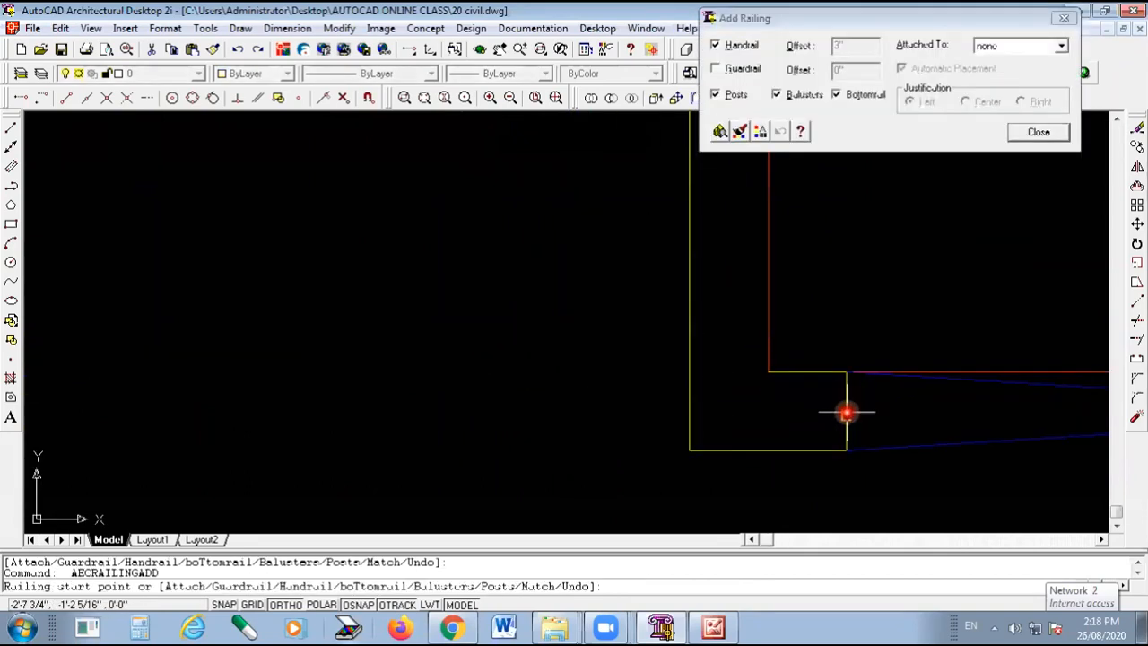
left_click(846, 413)
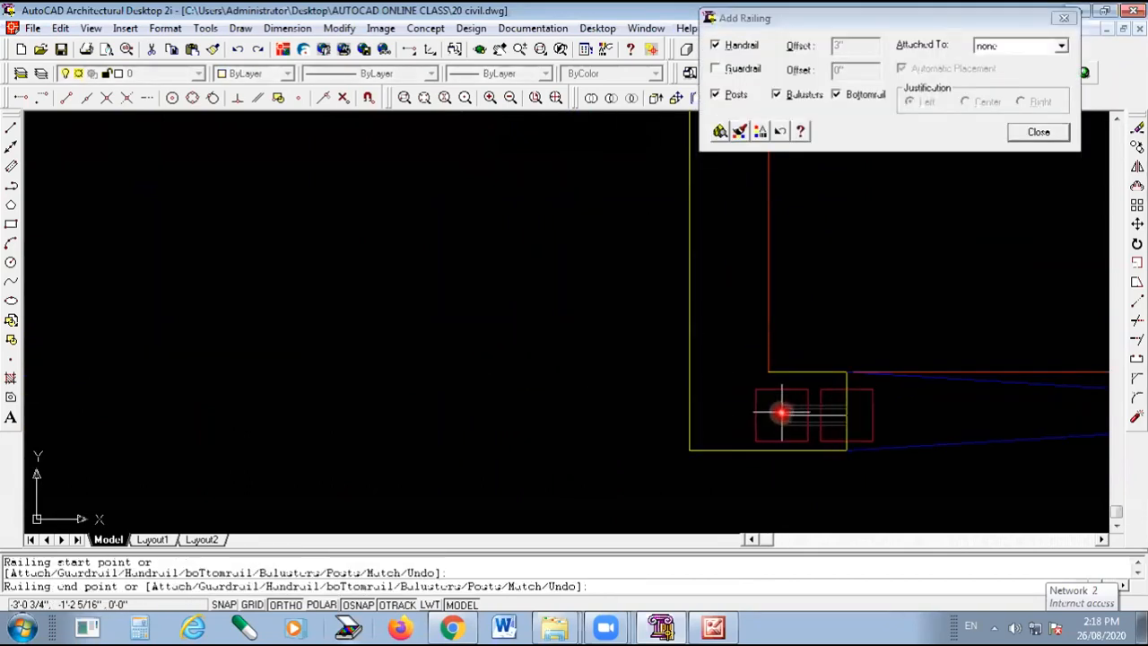
key("Escape")
key("Return")
left_click(844, 411)
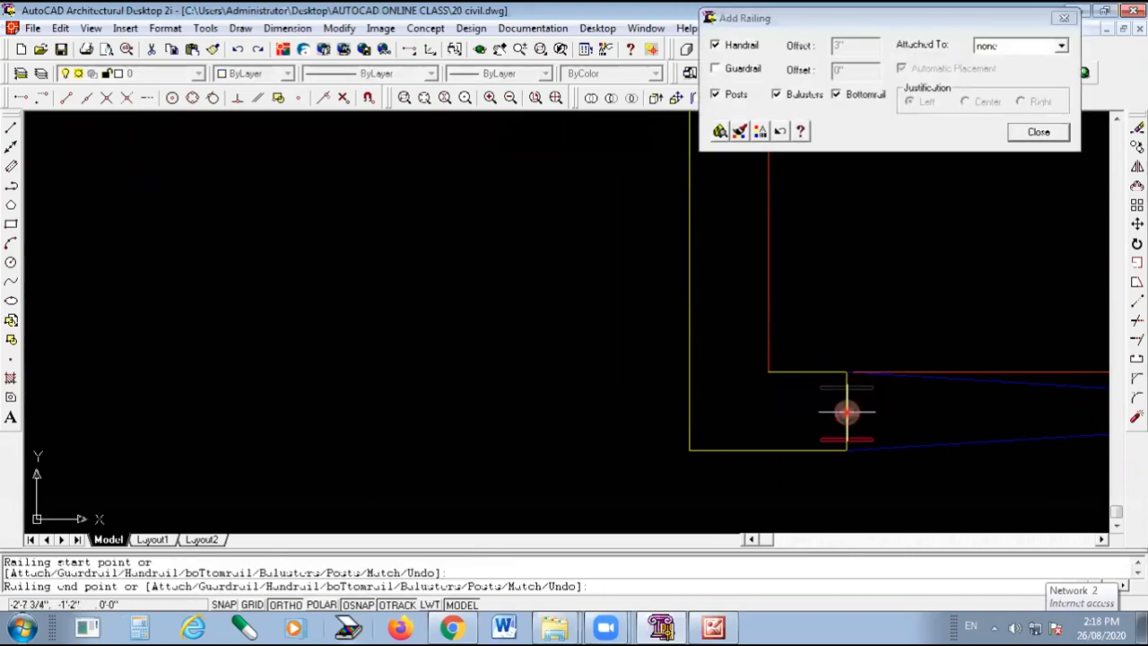
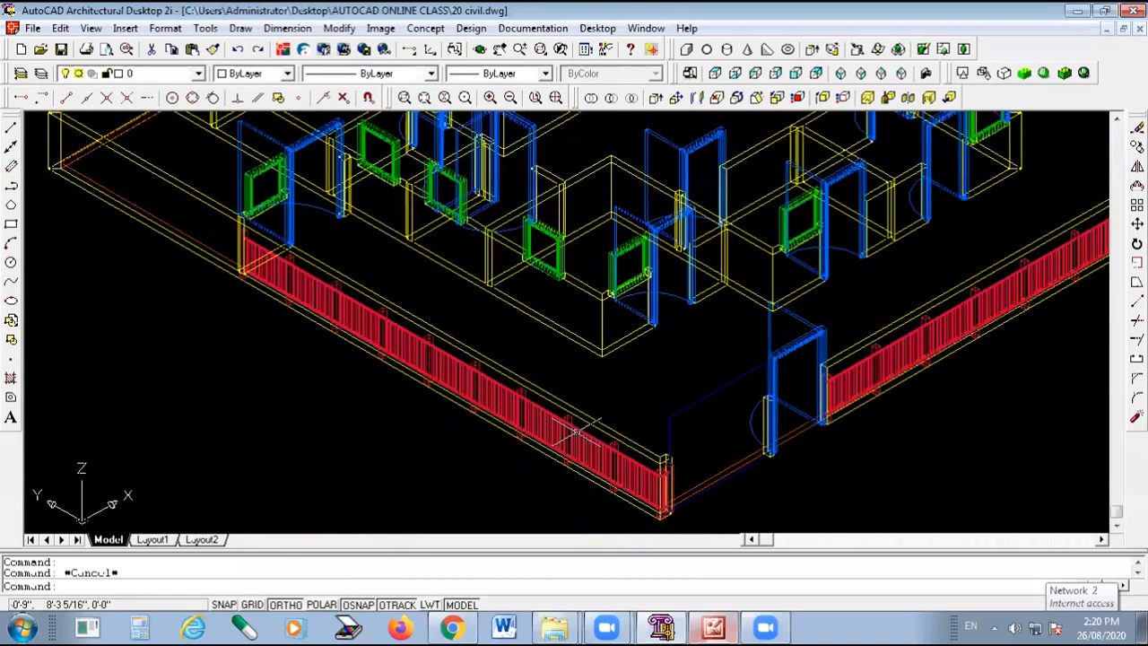
Select the three boundary wall railings and set their Location Z to 4'.
left_click(577, 433)
scroll(950, 330, "up", 2)
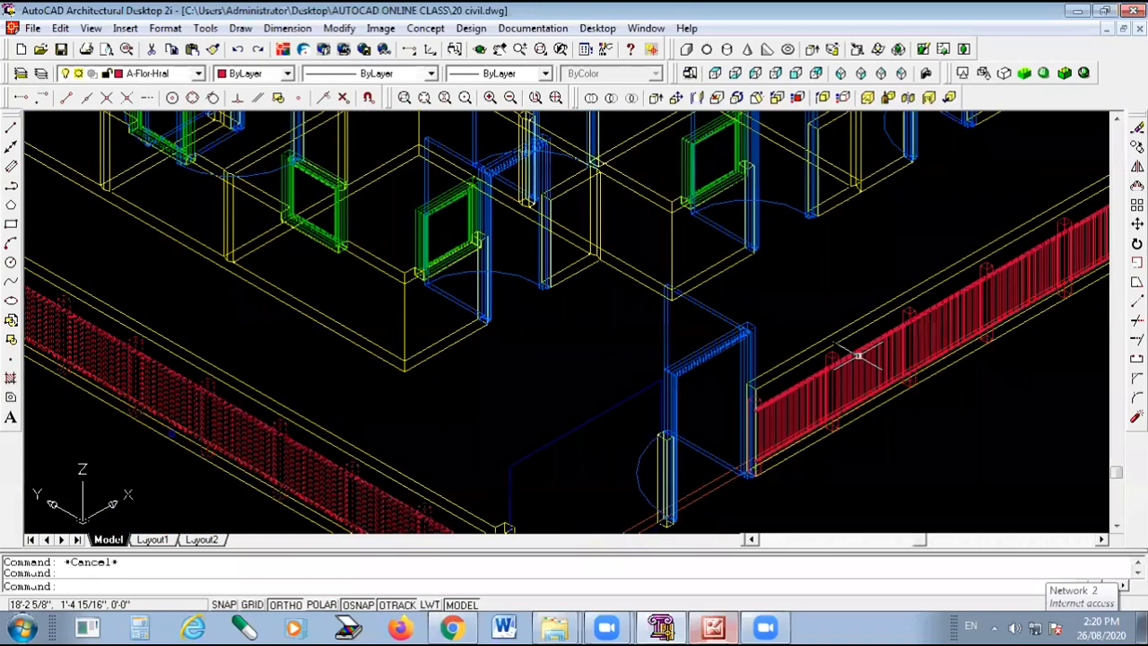
scroll(668, 438, "down", 5)
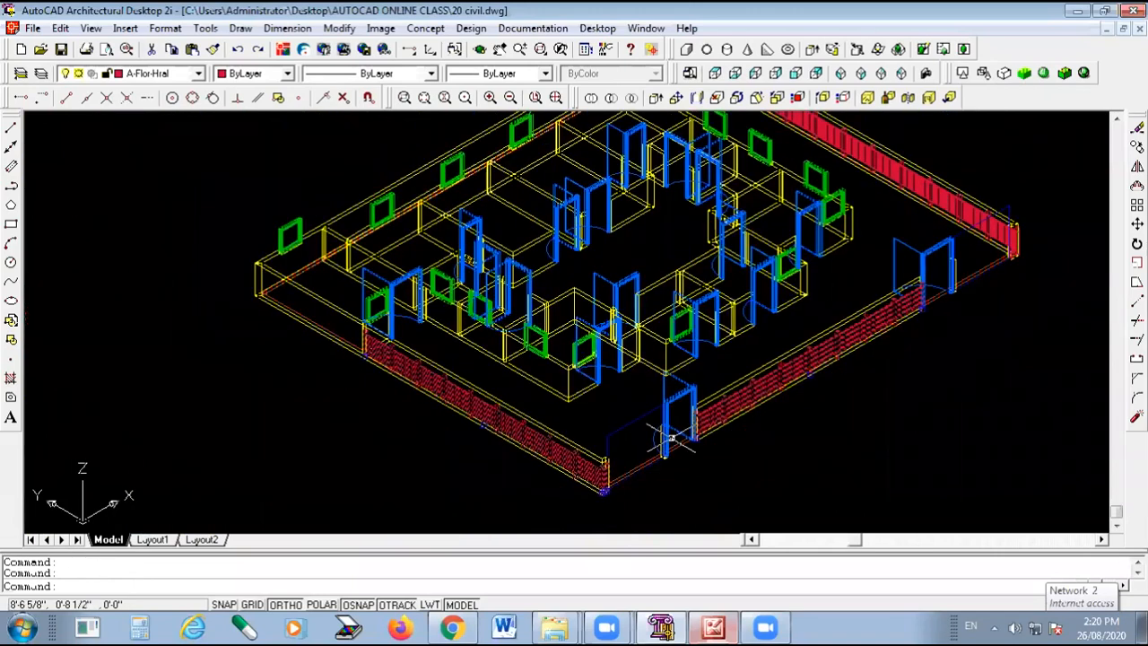
scroll(974, 215, "up", 4)
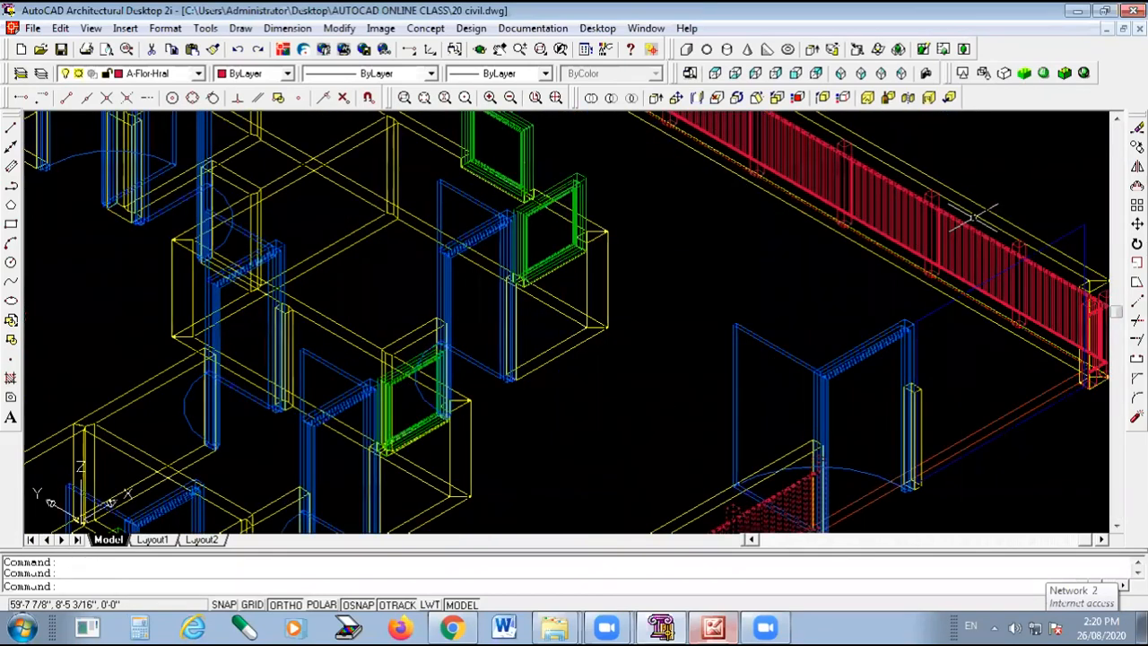
scroll(974, 216, "down", 2)
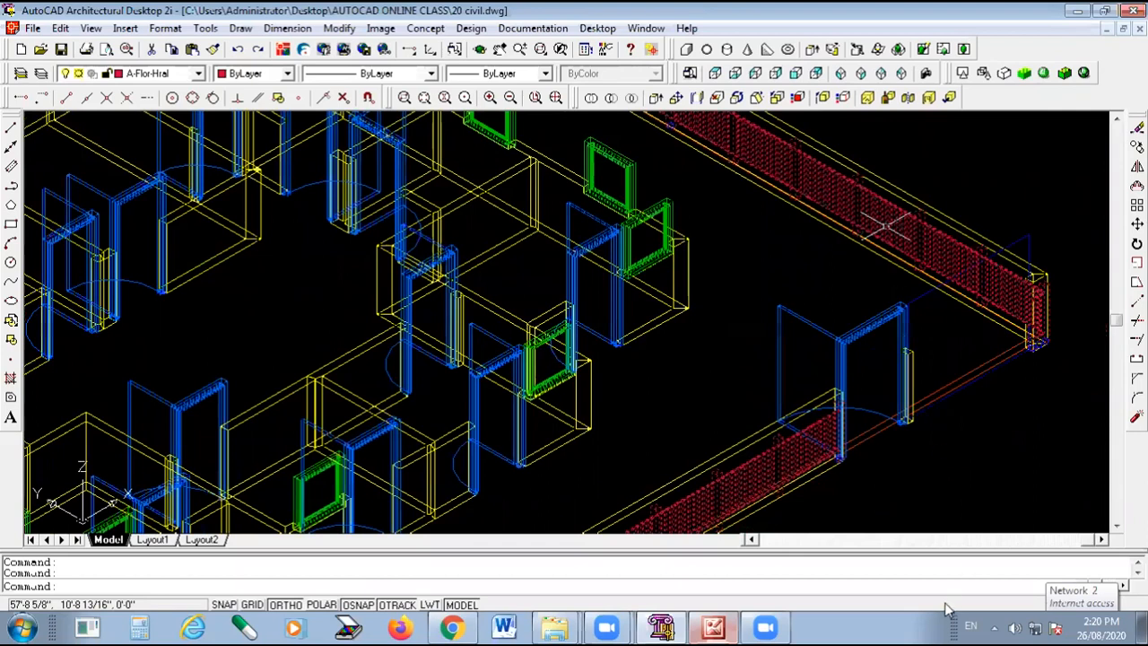
key("ctrl+1")
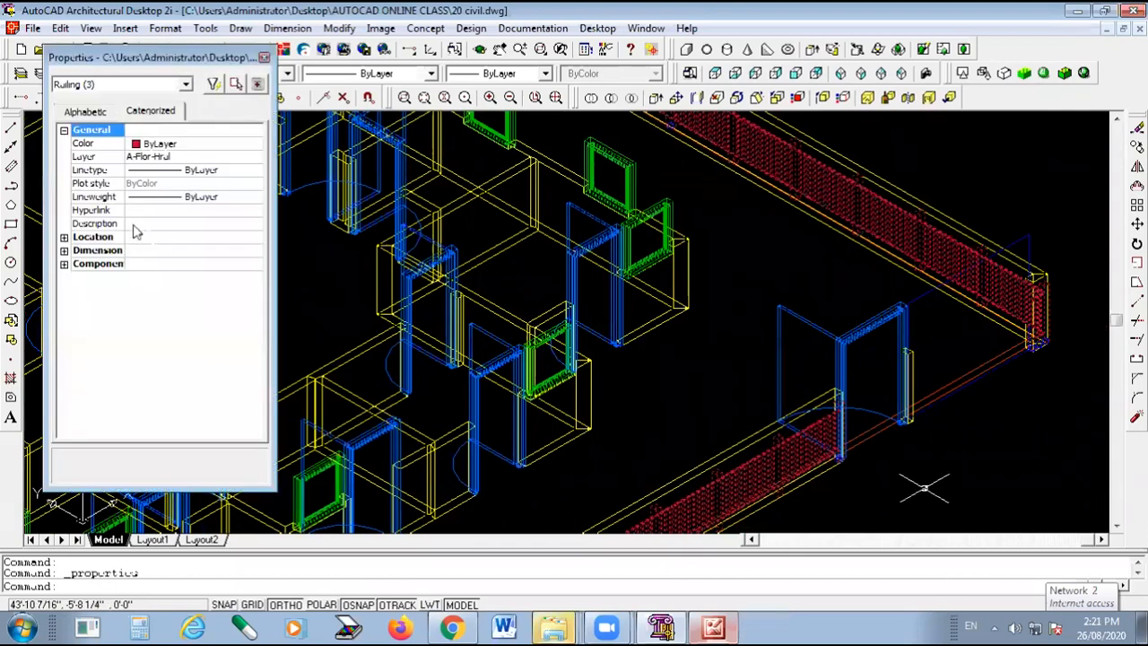
left_click(64, 251)
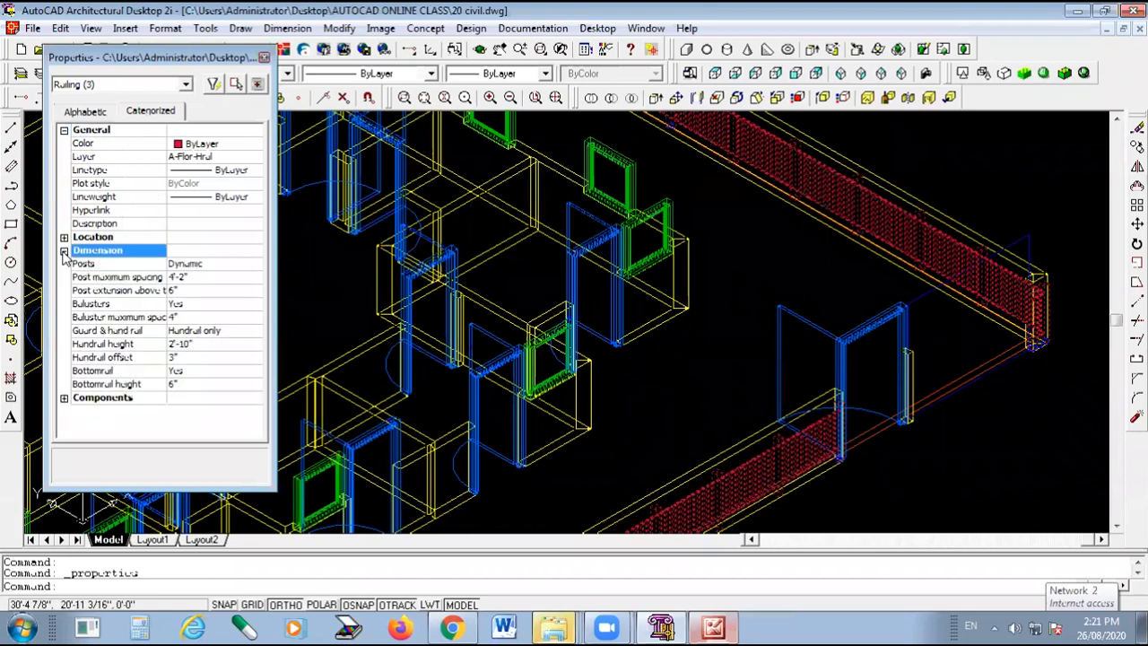
left_click(63, 238)
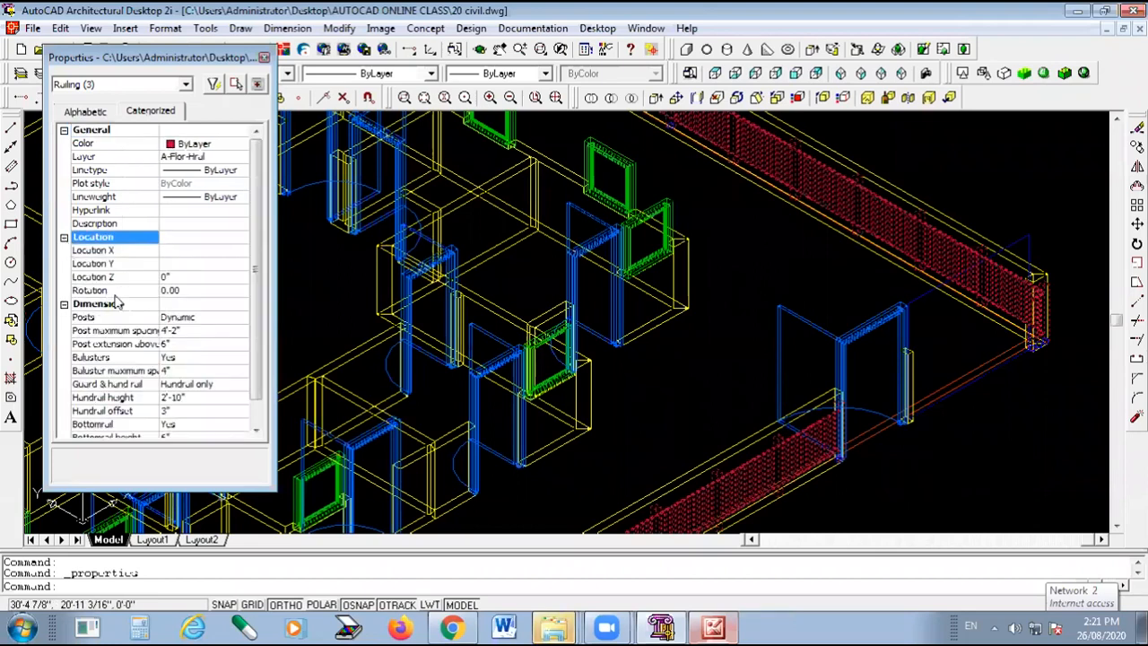
left_click(166, 277)
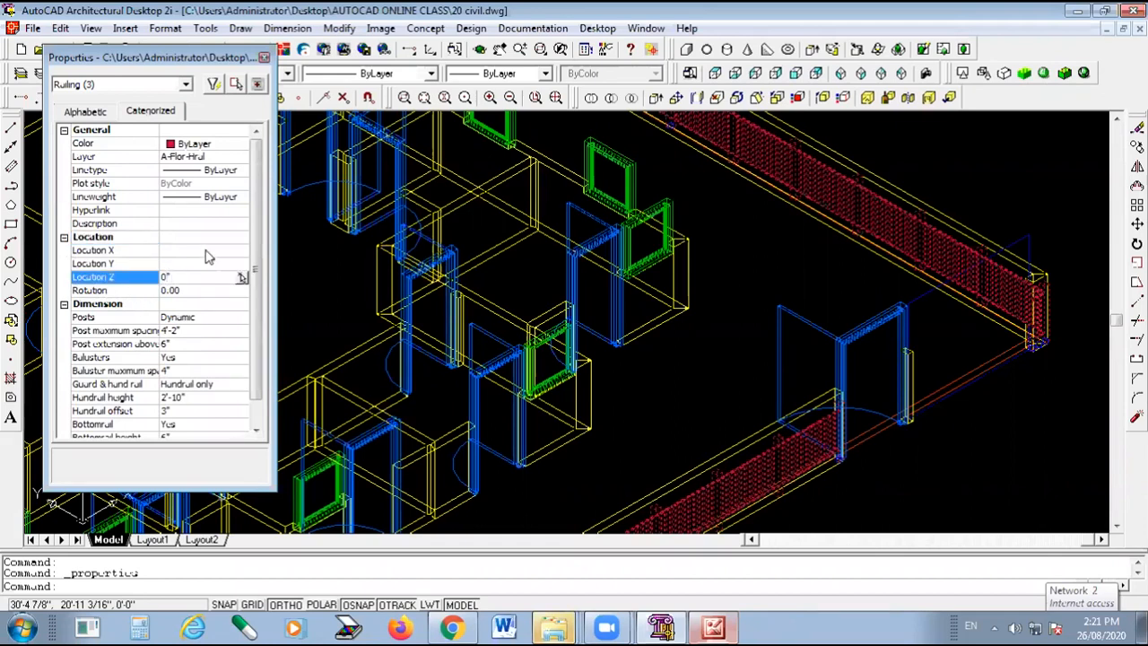
left_click(145, 278)
key("Return")
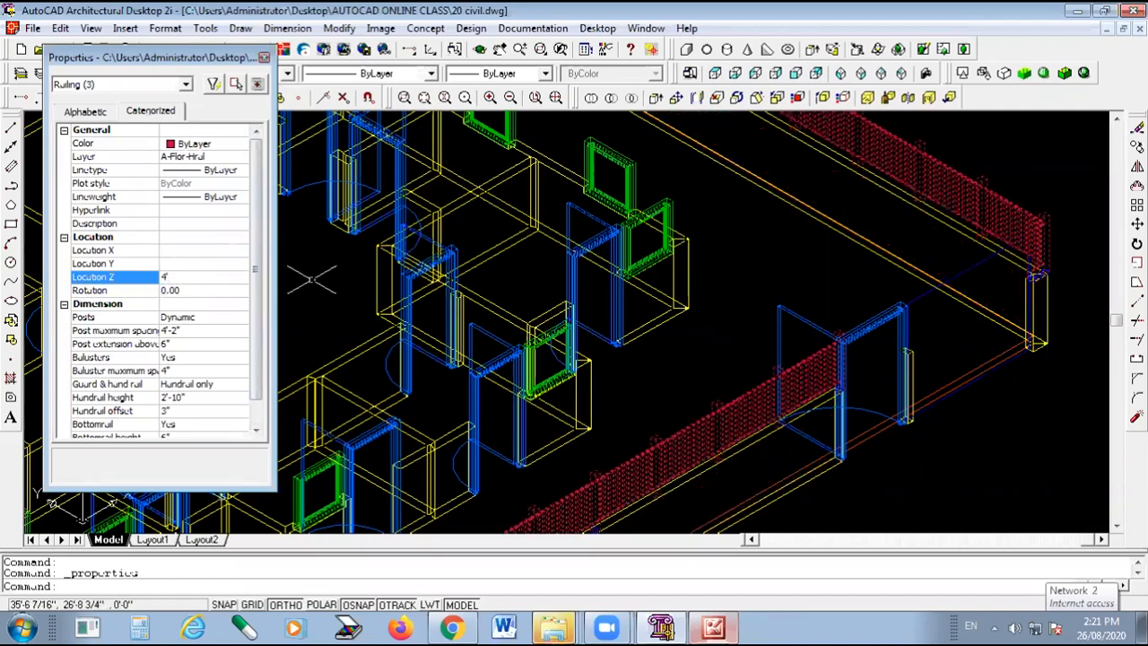
left_click(265, 57)
key("Escape")
Examine the raised railings along the boundary walls, shading the model with Flat+Edges in the southwest isometric view.
scroll(777, 302, "down", 2)
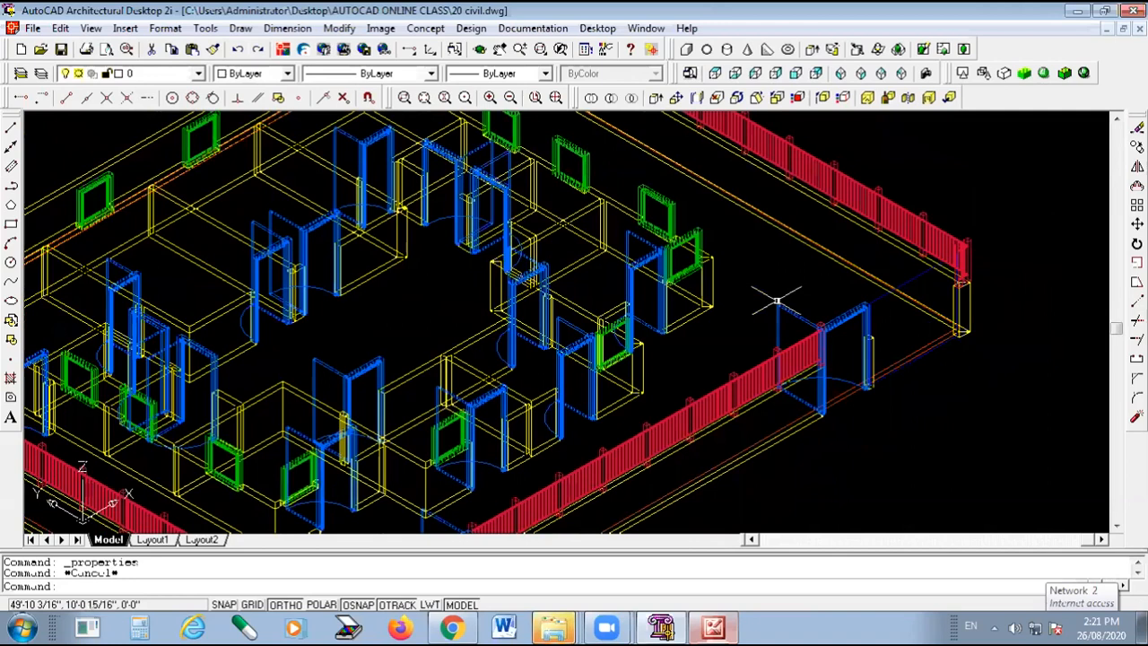
scroll(777, 301, "up", 2)
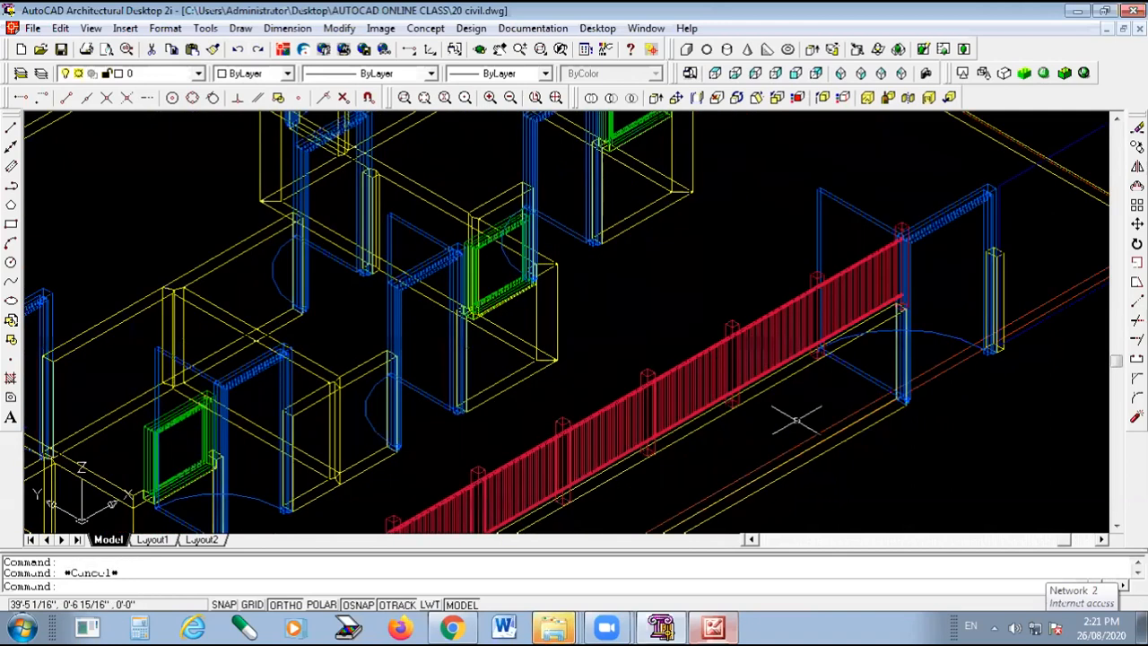
scroll(812, 312, "down", 6)
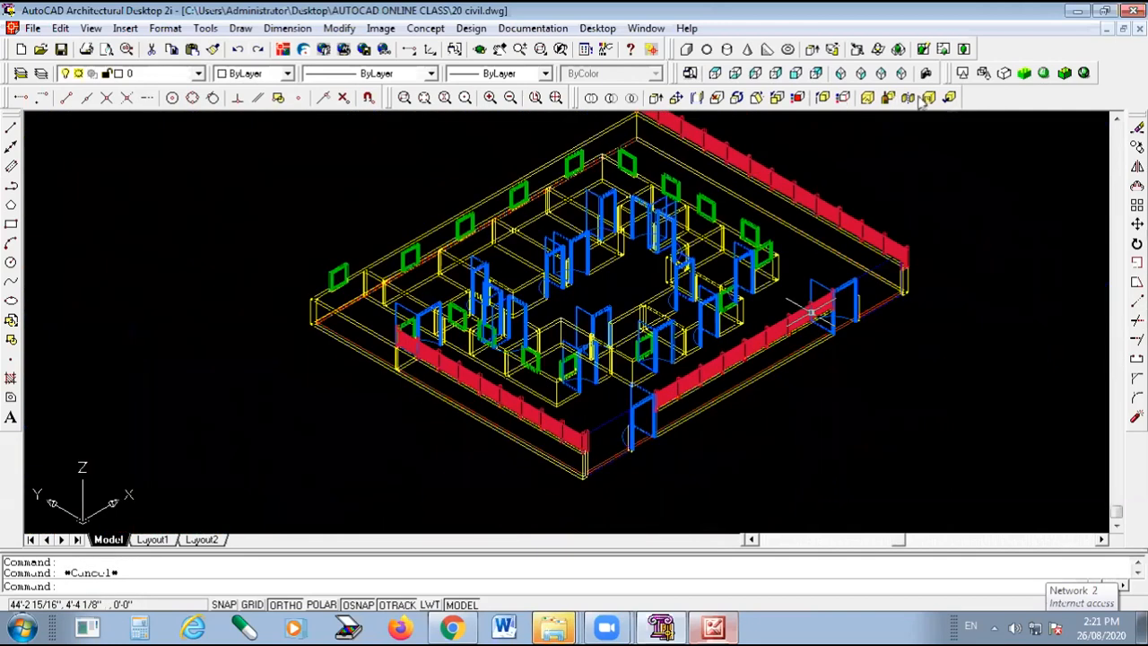
left_click(1060, 77)
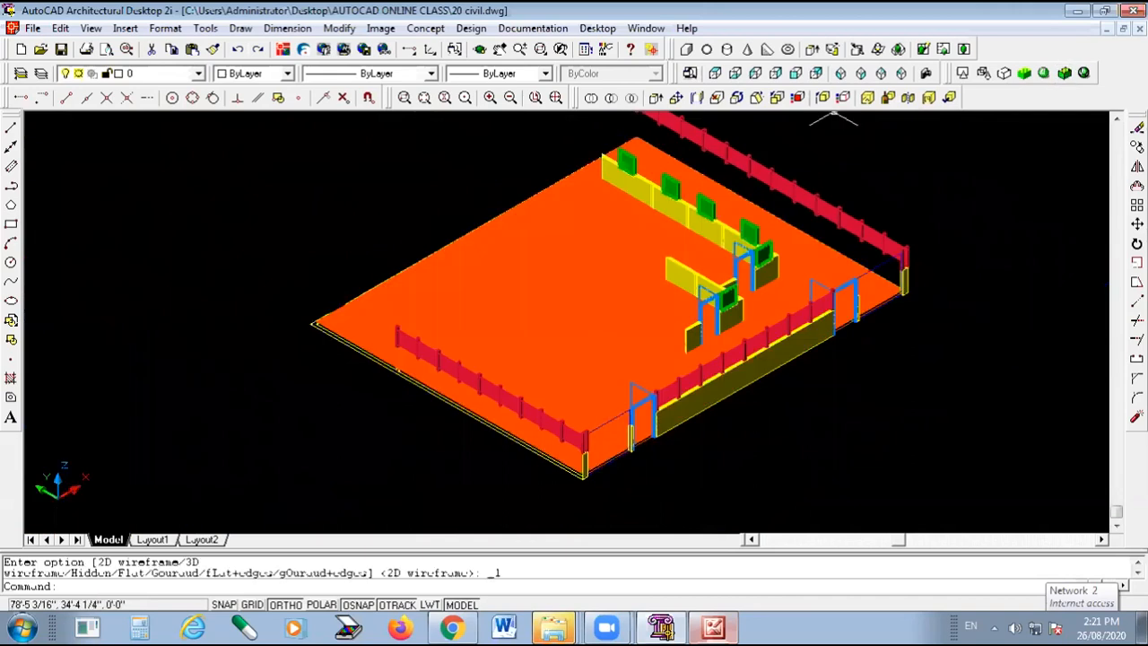
left_click(844, 75)
scroll(641, 433, "up", 2)
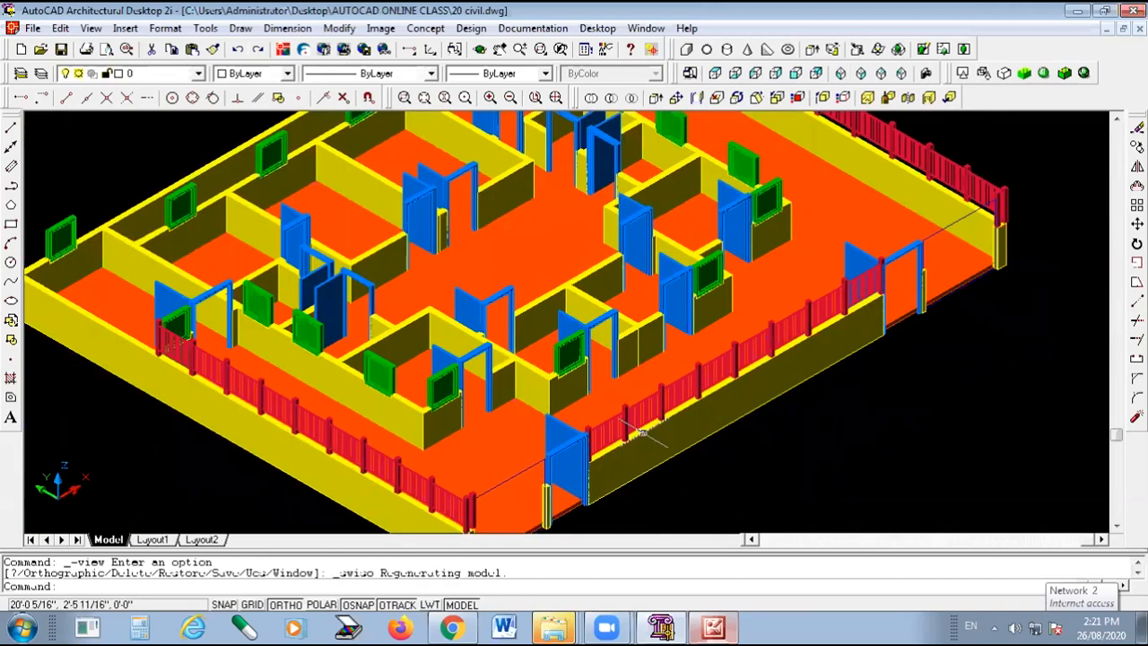
scroll(642, 434, "down", 3)
scroll(603, 159, "up", 1)
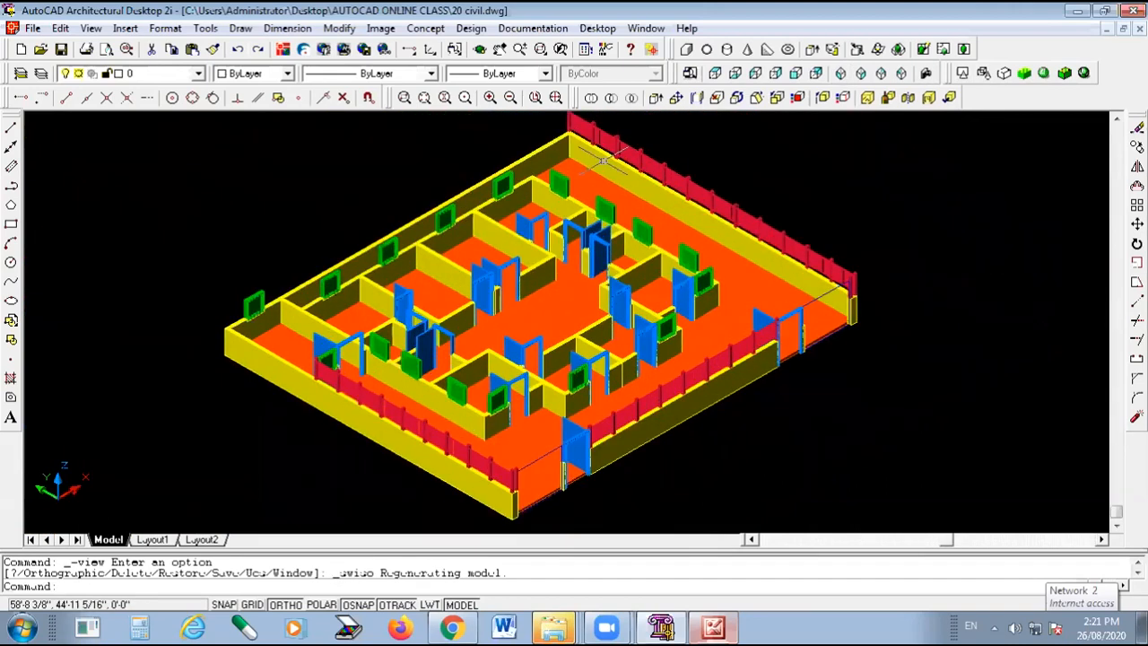
scroll(638, 186, "down", 2)
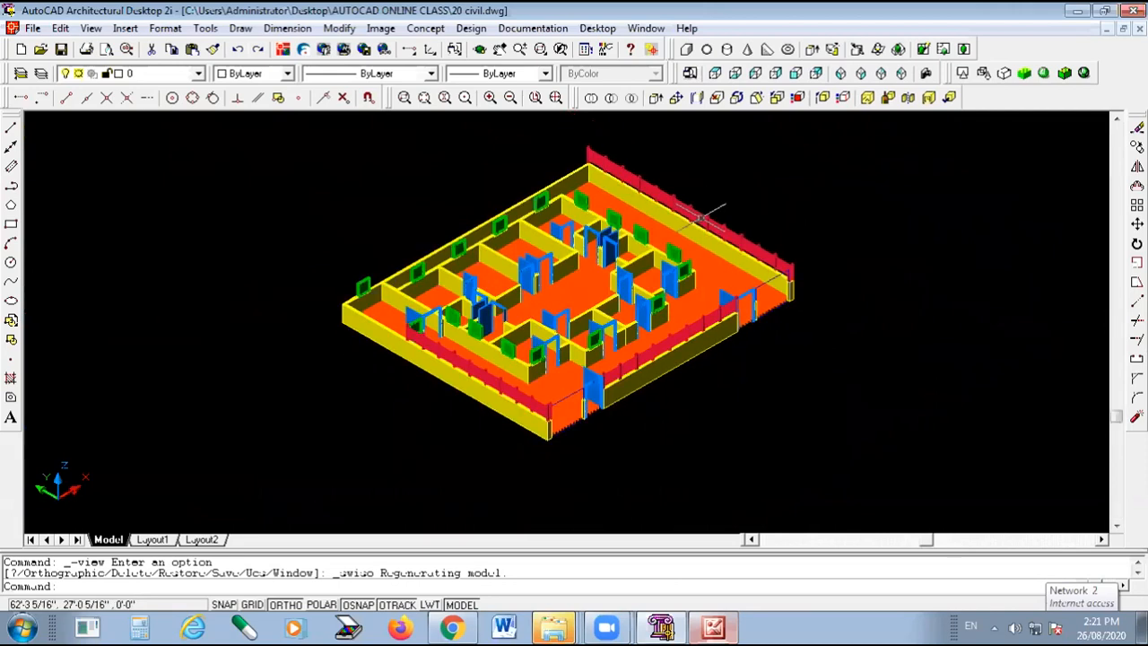
scroll(702, 217, "up", 1)
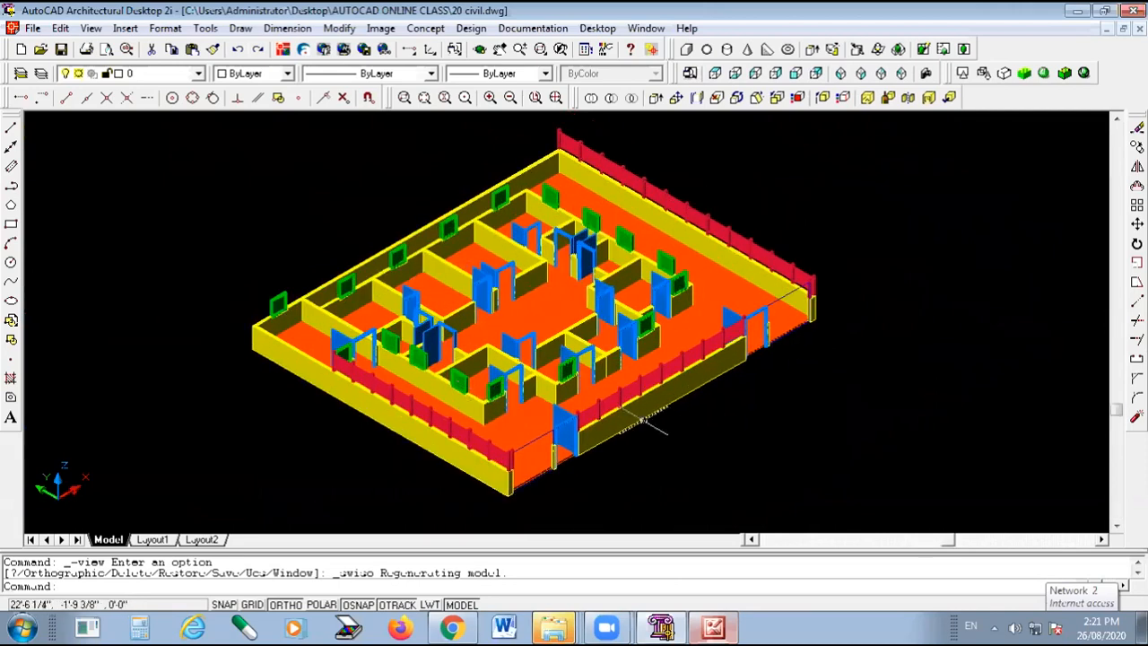
scroll(632, 404, "up", 2)
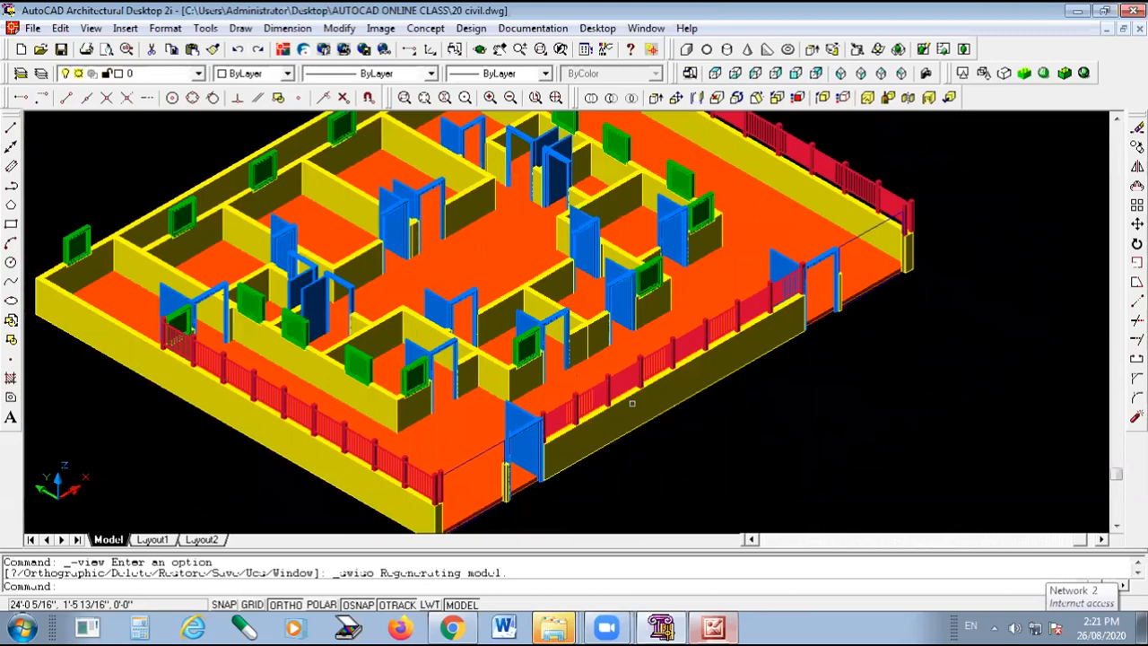
scroll(395, 422, "up", 3)
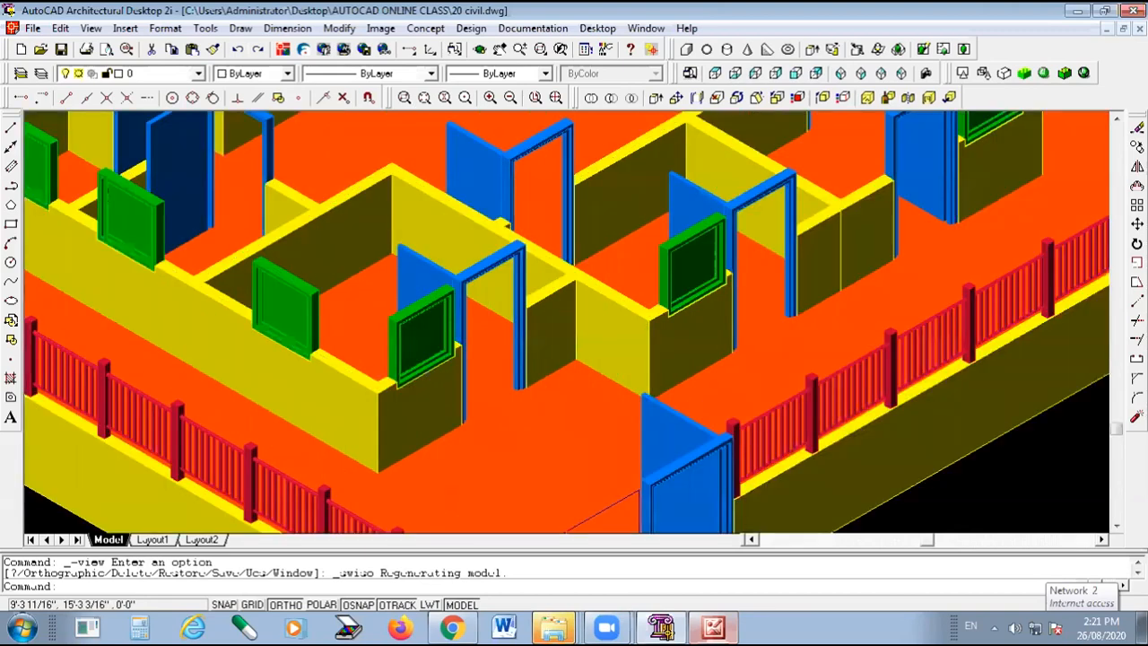
scroll(619, 507, "down", 5)
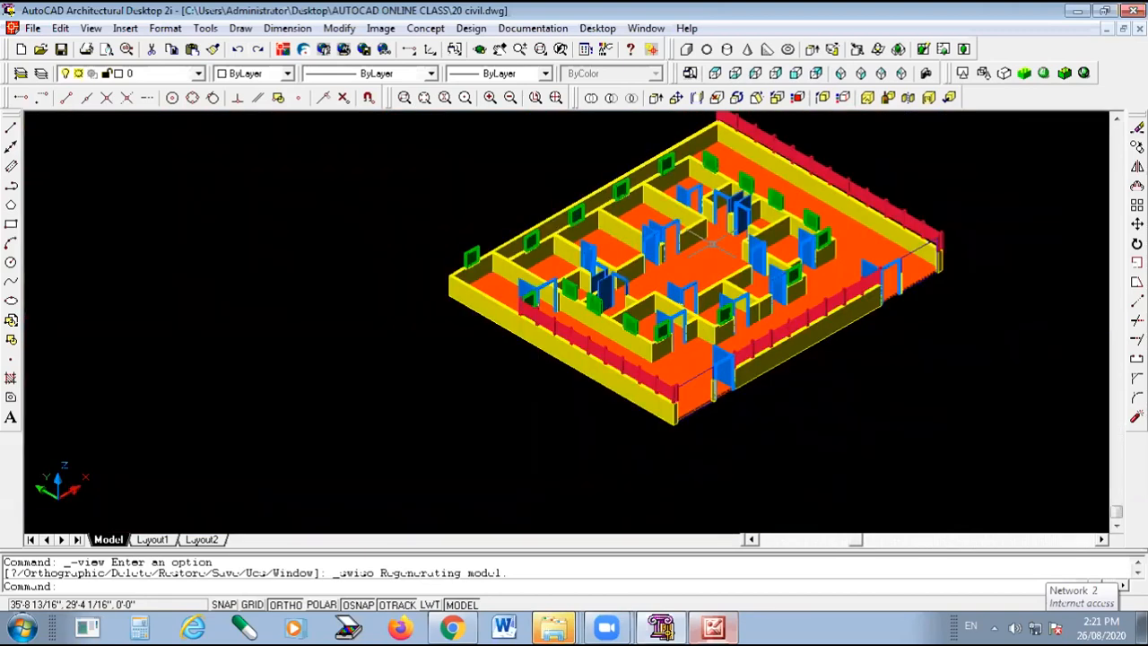
scroll(711, 242, "up", 1)
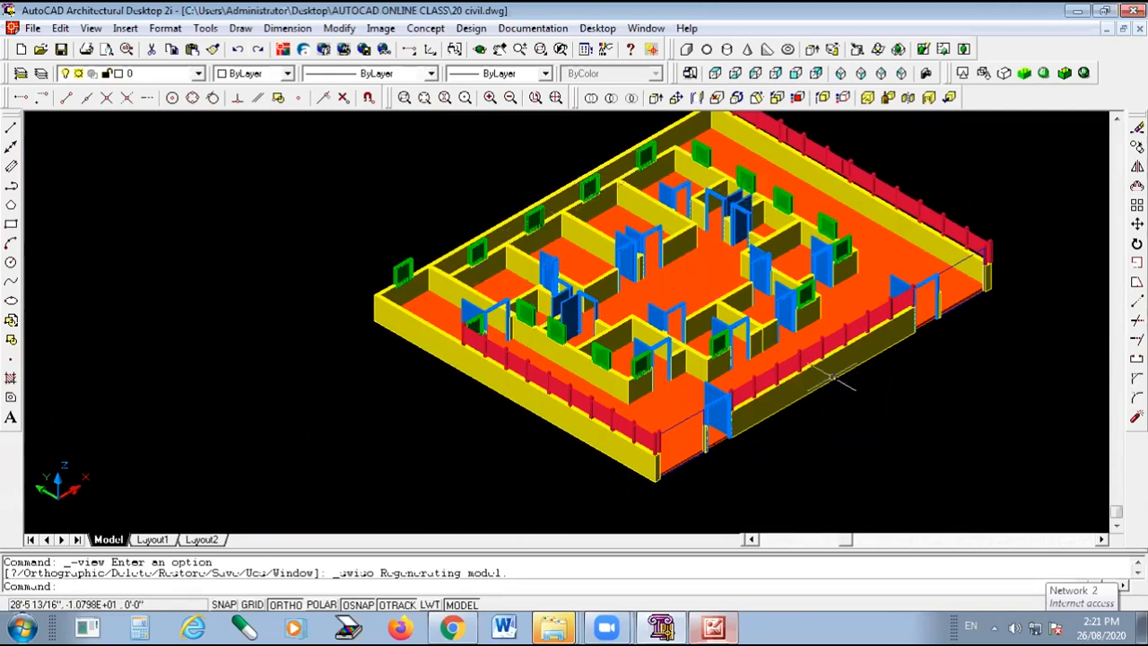
Return to the top view in 2D wireframe and begin a selection window across the upper part of the right boundary wall.
left_click(715, 76)
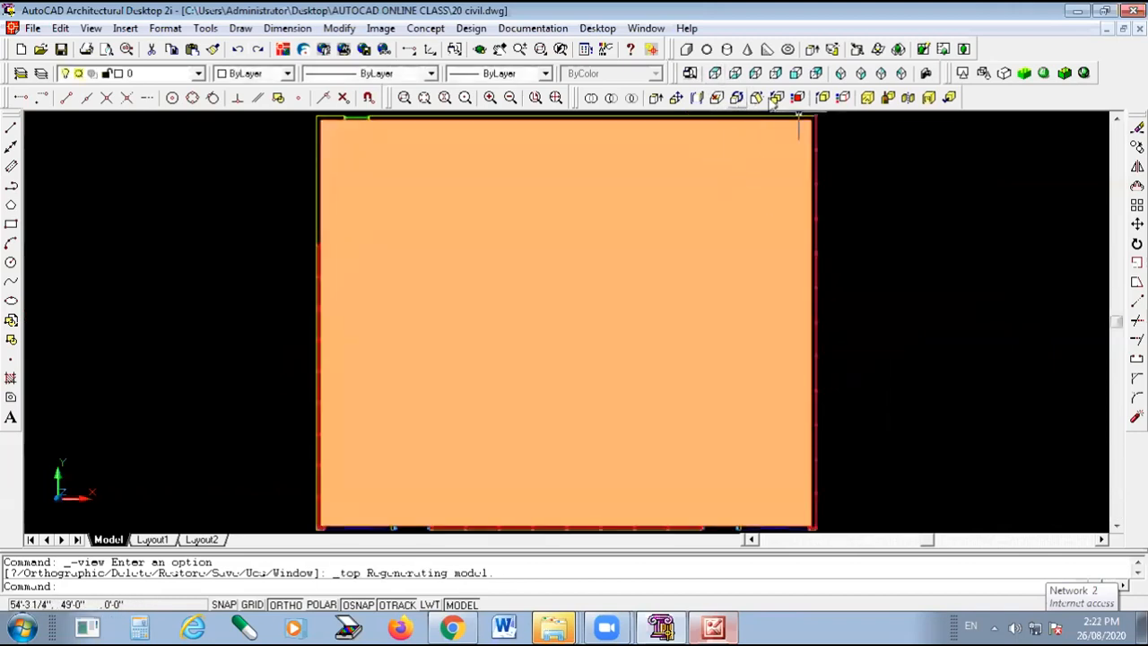
left_click(963, 74)
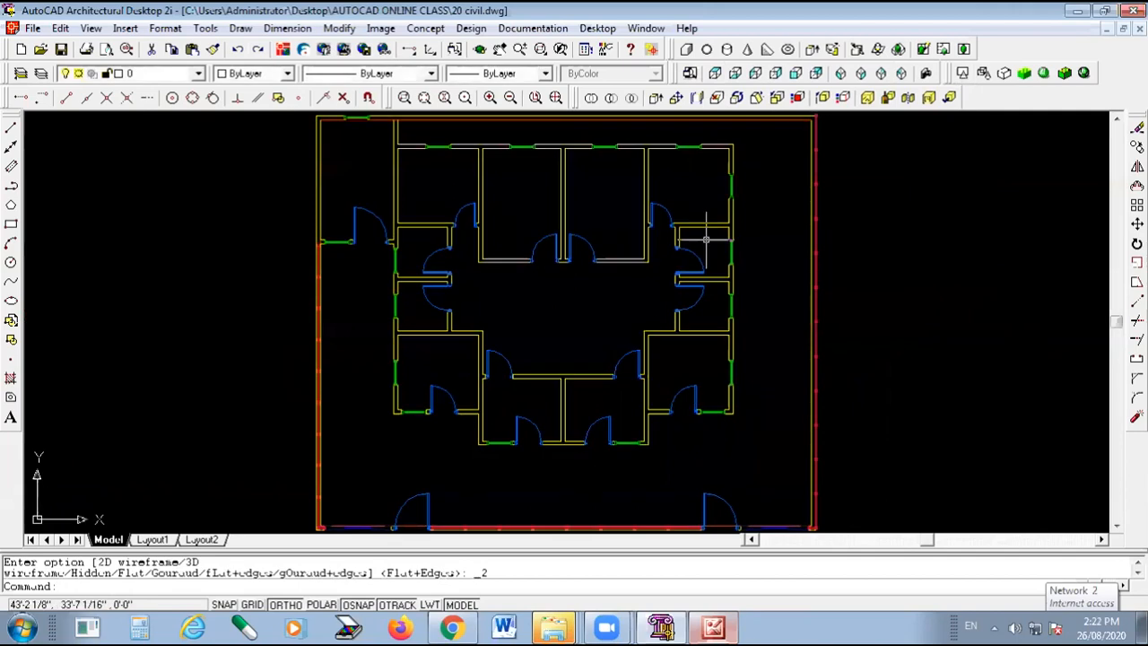
left_click(756, 146)
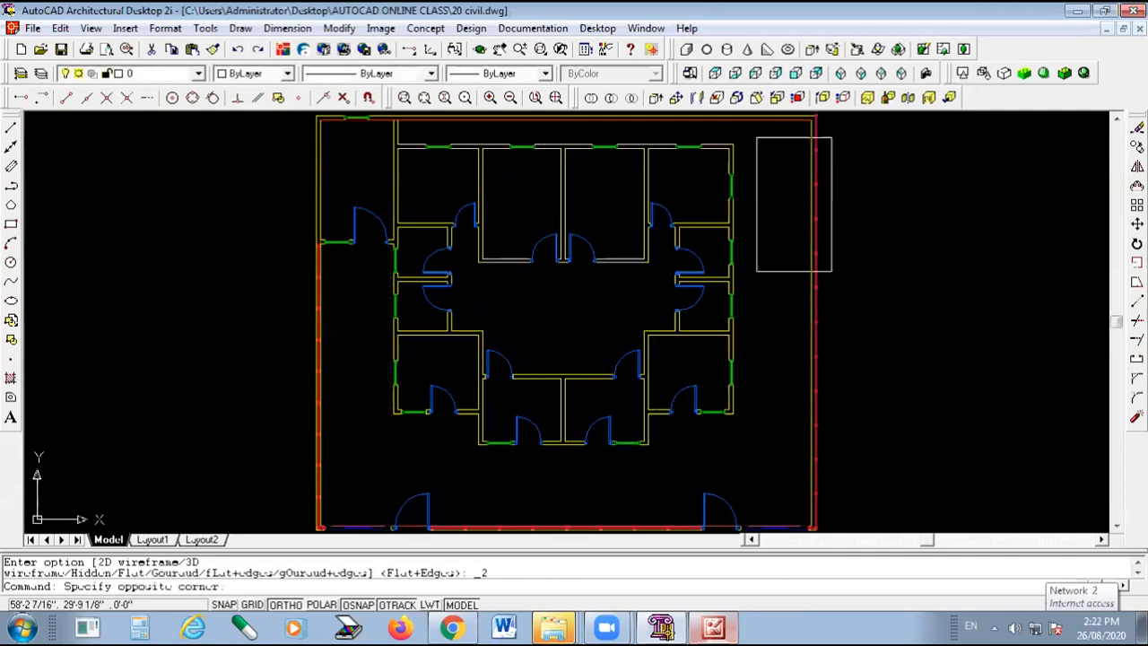
left_click(769, 289)
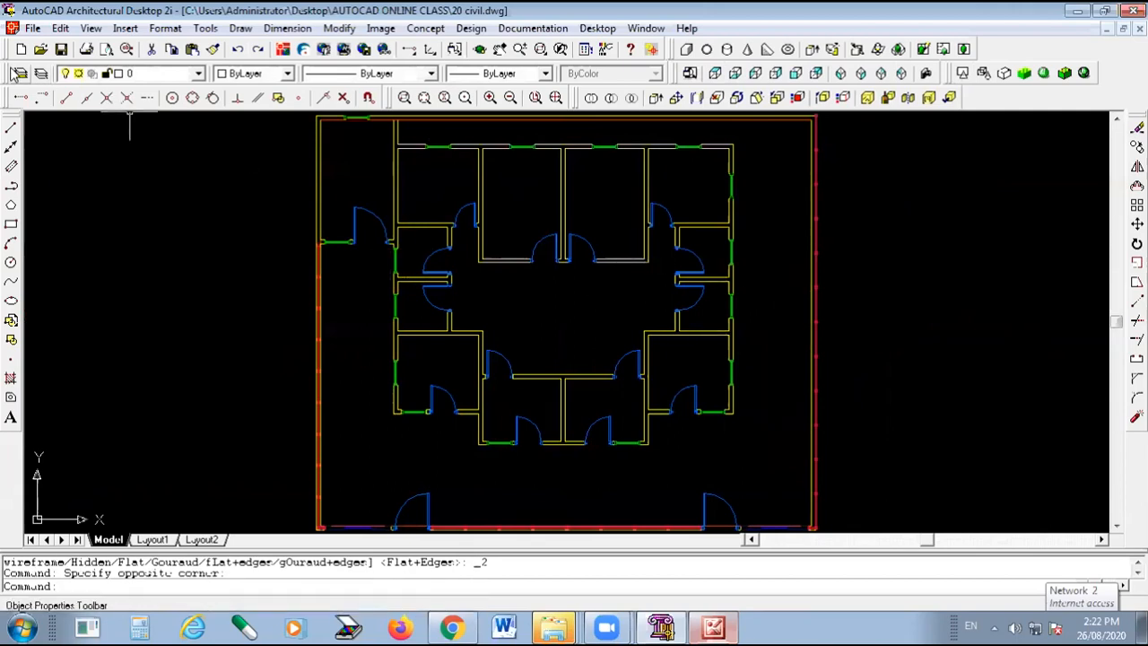
left_click_drag(9, 78, 244, 79)
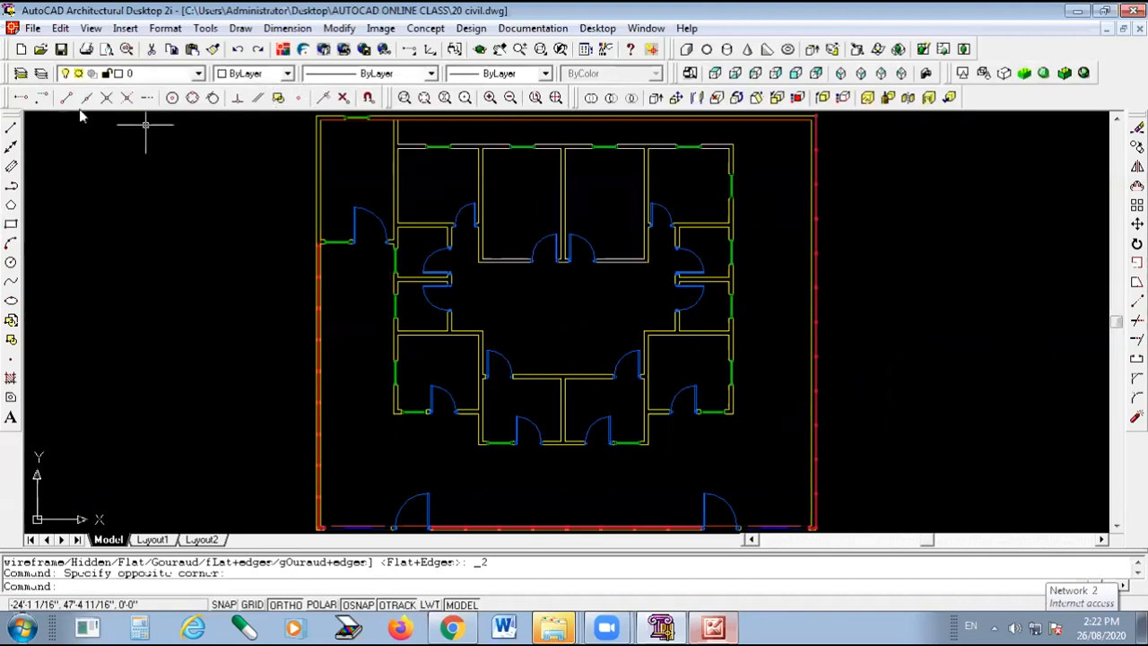
Turn off layers 0, A-Door, A-Flor-Hral, A-Glaz and A-Roof so only the walls remain displayed.
left_click(199, 73)
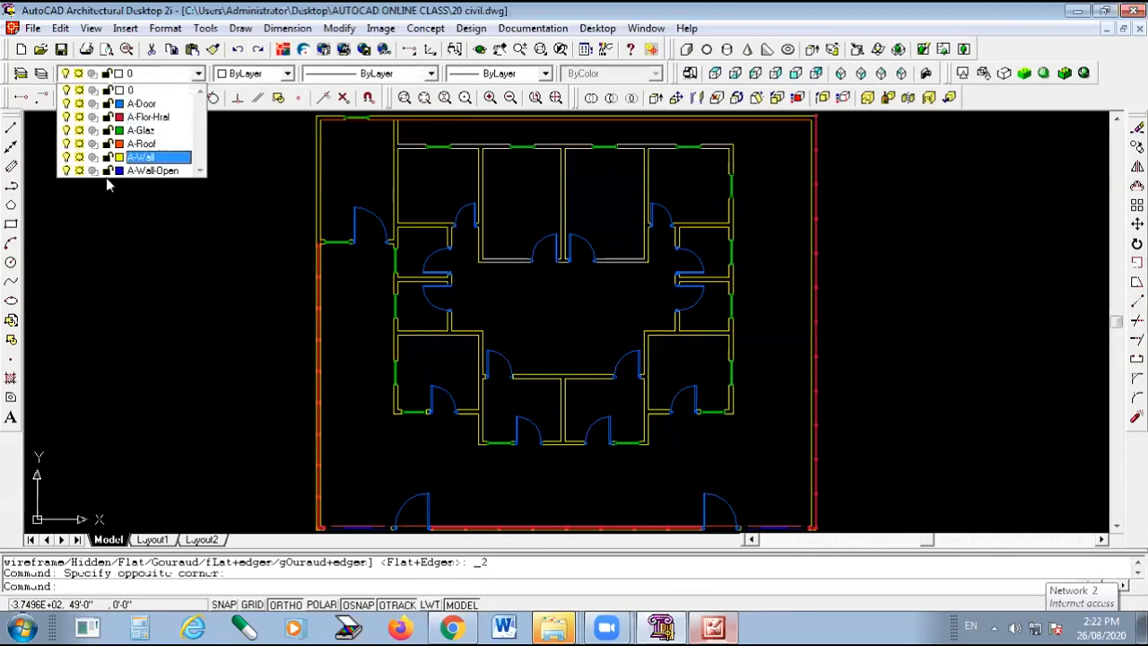
left_click(65, 144)
left_click(66, 132)
left_click(66, 119)
left_click(65, 104)
left_click(65, 90)
left_click(131, 265)
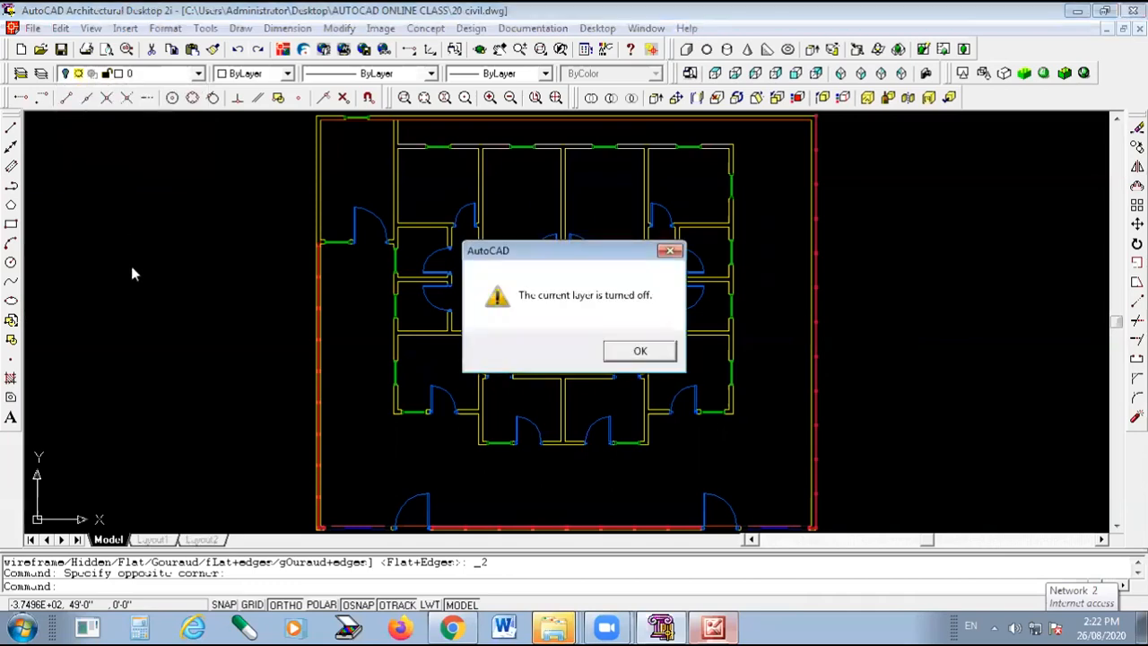
left_click(639, 351)
Set the base height of all house walls and the rear boundary wall to 10'.
scroll(619, 377, "down", 2)
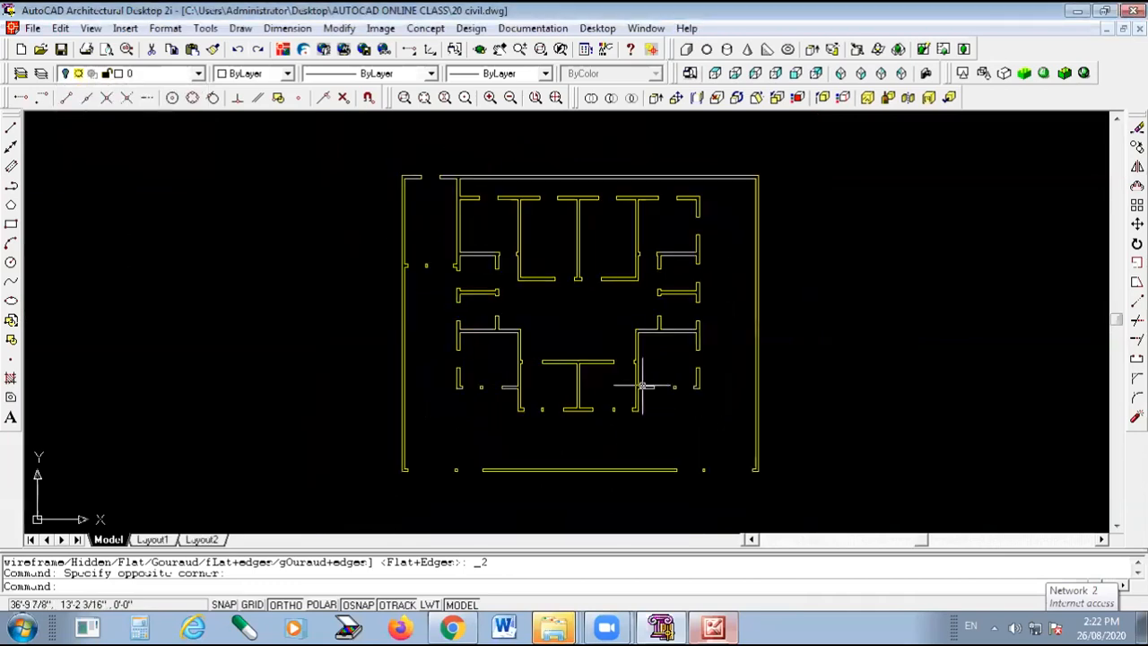
left_click(722, 192)
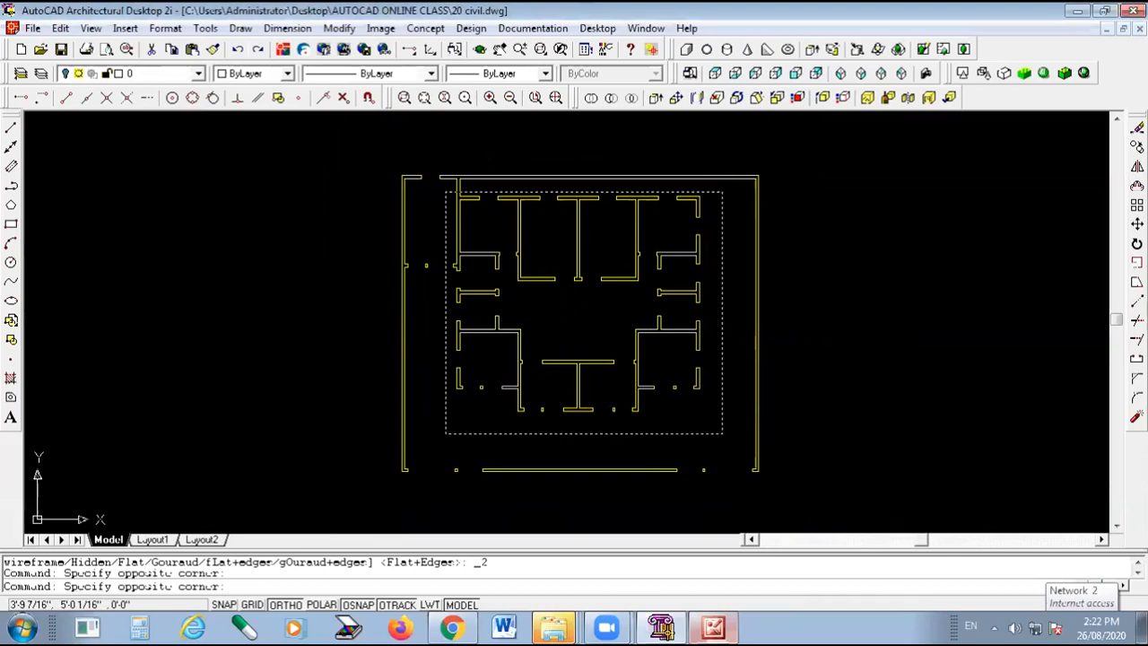
left_click(446, 434)
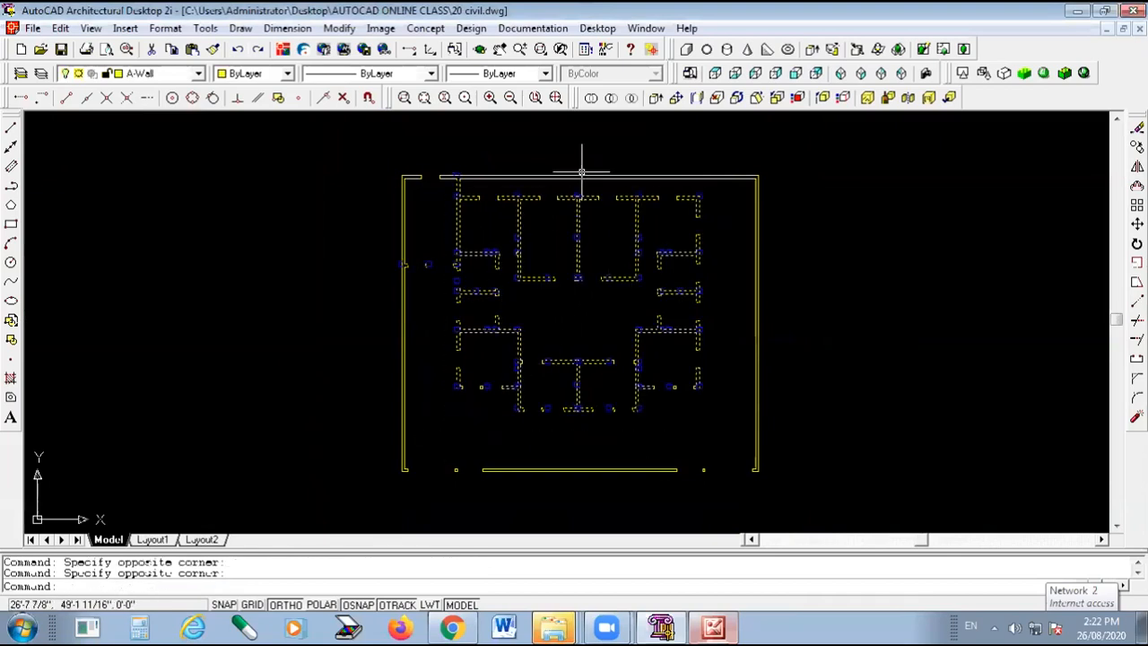
scroll(581, 171, "up", 2)
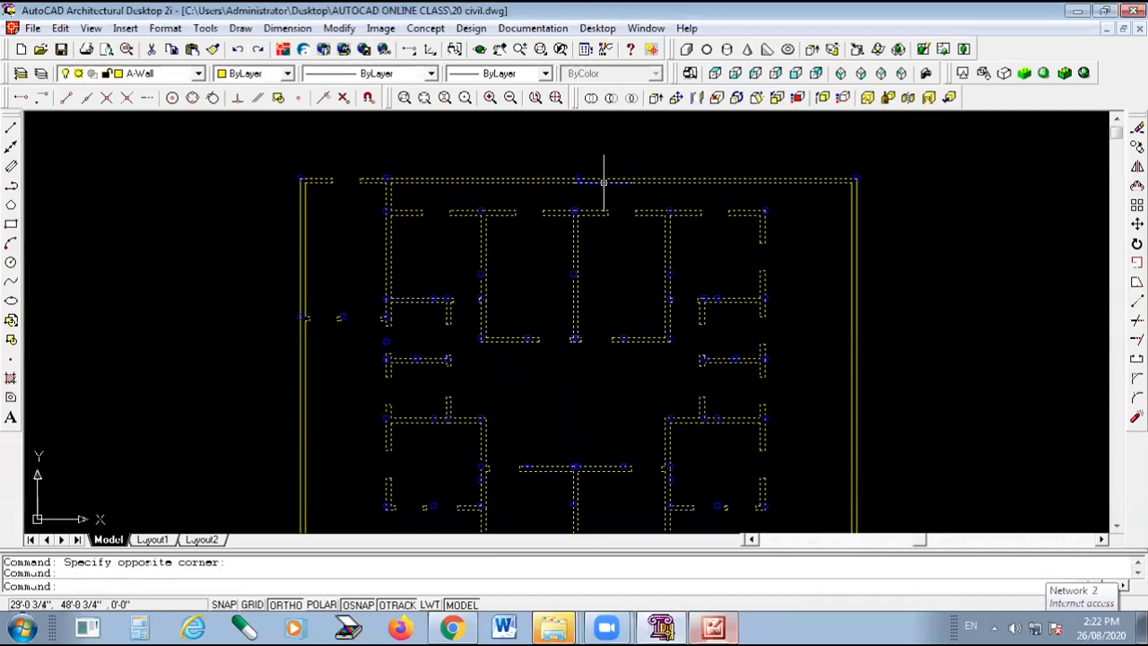
scroll(682, 175, "down", 3)
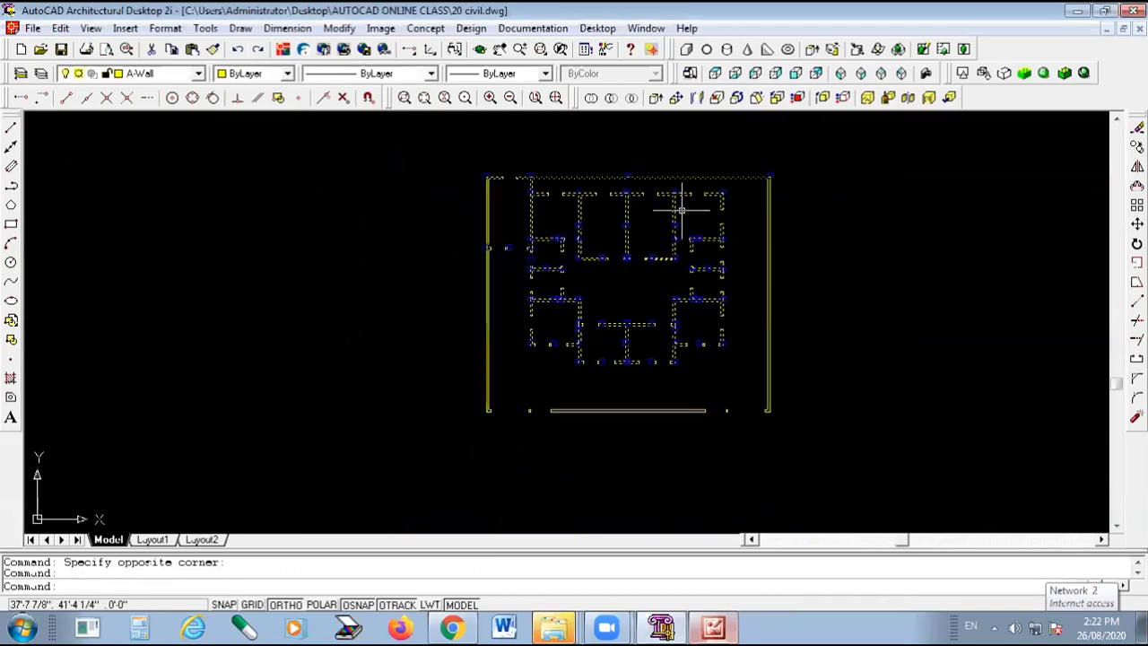
scroll(658, 327, "up", 1)
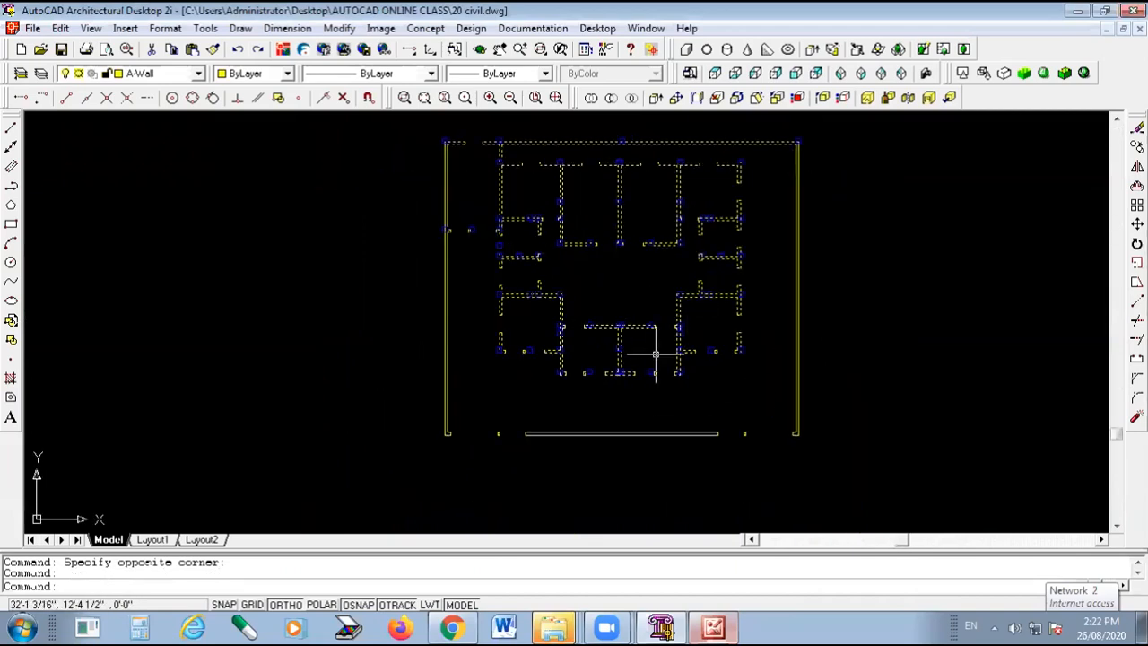
right_click(657, 249)
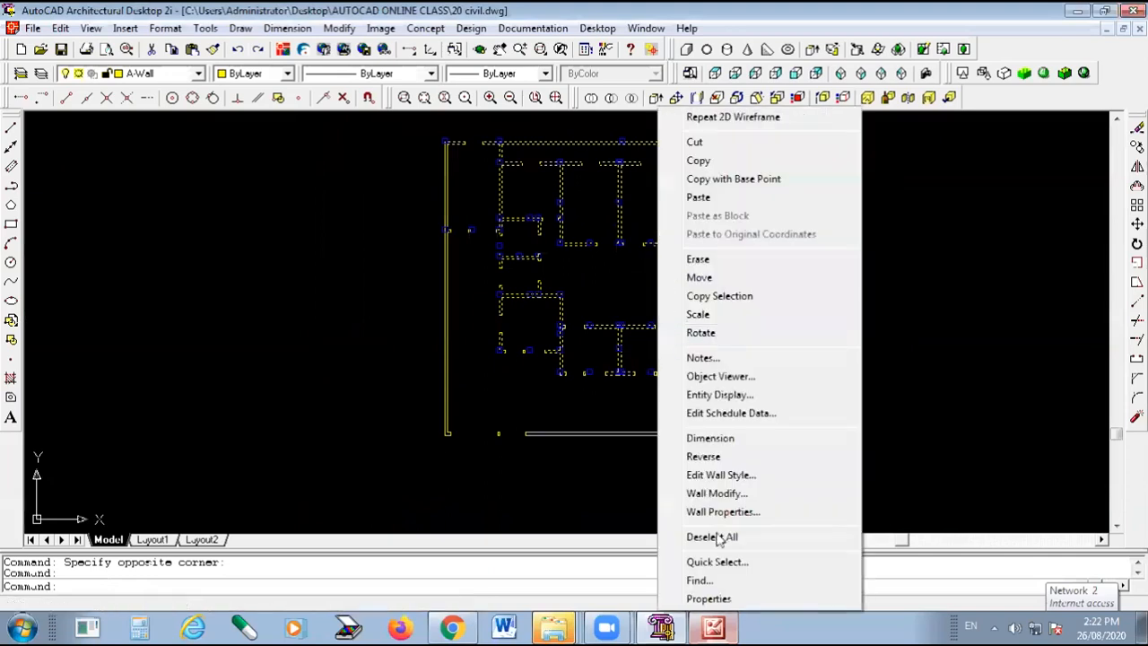
left_click(709, 599)
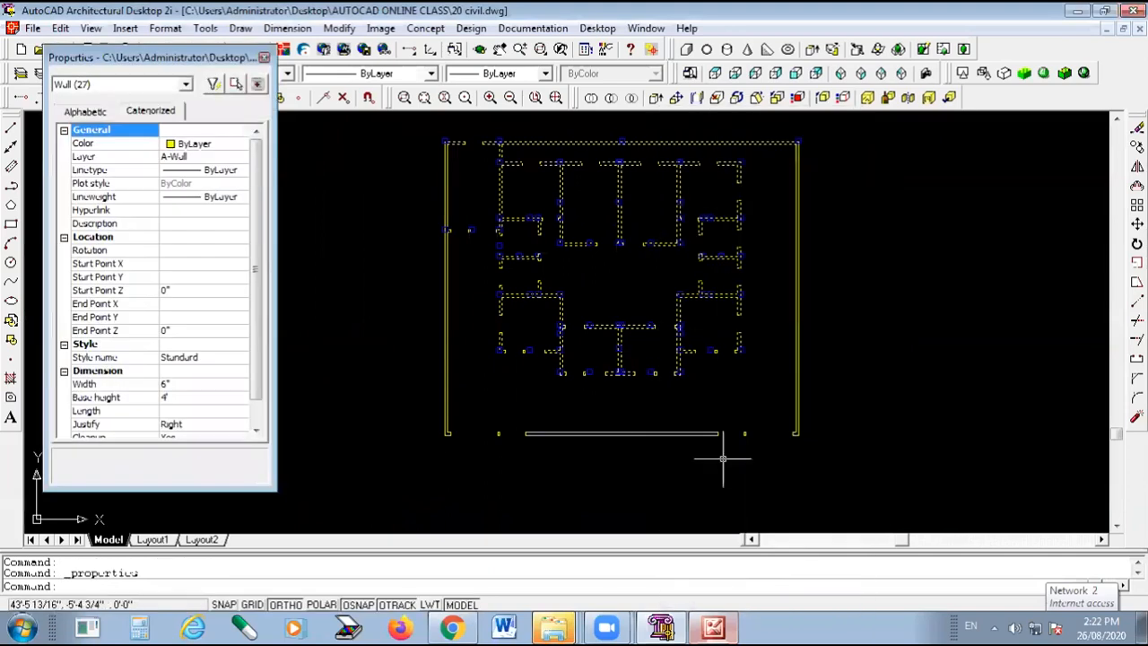
left_click(165, 397)
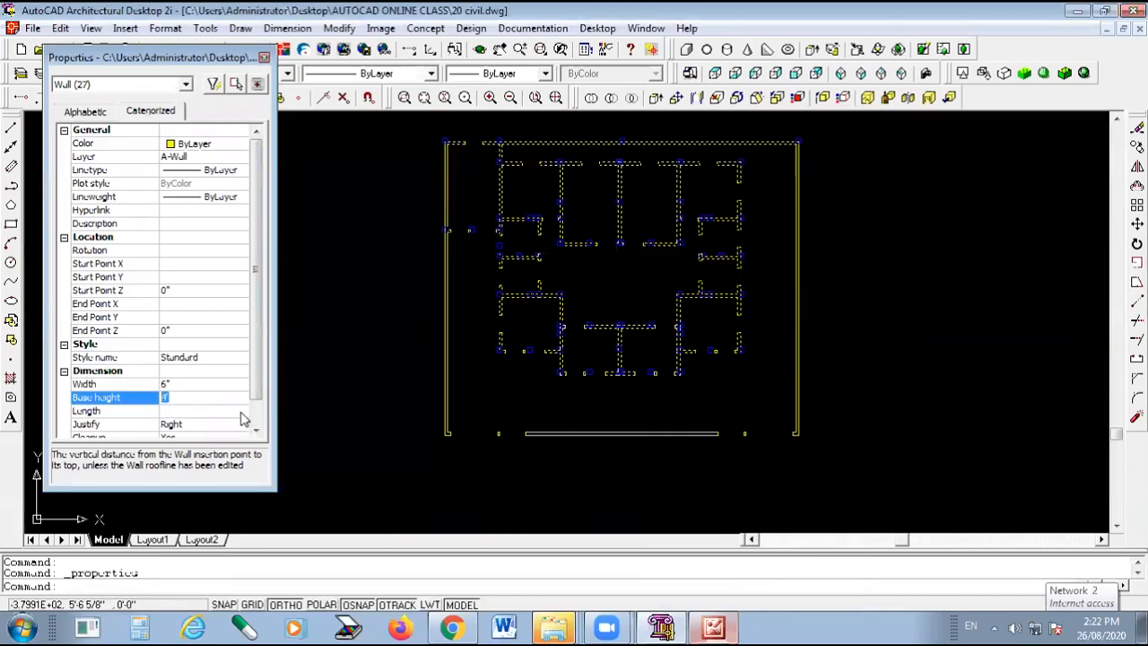
type("10'")
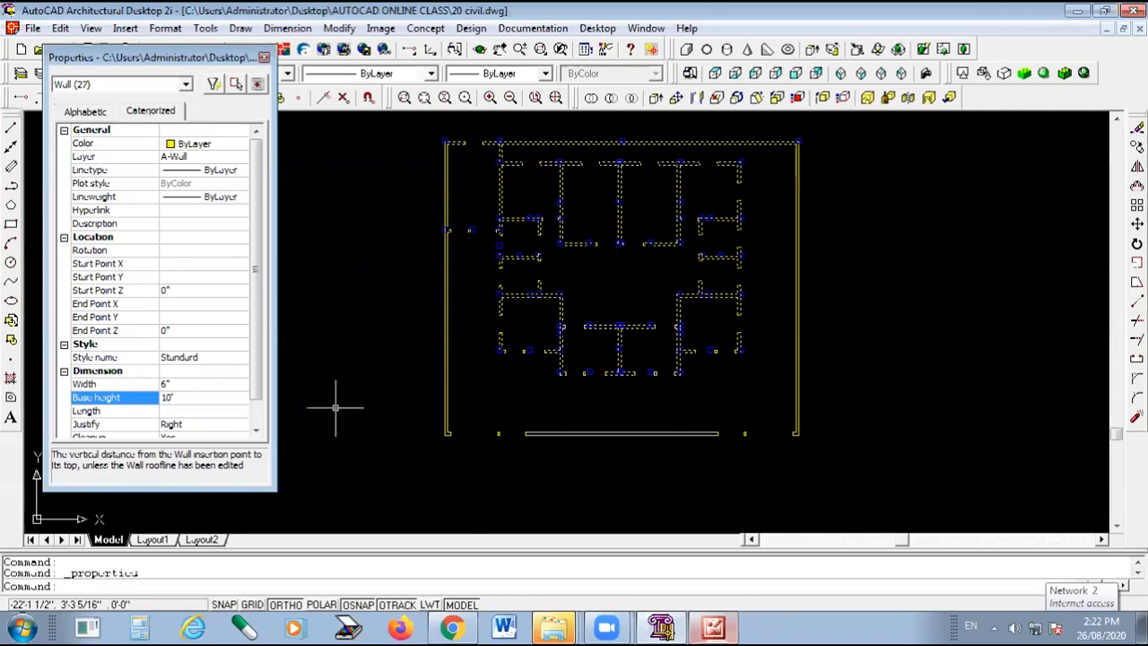
left_click(263, 56)
Turn layers 0, A-Door, A-Flor-Hral, A-Glaz and A-Roof back on.
scroll(449, 202, "up", 1)
scroll(449, 203, "up", 2)
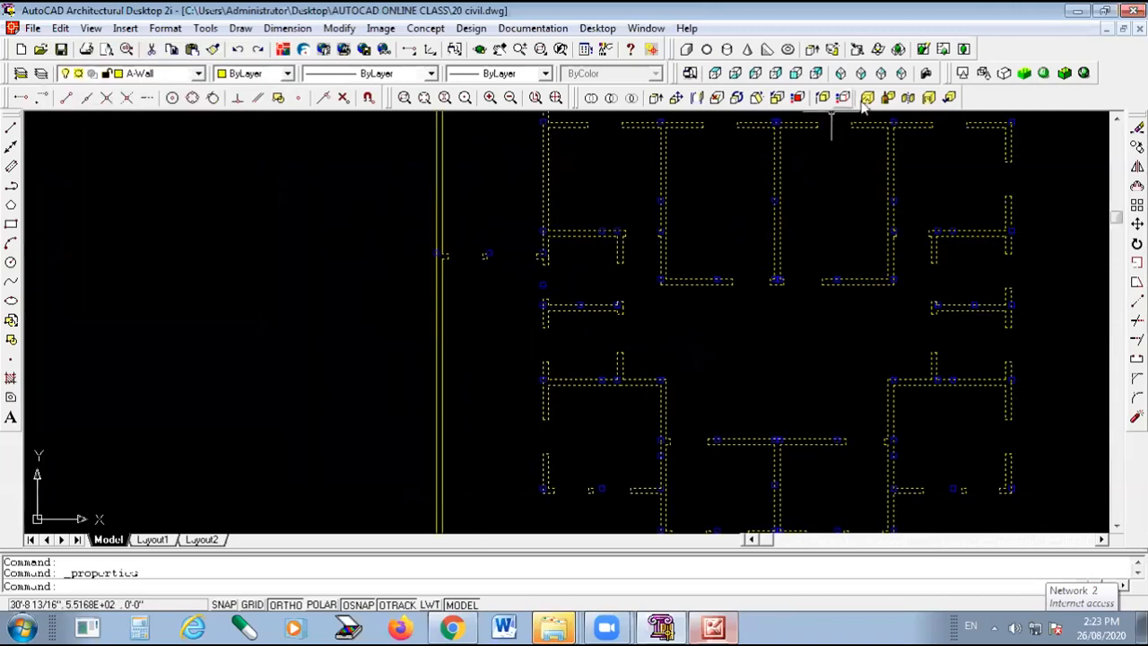
left_click(198, 73)
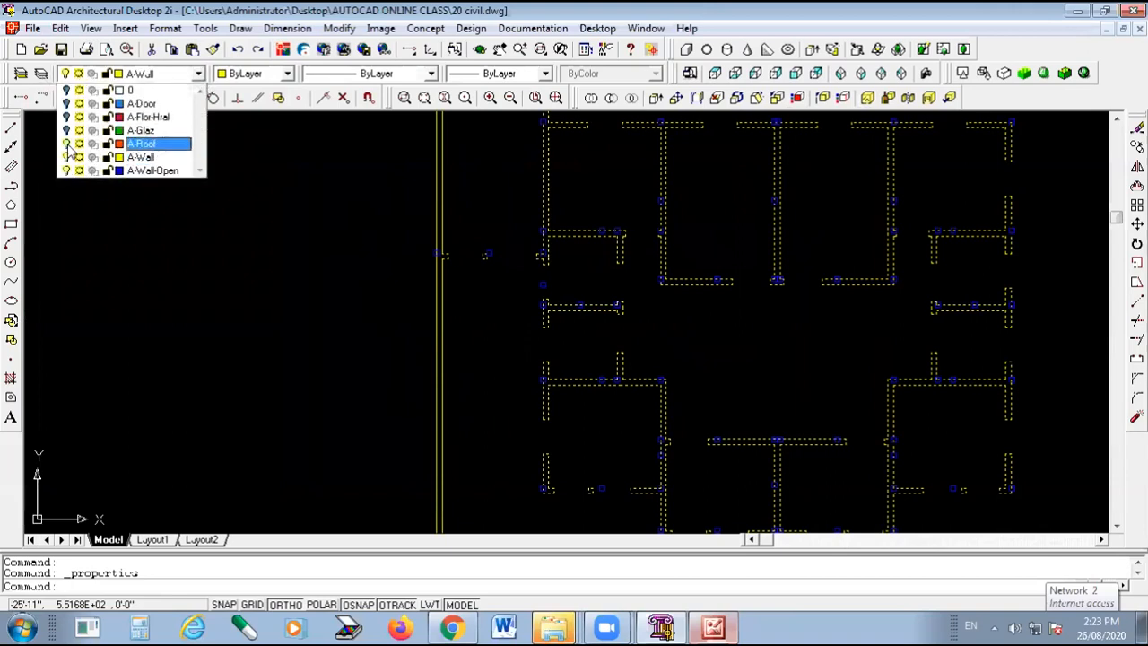
left_click(67, 104)
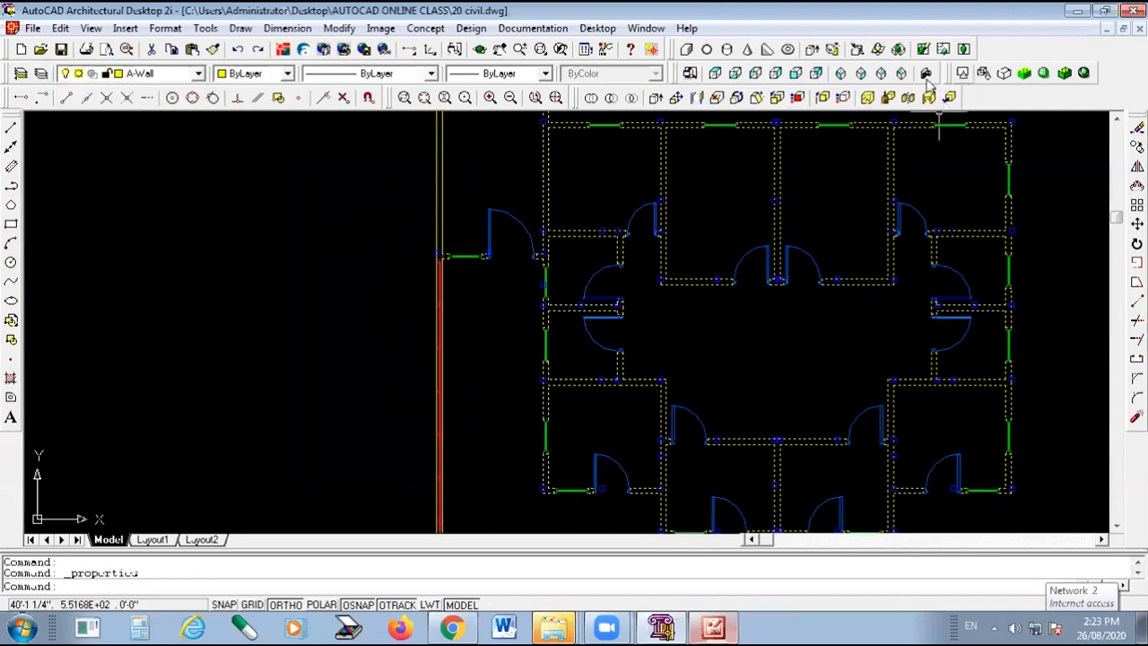
Show the house in the southwest isometric view with flat shading and inspect the raised walls.
left_click(840, 72)
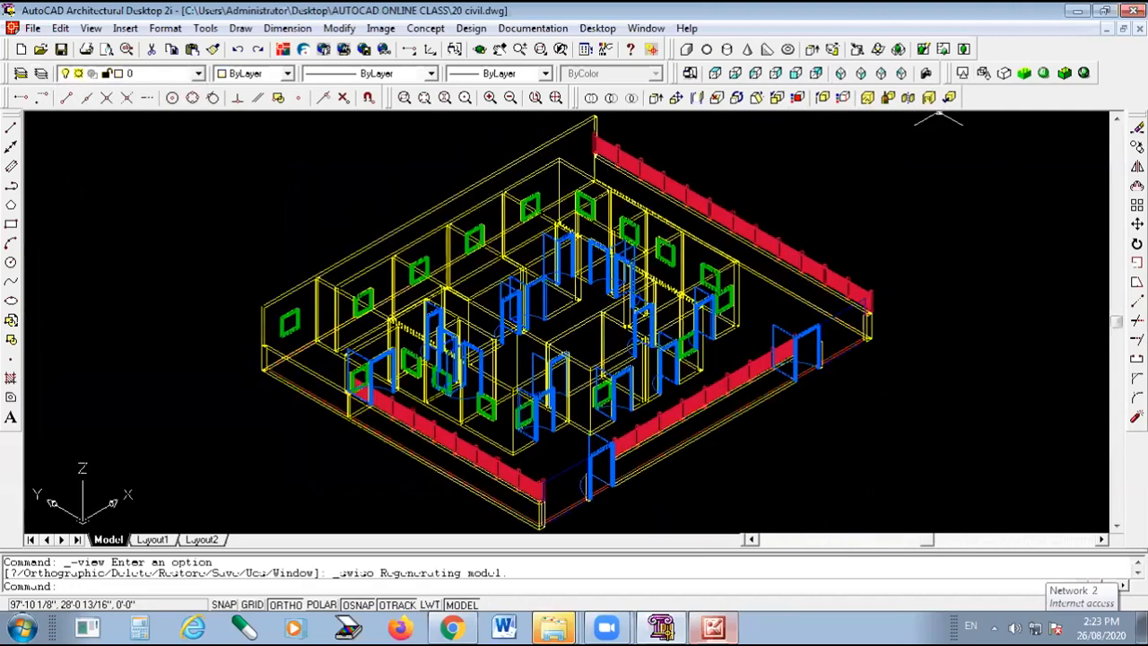
left_click(1026, 73)
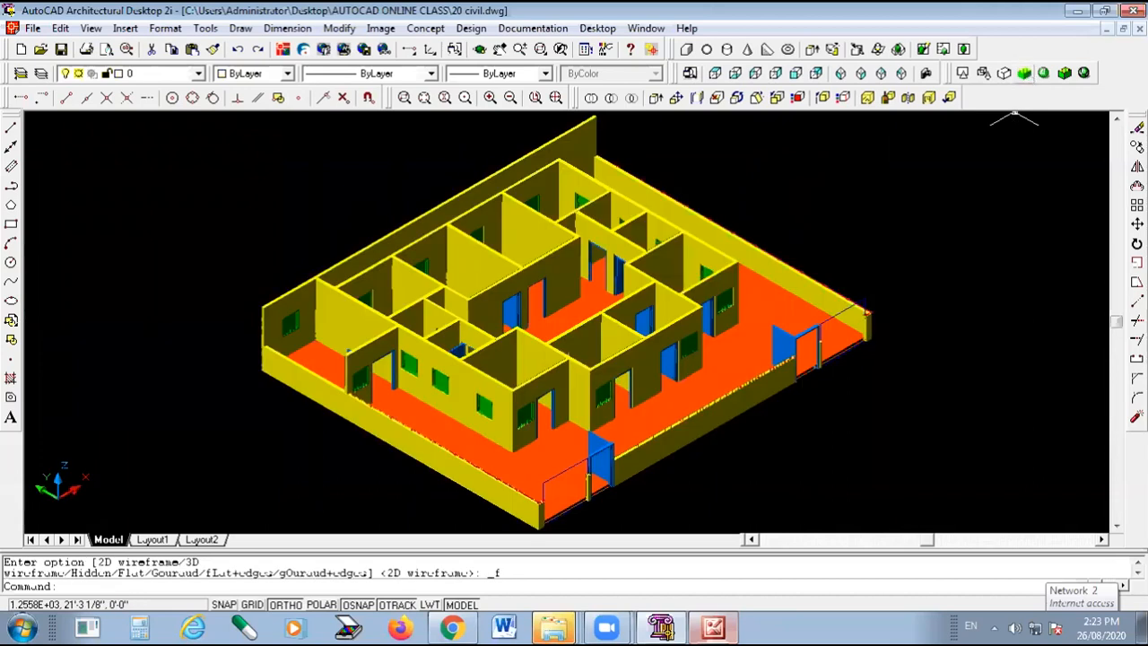
scroll(778, 294, "up", 1)
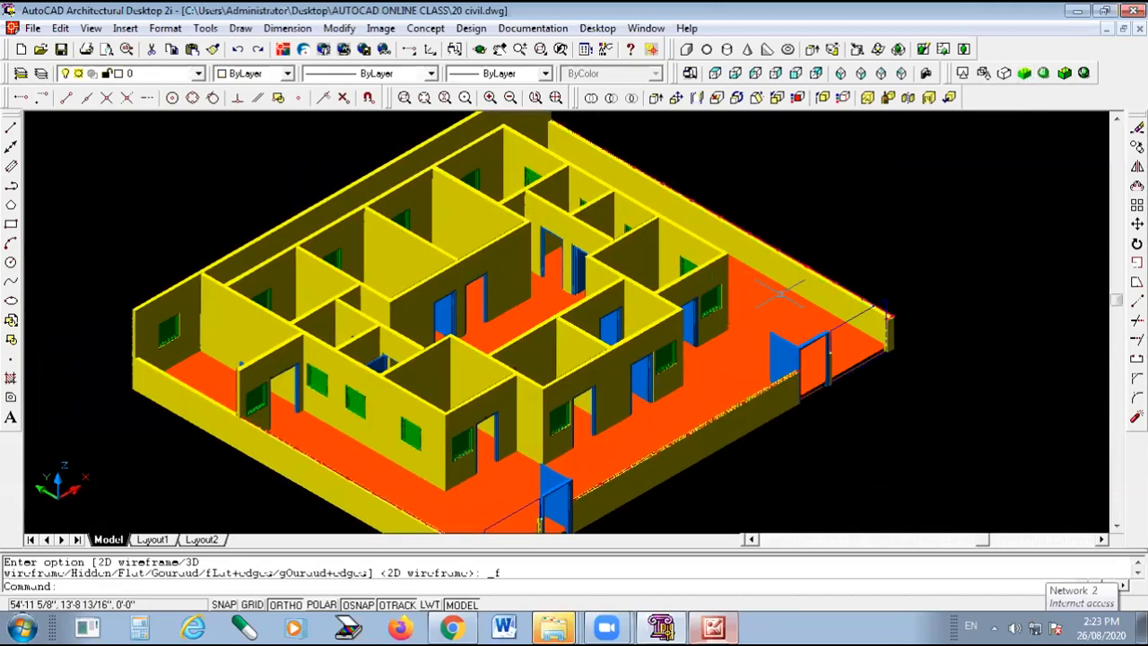
scroll(777, 292, "down", 2)
scroll(639, 371, "up", 1)
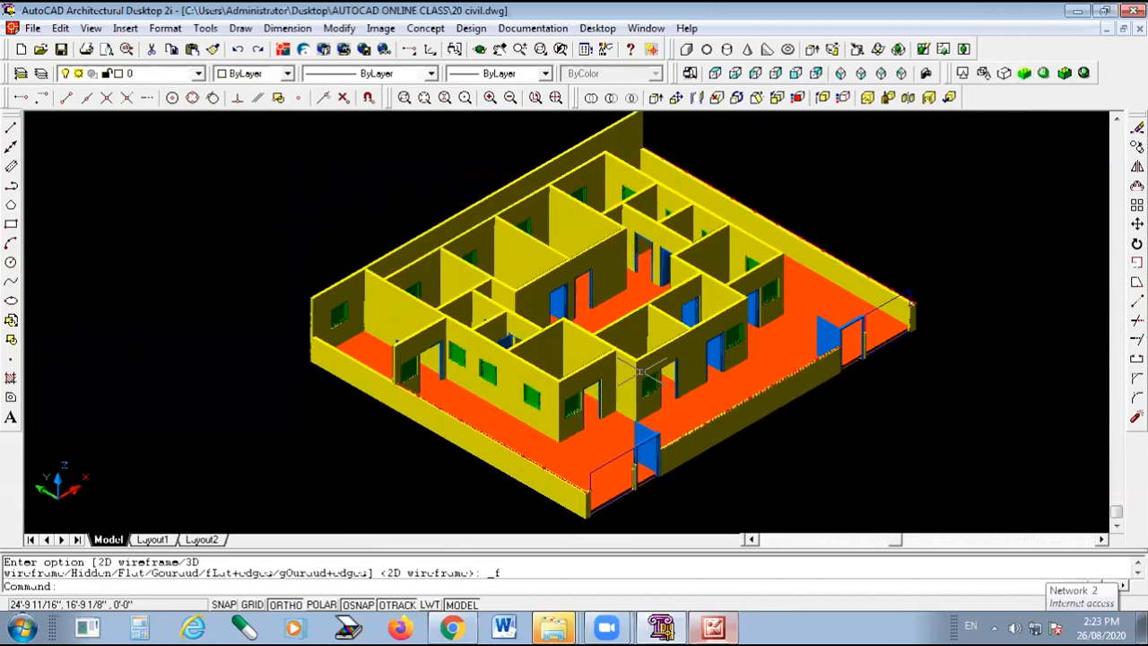
scroll(839, 348, "up", 1)
scroll(888, 283, "up", 2)
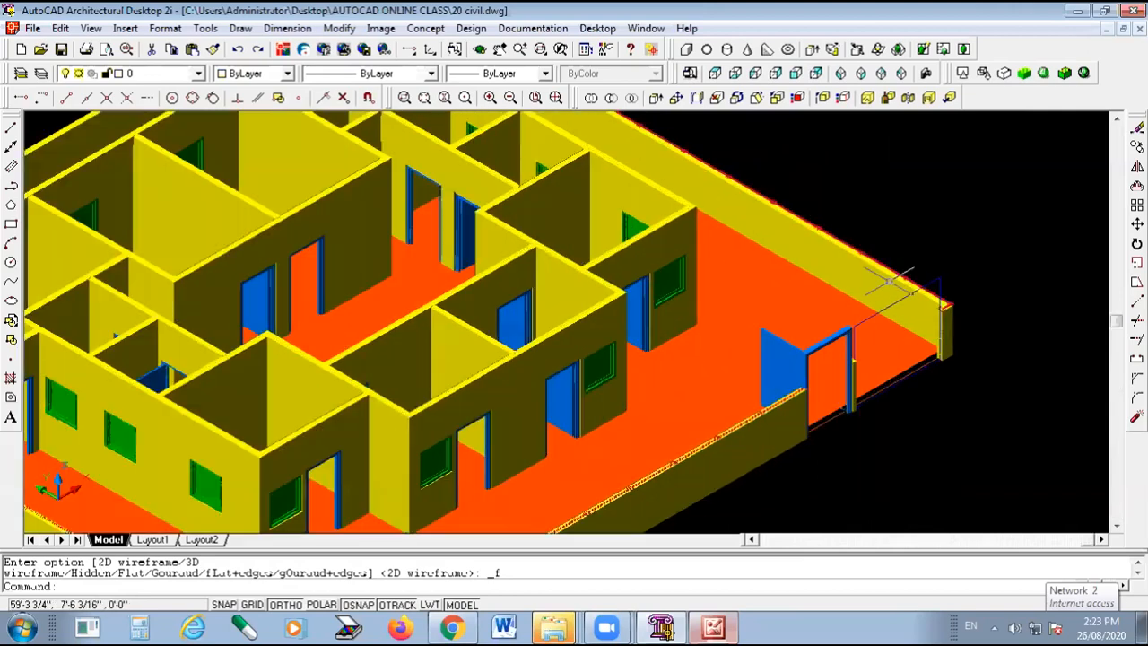
Reset the display through 2D wireframe and shade the southwest isometric model with flat shading plus edges.
left_click(963, 74)
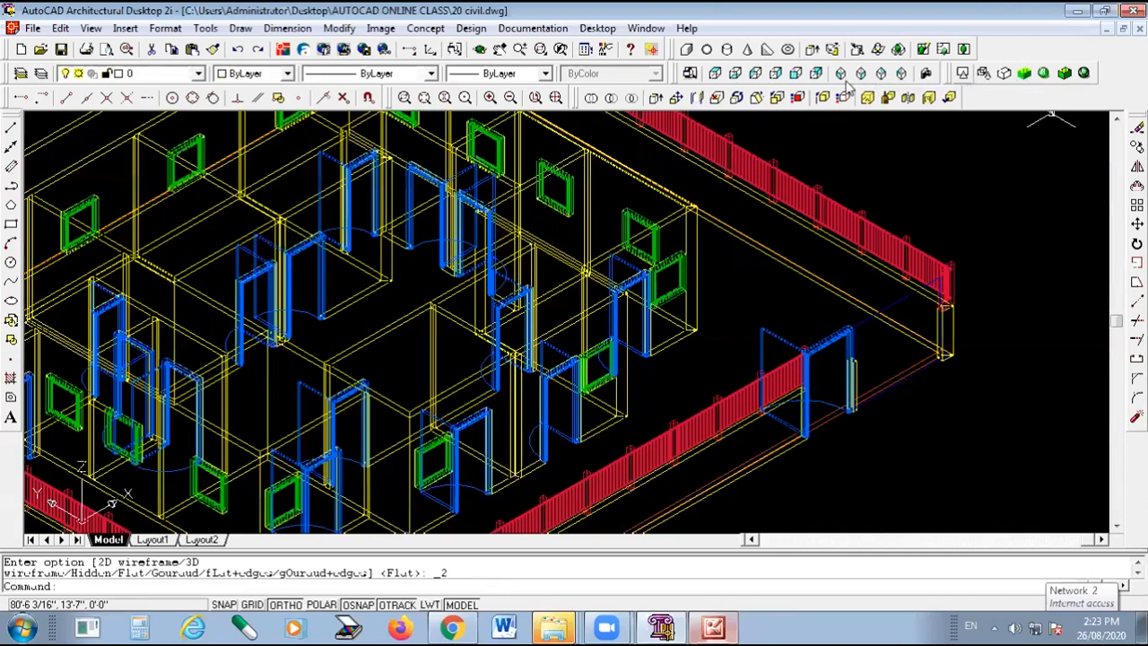
left_click(1024, 73)
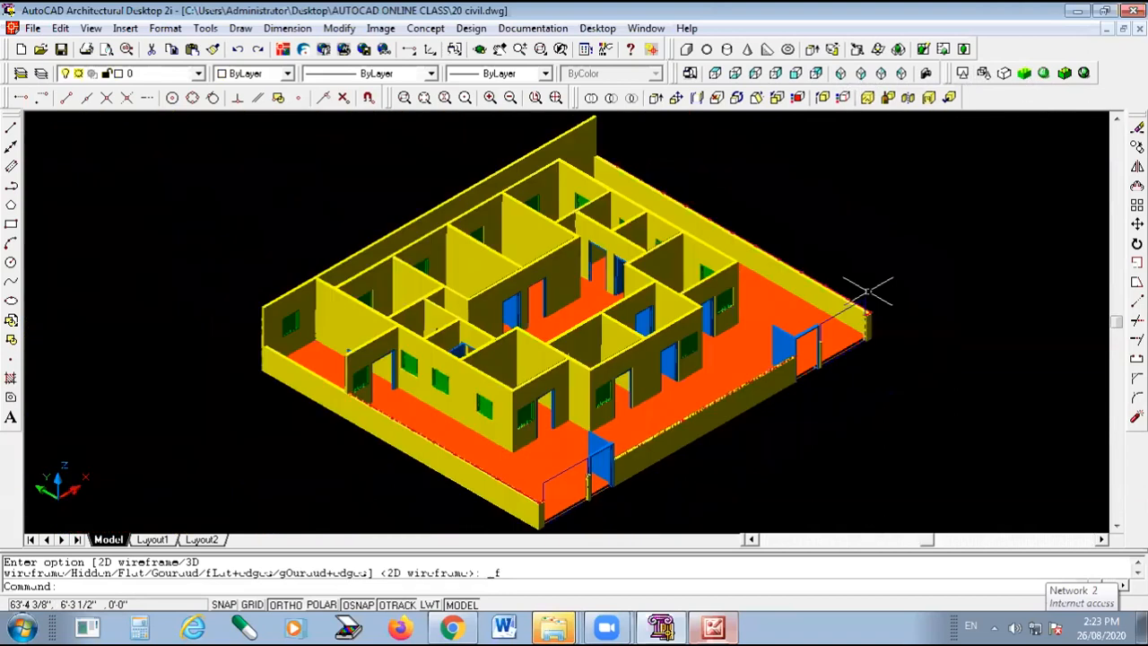
scroll(868, 292, "up", 2)
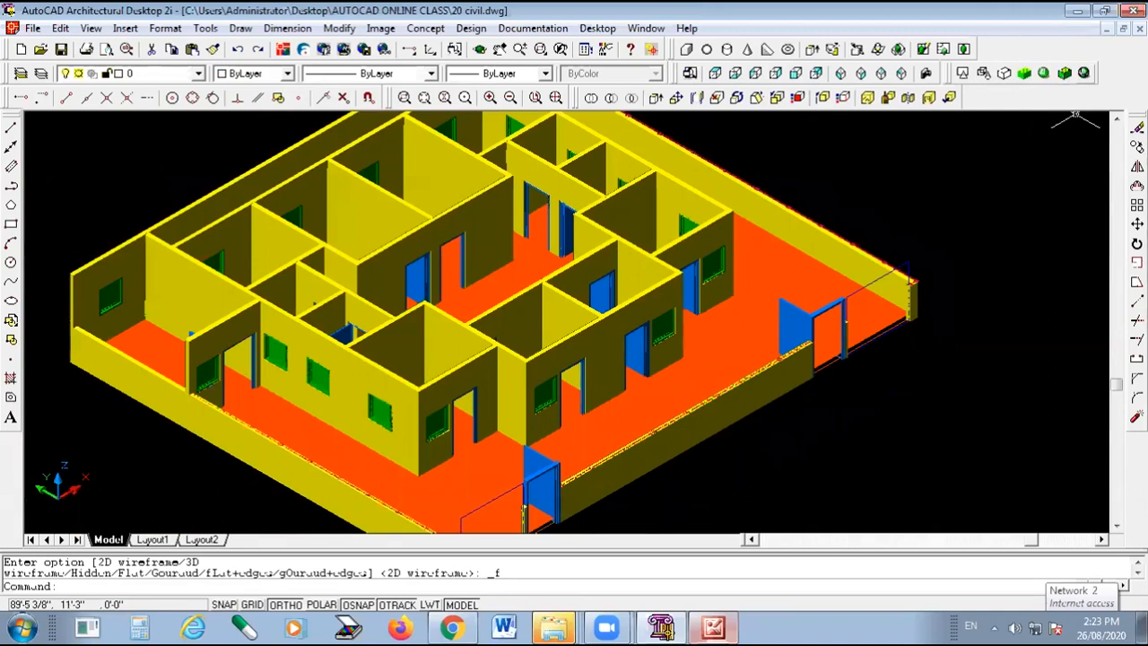
left_click(1065, 73)
scroll(594, 457, "up", 7)
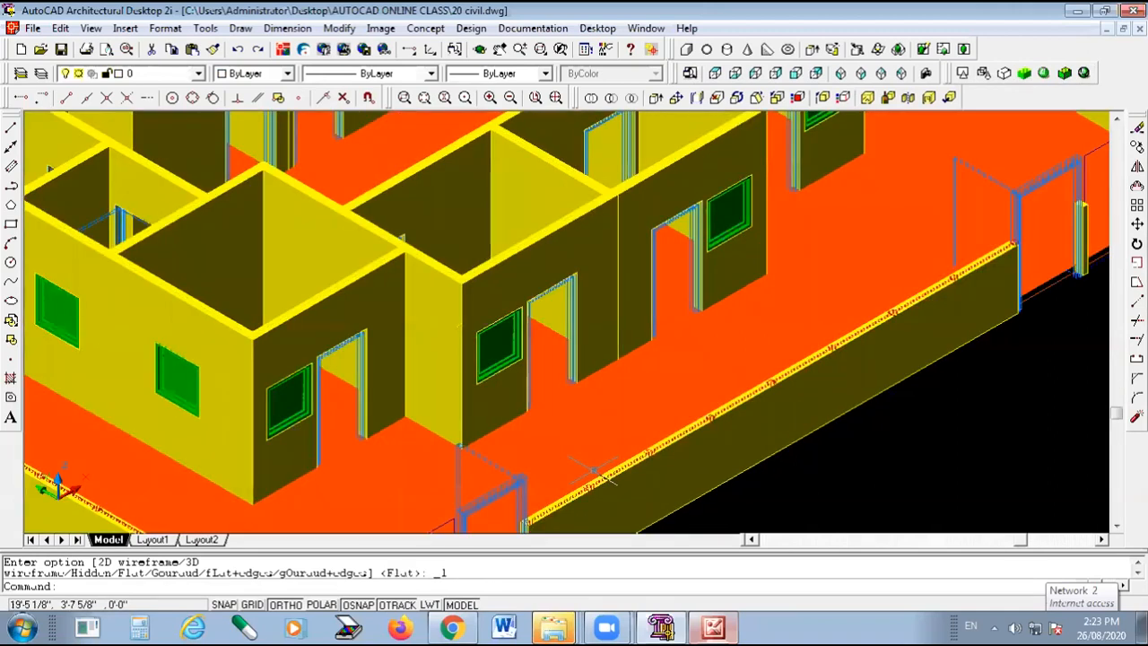
scroll(594, 469, "down", 7)
left_click(439, 490)
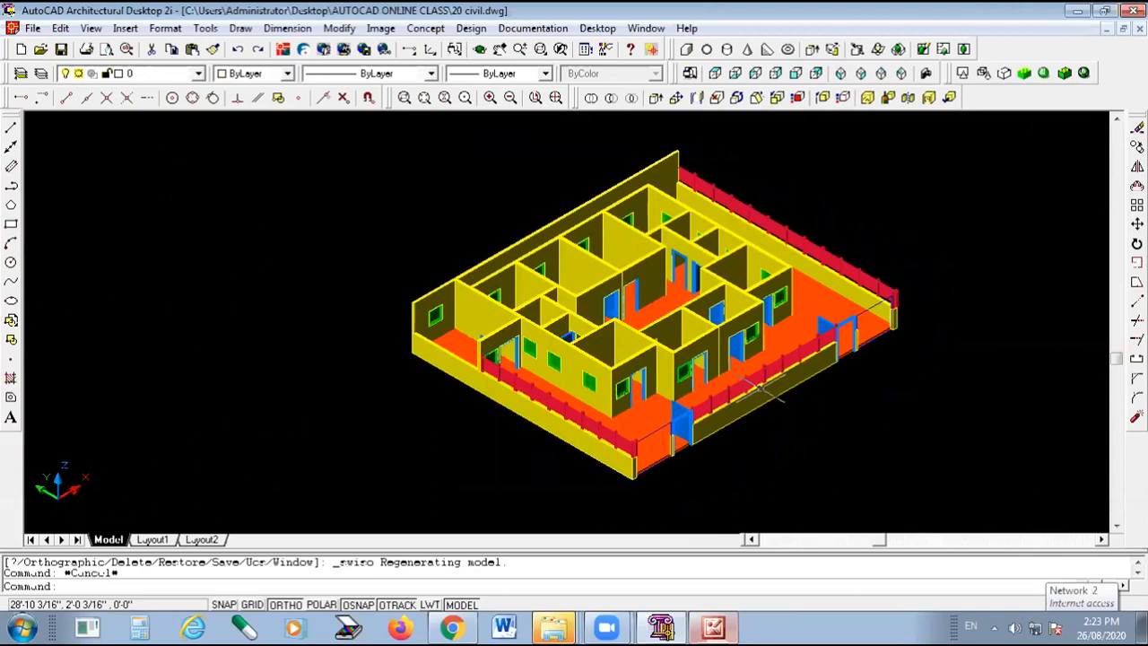
Set the base height of the front and two side boundary walls to 6'.
scroll(700, 180, "up", 2)
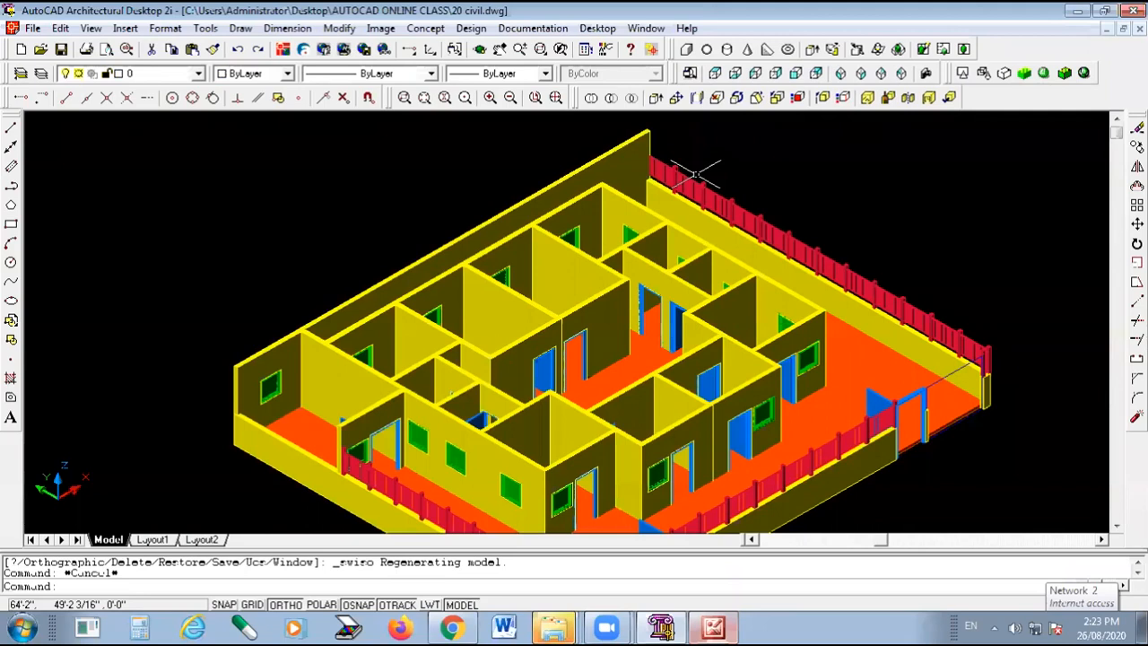
scroll(697, 174, "down", 2)
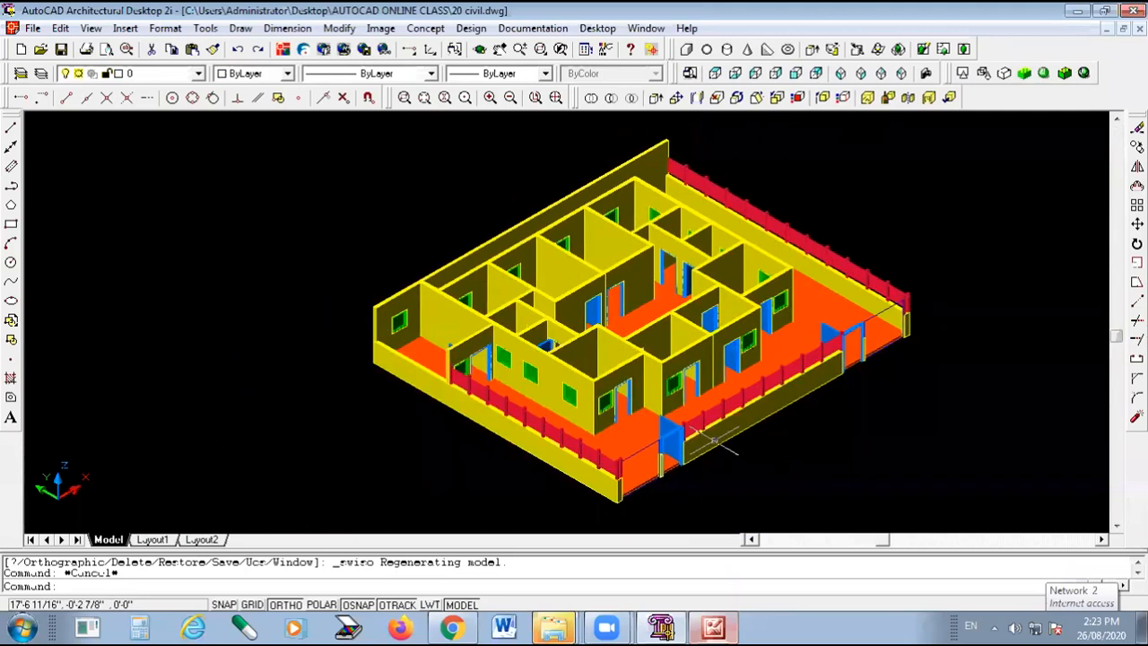
left_click(715, 440)
scroll(609, 461, "up", 6)
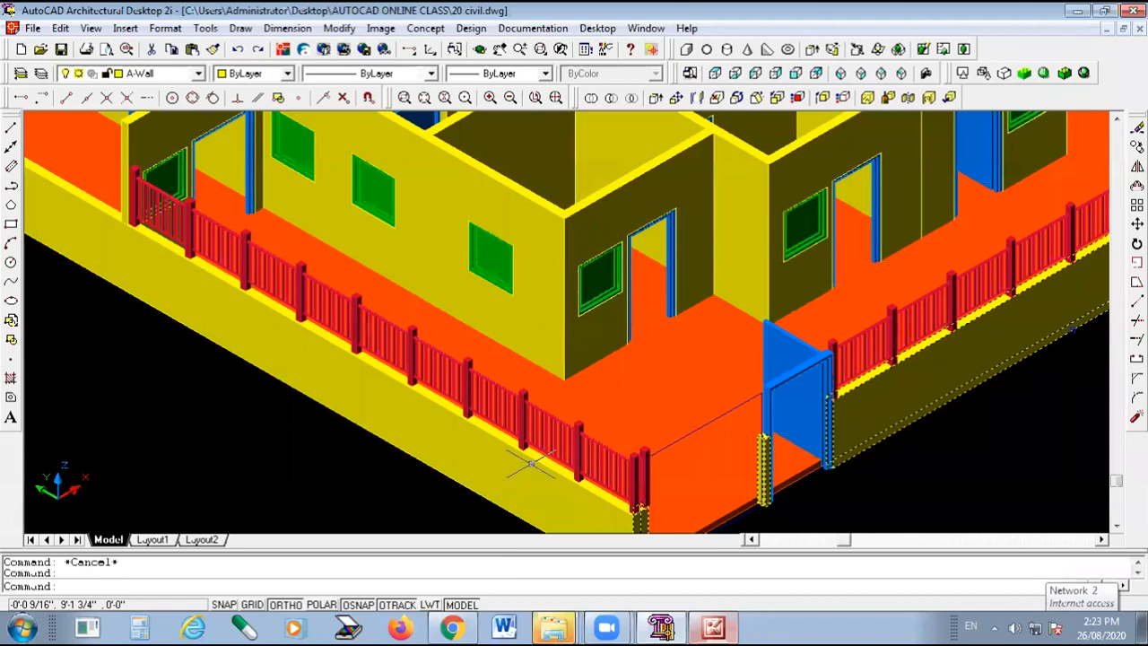
scroll(531, 463, "down", 5)
scroll(849, 329, "up", 5)
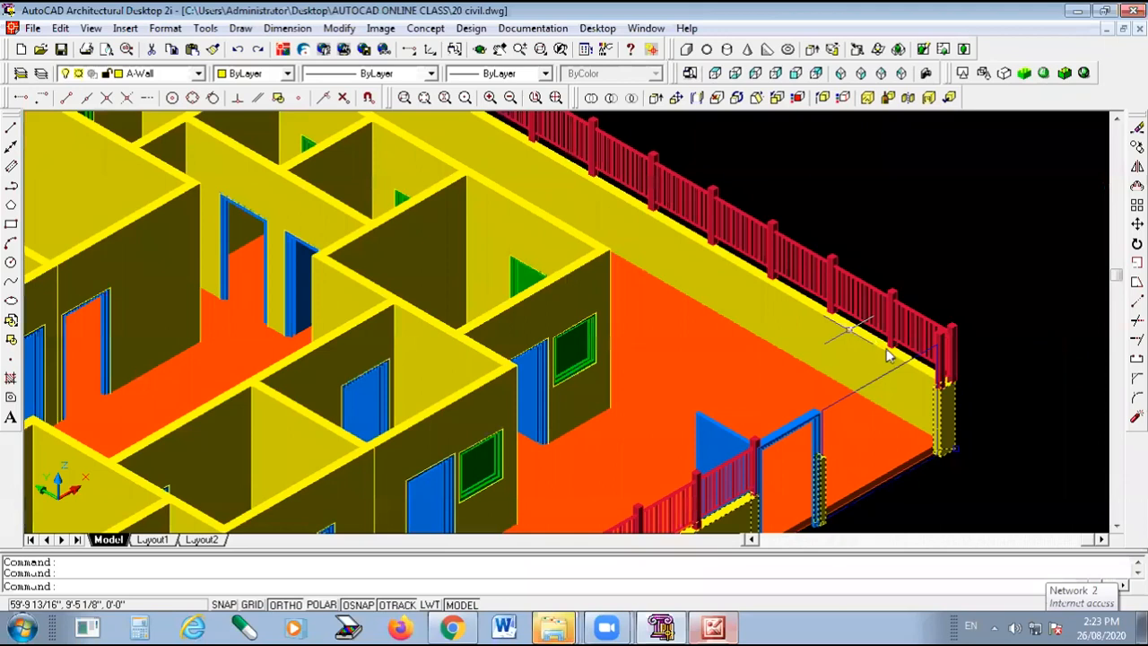
left_click(849, 330)
right_click(850, 330)
left_click(901, 598)
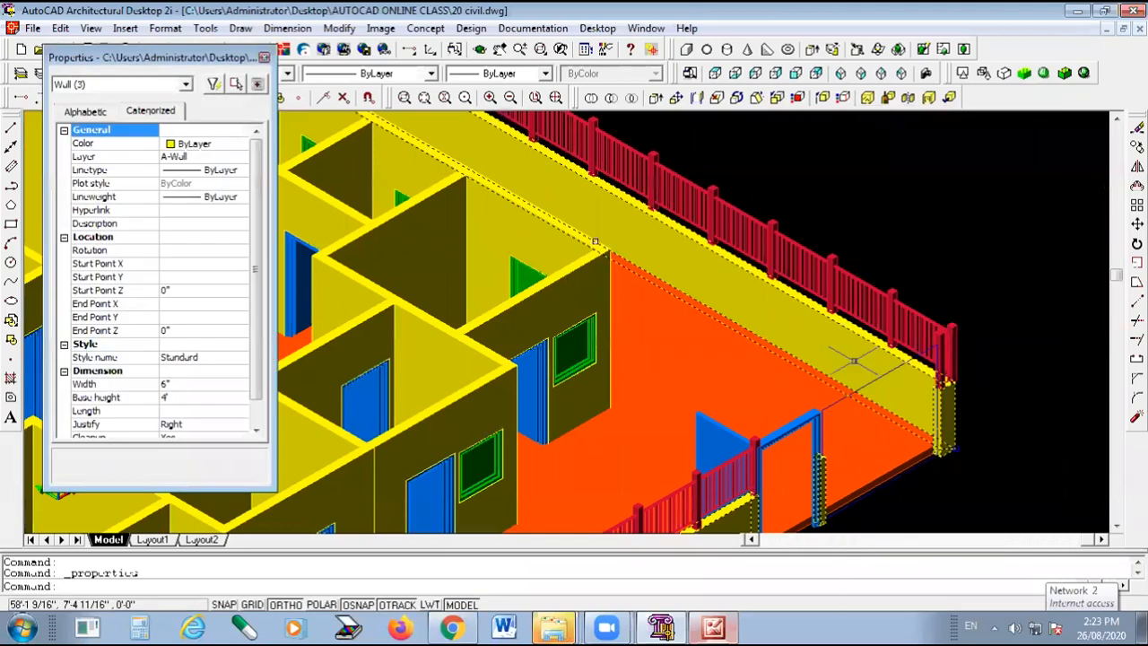
left_click(173, 397)
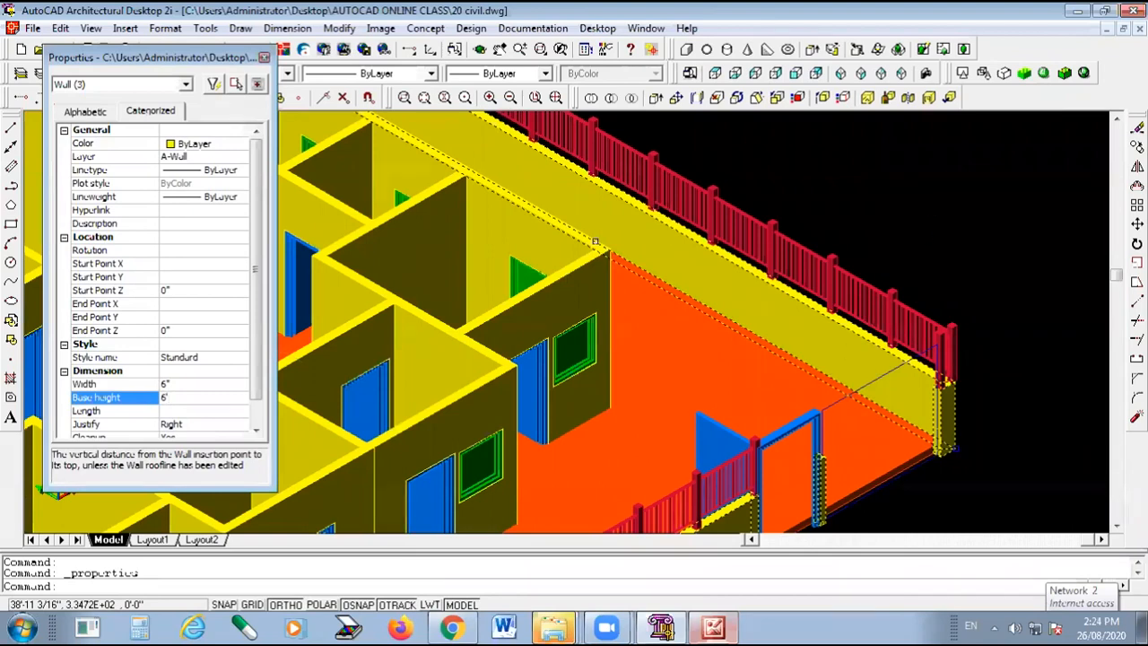
scroll(595, 241, "down", 3)
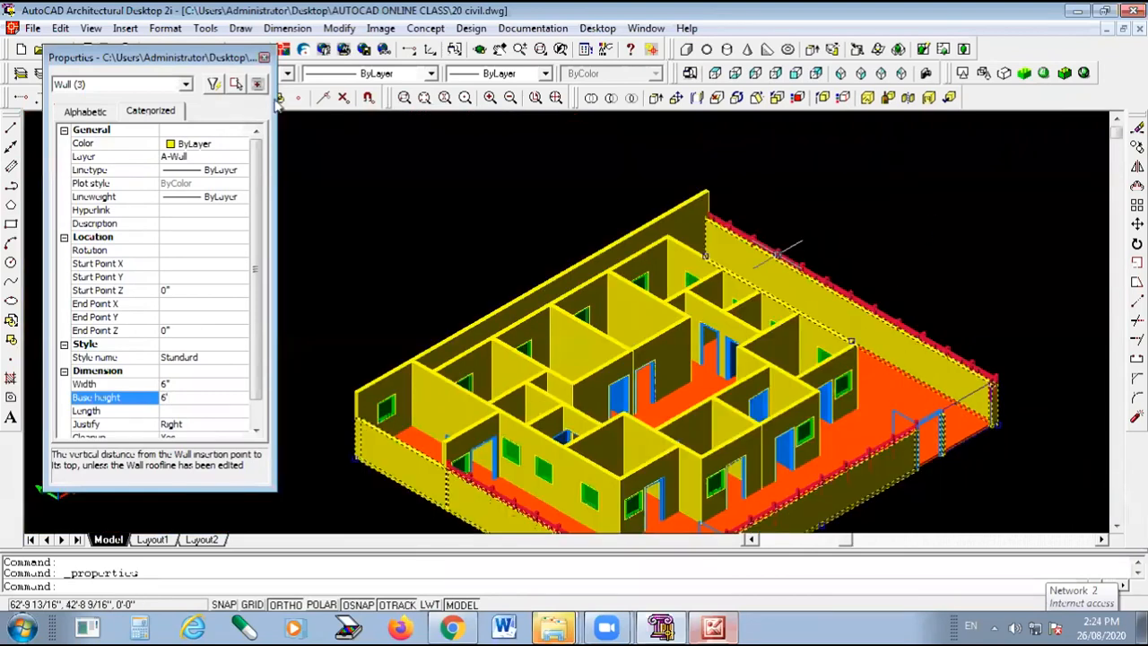
left_click(264, 57)
key("Escape")
scroll(750, 126, "down", 3)
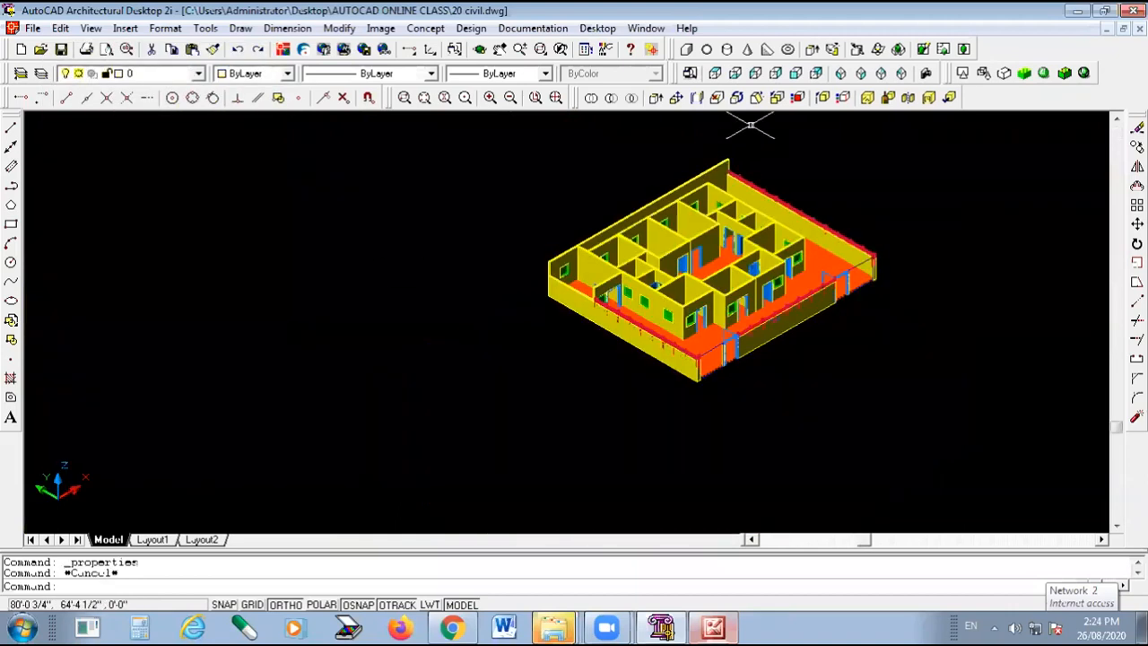
Raise the three boundary wall railings by setting their Z location to 6'.
scroll(848, 238, "up", 2)
scroll(773, 323, "up", 3)
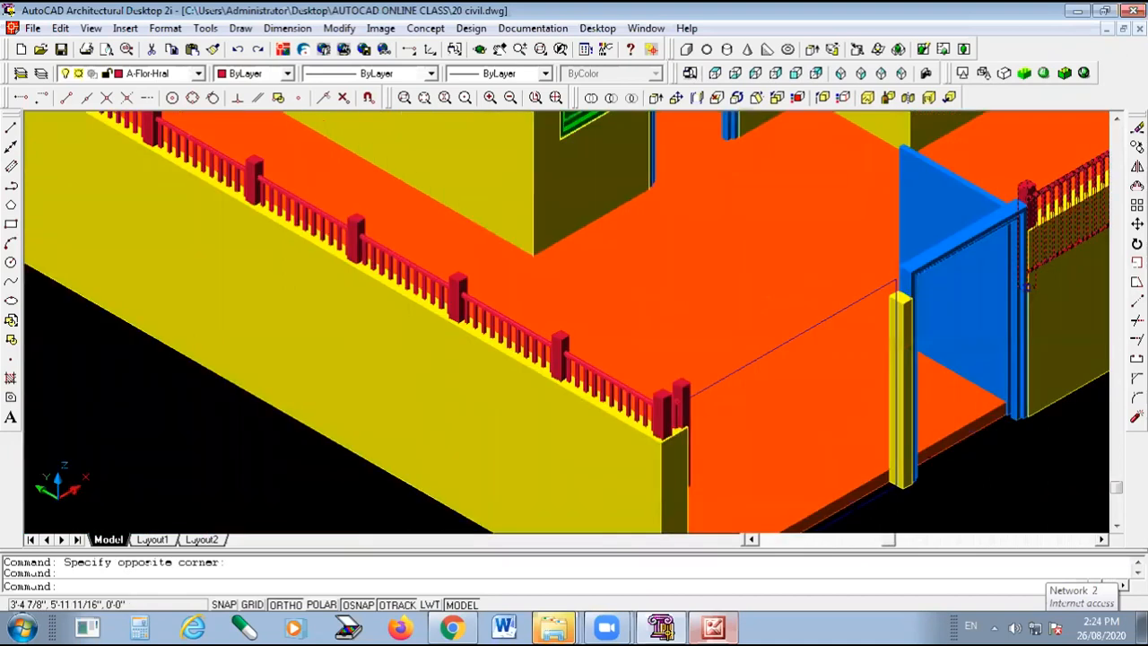
scroll(666, 399, "up", 2)
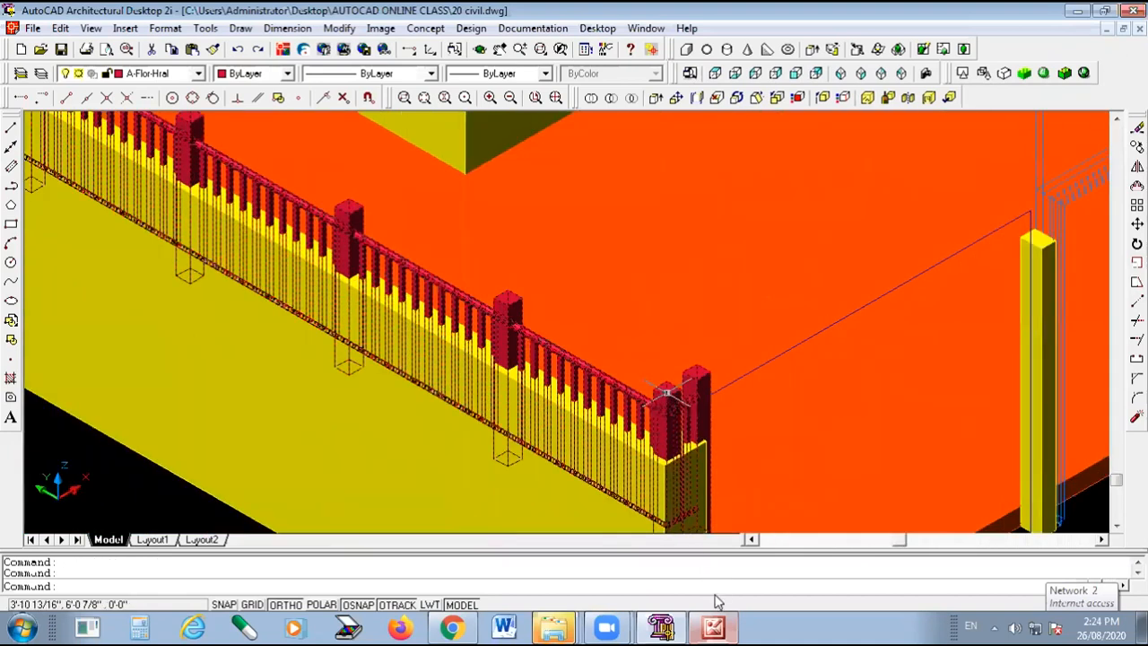
key("ctrl+1")
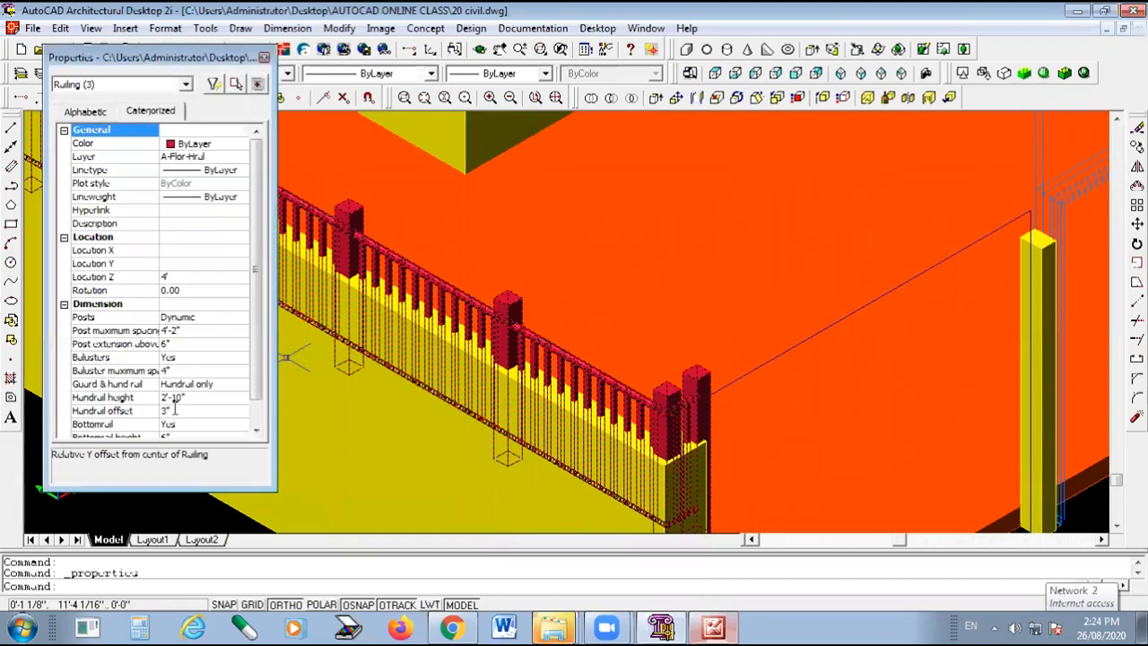
left_click(175, 410)
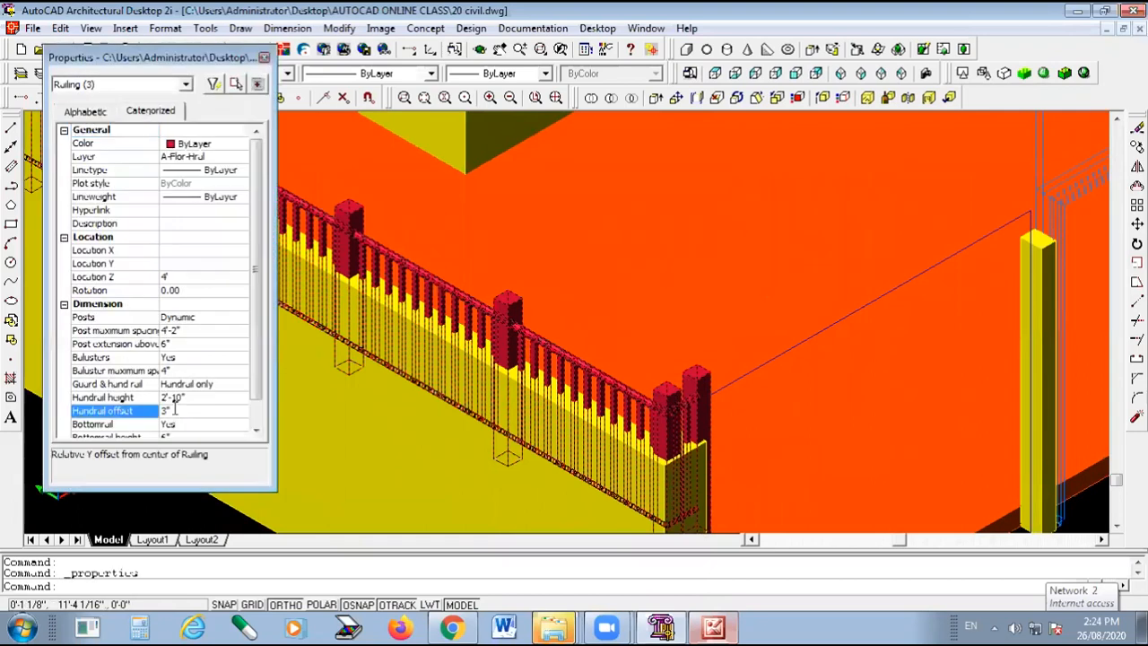
left_click(171, 278)
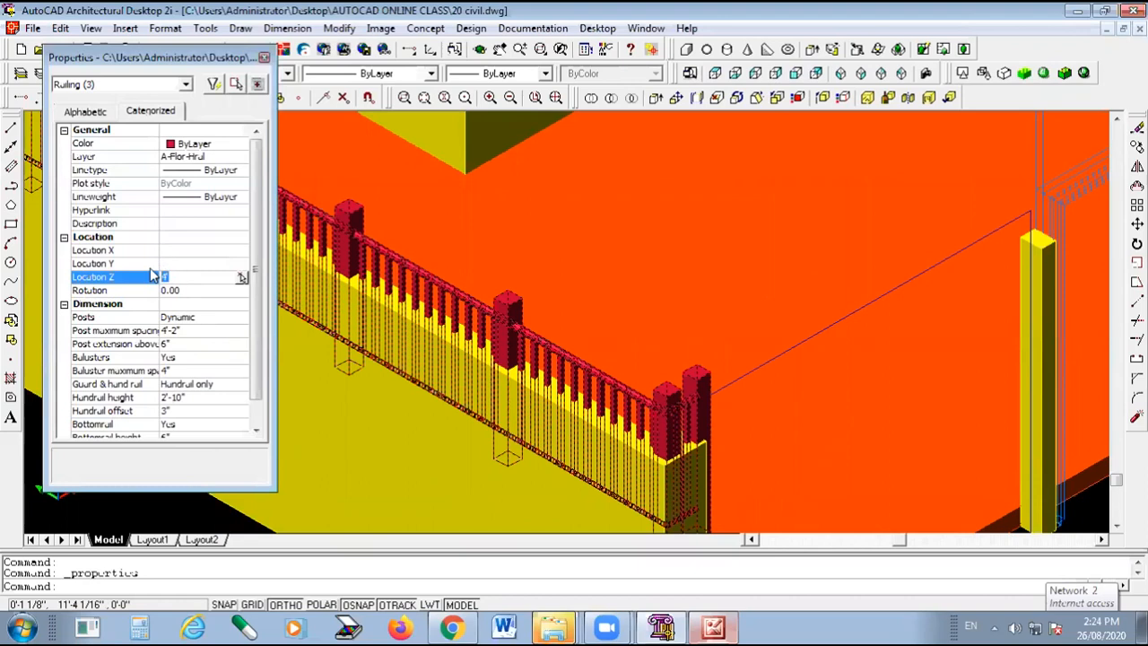
type("6")
key("Return")
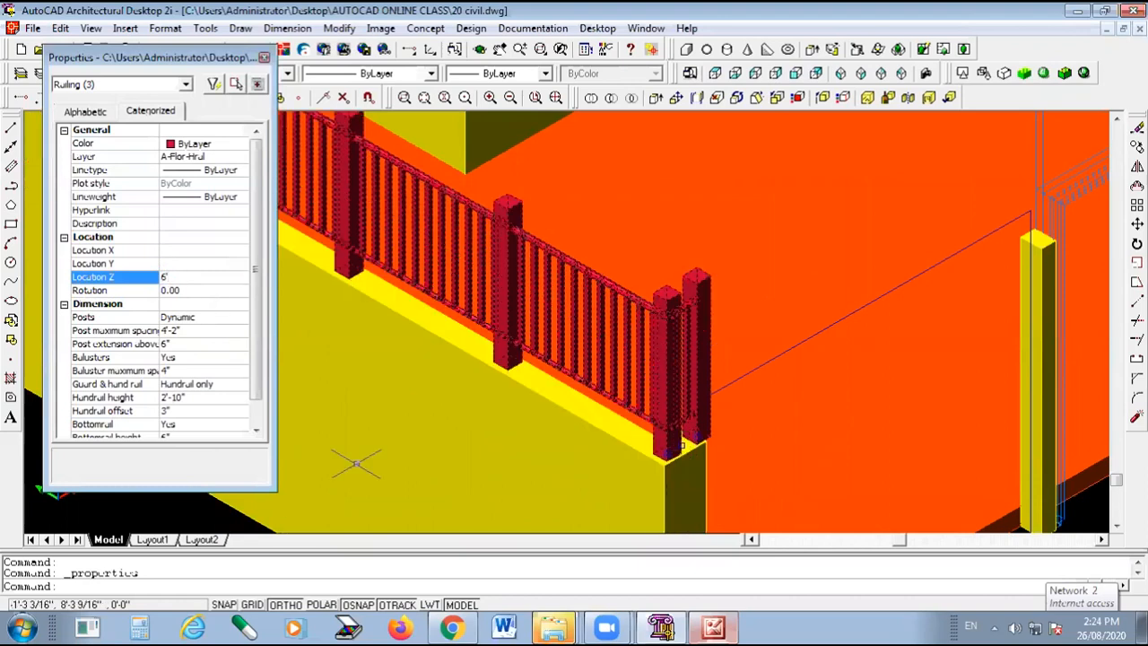
left_click(264, 58)
scroll(574, 323, "down", 3)
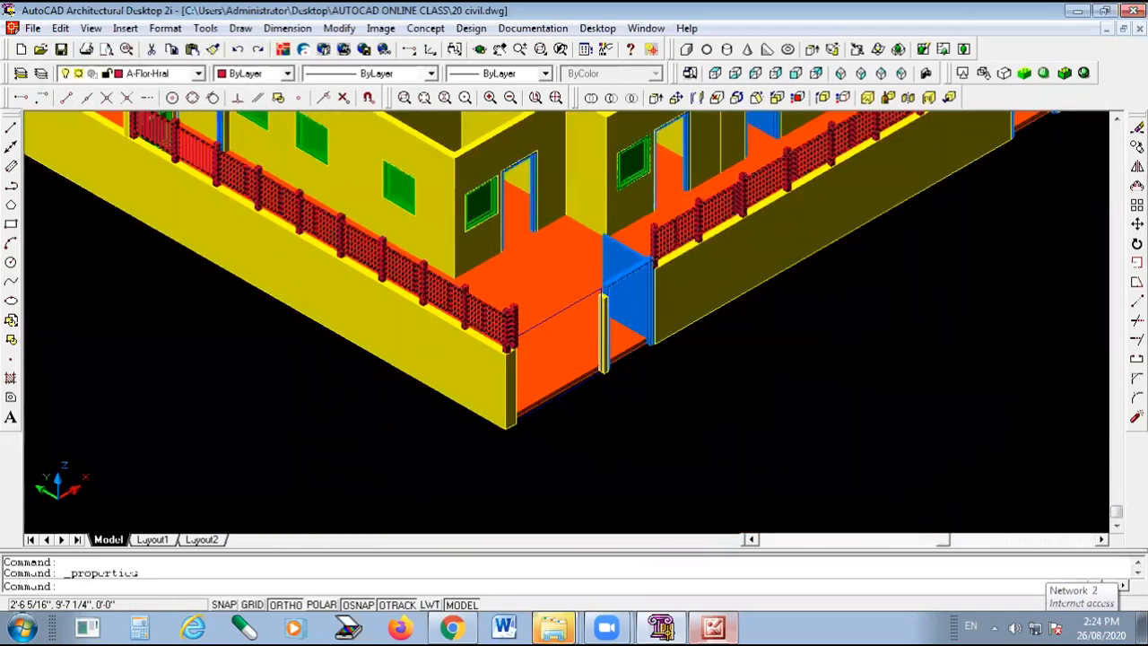
scroll(499, 434, "down", 4)
scroll(515, 133, "up", 6)
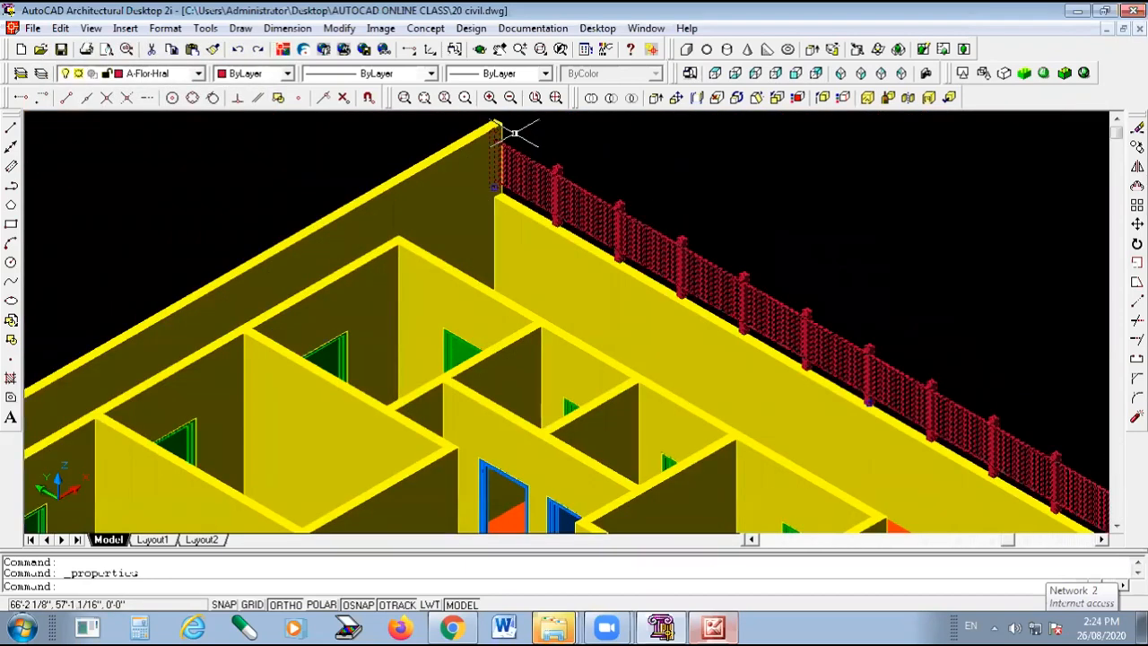
key("Escape")
Orbit the shaded house and inspect the boundary walls, raised railings, doors and windows from the front and southwest, including the side railing up close.
scroll(663, 192, "down", 5)
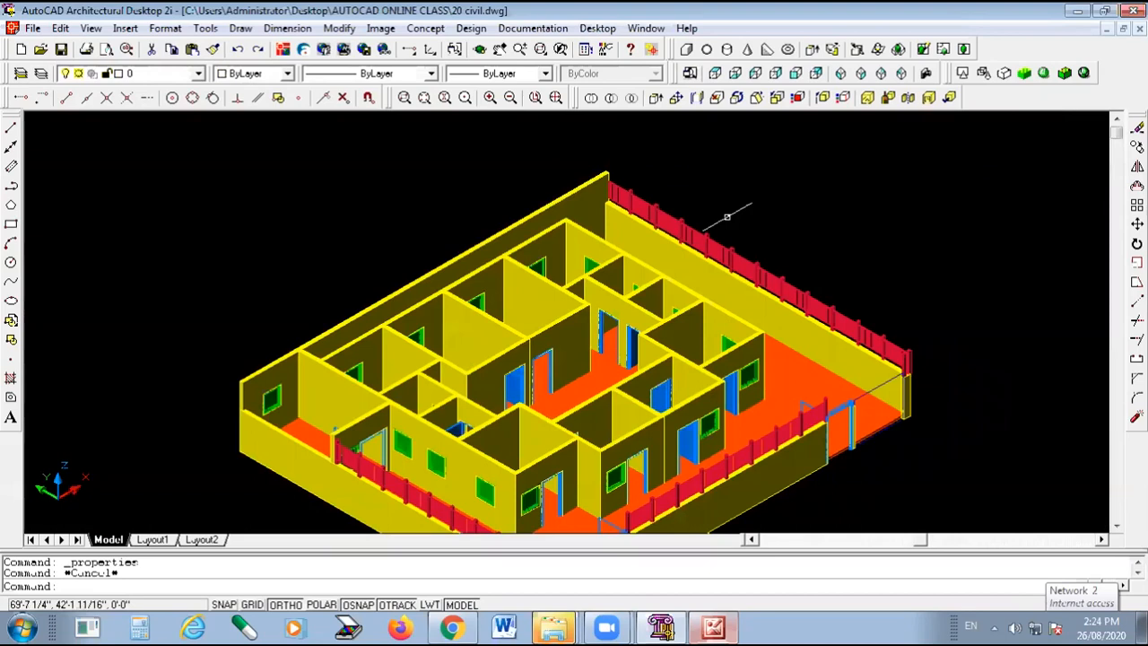
scroll(566, 368, "up", 1)
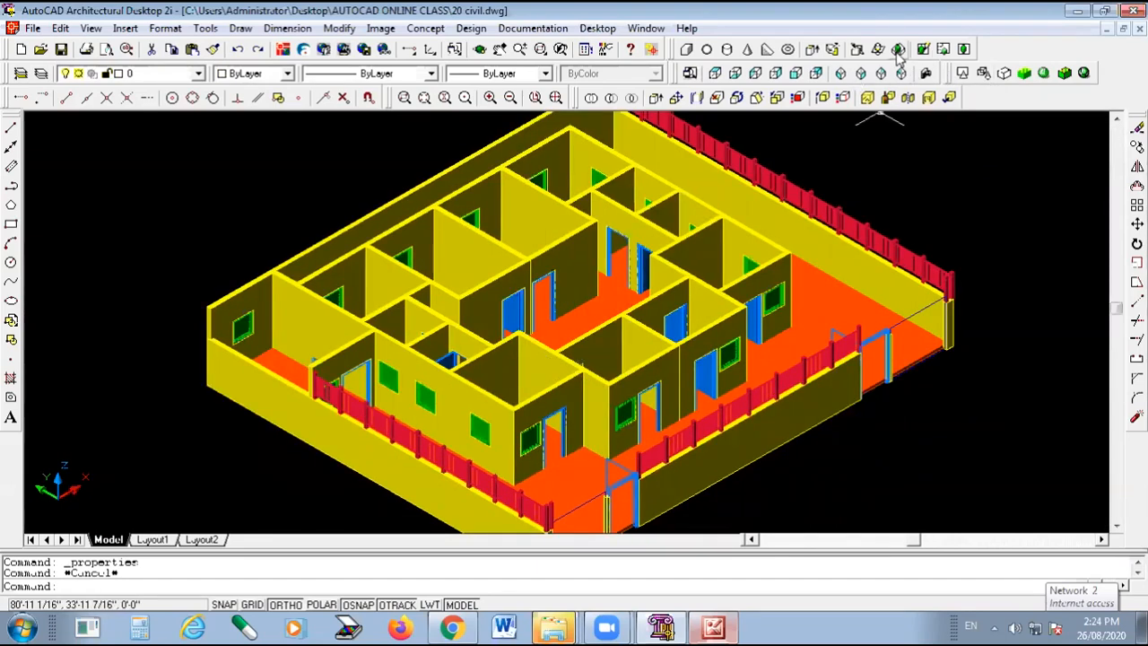
left_click(480, 50)
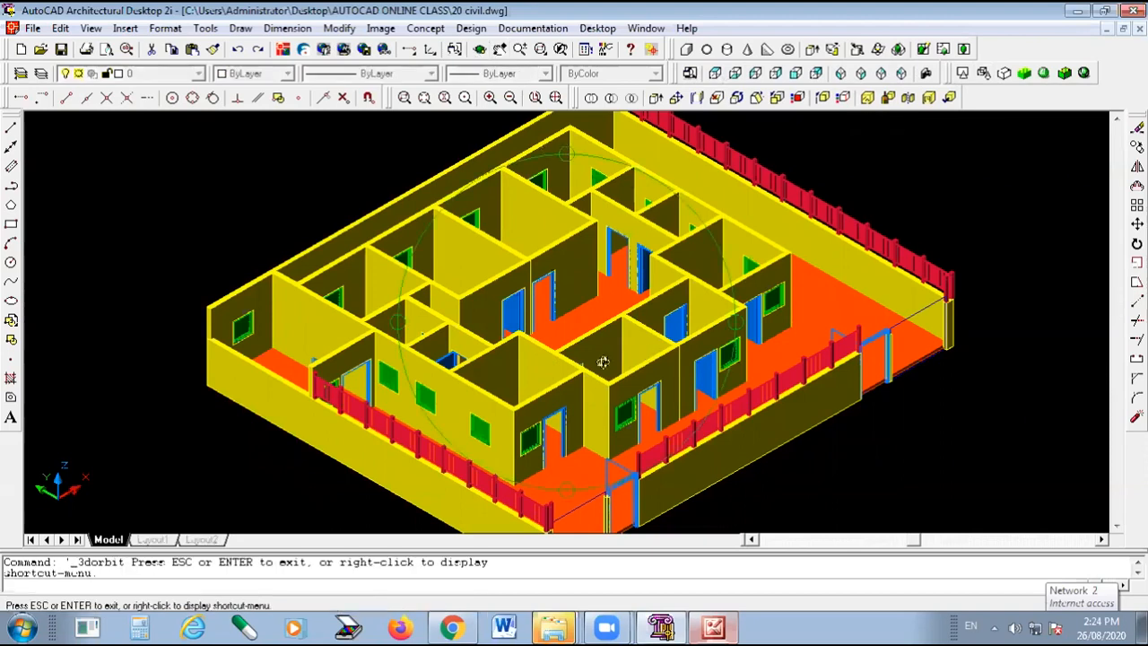
left_click_drag(602, 364, 537, 308)
left_click_drag(651, 331, 529, 357)
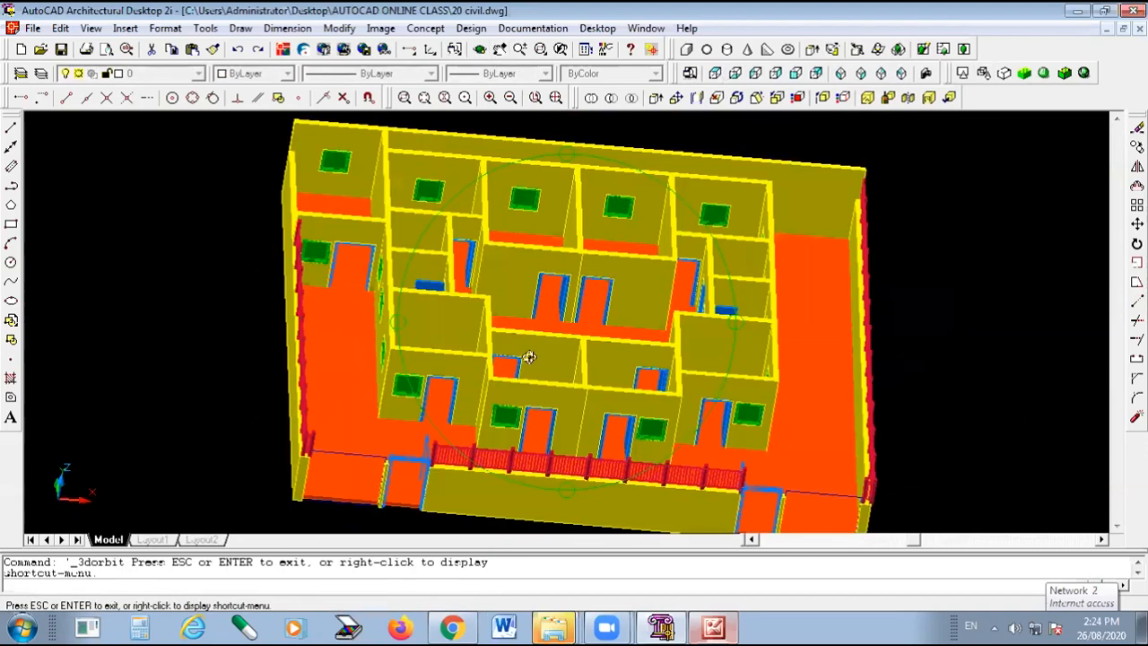
left_click_drag(688, 375, 619, 269)
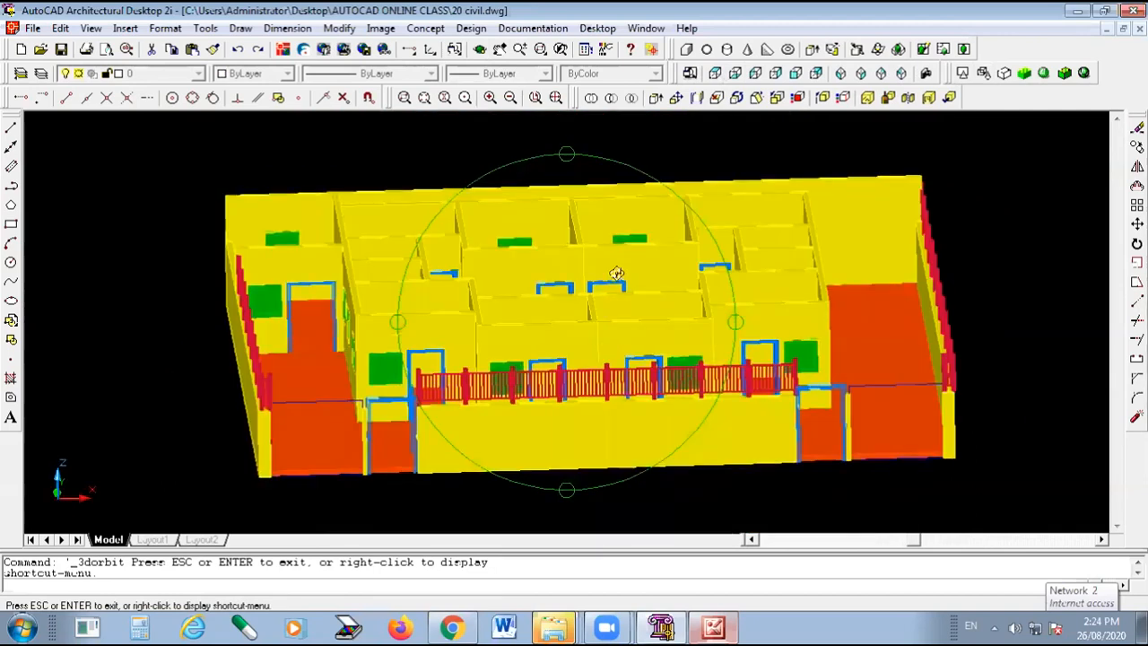
left_click_drag(664, 341, 524, 253)
left_click_drag(464, 382, 555, 258)
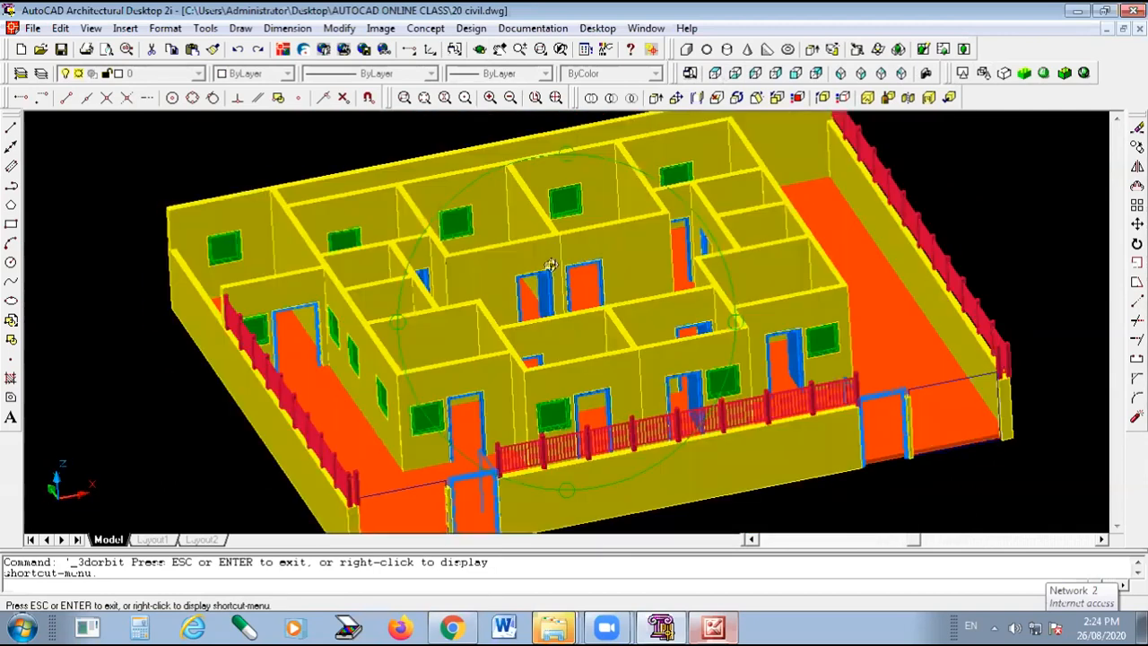
left_click_drag(333, 204, 338, 228)
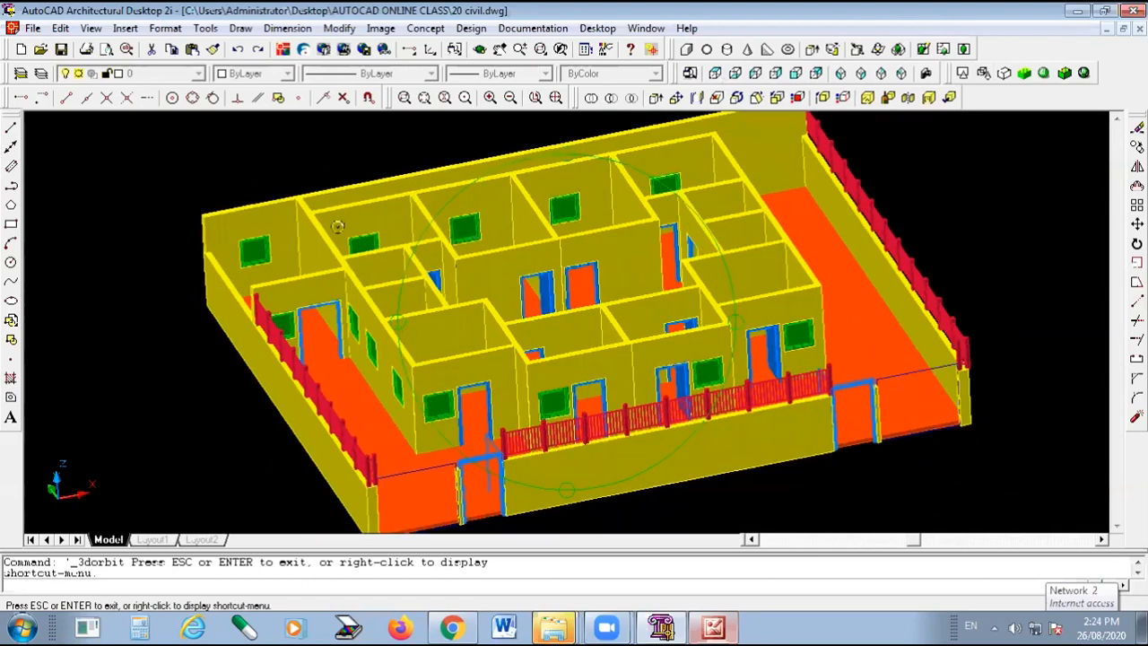
left_click_drag(498, 253, 544, 274)
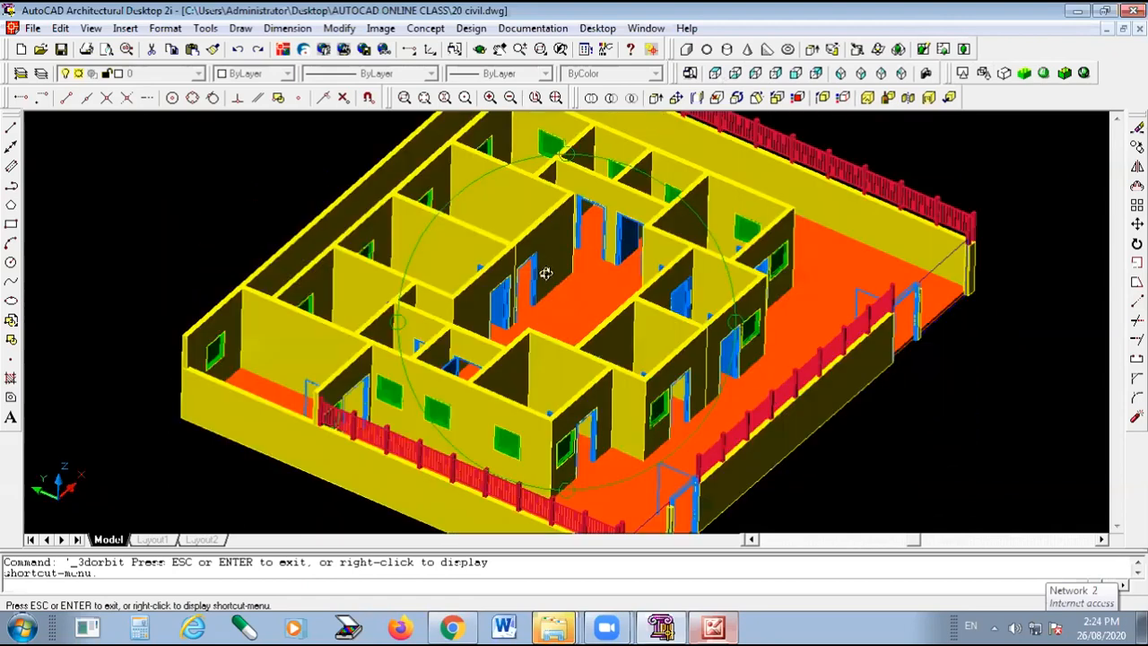
left_click_drag(212, 350, 257, 371)
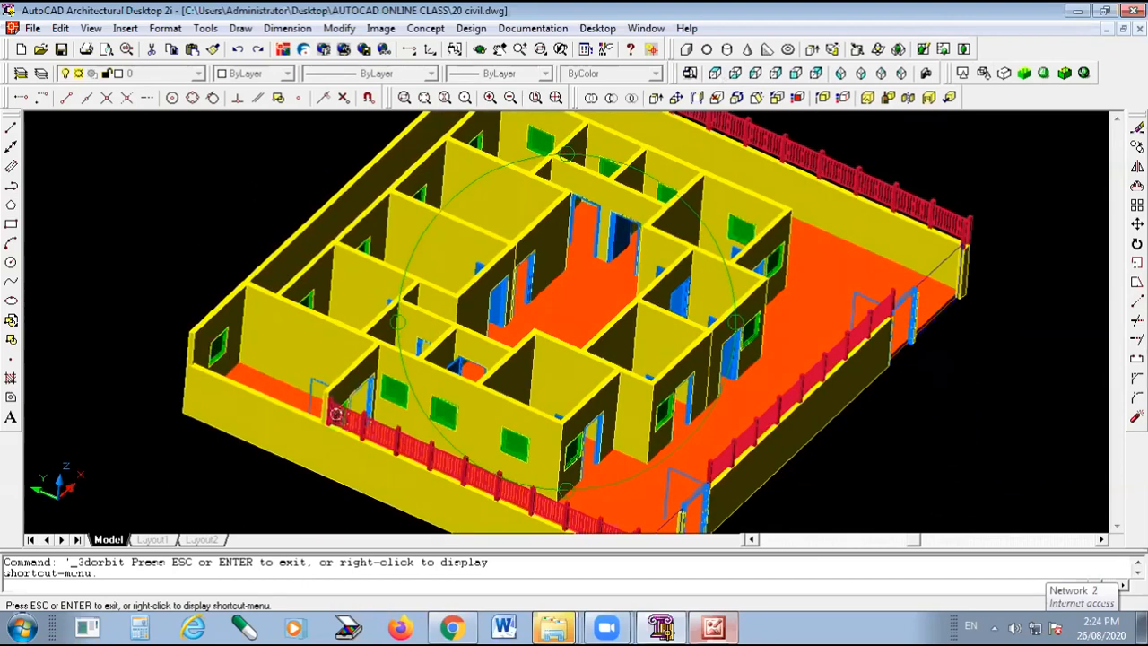
scroll(329, 417, "up", 5)
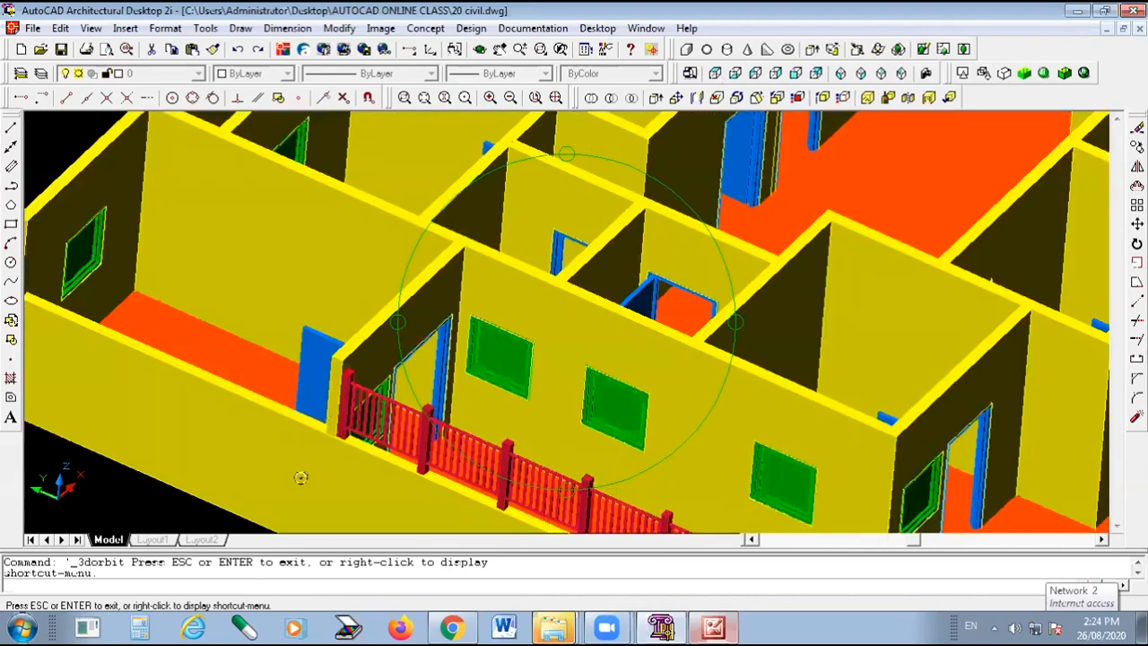
scroll(262, 410, "up", 2)
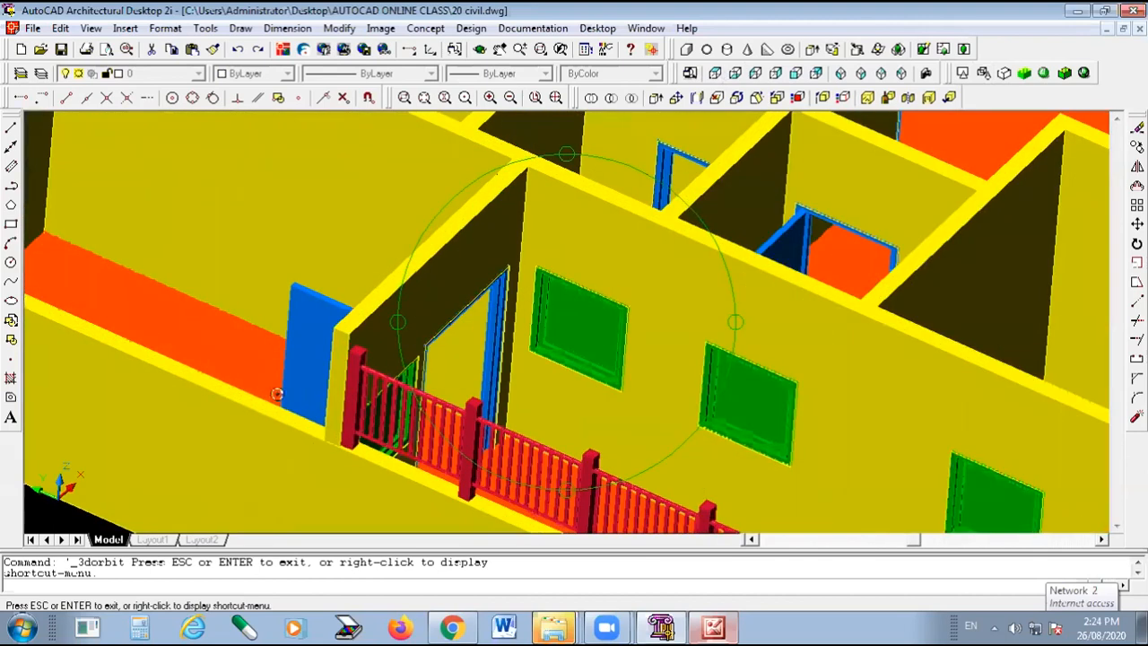
scroll(64, 261, "down", 2)
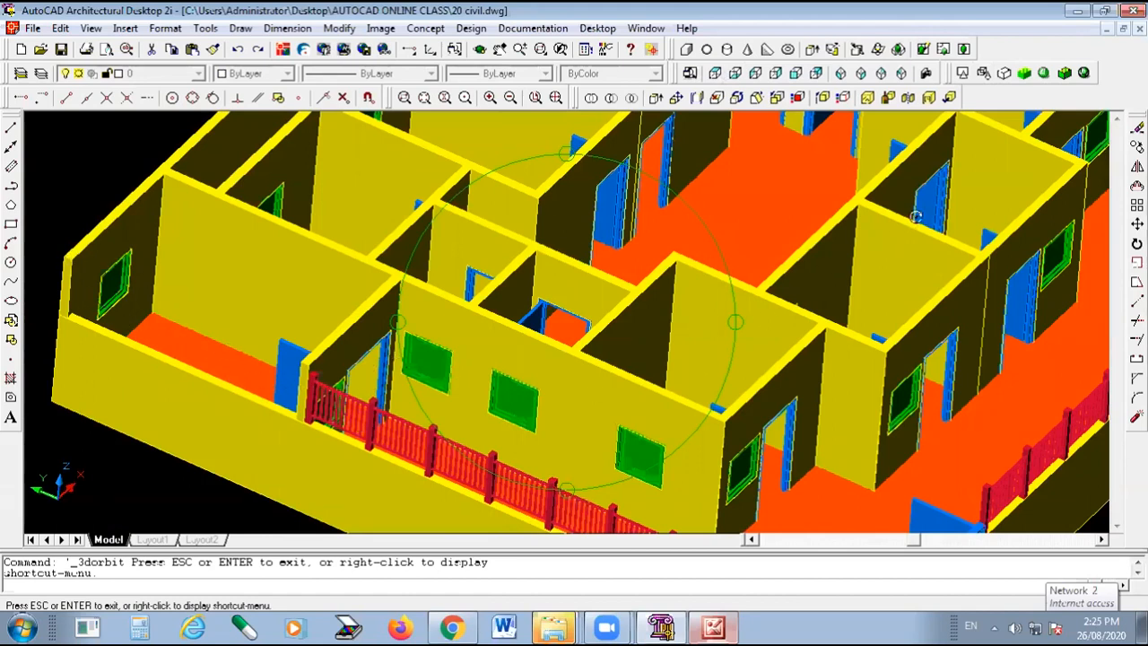
Return the model to the top view in 2D wireframe and begin adding a roof with the DoubleSlope shape.
left_click(716, 97)
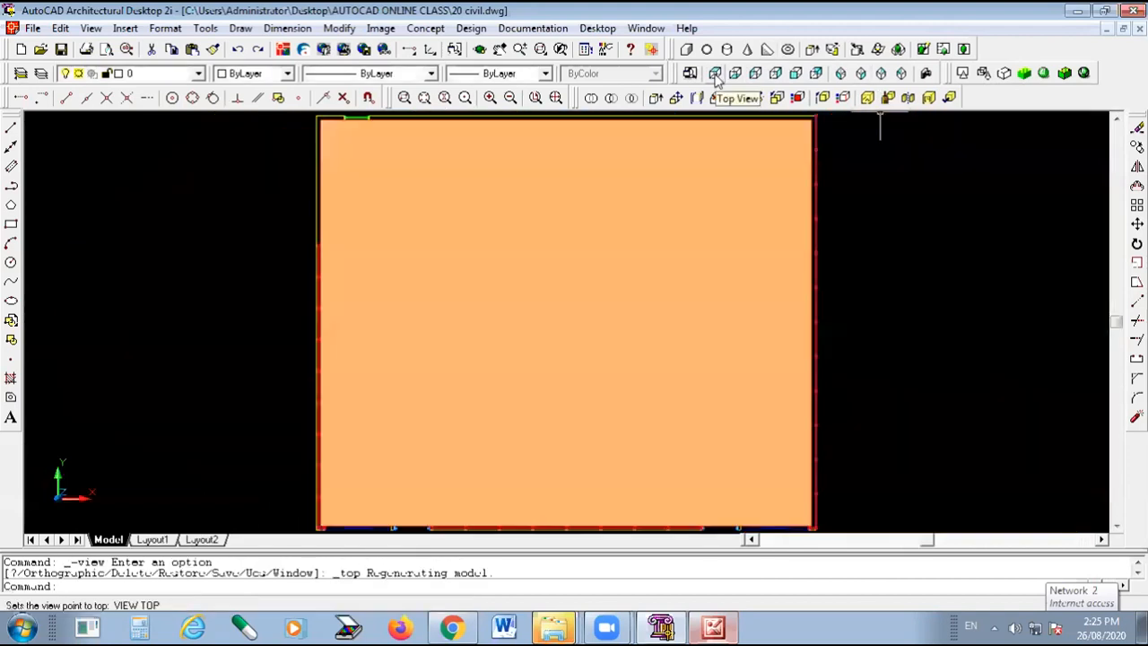
left_click(963, 73)
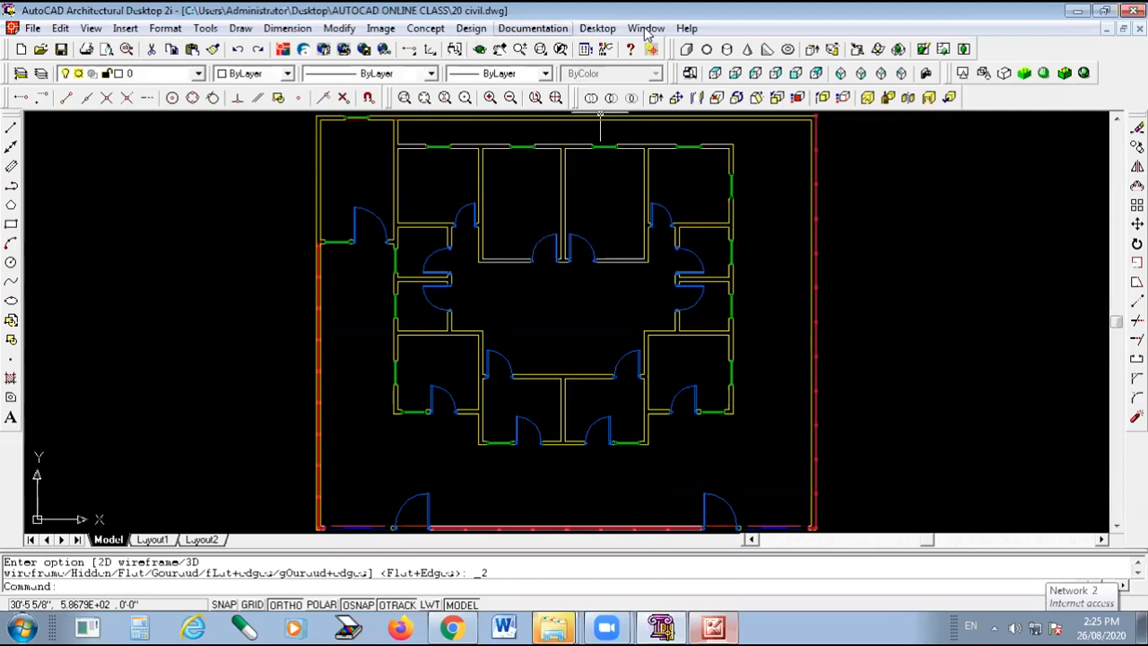
left_click(472, 28)
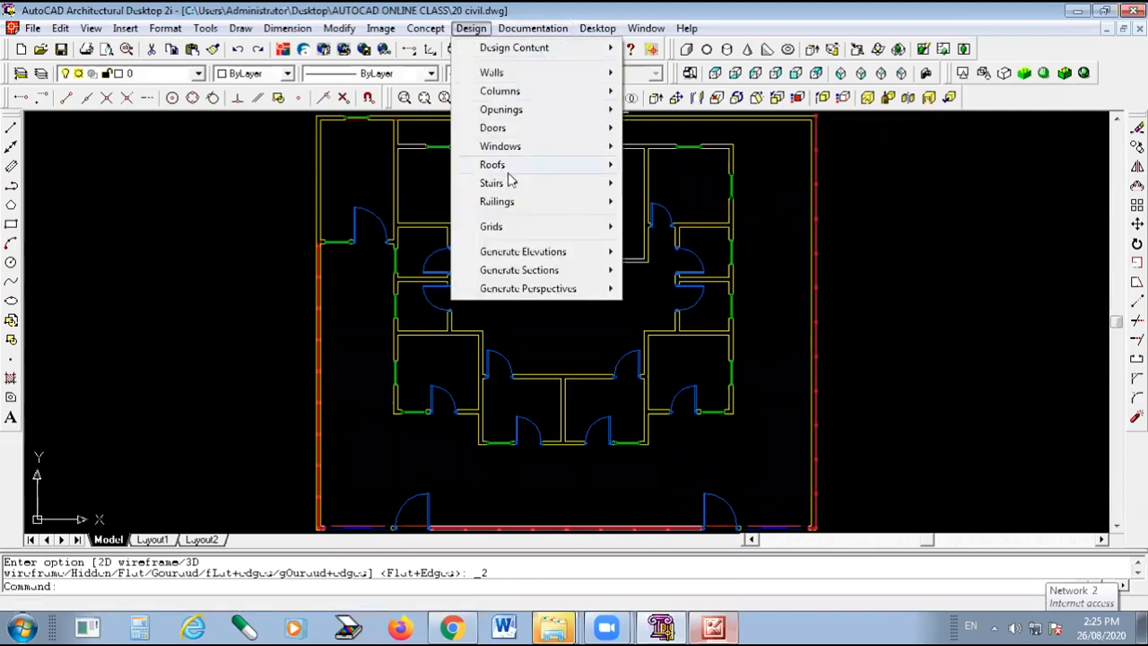
mouse_move(527, 167)
left_click(679, 167)
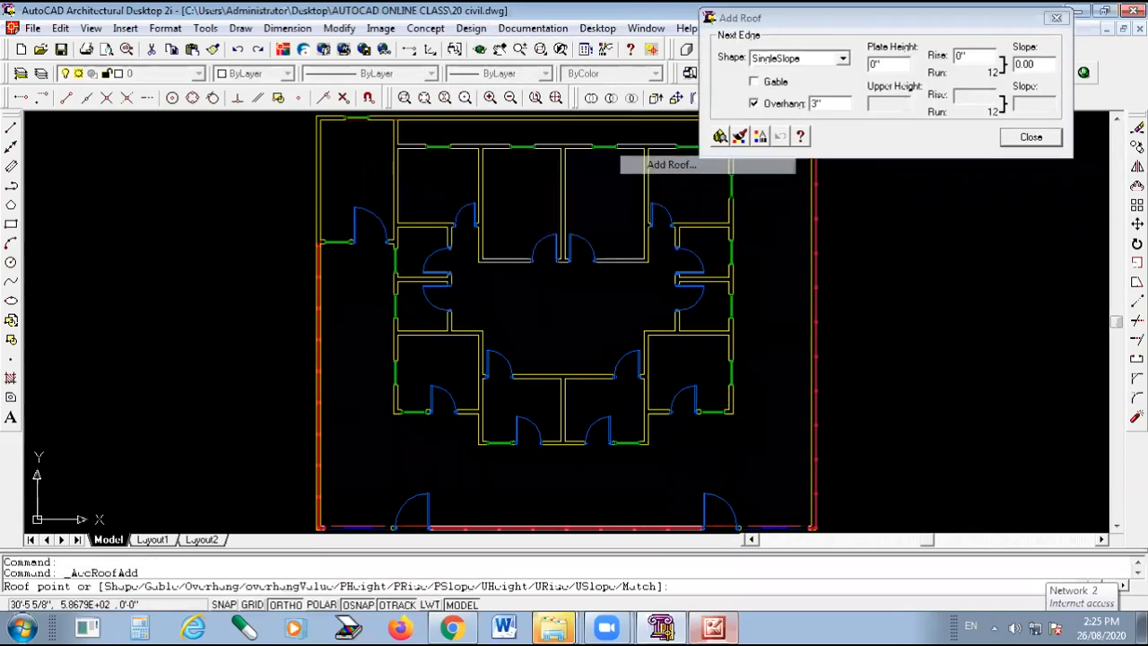
left_click(843, 58)
left_click(794, 91)
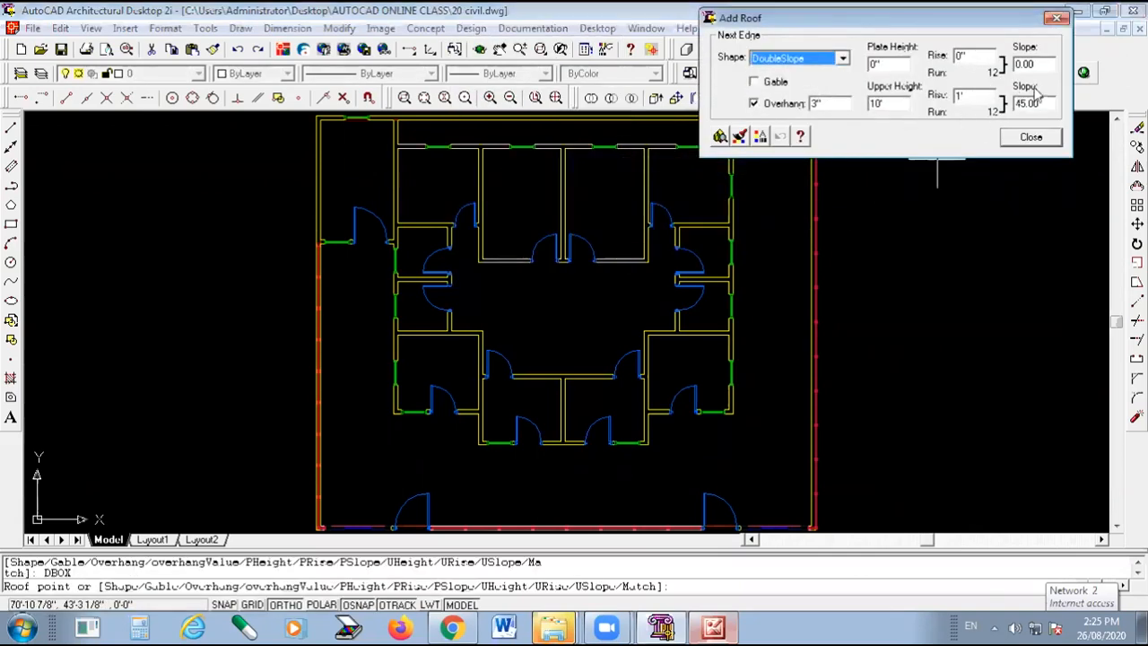
Set the roof's lower slope to 30, turn off its overhang, and try a first roof point outside the plan's right boundary wall.
left_click(1041, 64)
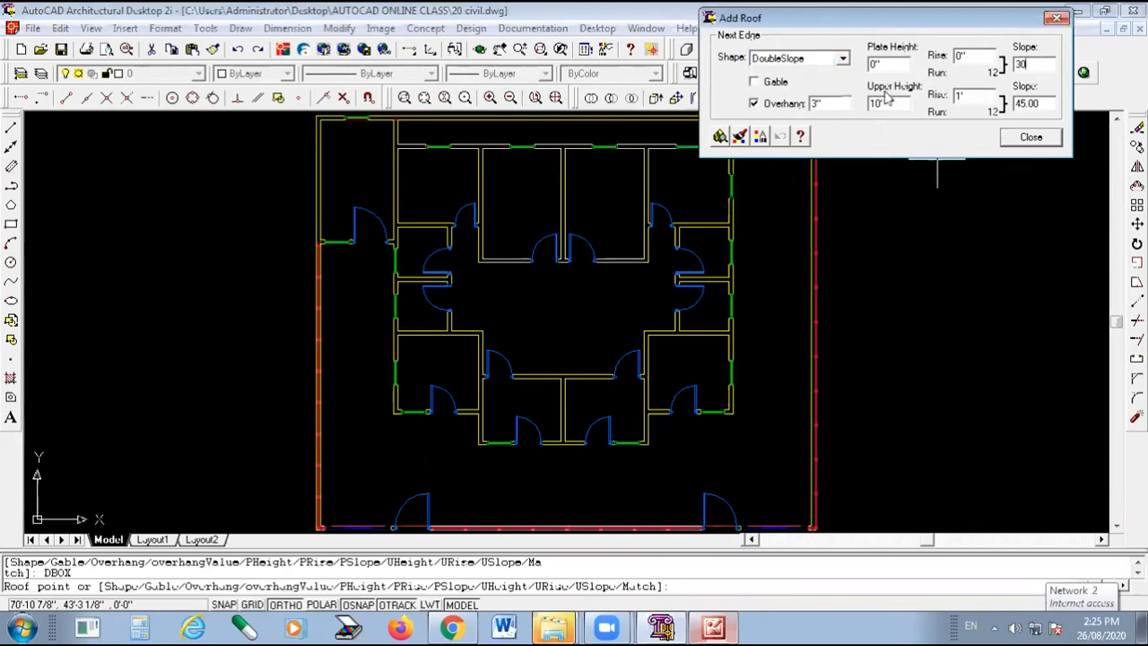
double_click(824, 102)
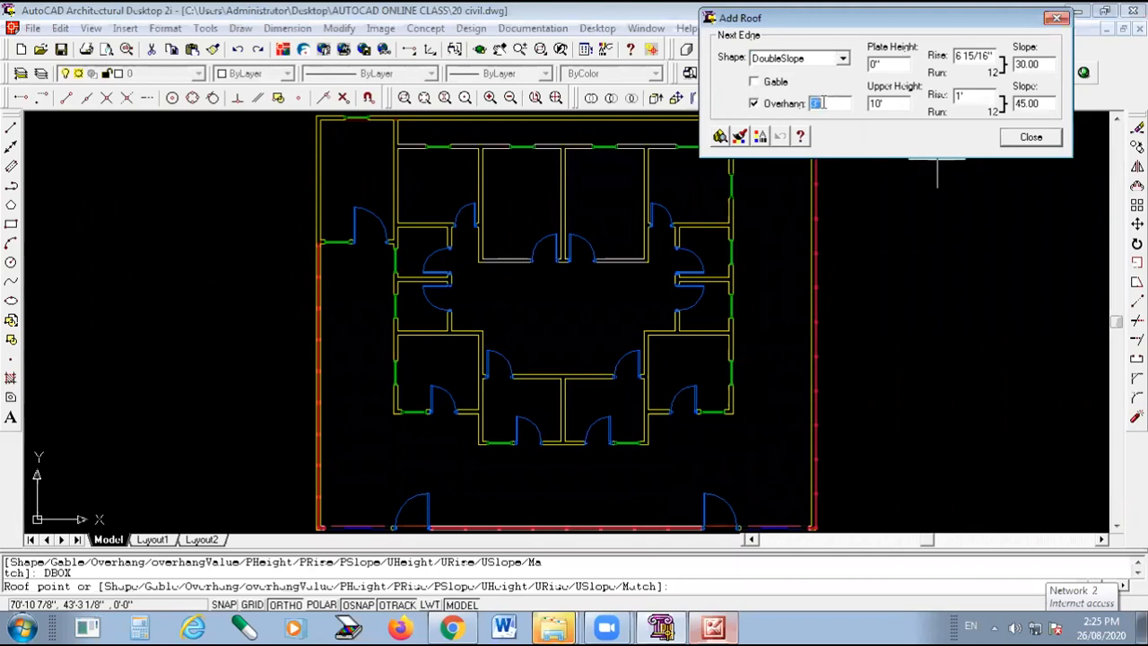
left_click(753, 104)
left_click(760, 136)
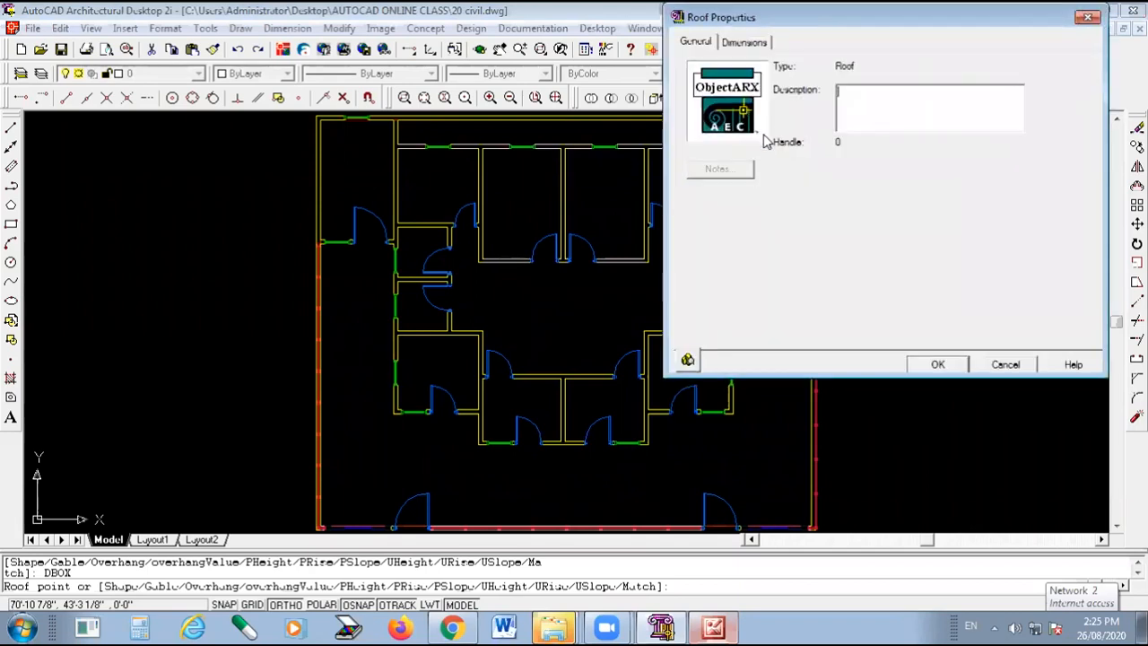
left_click(937, 365)
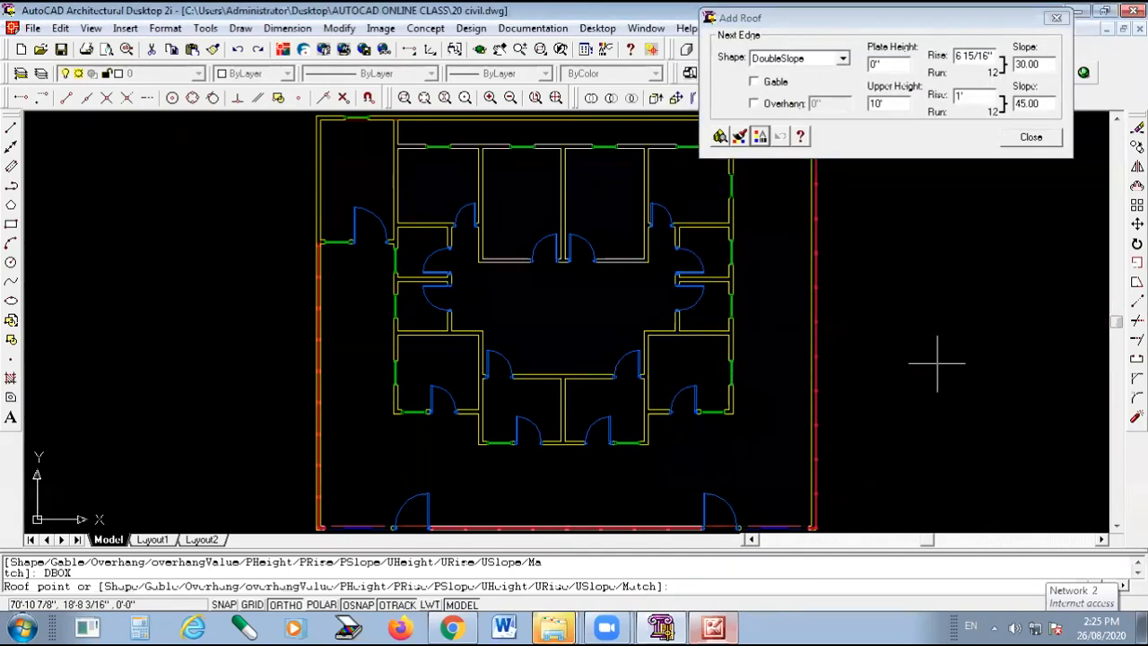
left_click(875, 336)
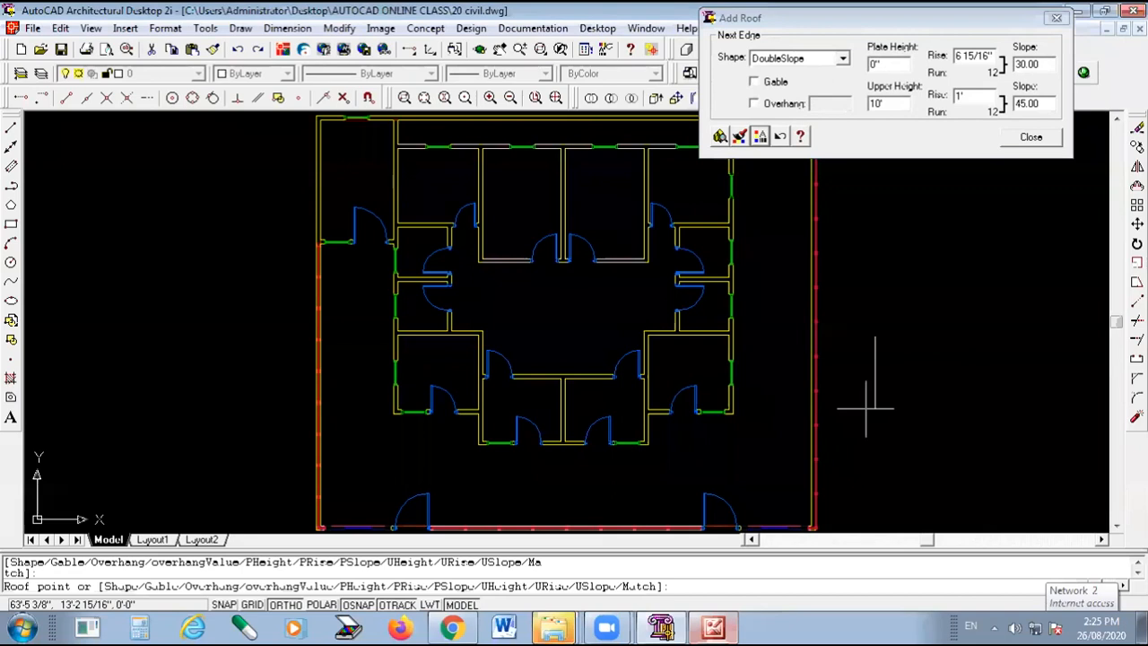
key("Escape")
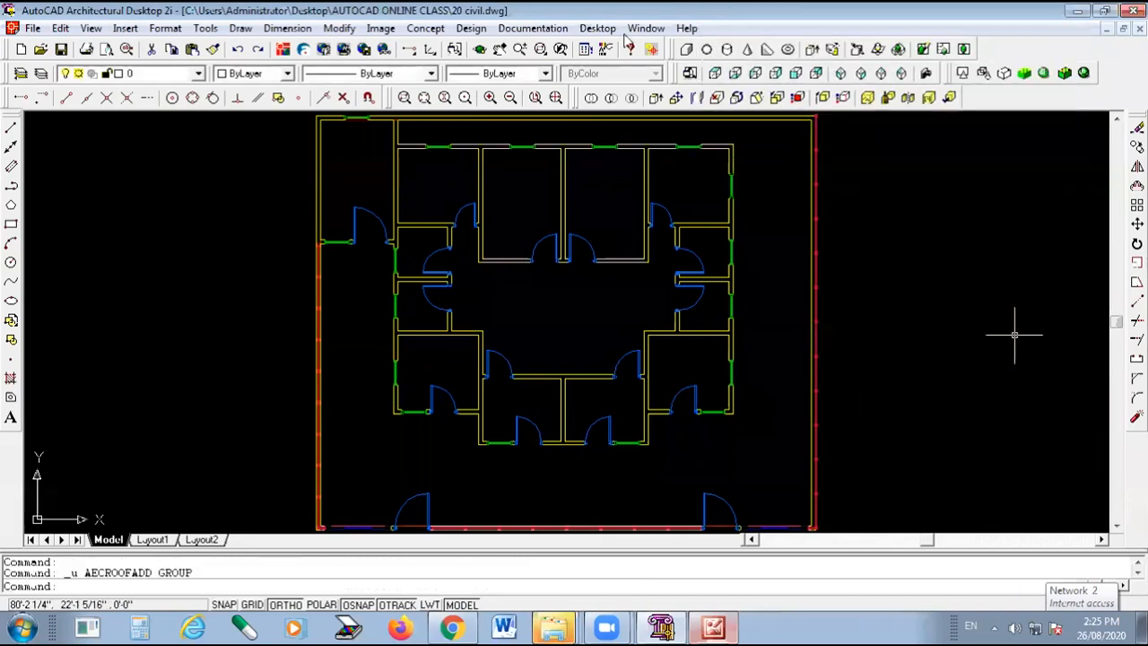
Start a new roof with the DoubleSlope shape and turn off its overhang.
left_click(471, 28)
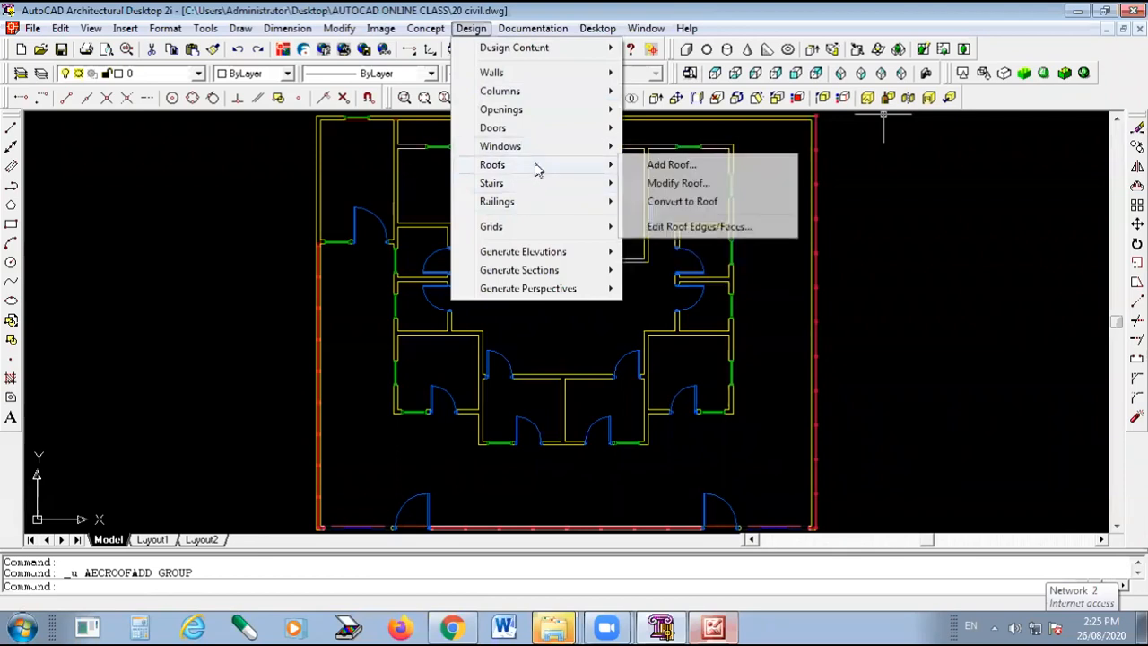
left_click(691, 164)
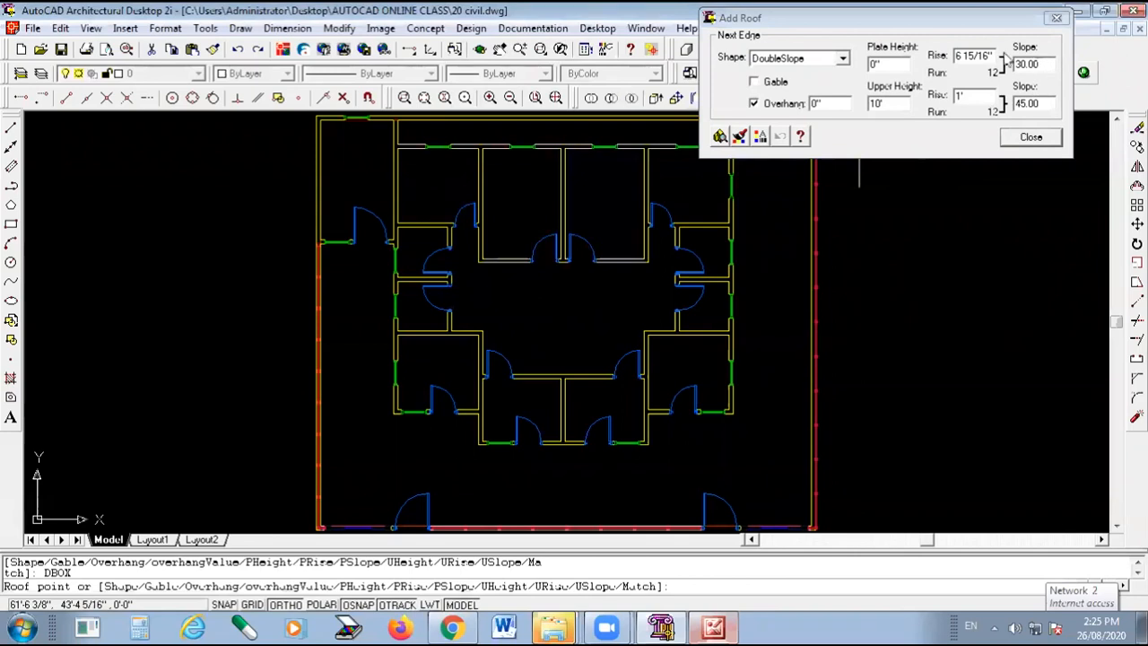
left_click(753, 103)
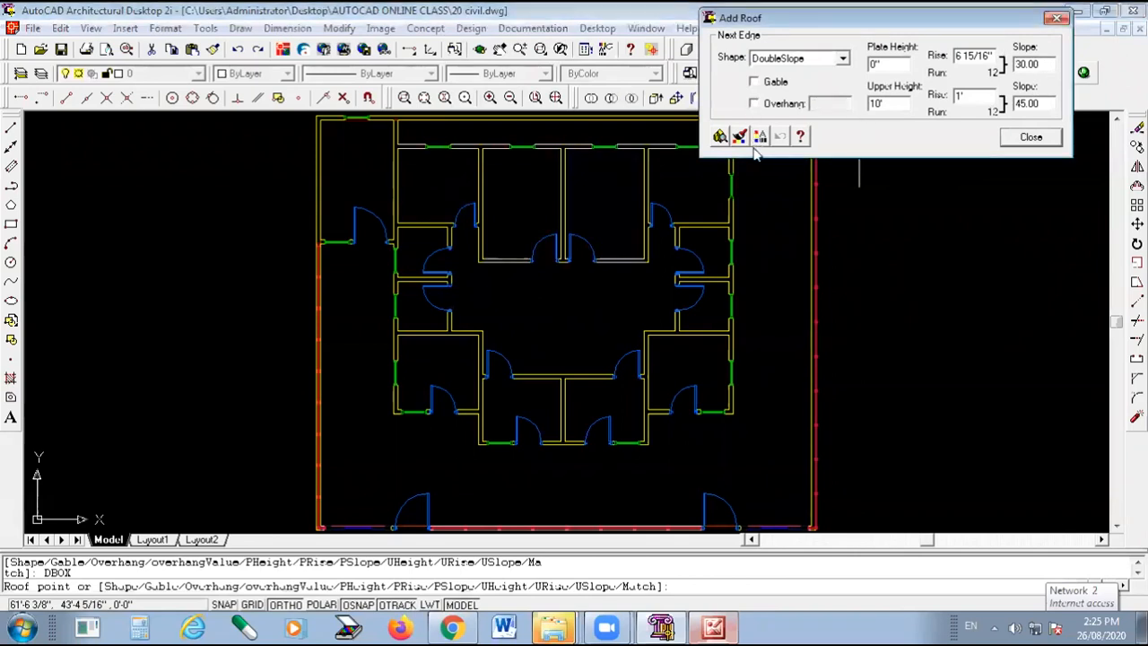
left_click(761, 136)
left_click(938, 365)
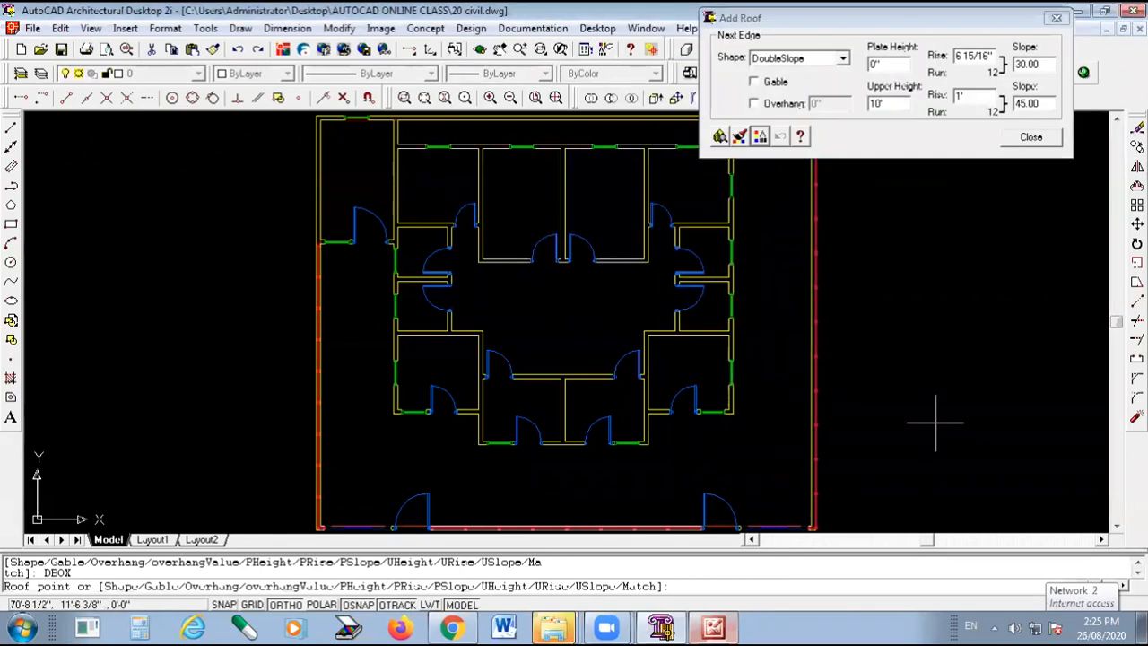
Place the first roof point at the house's back-left corner, where the rear wall meets the left wall.
scroll(915, 469, "down", 2)
scroll(736, 328, "up", 3)
scroll(567, 246, "up", 3)
scroll(447, 292, "up", 3)
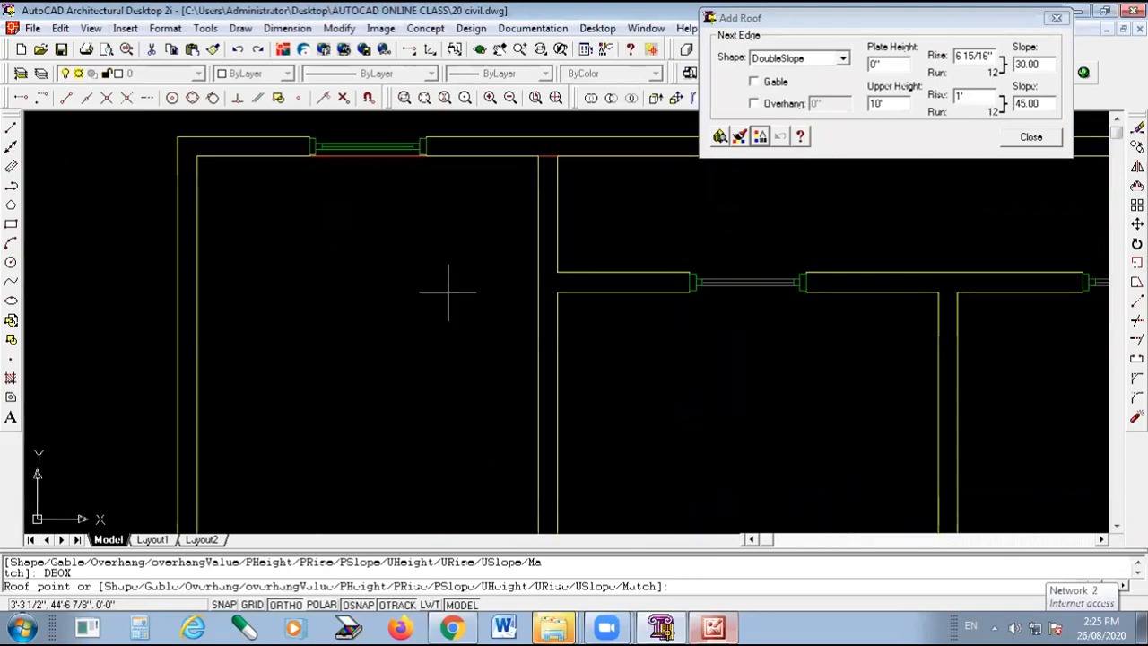
scroll(595, 265, "up", 2)
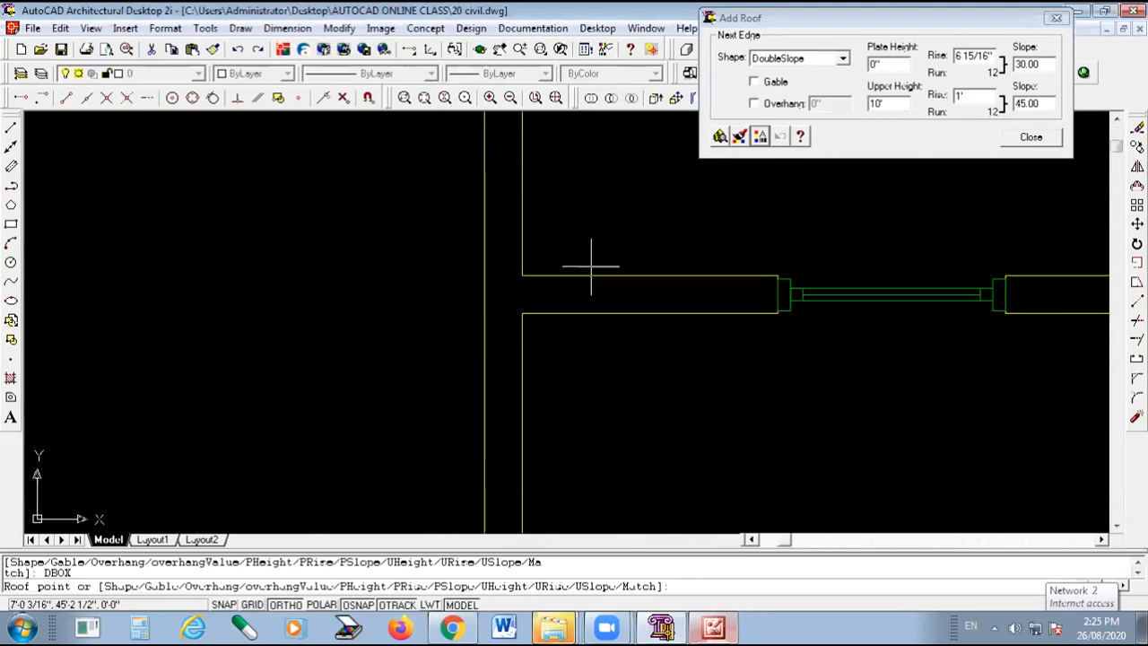
left_click(522, 275)
scroll(502, 282, "down", 2)
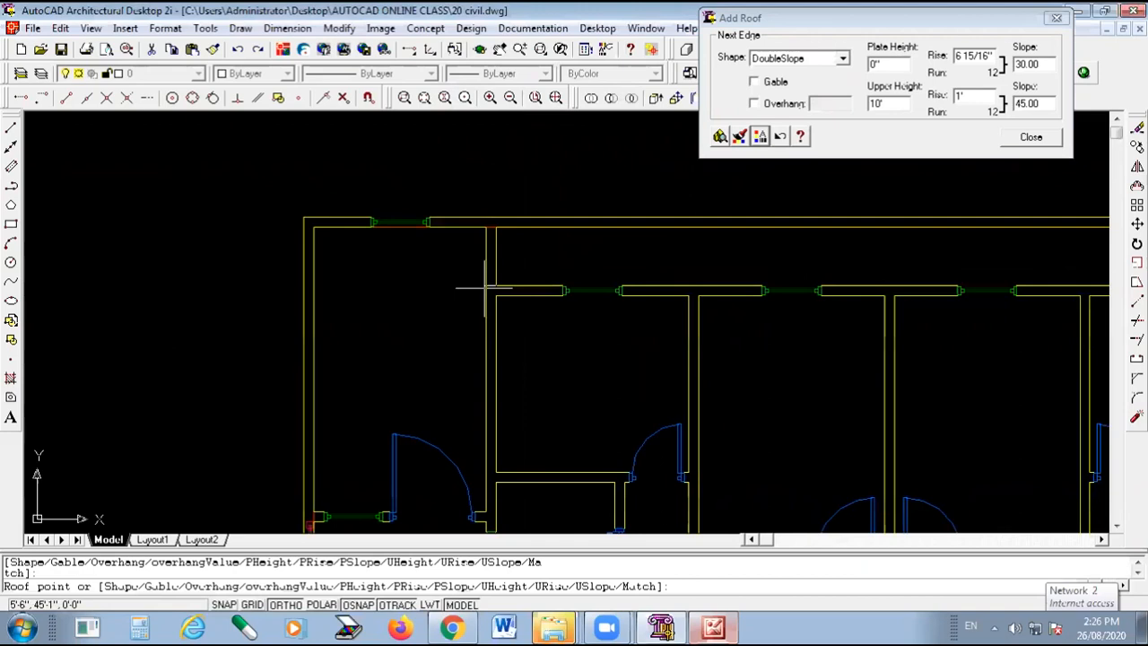
Trace the roof outline along the rear wall and down the right wall to the house's front-right corner.
scroll(616, 282, "down", 2)
scroll(994, 282, "up", 2)
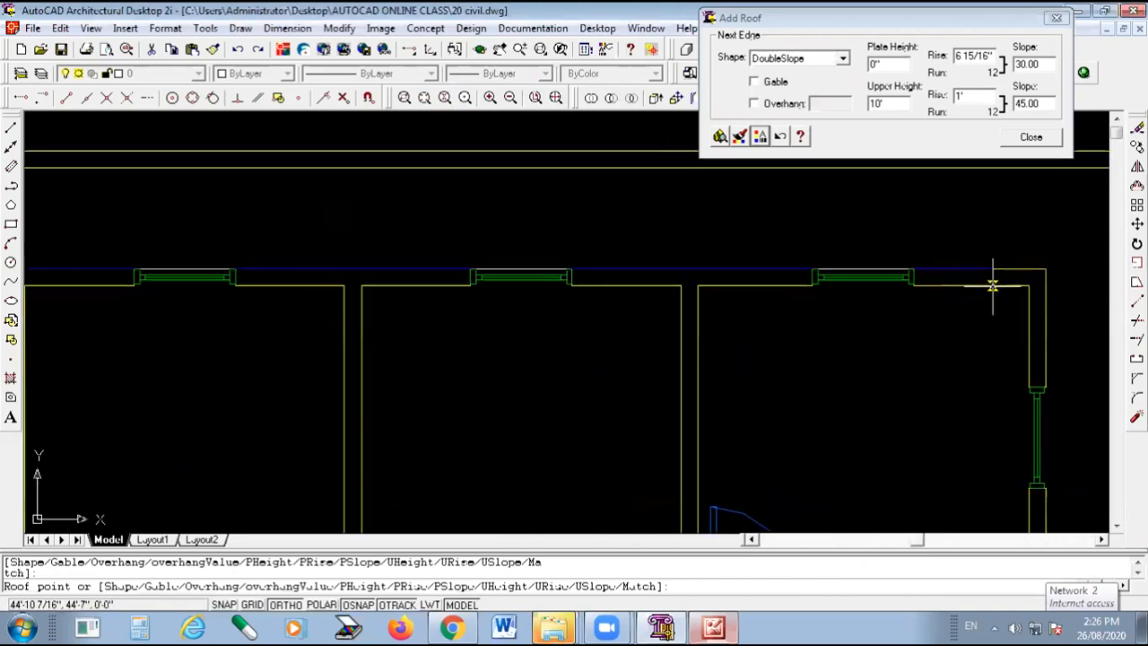
scroll(1002, 217, "down", 5)
scroll(1020, 454, "up", 3)
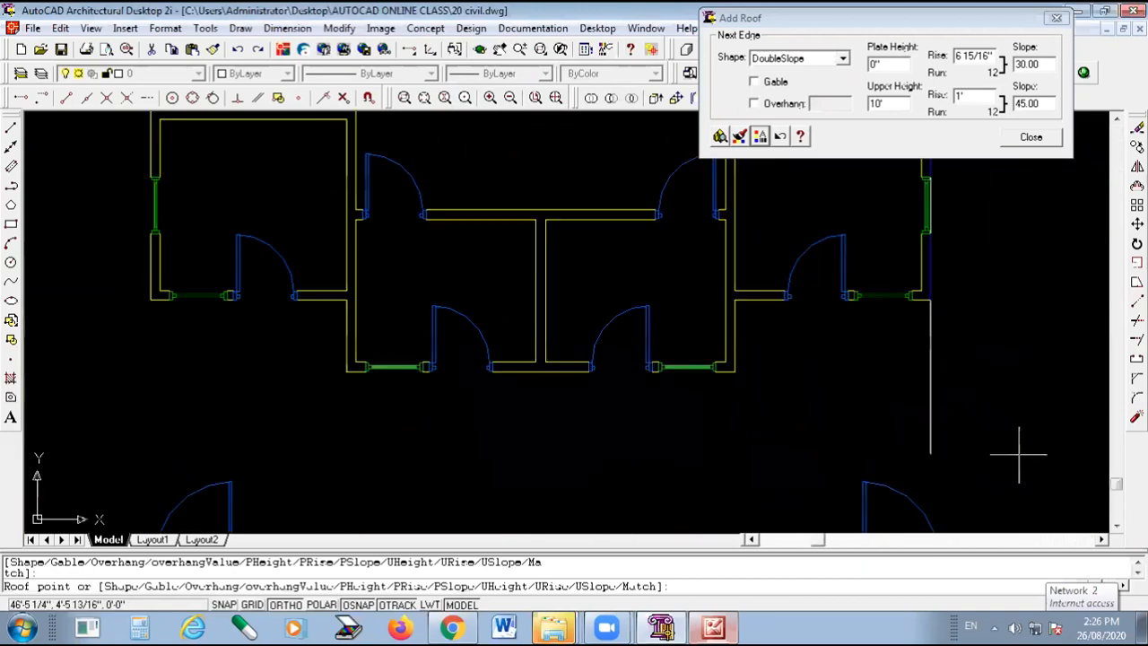
scroll(927, 249, "up", 3)
left_click(928, 261)
scroll(935, 257, "down", 4)
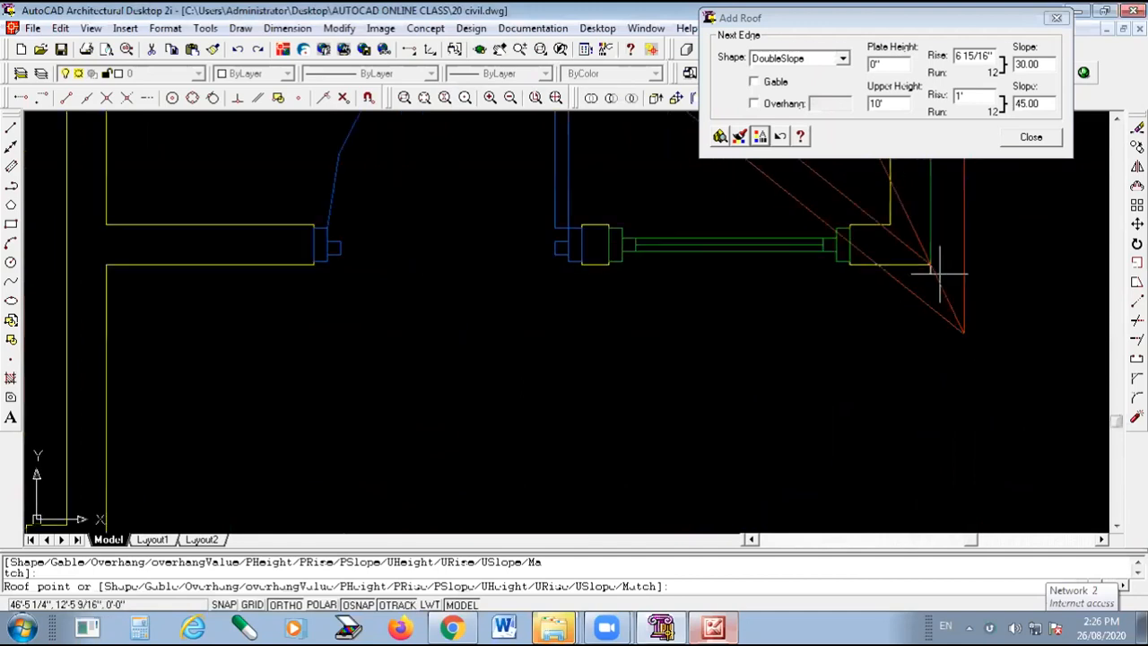
Continue the roof outline to the inner corner right of the front projection and out to the projection's front-right corner.
scroll(648, 290, "up", 4)
left_click(649, 331)
scroll(651, 328, "down", 3)
scroll(672, 418, "up", 4)
left_click(640, 417)
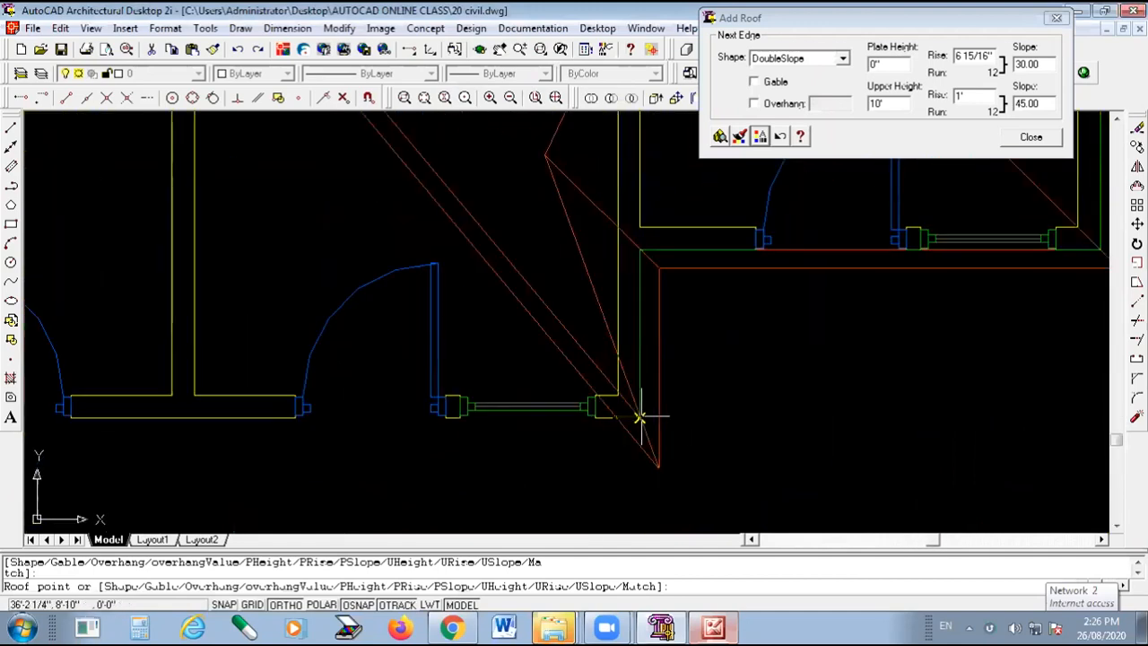
Continue the roof outline across the front projection to its front-left corner and back to the inner corner beside it.
scroll(808, 397, "down", 4)
scroll(504, 405, "up", 4)
scroll(512, 390, "up", 2)
left_click(526, 367)
scroll(539, 381, "down", 4)
scroll(551, 298, "up", 4)
left_click(514, 328)
Place the last roof point at the house's front-left corner and finish the roof.
scroll(538, 341, "down", 4)
scroll(469, 360, "up", 4)
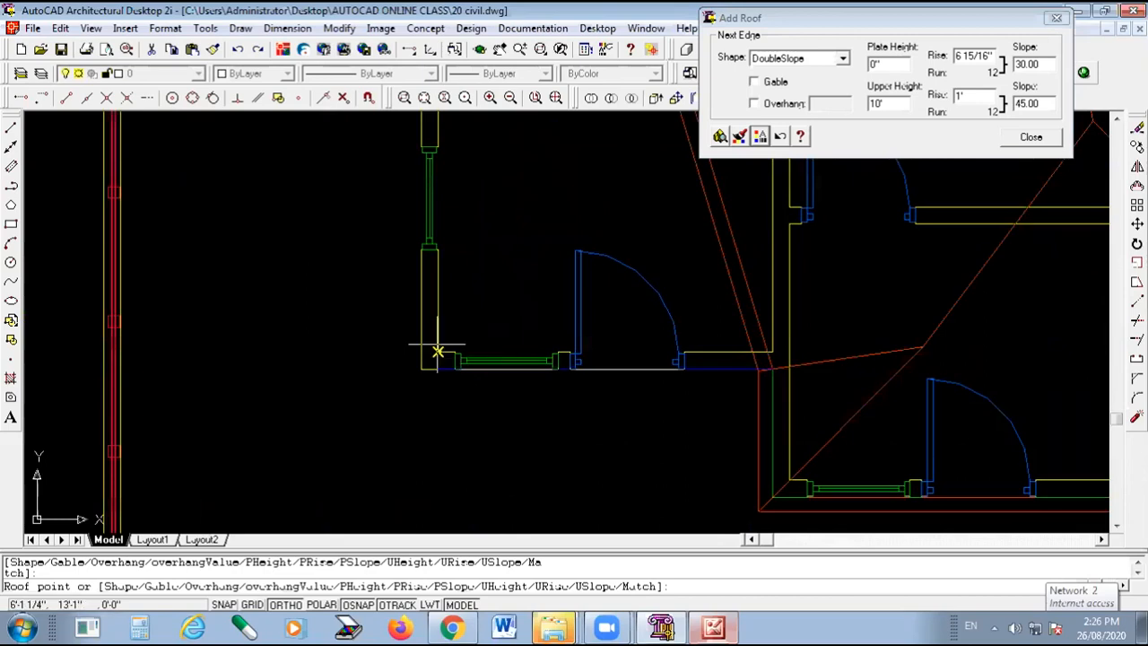
scroll(431, 371, "up", 2)
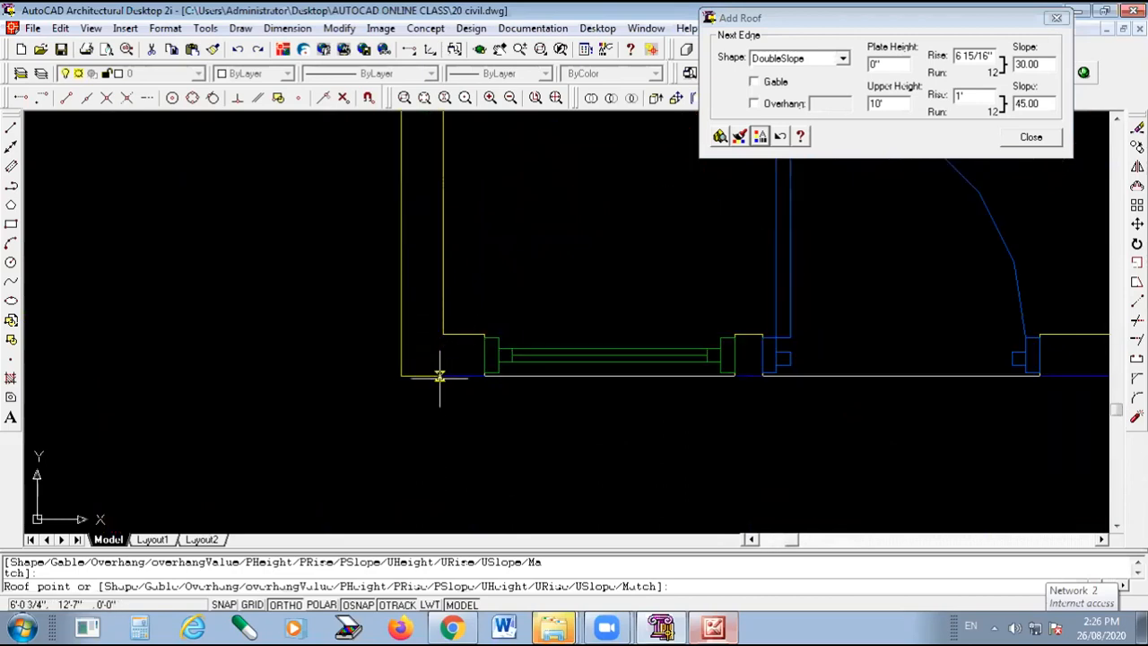
left_click(444, 375)
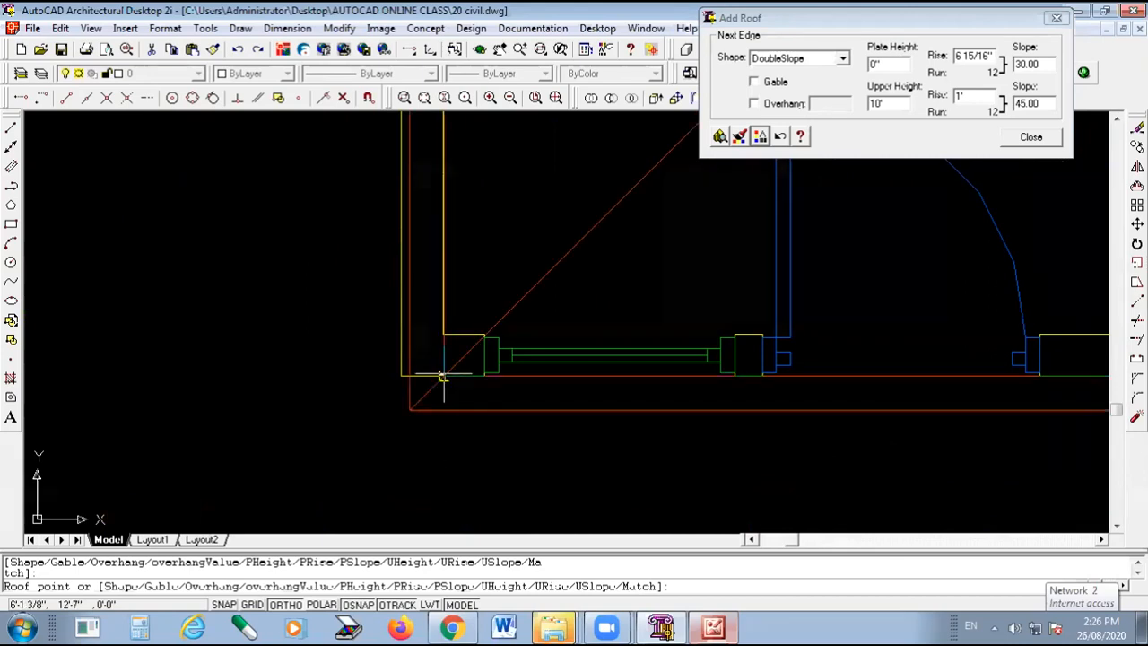
scroll(443, 314, "down", 5)
scroll(448, 257, "up", 6)
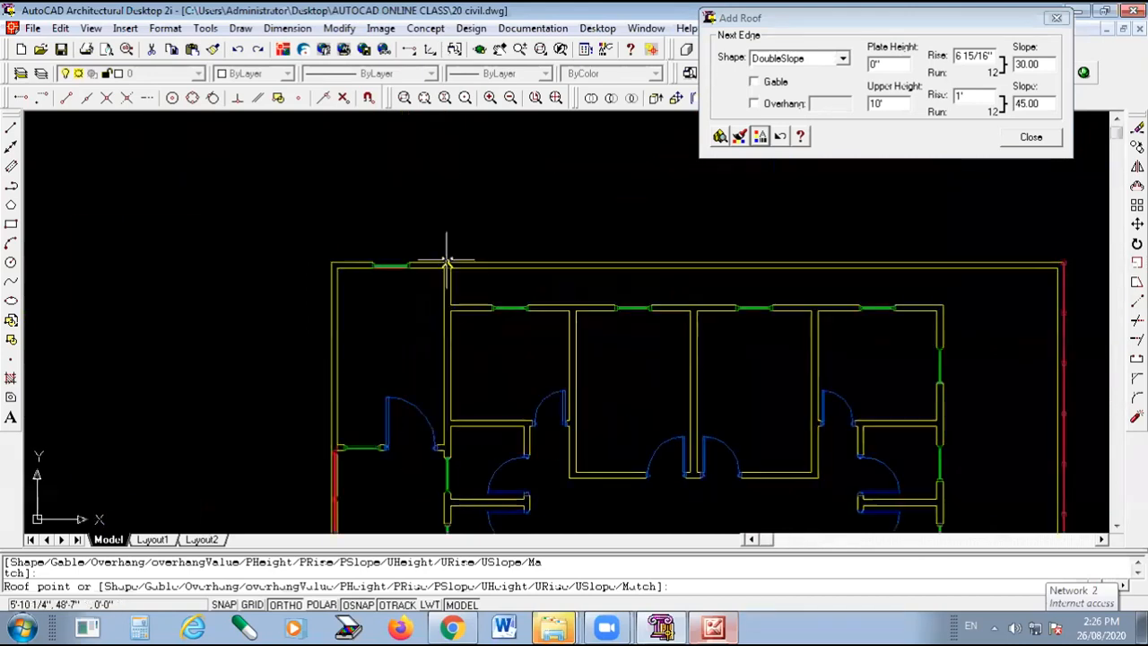
right_click(411, 392)
left_click(457, 109)
scroll(503, 251, "down", 6)
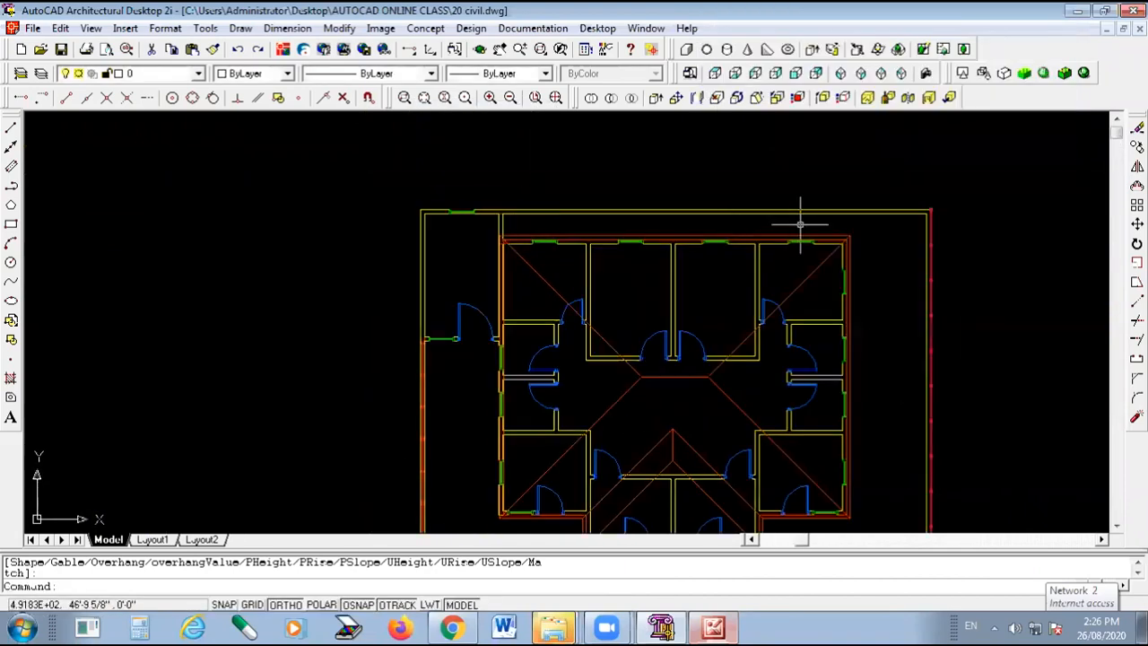
Show the model in a shaded southwest isometric view.
left_click(841, 74)
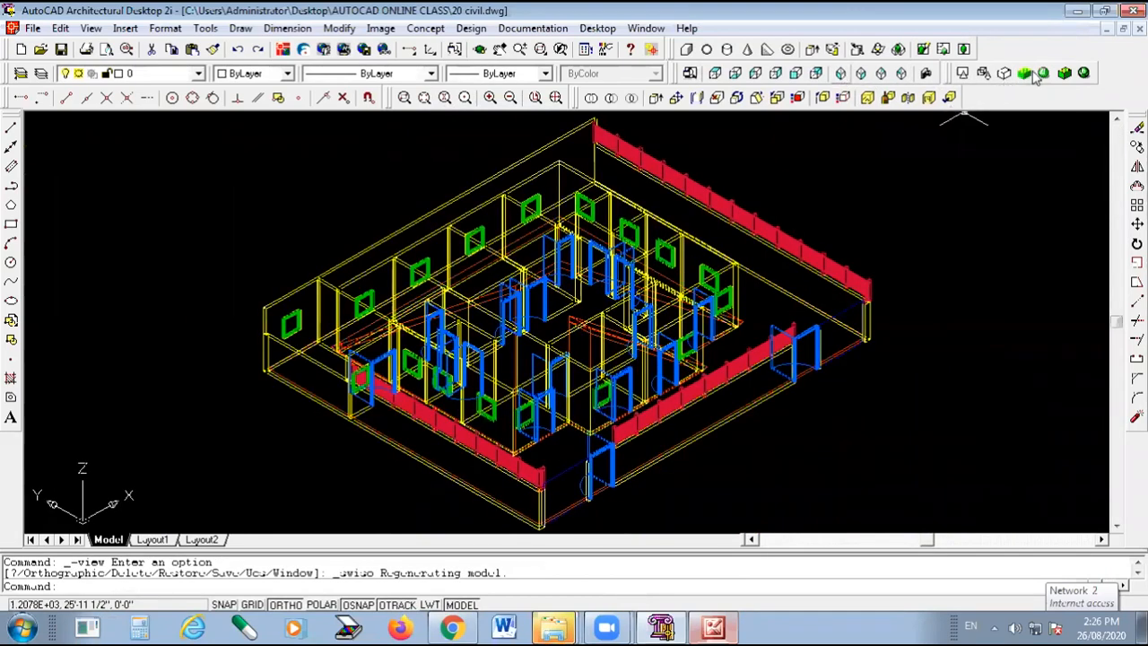
left_click(844, 74)
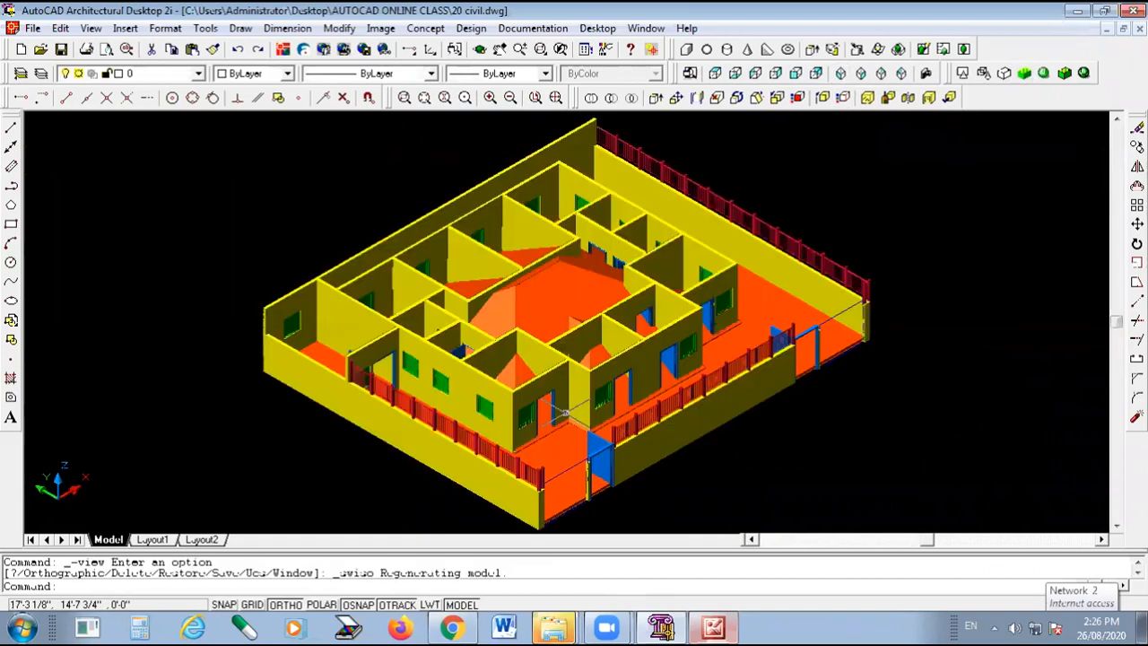
scroll(489, 238, "up", 2)
Raise the roof onto the house walls by setting its Location Z to 10'.
left_click(488, 237)
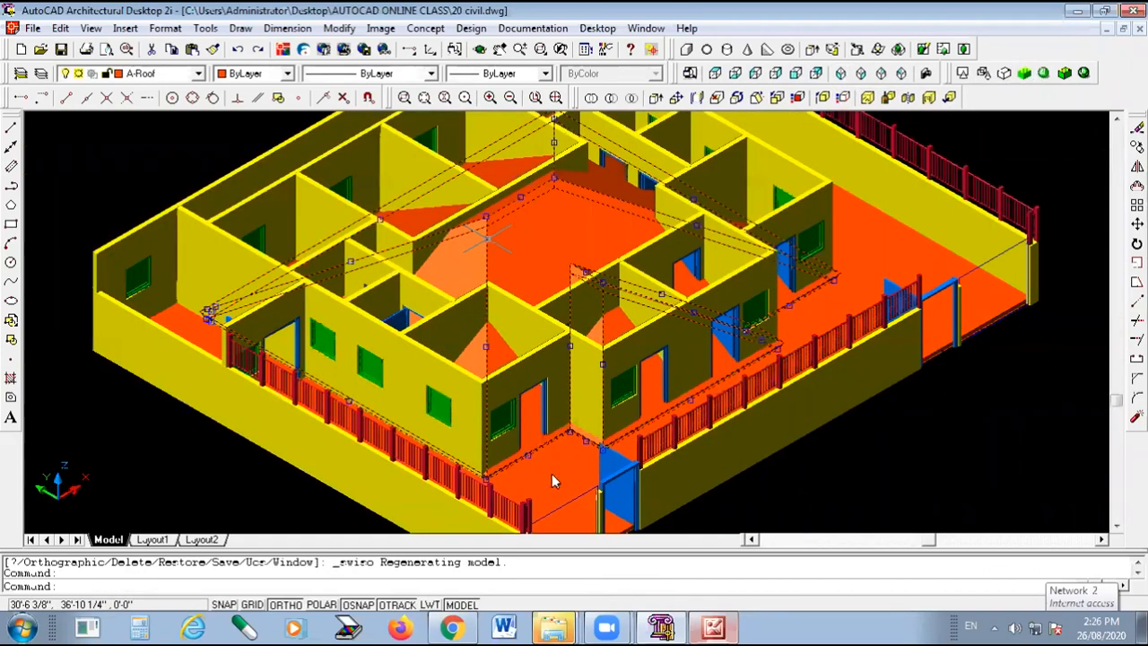
key("ctrl+1")
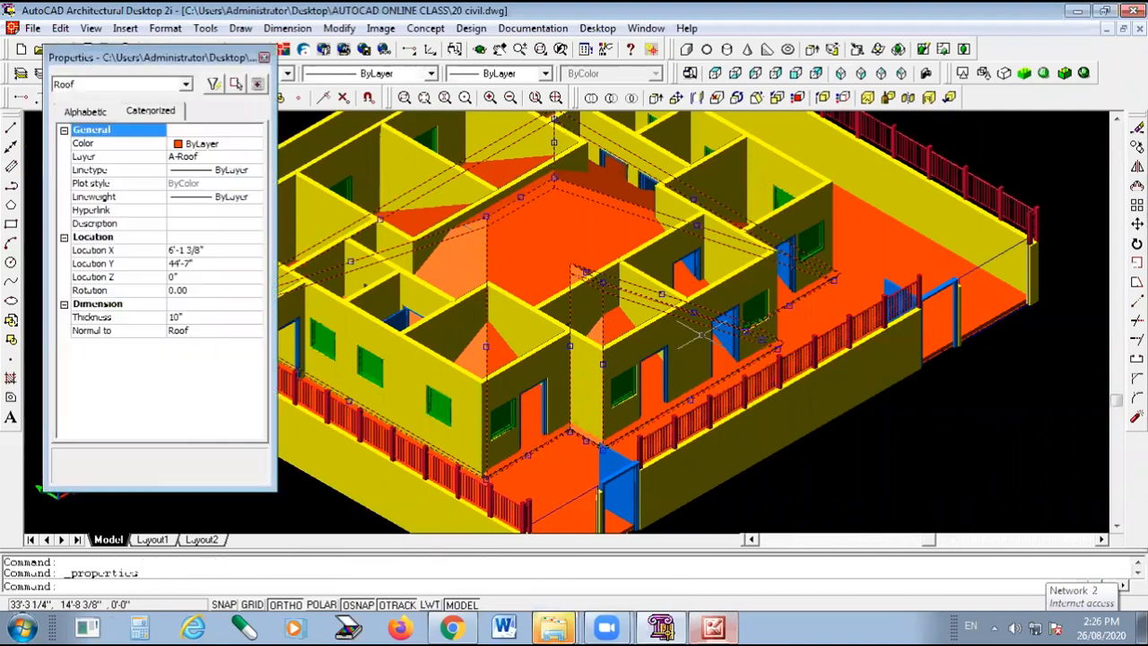
left_click(188, 278)
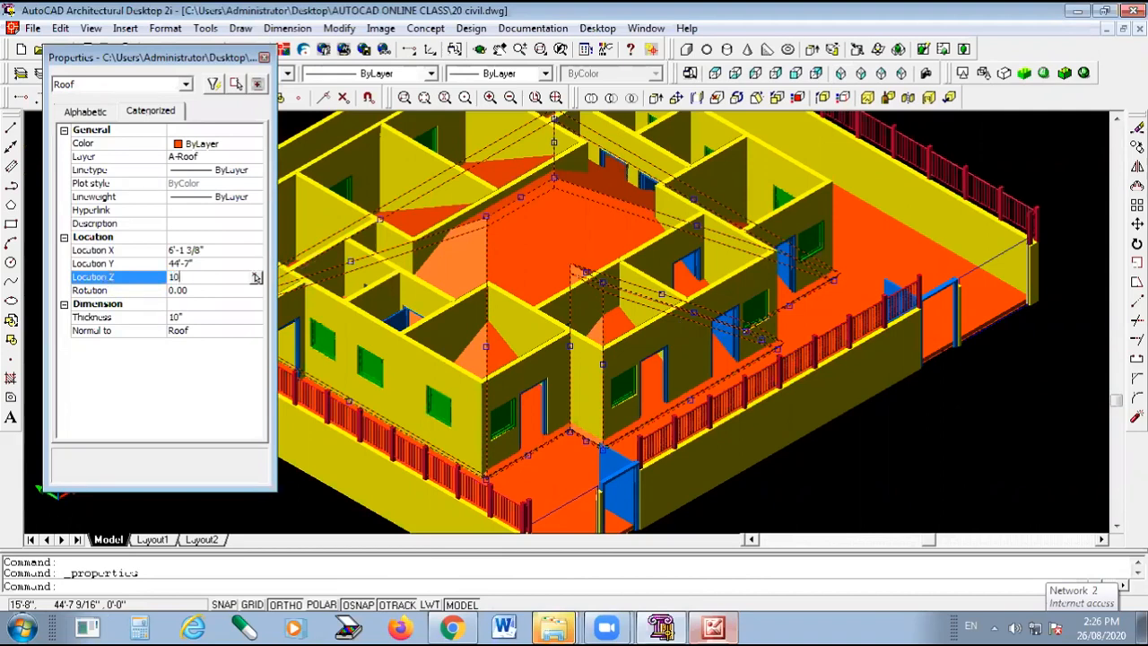
type("10'")
key("Return")
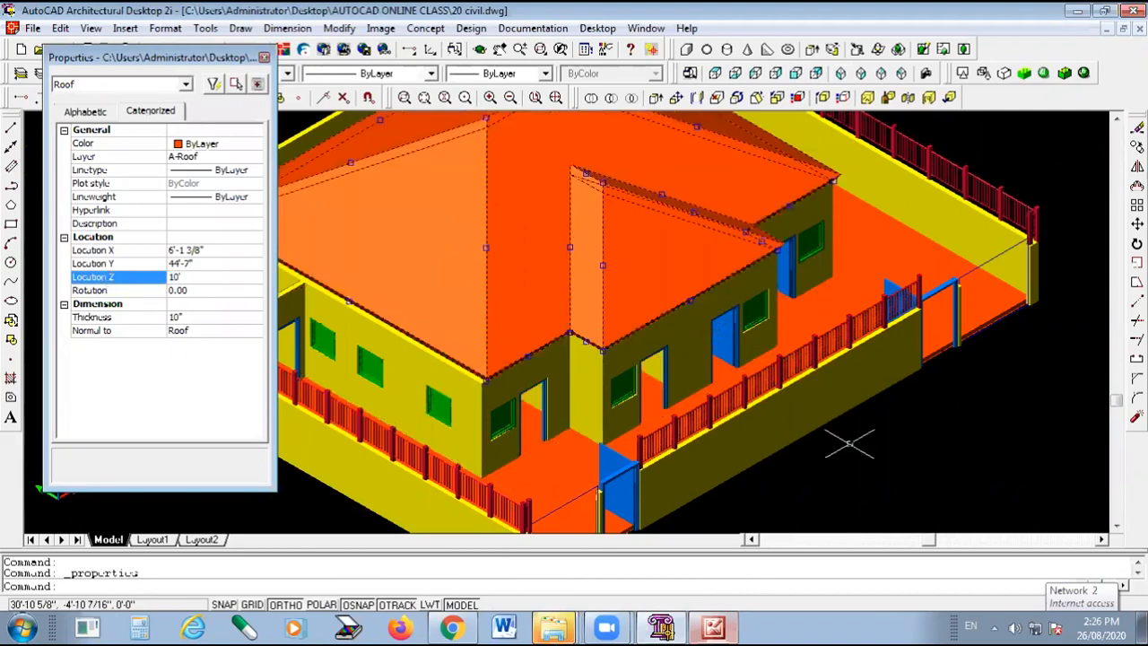
left_click(264, 57)
key("Escape")
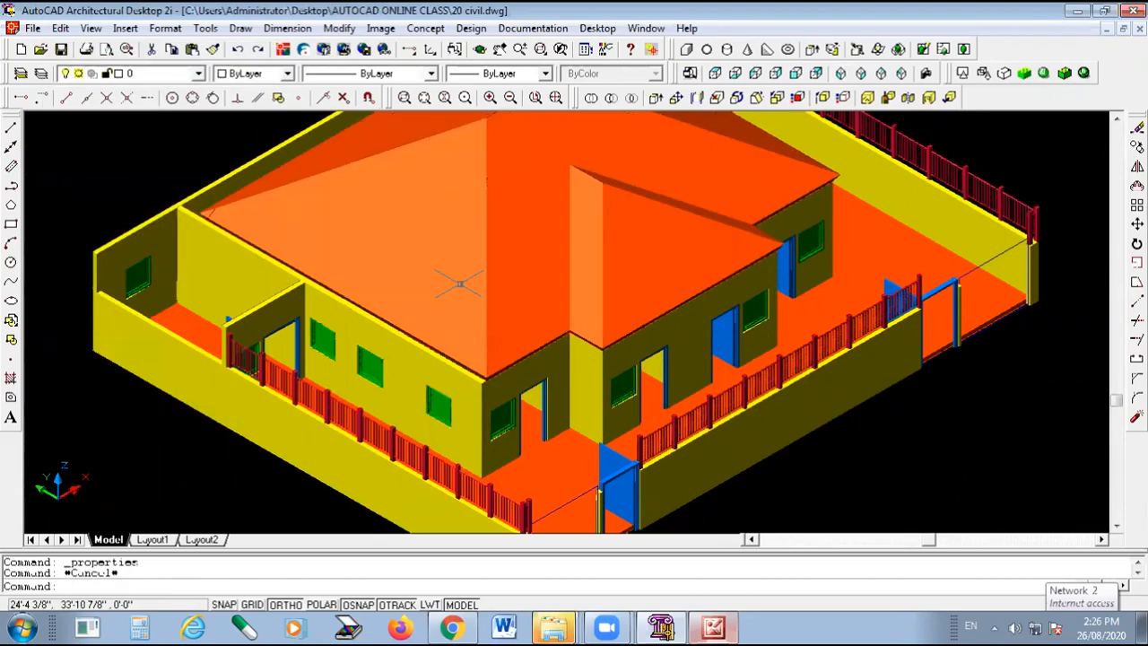
Change the roof's color to Magenta and clear the selection.
left_click(485, 173)
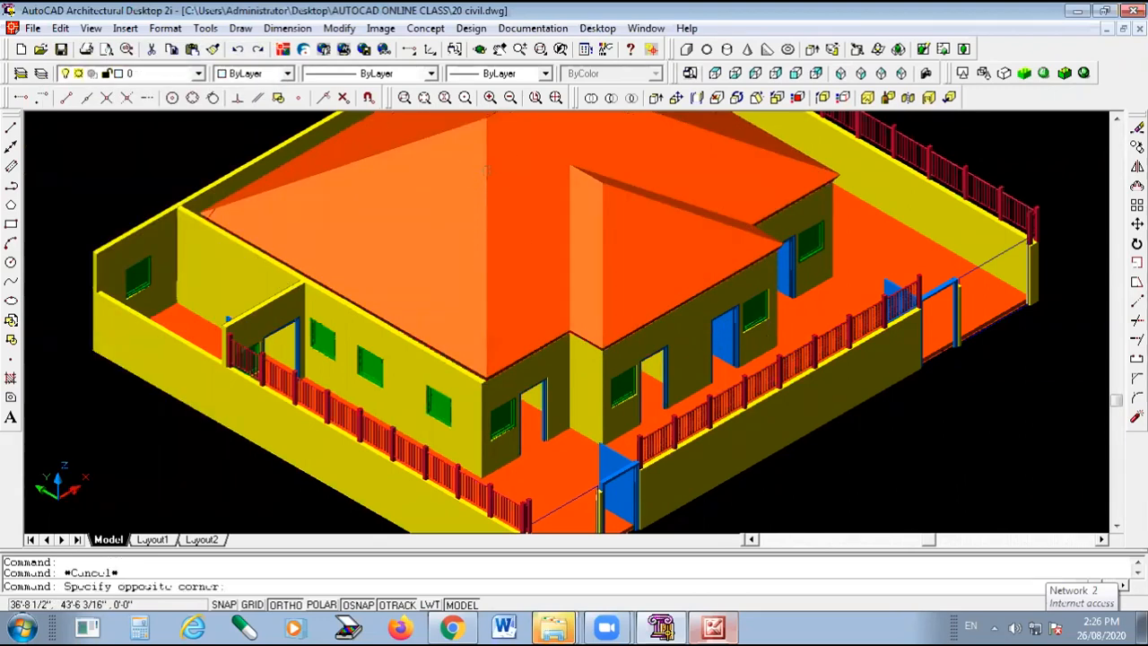
left_click(204, 126)
left_click(196, 73)
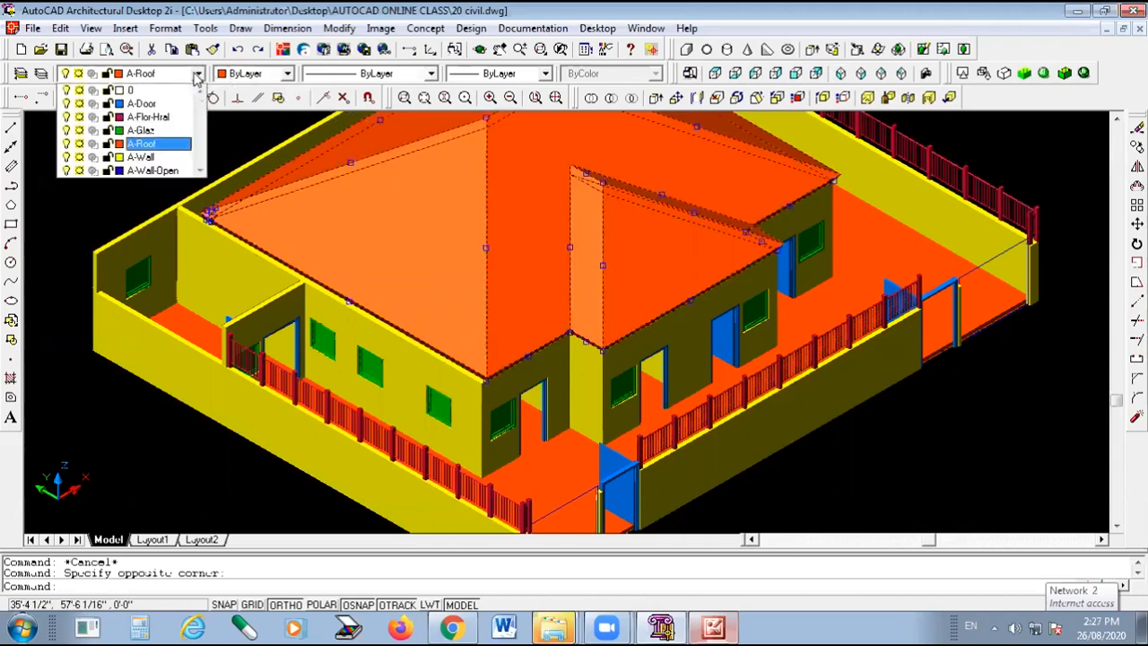
left_click(286, 78)
left_click(285, 75)
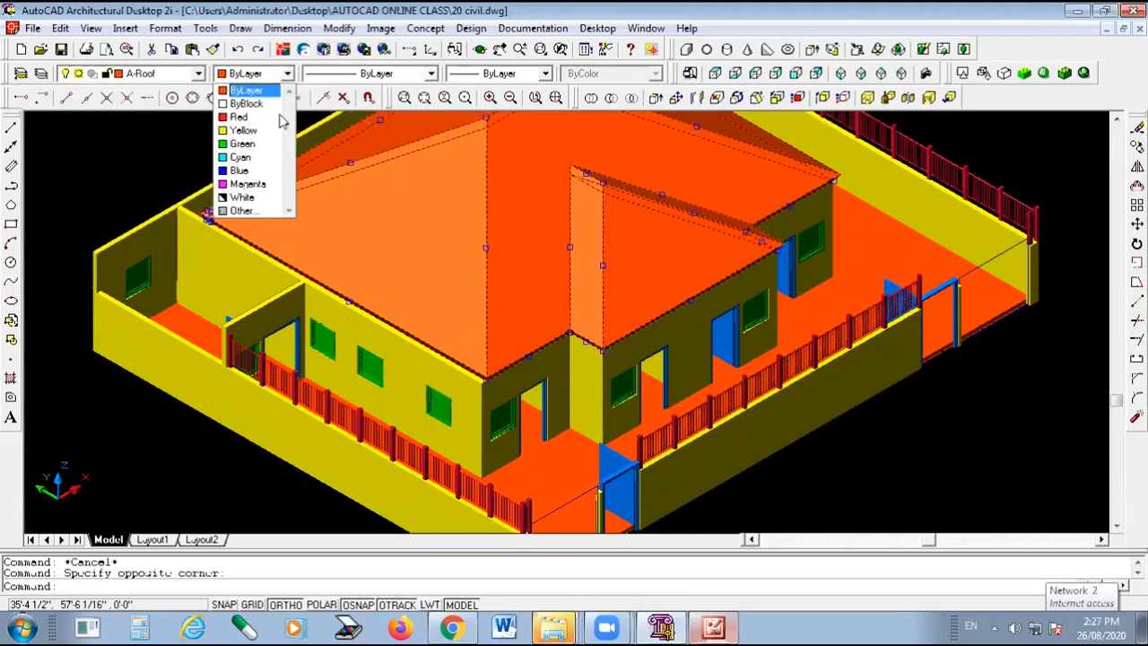
left_click(250, 184)
key("Escape")
scroll(665, 364, "down", 2)
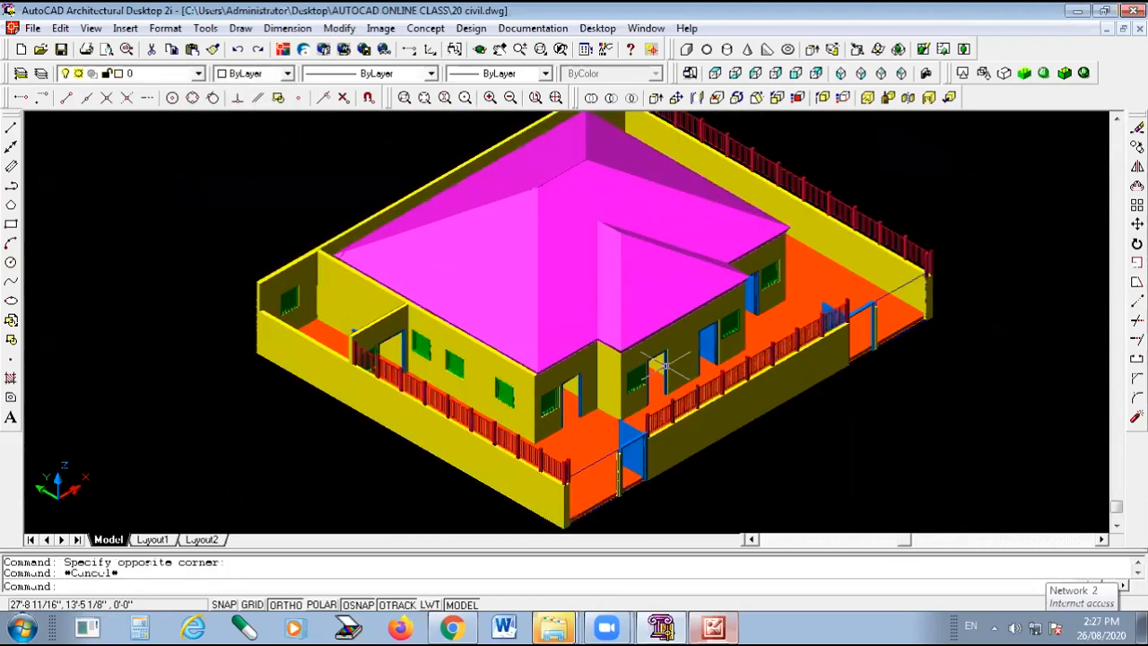
scroll(665, 363, "down", 1)
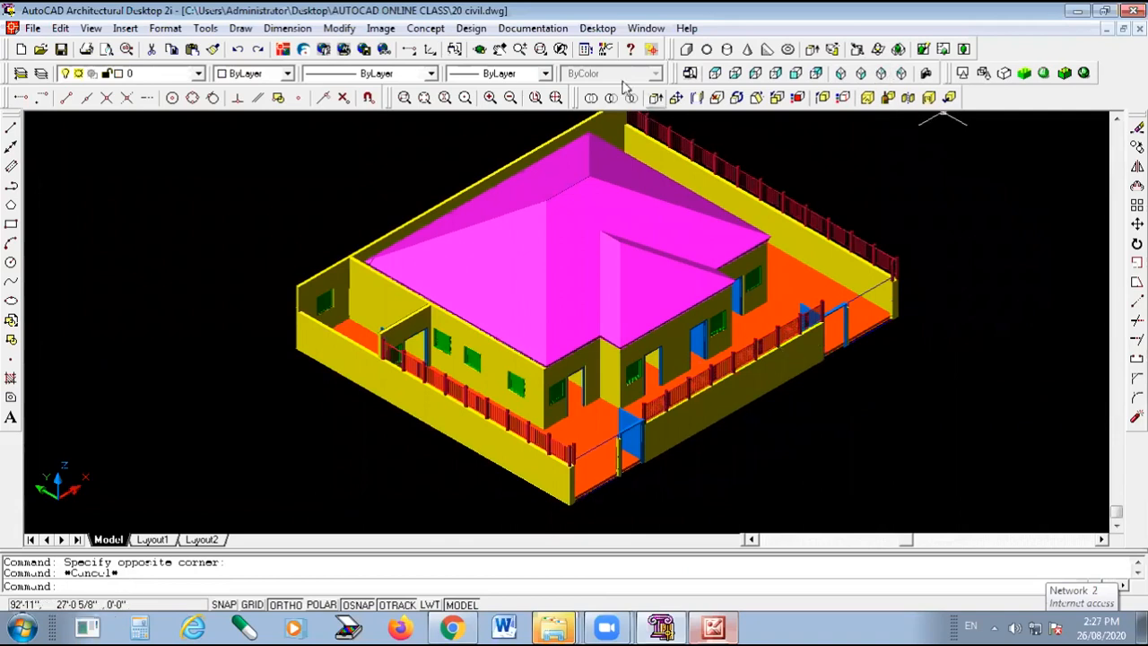
Orbit the shaded house and examine the magenta roof, its eaves, and the front and side walls up close.
left_click(482, 51)
left_click_drag(624, 396, 711, 392)
left_click_drag(645, 308, 606, 326)
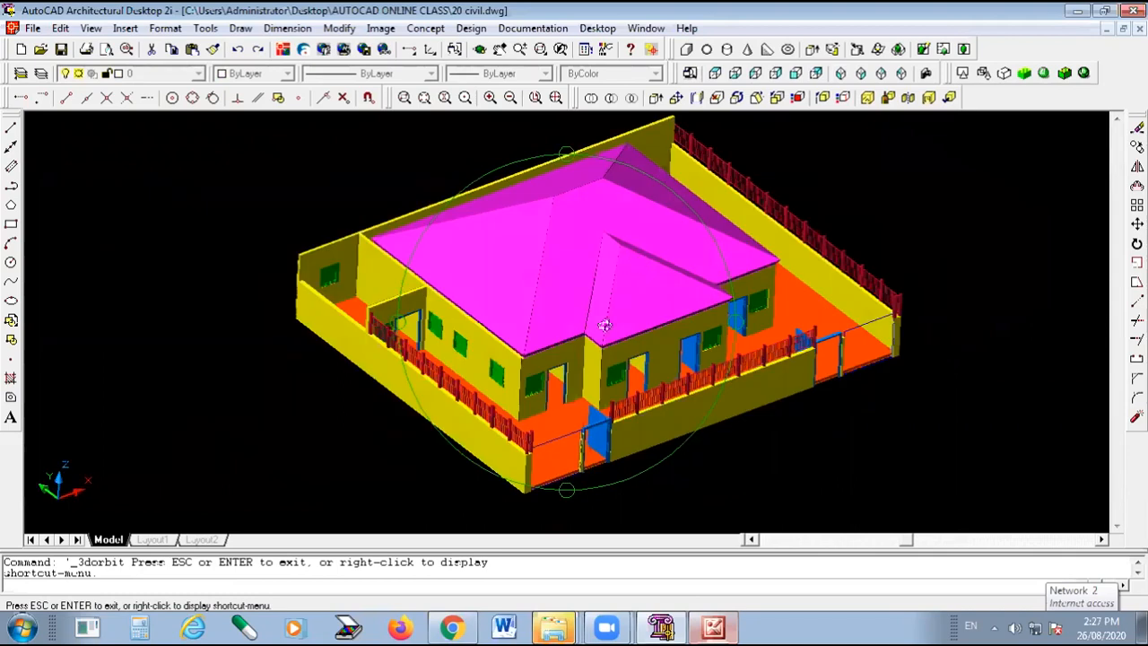
scroll(583, 325, "up", 5)
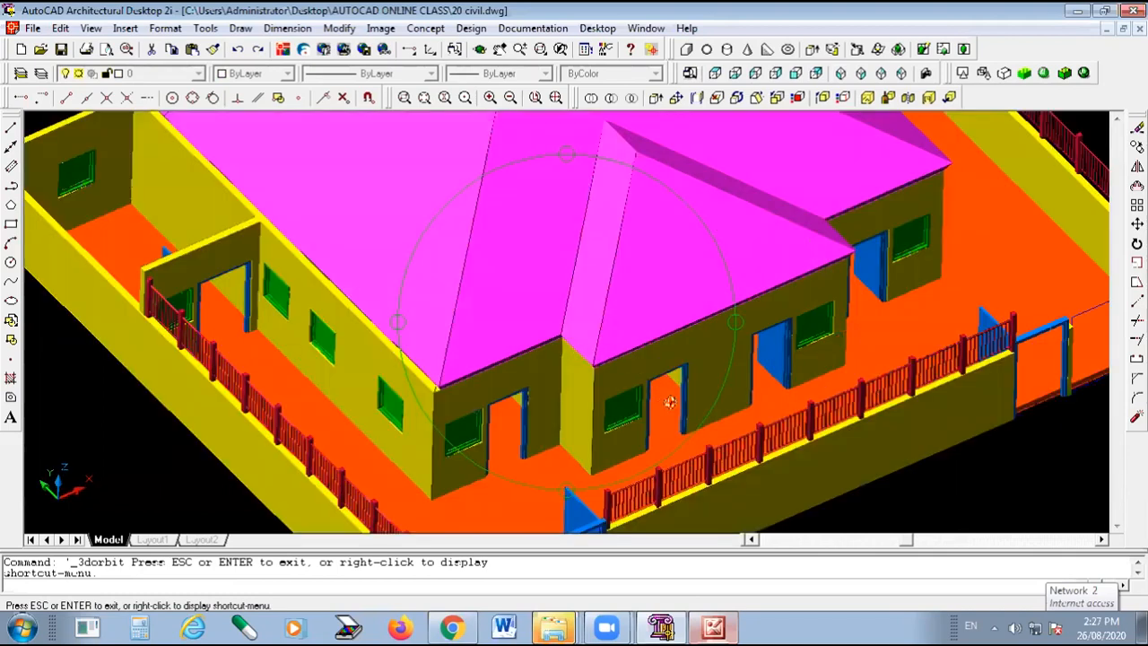
left_click_drag(622, 428, 626, 455)
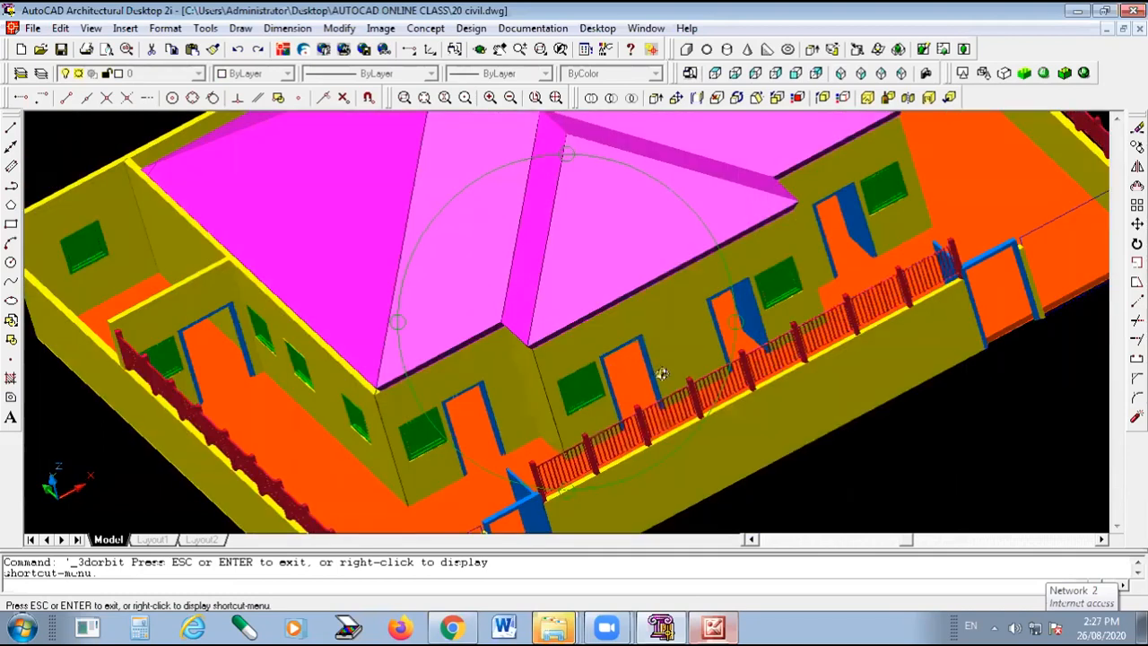
left_click_drag(646, 346, 566, 386)
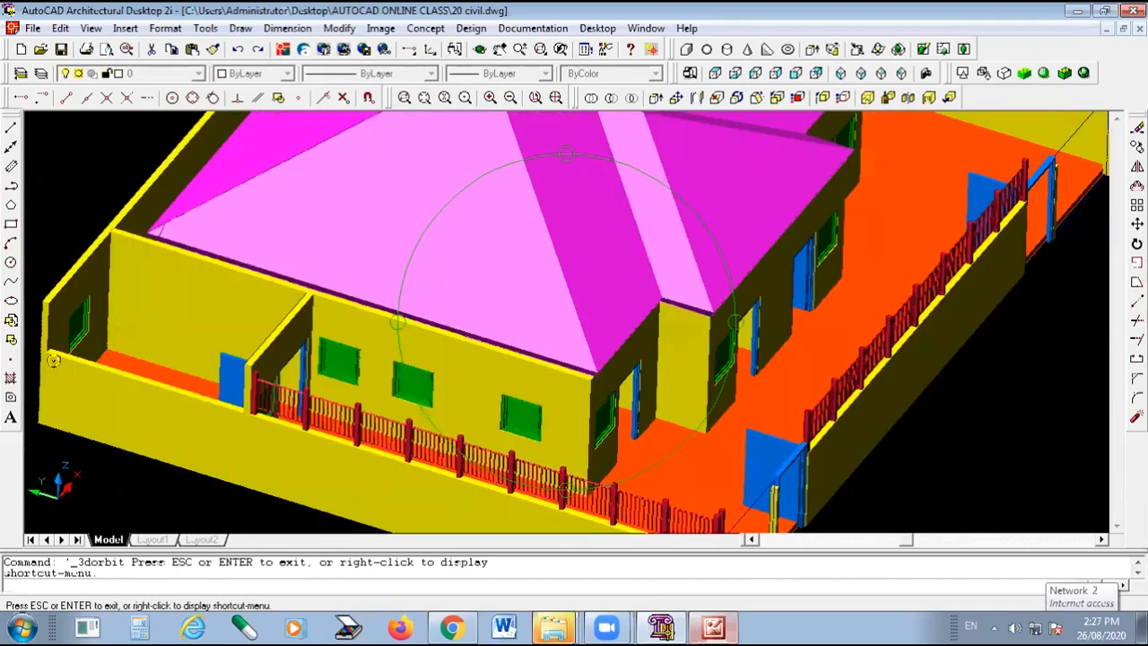
left_click_drag(182, 282, 324, 334)
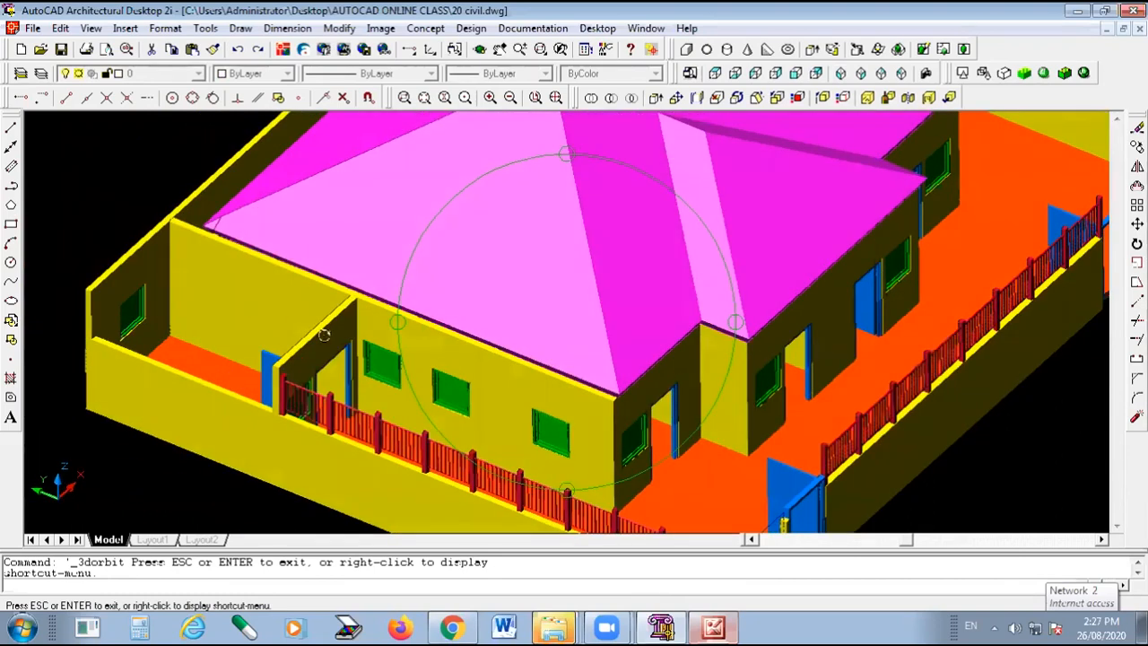
left_click_drag(528, 338, 543, 308)
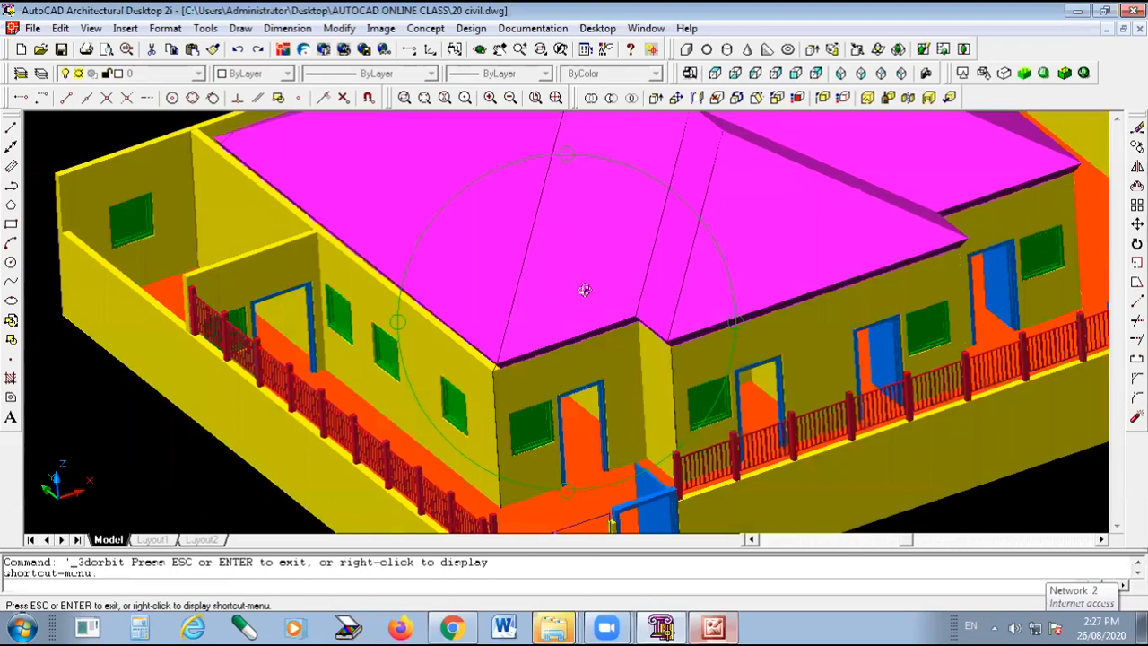
left_click_drag(670, 262, 628, 256)
right_click(627, 255)
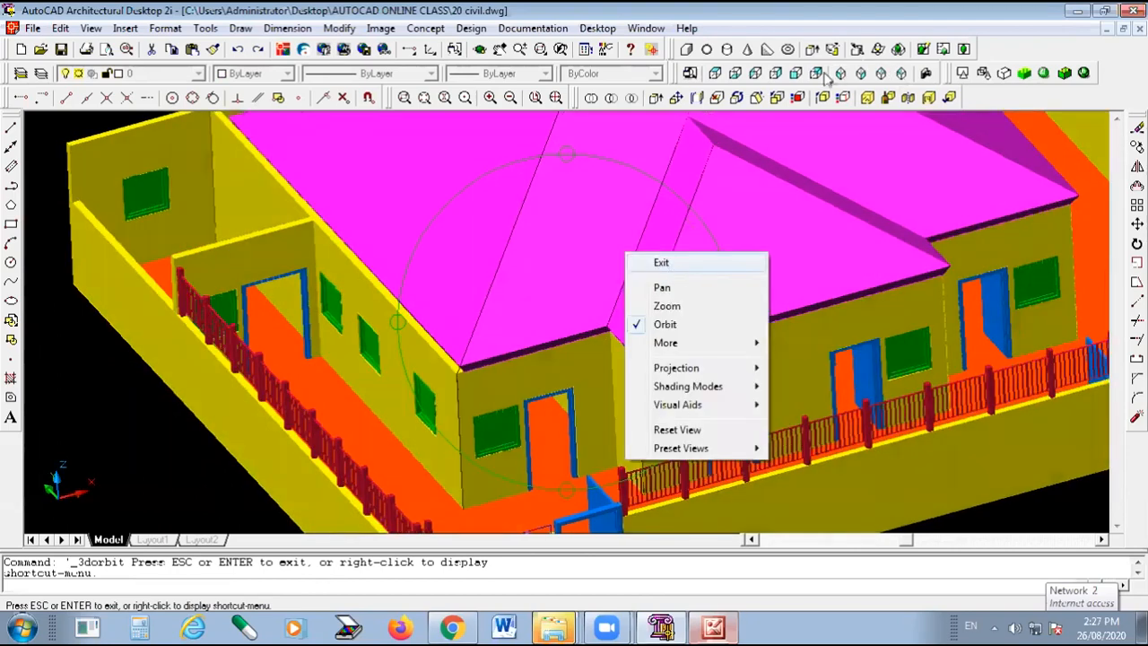
Leave the orbit and display the model as a 2D wireframe top view around the side room at the plan's upper-left corner.
left_click(736, 79)
left_click(716, 76)
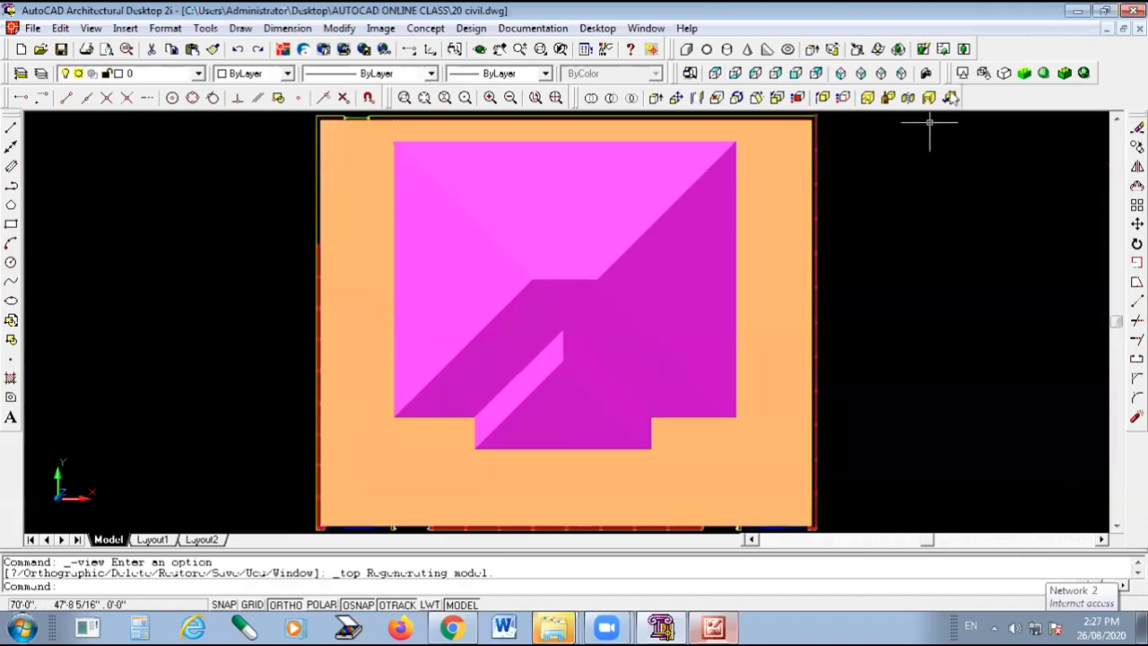
left_click(965, 76)
scroll(383, 225, "up", 1)
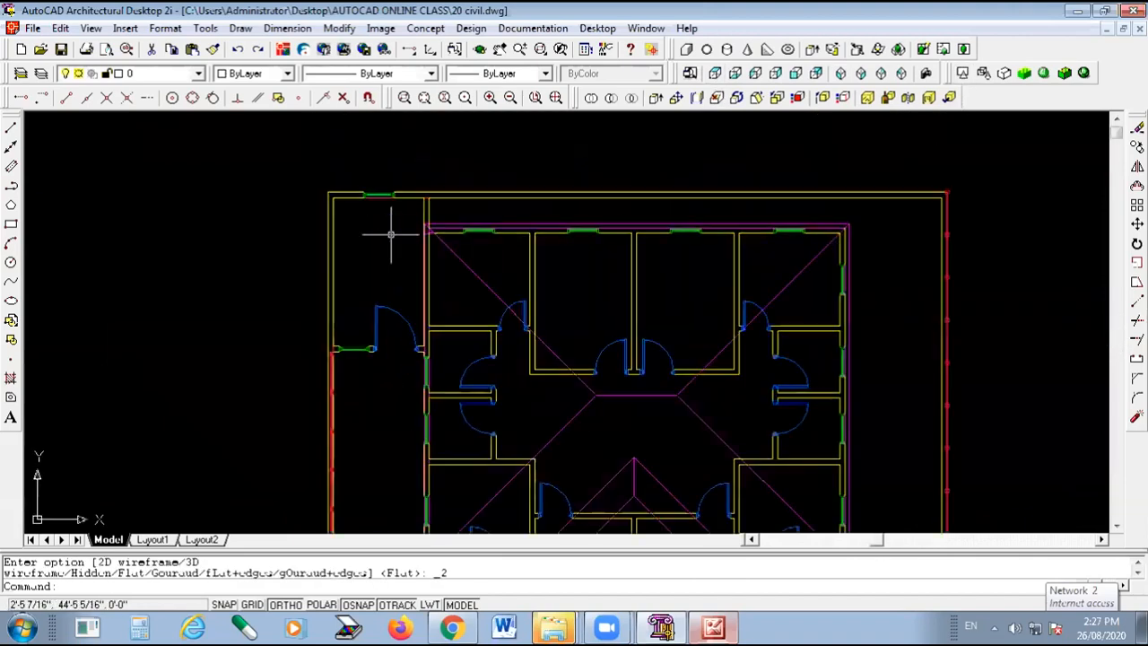
scroll(341, 236, "up", 2)
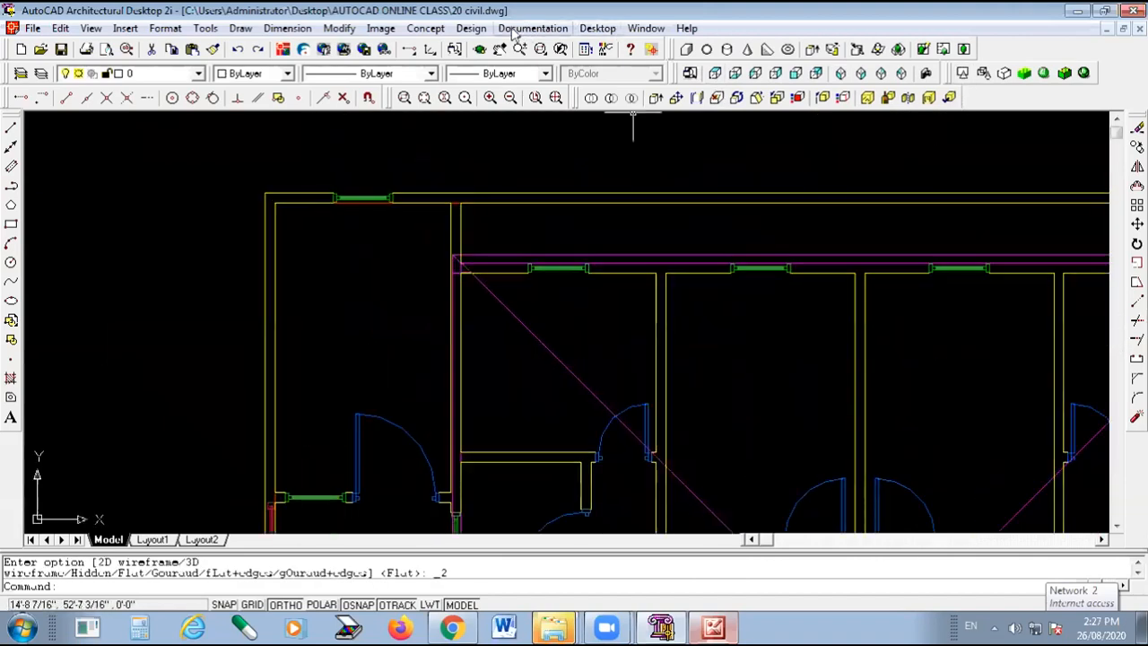
left_click(471, 28)
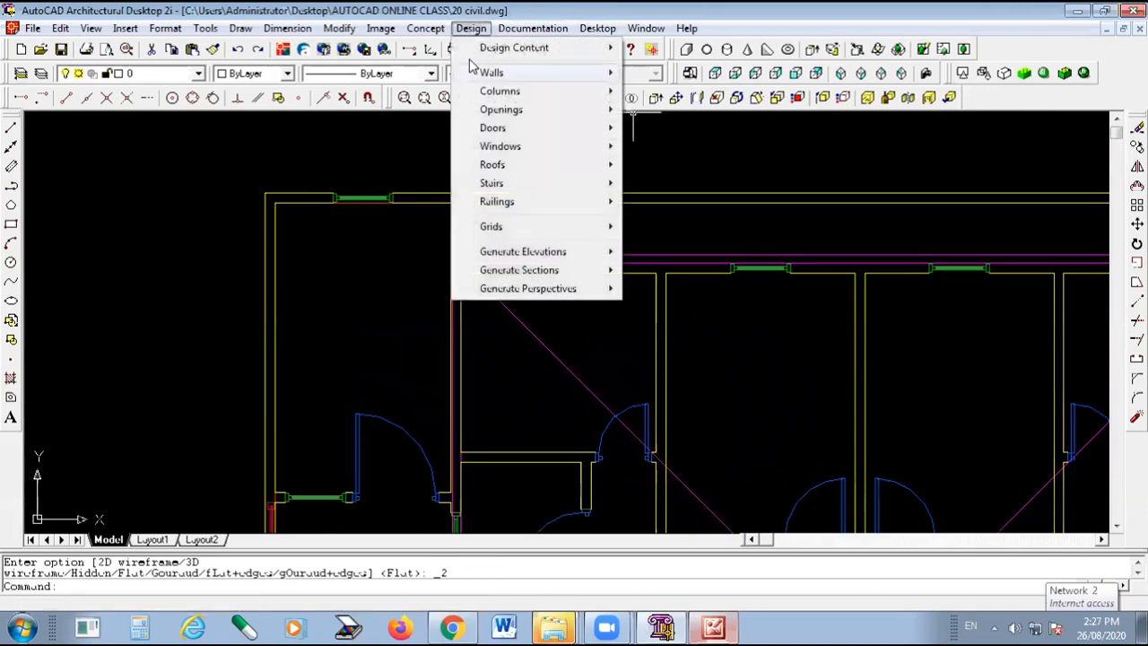
mouse_move(522, 73)
left_click(679, 72)
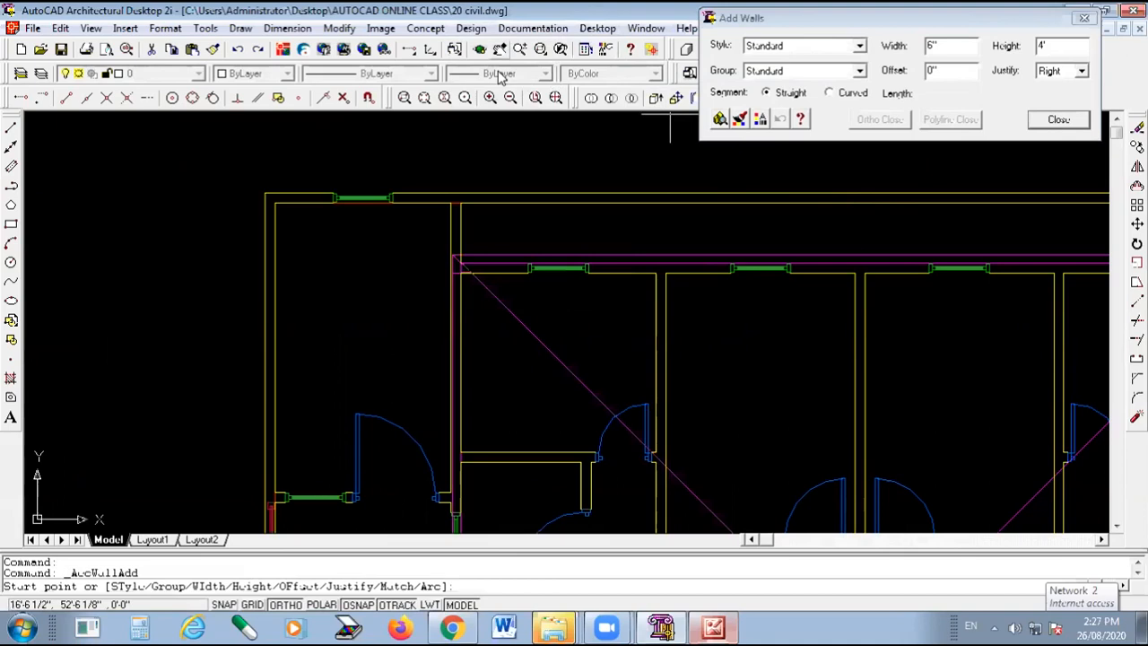
Start a new roof with a SingleSlope shape, a slope of 0 and the overhang turned off.
left_click(471, 28)
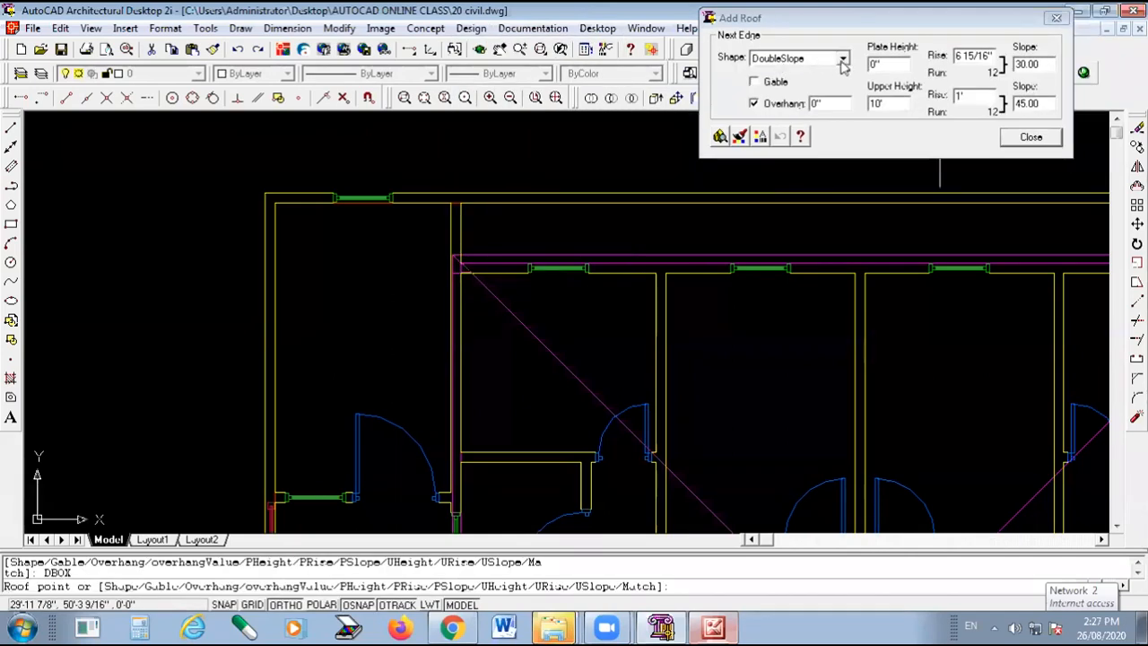
left_click(843, 59)
left_click(785, 79)
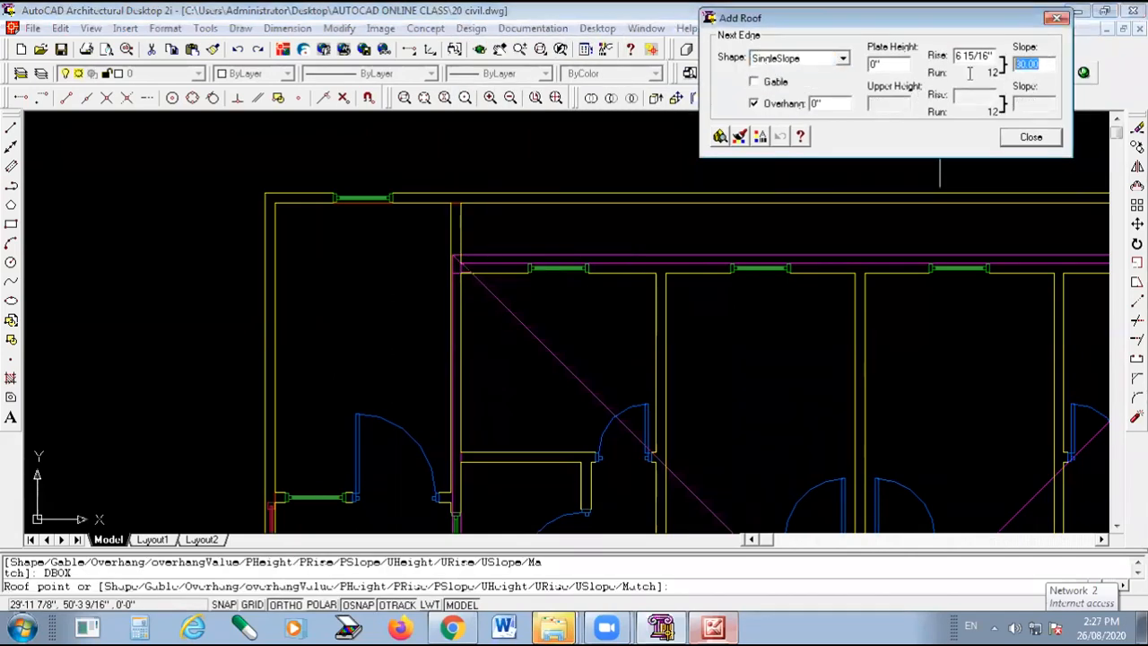
type("0")
left_click(755, 105)
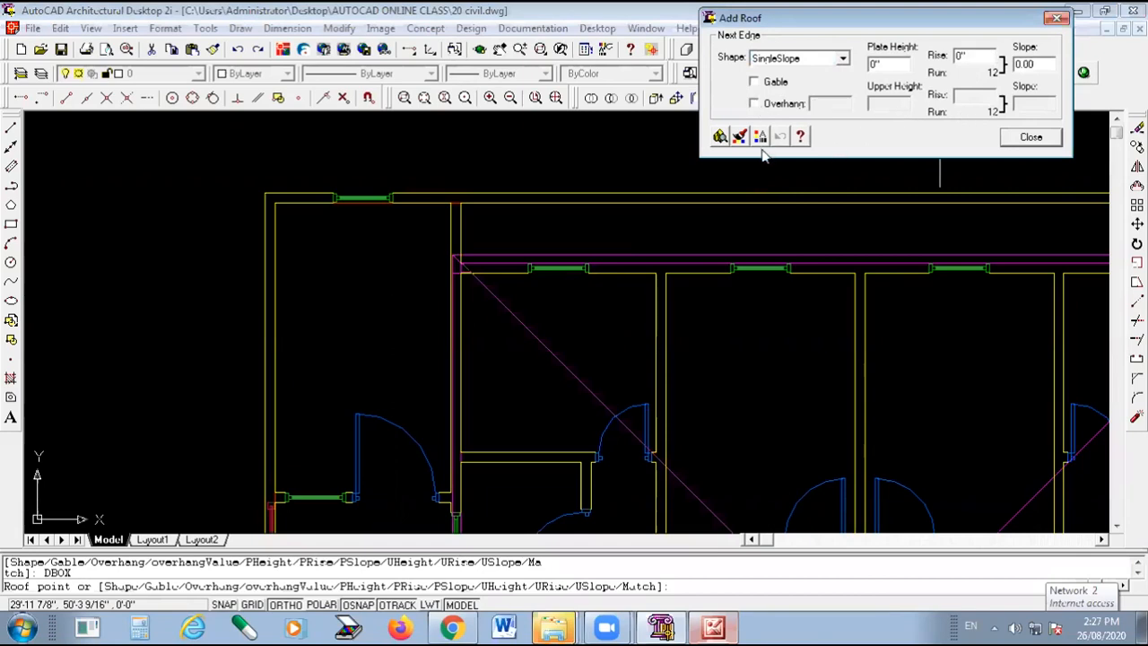
left_click(760, 136)
left_click(940, 363)
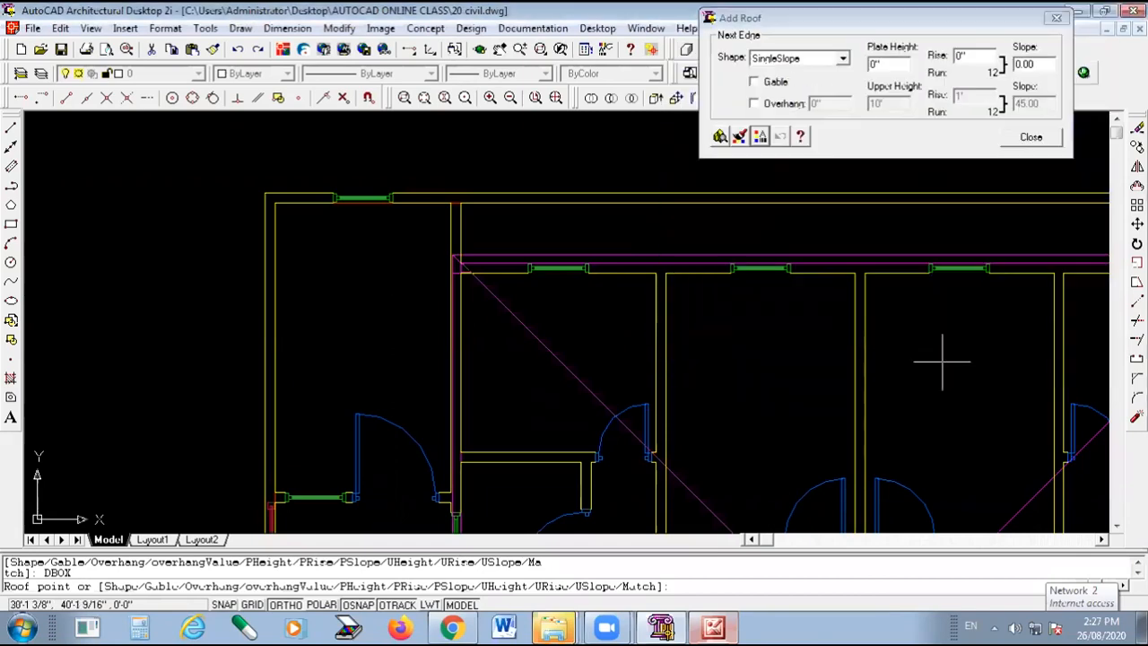
Draw the flat roof around the inner wall corners of the side room at the plan's upper-left and finish it.
scroll(270, 248, "up", 3)
left_click(261, 160)
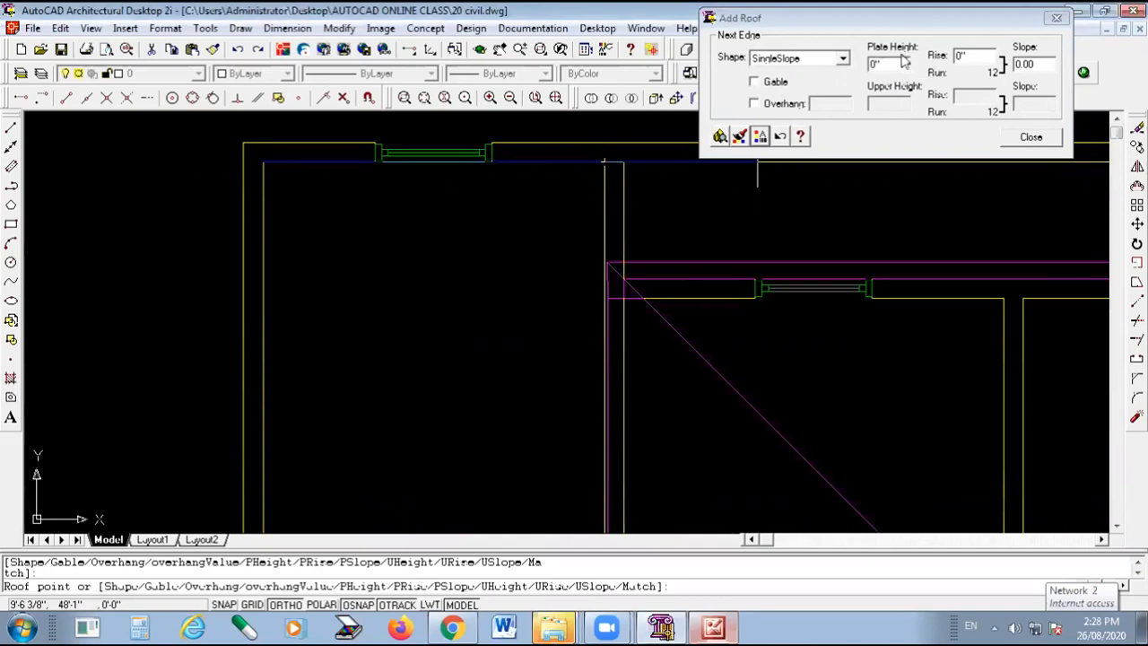
scroll(918, 65, "down", 2)
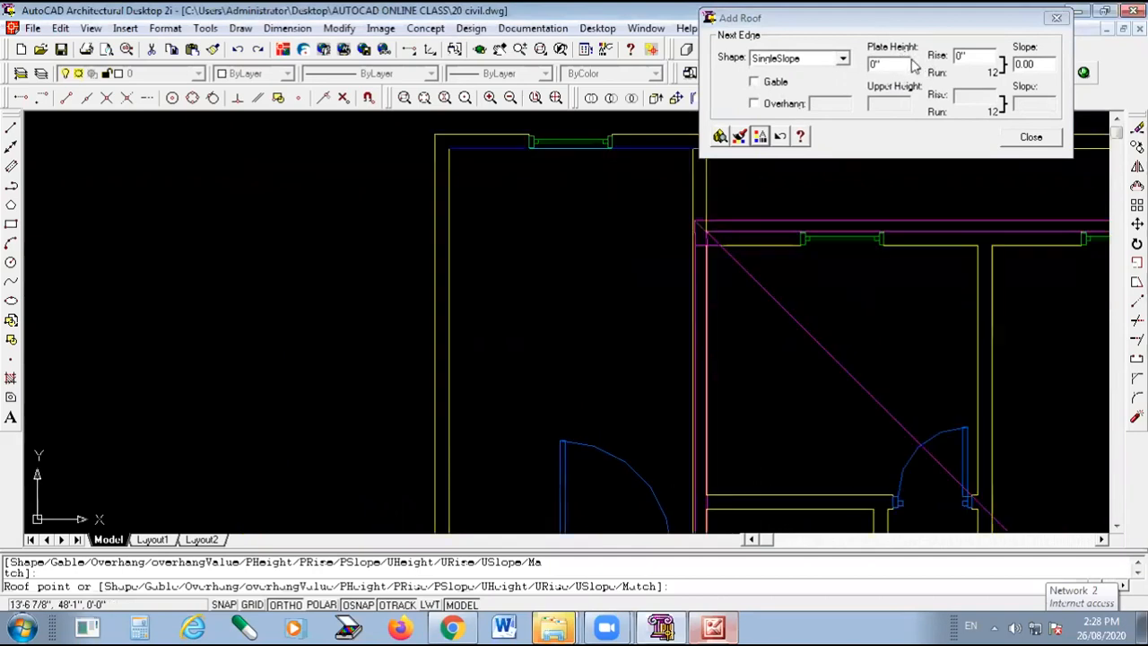
scroll(722, 470, "up", 3)
scroll(743, 359, "down", 1)
scroll(761, 361, "down", 1)
scroll(440, 376, "up", 1)
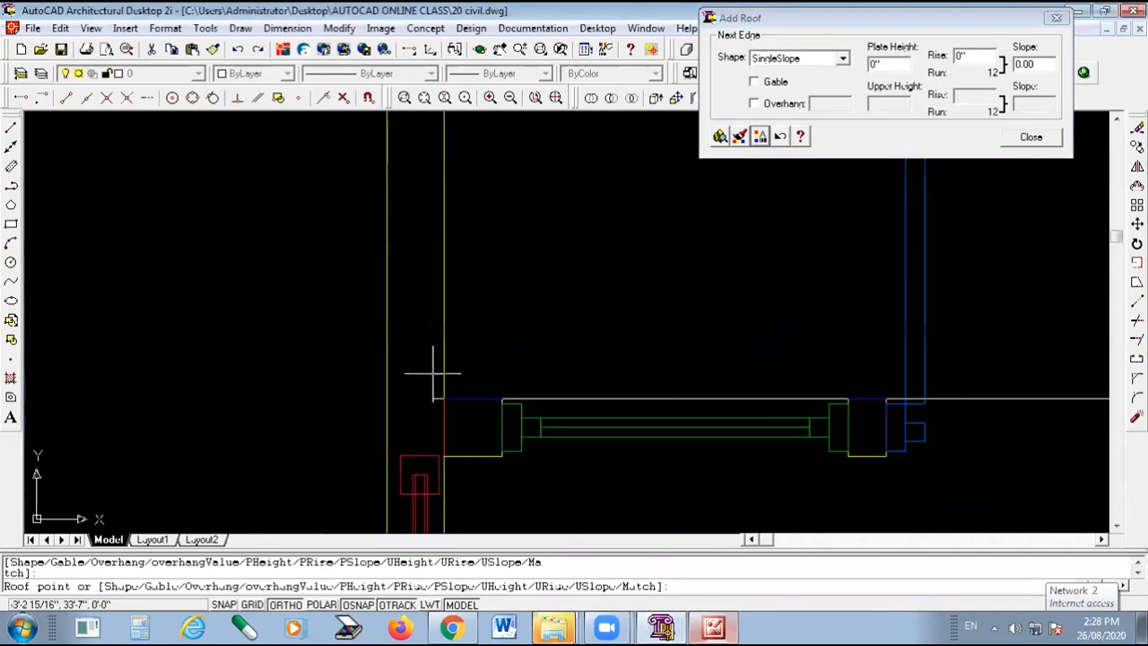
scroll(440, 392, "down", 2)
scroll(436, 146, "up", 2)
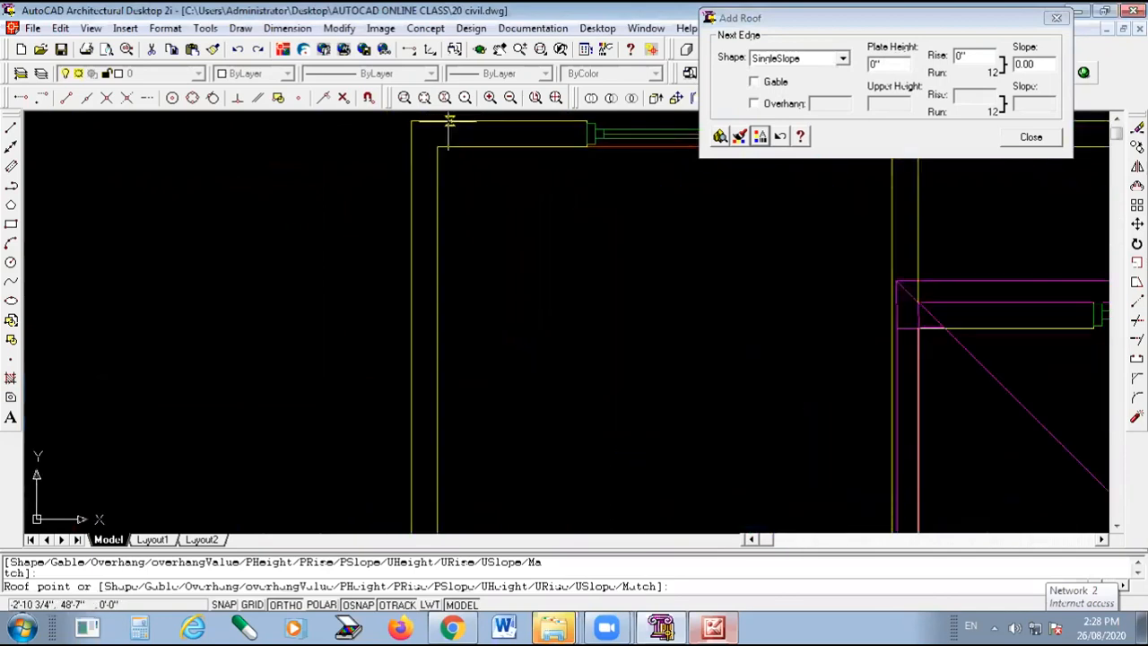
left_click(436, 146)
right_click(584, 147)
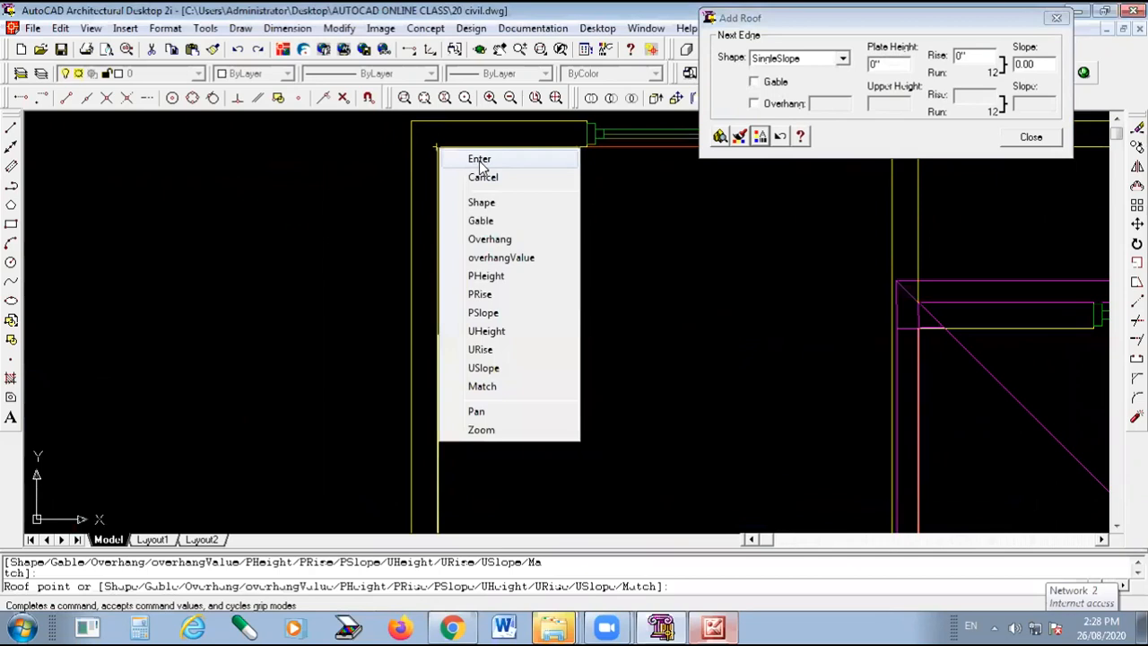
left_click(619, 159)
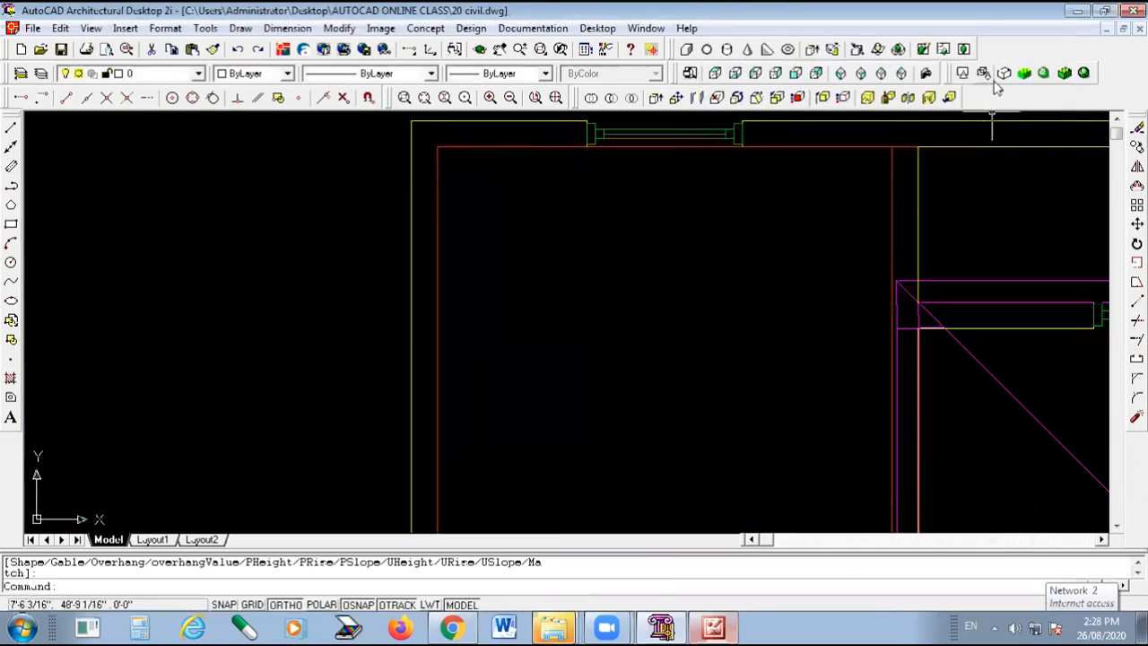
In a southwest isometric view, raise the side room's flat roof by setting its Location Z to 10'.
left_click(841, 74)
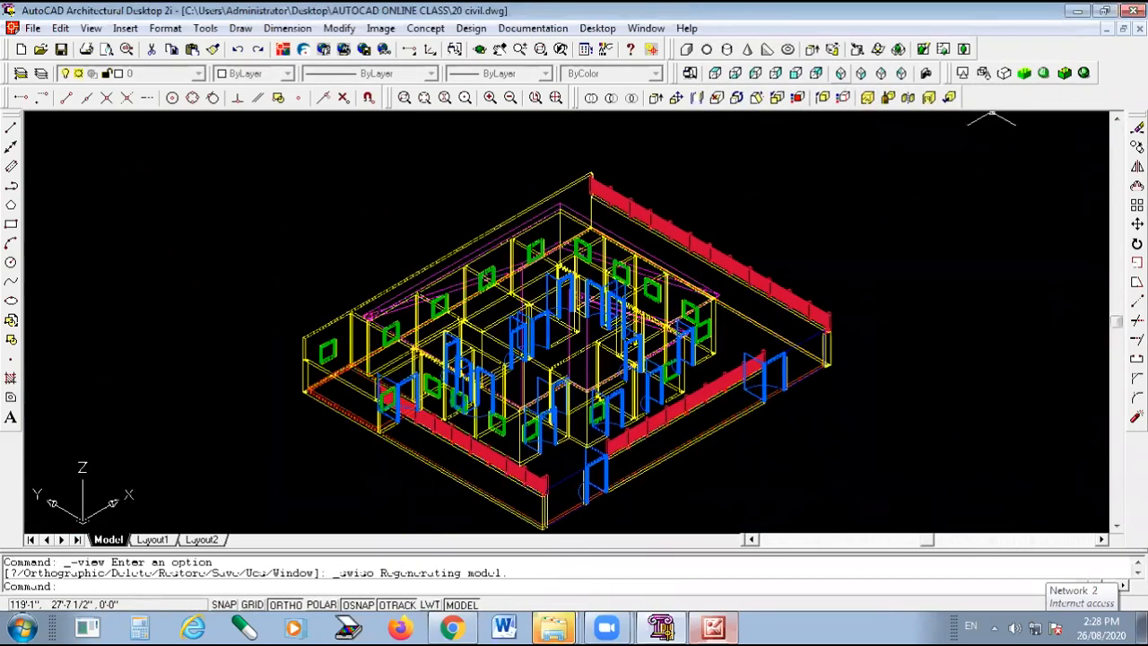
scroll(370, 419, "up", 6)
left_click(360, 438)
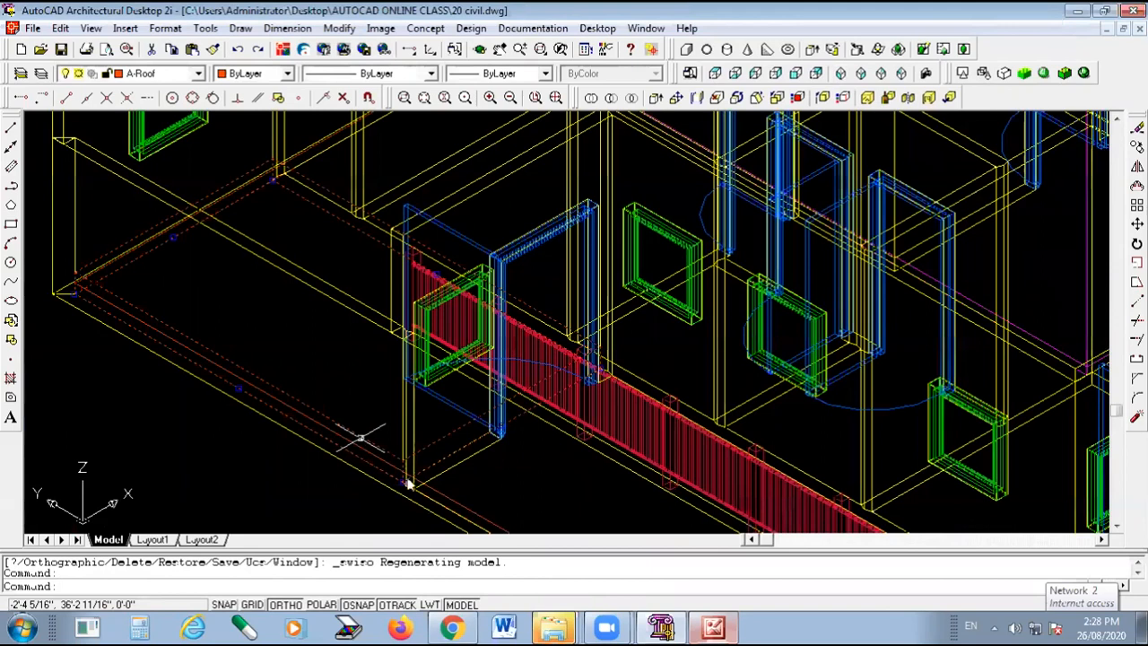
key("ctrl+1")
left_click(148, 276)
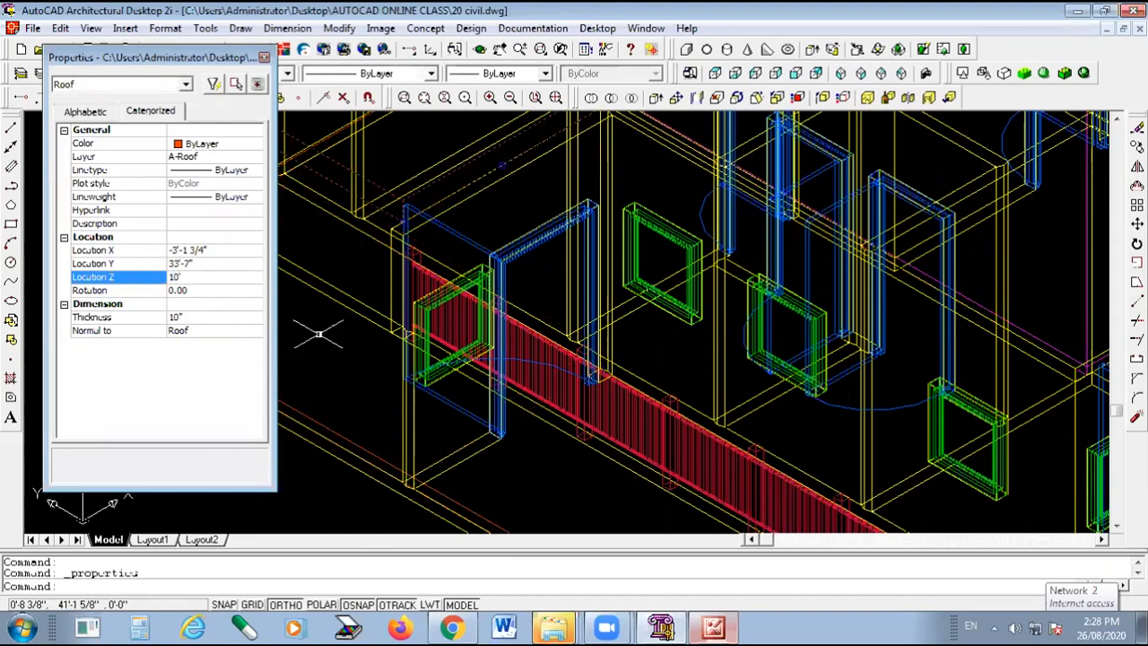
left_click(264, 58)
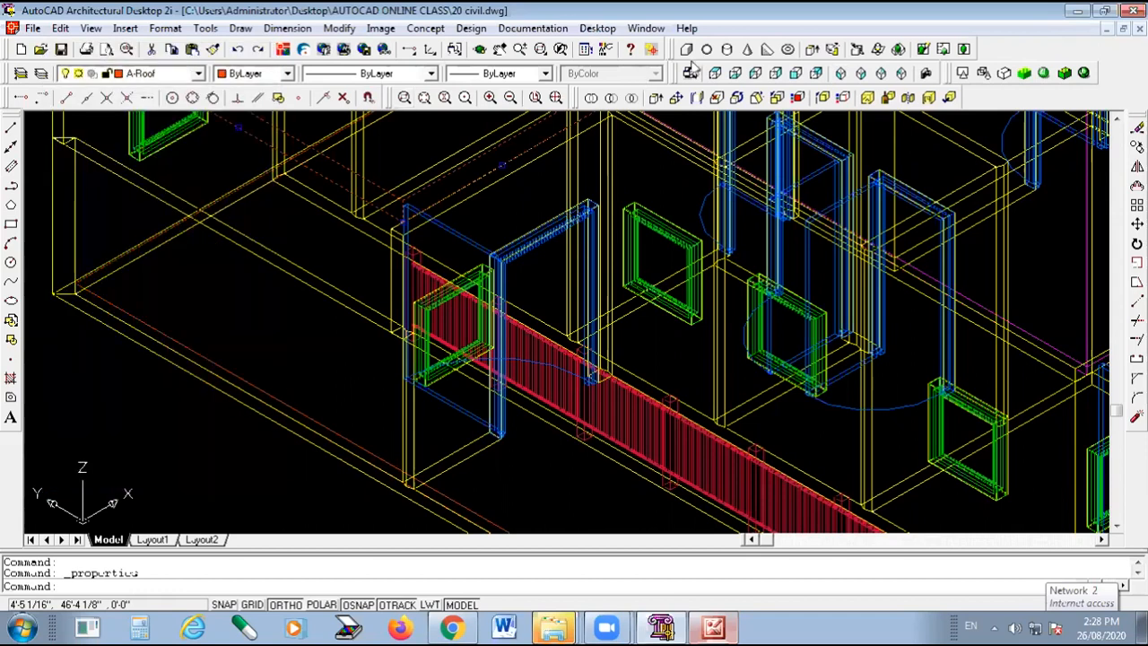
Examine the side room's flat roof and the adjoining walls in flat shading, and return to the 2D wireframe top view.
left_click(811, 48)
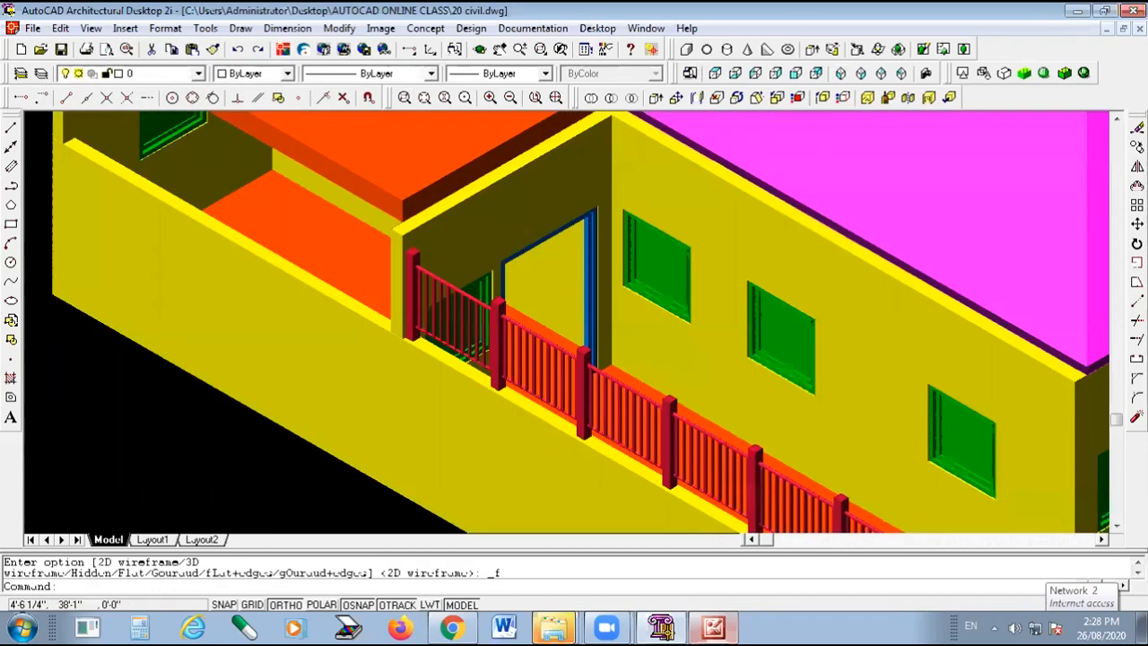
scroll(458, 350, "down", 3)
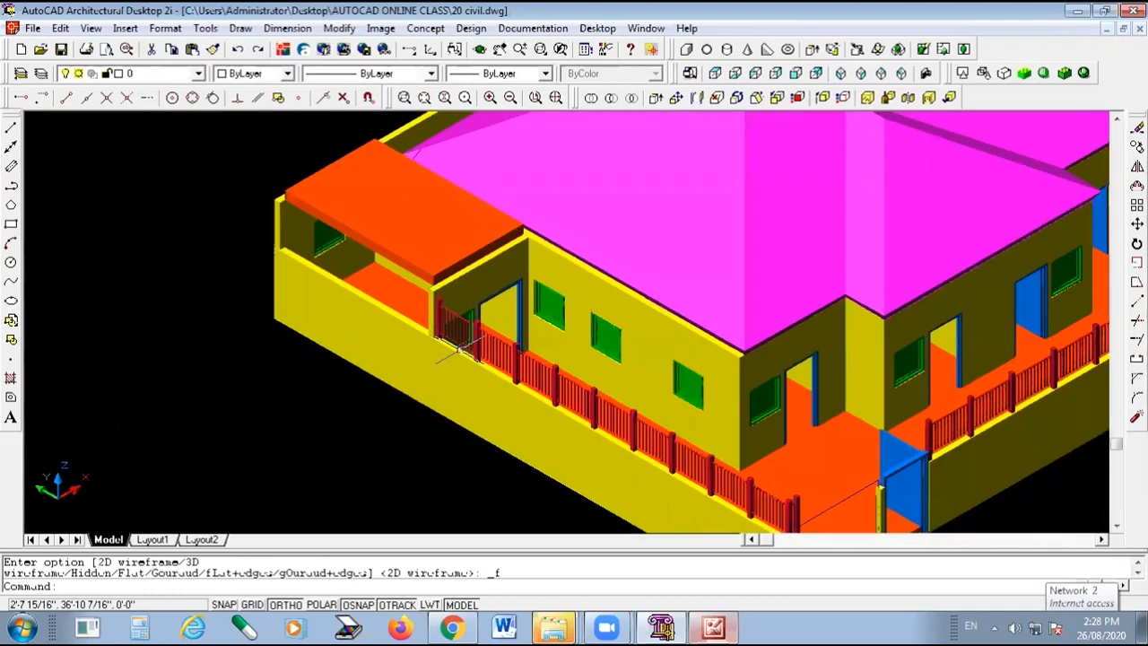
scroll(458, 349, "up", 3)
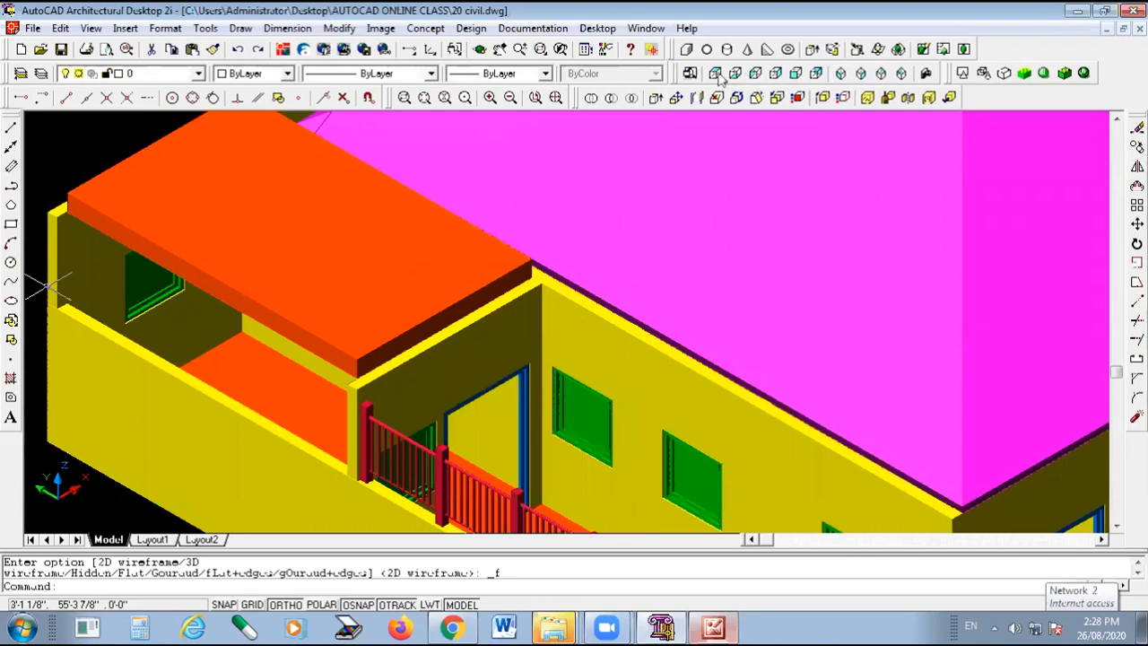
left_click(962, 72)
scroll(323, 242, "up", 7)
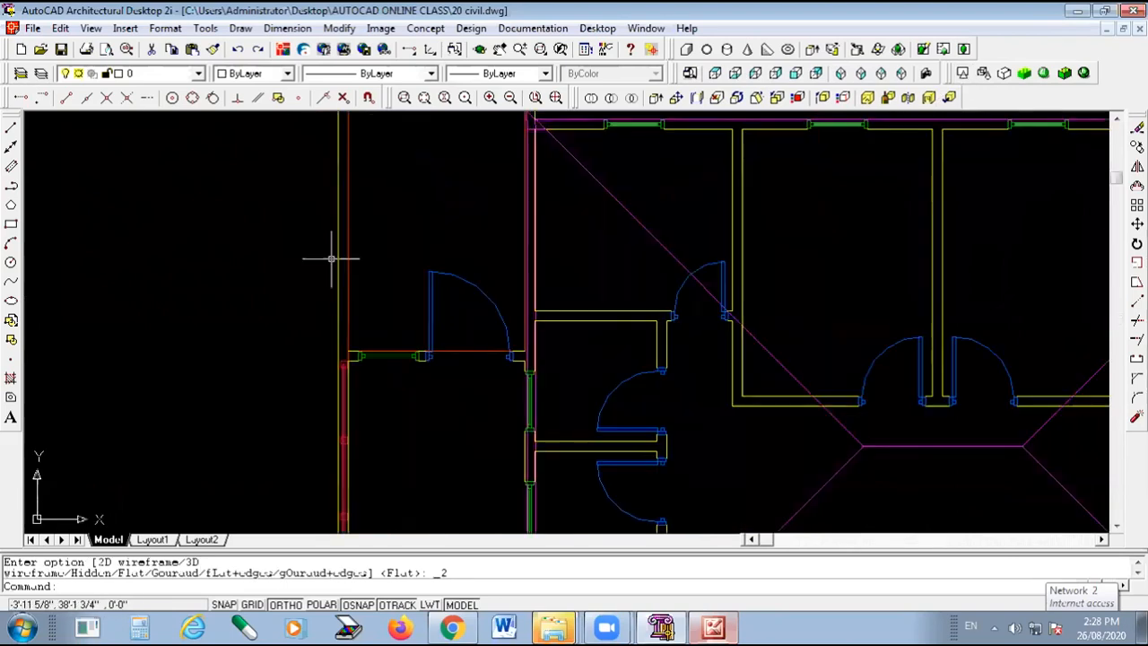
Try a short line across the outer boundary wall beside the side room's window wall, and delete it.
left_click(11, 131)
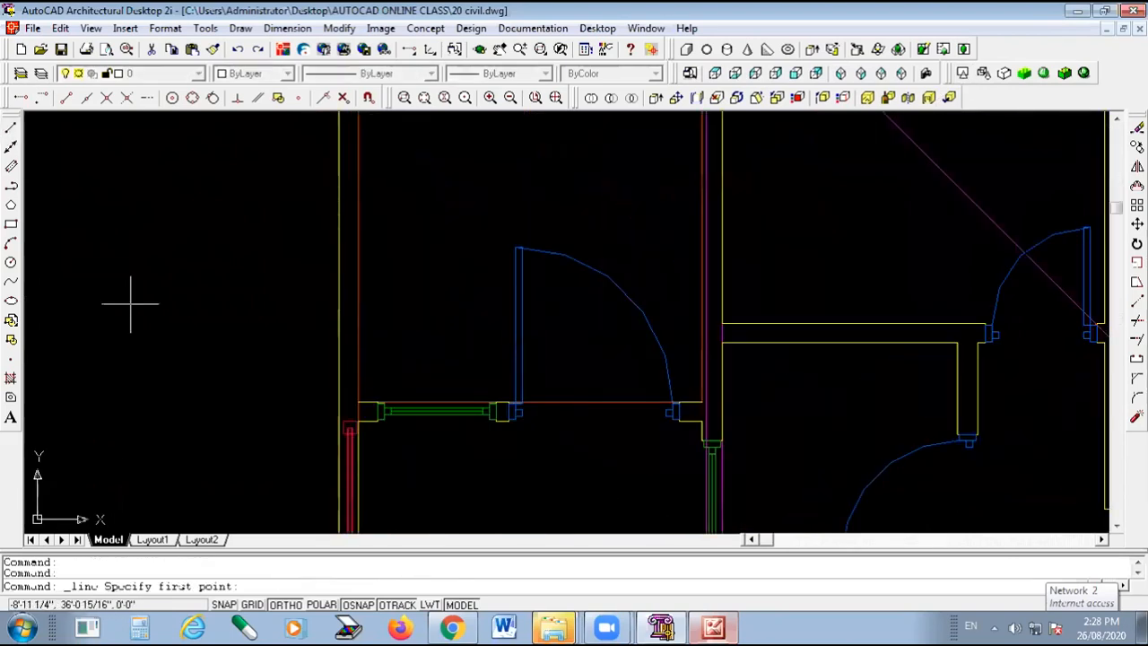
scroll(321, 410, "up", 4)
left_click(428, 406)
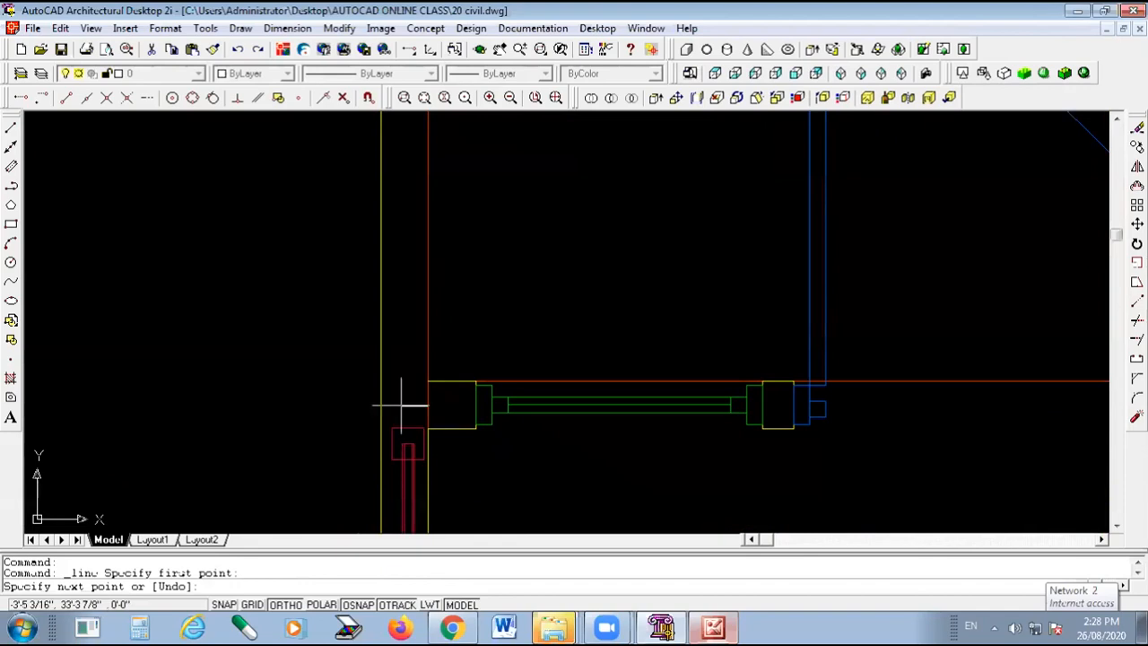
left_click(383, 405)
key("Return")
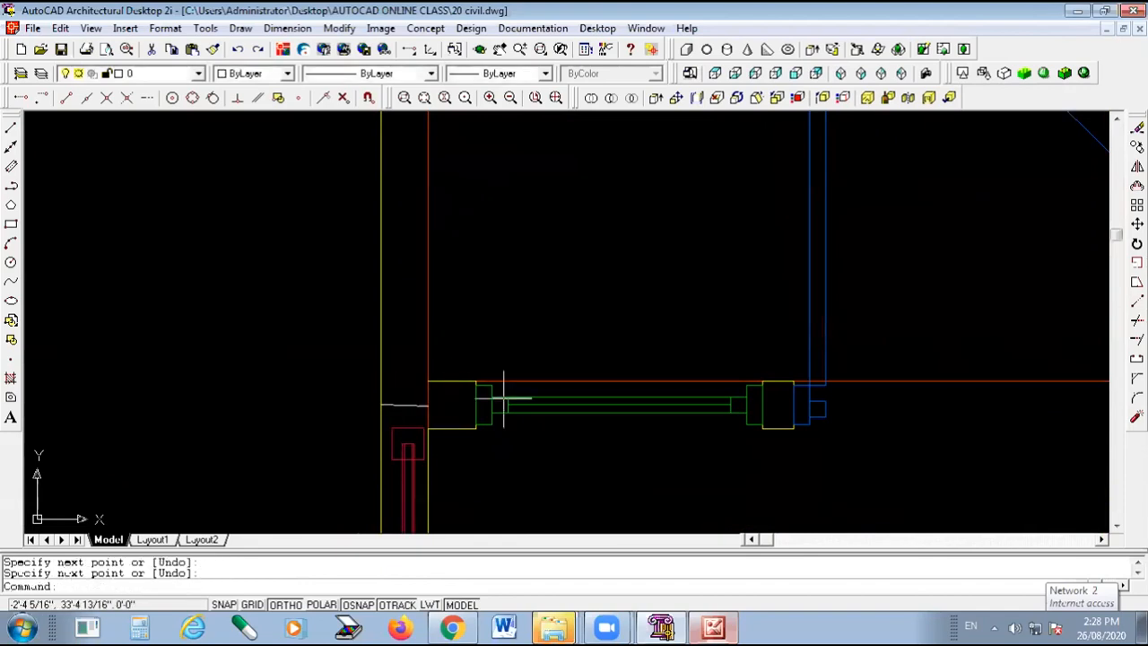
left_click(410, 405)
left_click(406, 409)
key("Delete")
Draw a horizontal line across the outer boundary wall from the lower inner corner where the side room's window wall meets it.
left_click(11, 128)
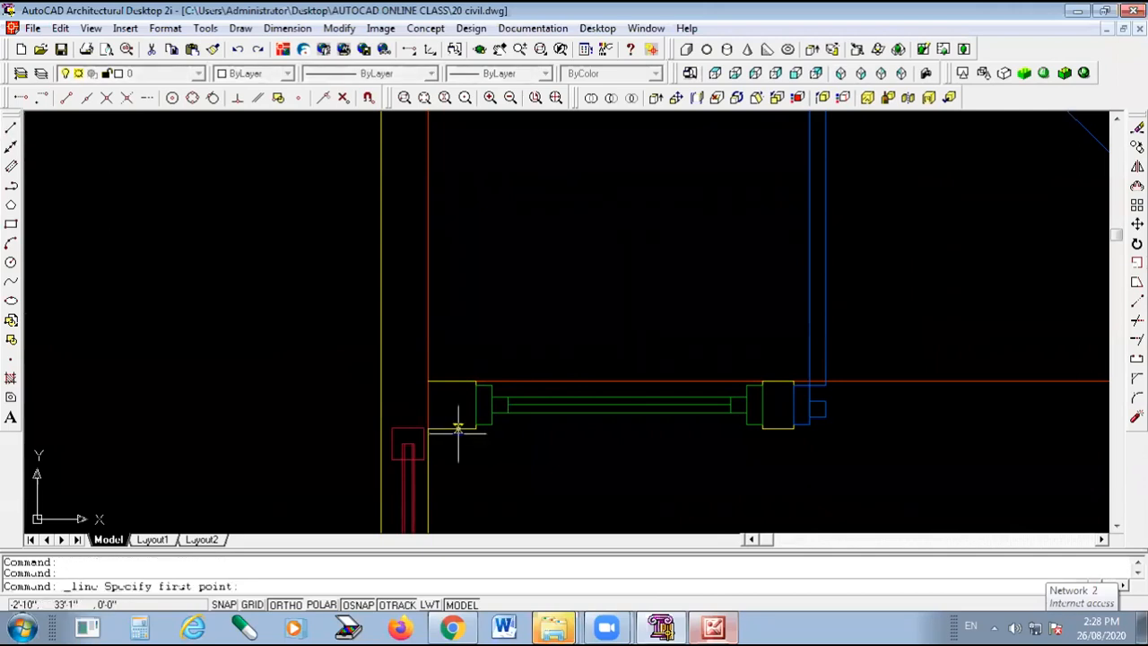
scroll(458, 426, "up", 3)
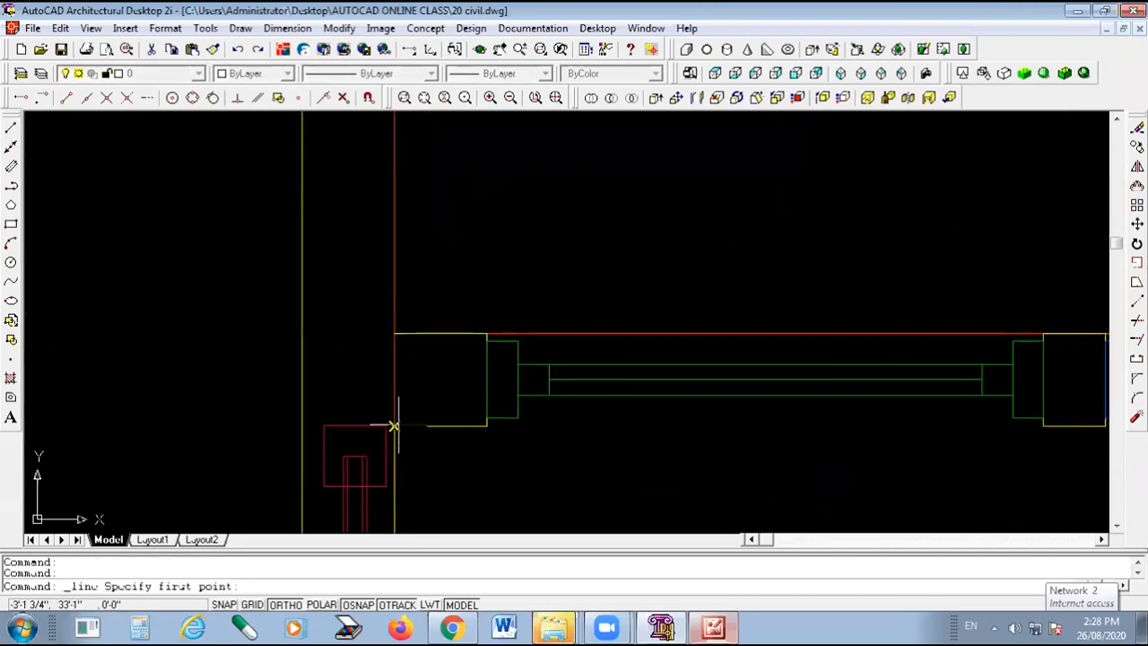
left_click(392, 426)
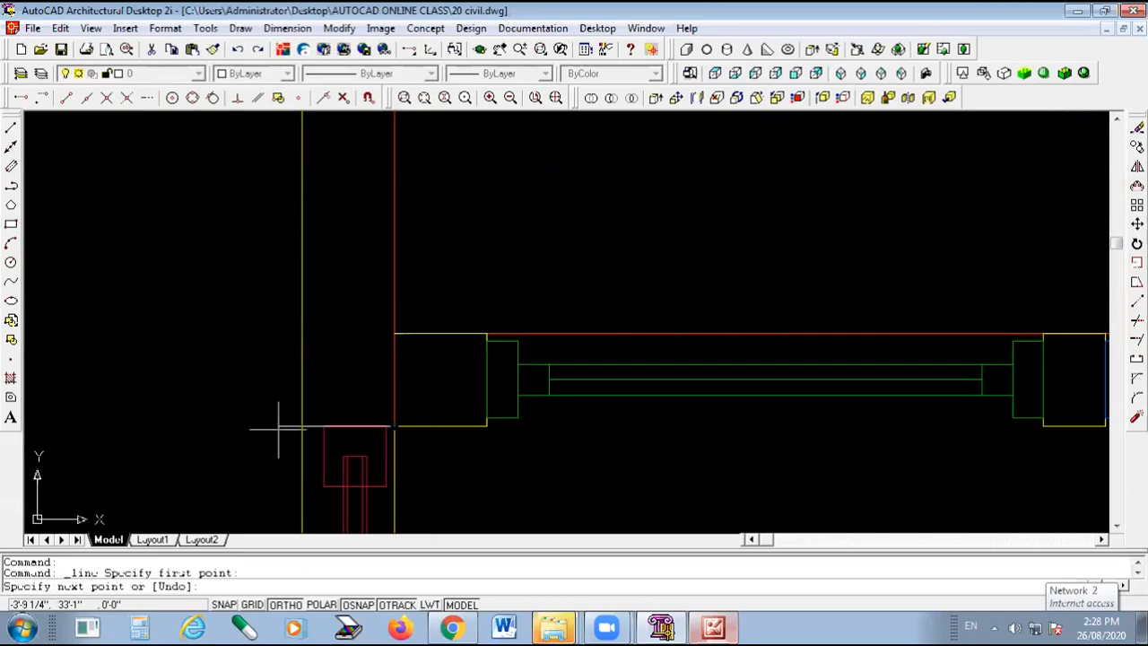
left_click(229, 426)
key("Return")
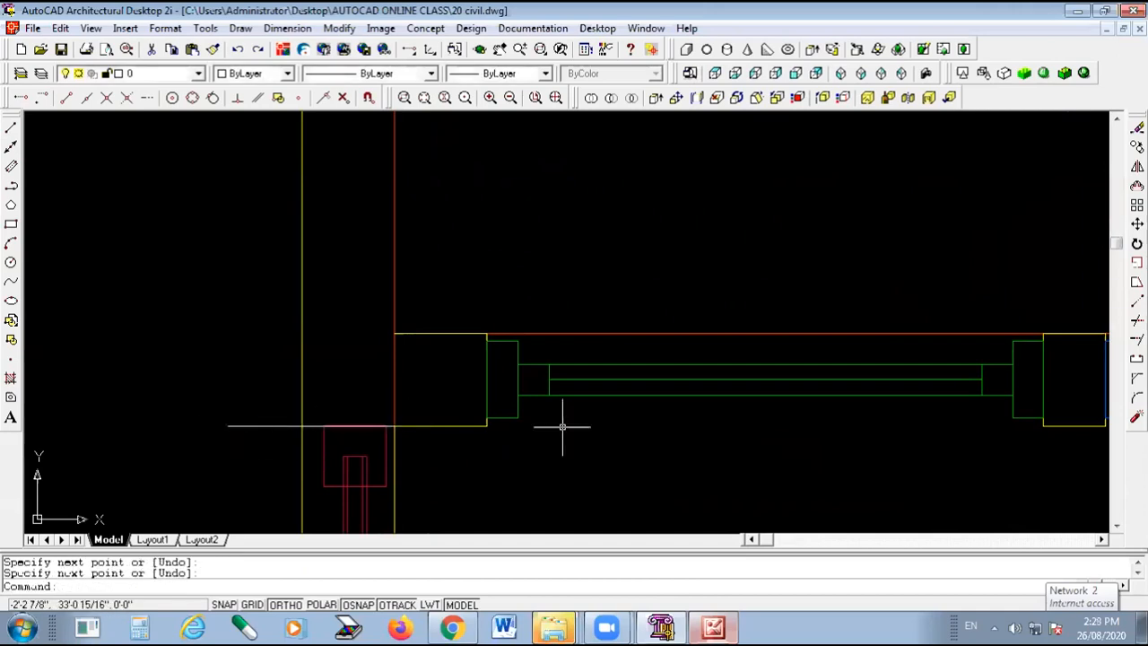
Explode the outer boundary wall beside the side room and show the model in a shaded southwest isometric view.
scroll(922, 451, "down", 3)
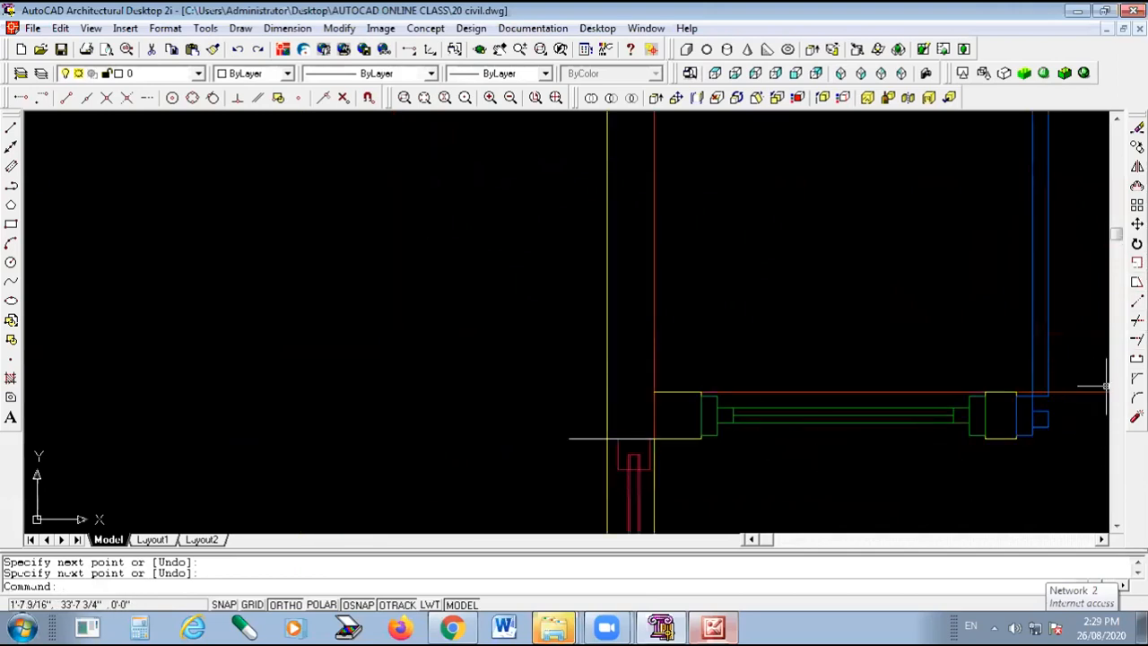
left_click(1137, 417)
left_click(608, 482)
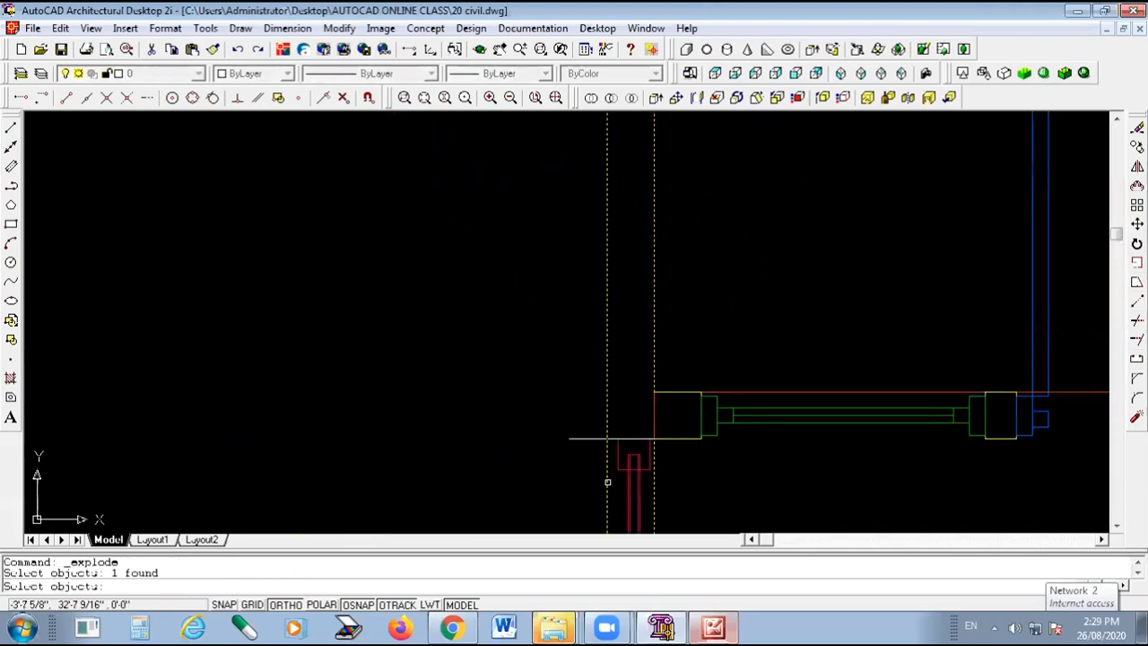
key("Return")
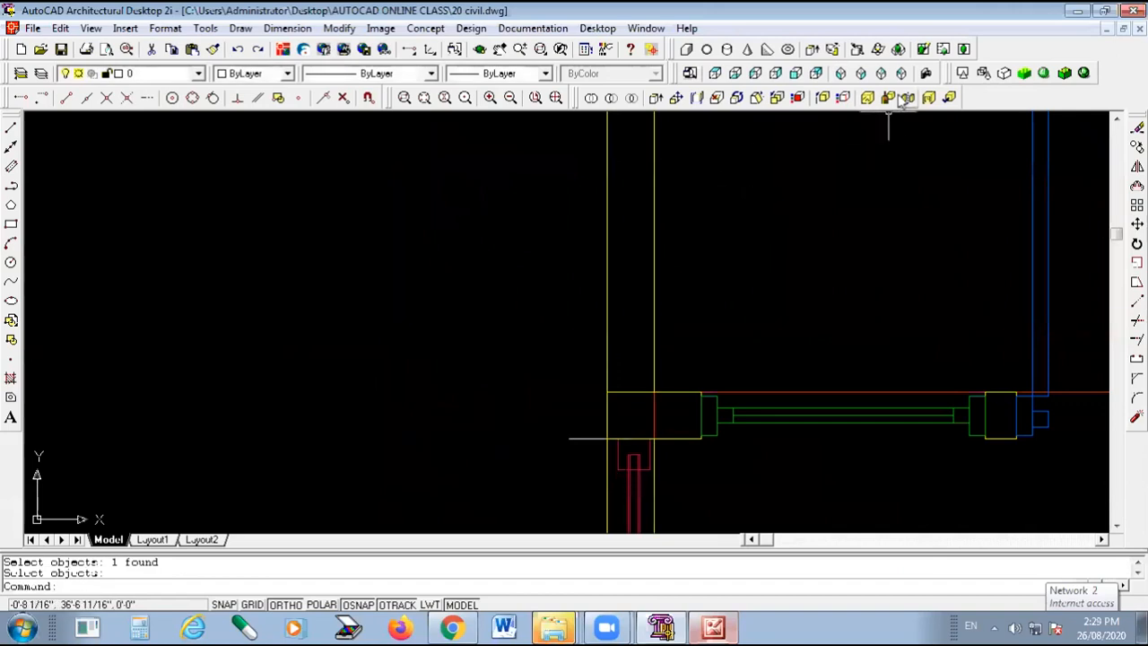
left_click(842, 74)
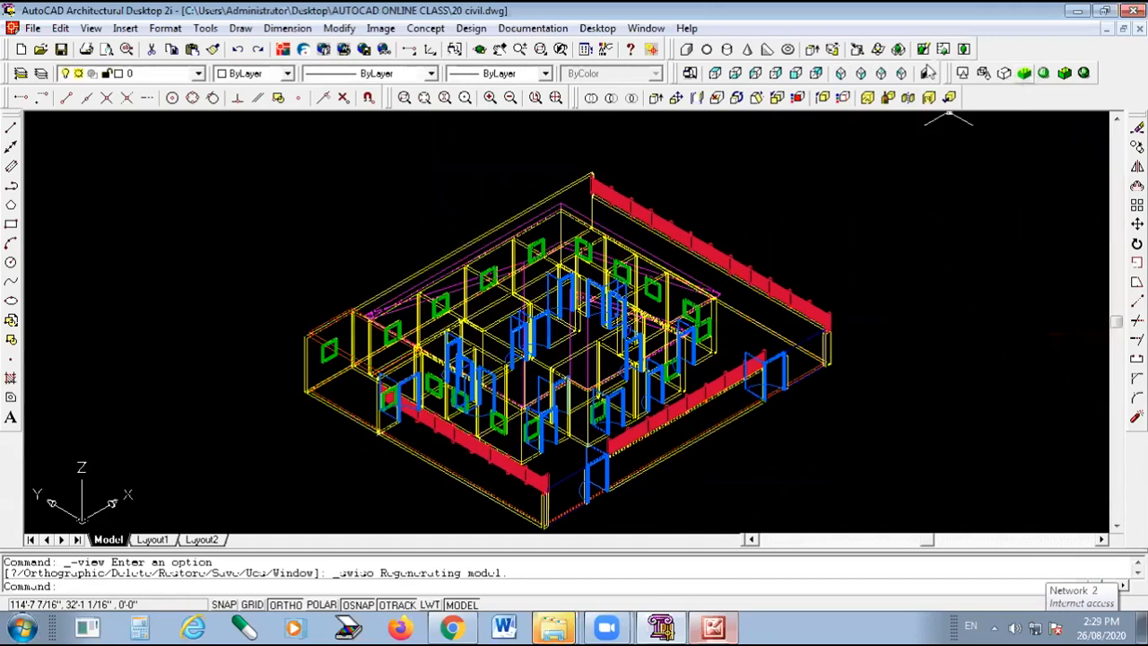
left_click(963, 74)
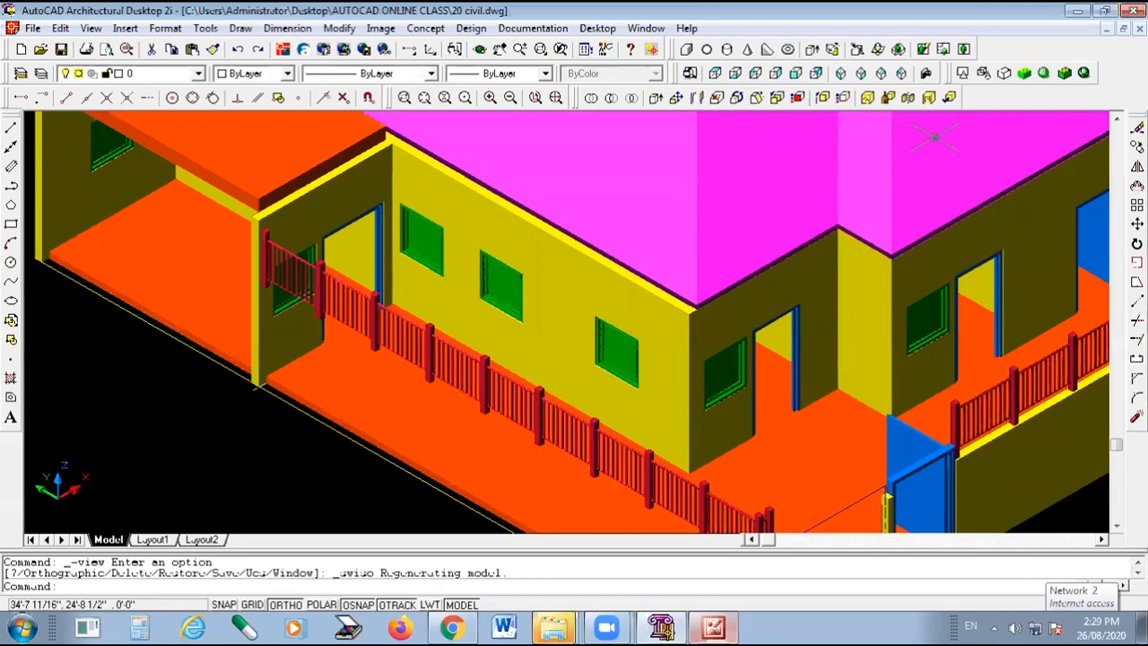
Delete the outer boundary wall beside the side room in the 2D wireframe top view.
left_click(721, 74)
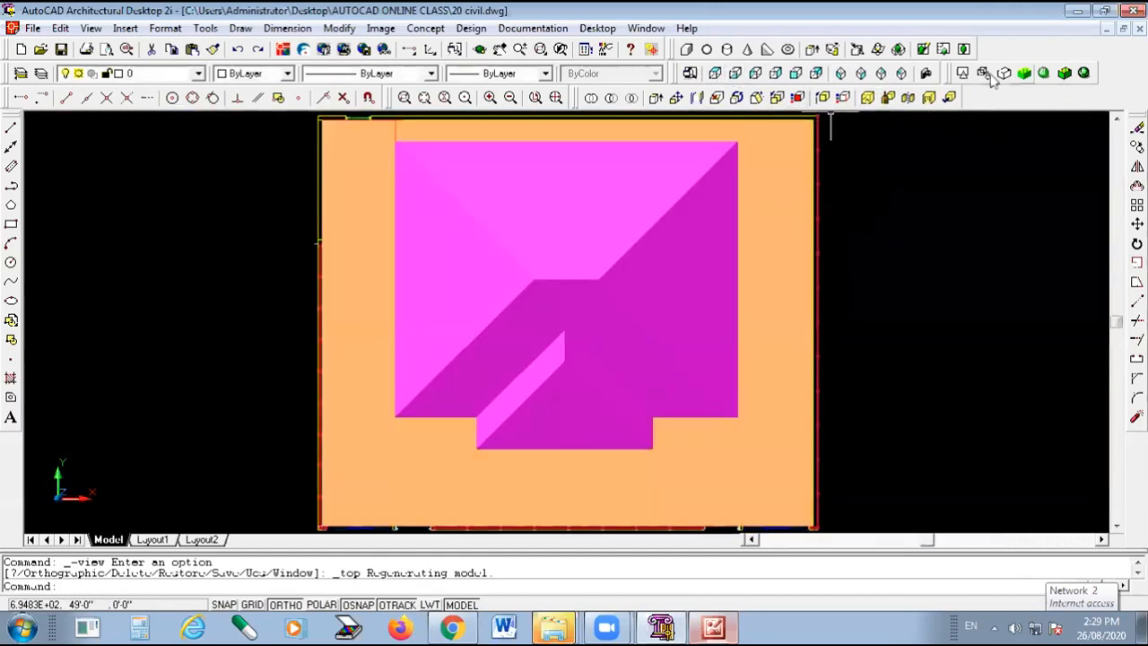
left_click(961, 75)
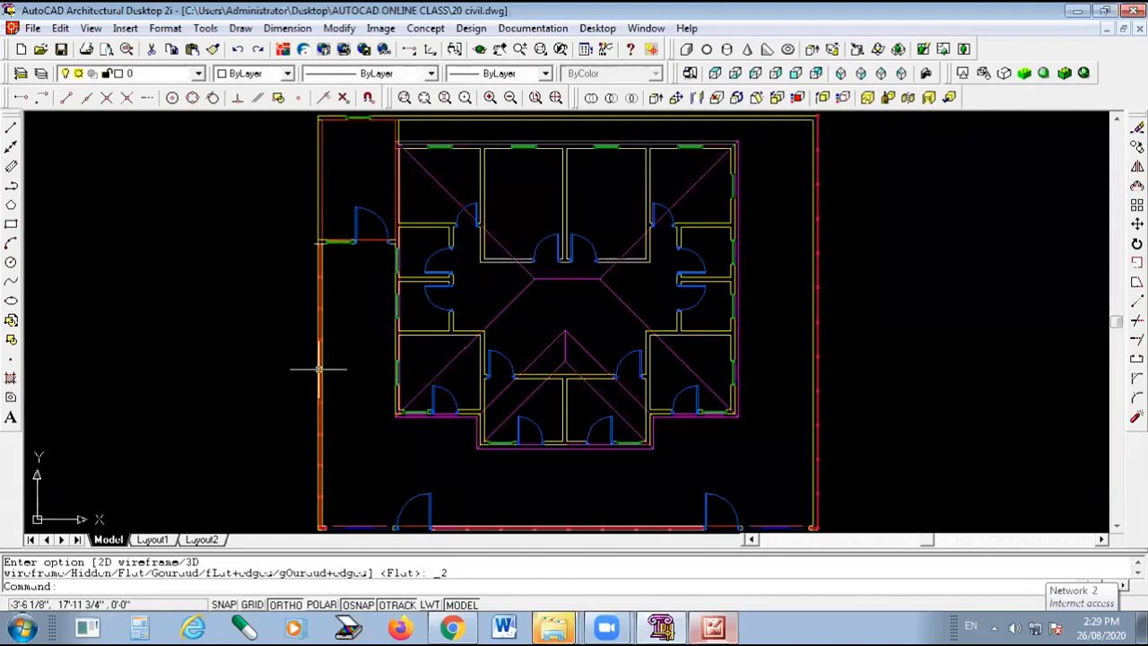
scroll(328, 269, "up", 2)
scroll(336, 260, "up", 4)
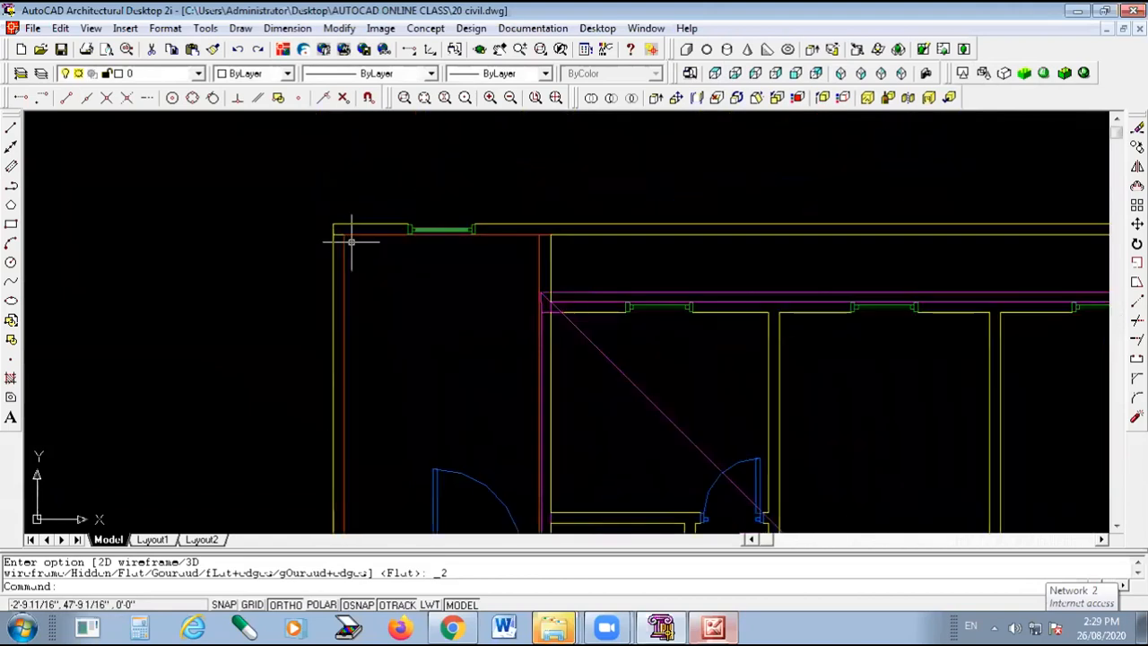
left_click(312, 301)
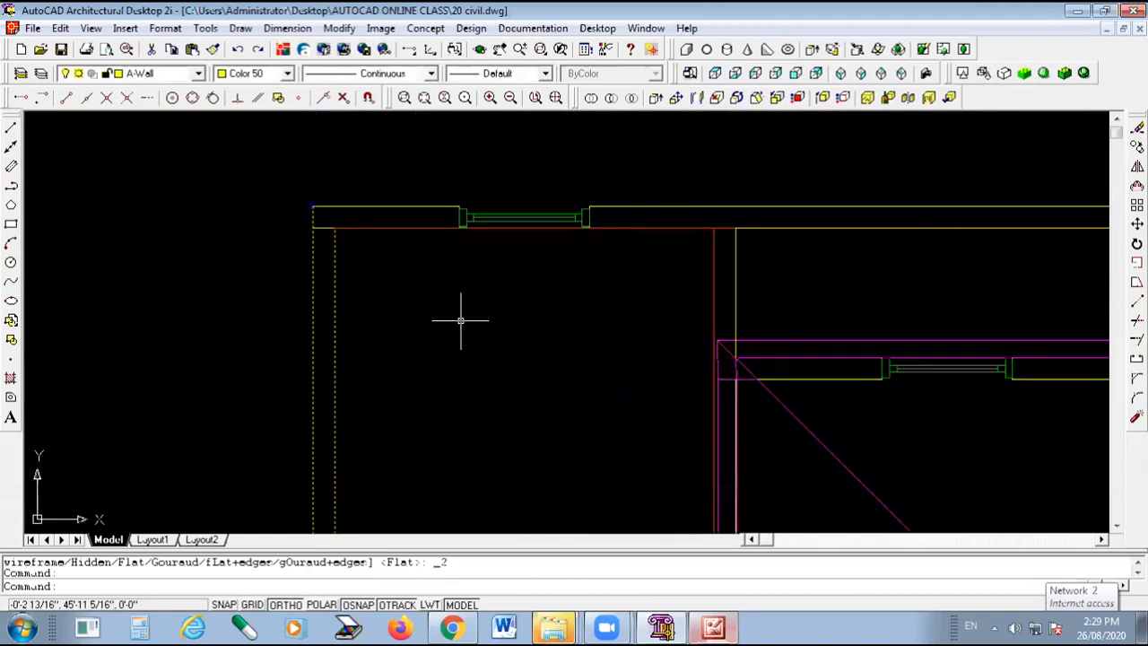
key("Delete")
Add a left-justified wall 6" wide and 4' high along the side room's outer side, from the upper inner corner to the window wall's lower inner corner.
scroll(423, 171, "down", 3)
scroll(439, 193, "down", 3)
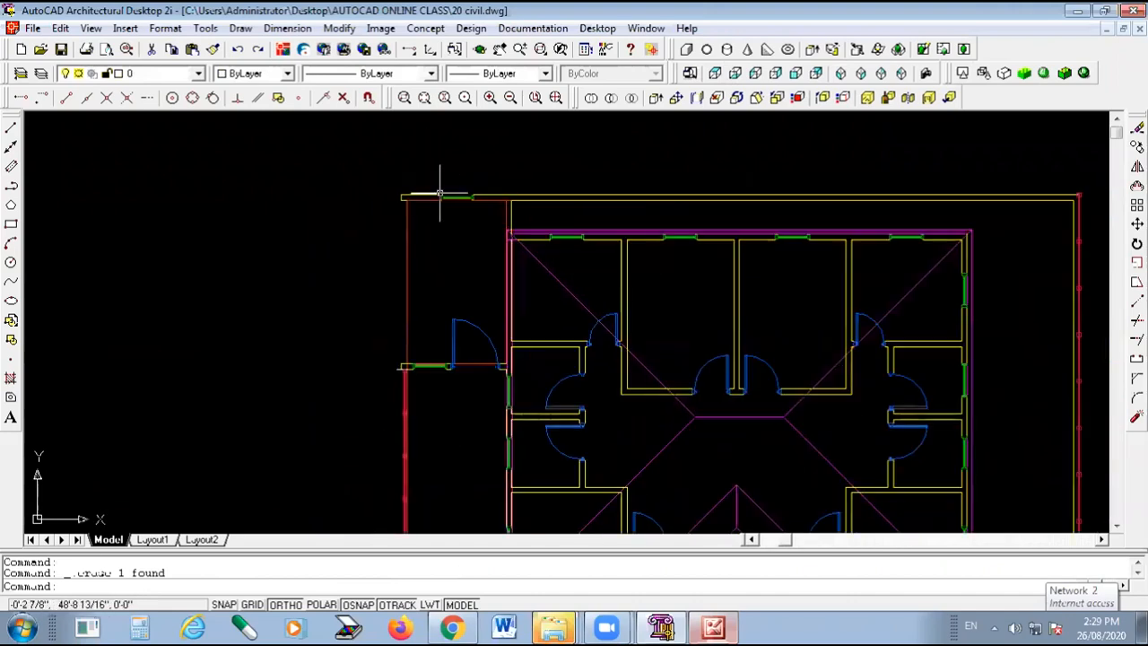
scroll(440, 189, "up", 5)
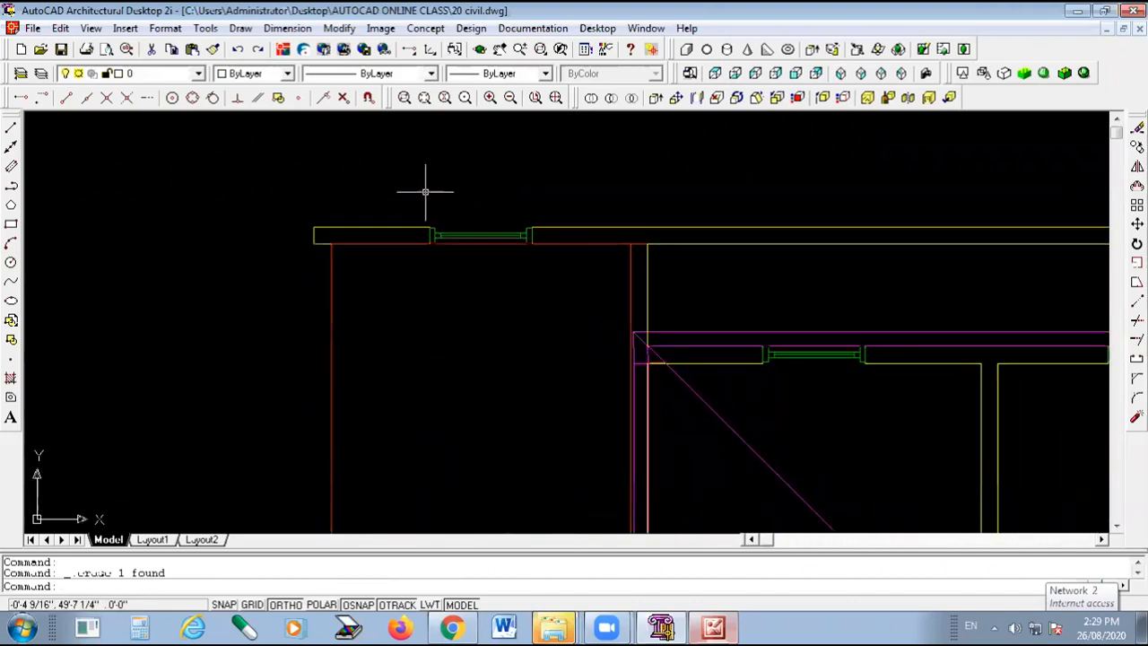
left_click(468, 29)
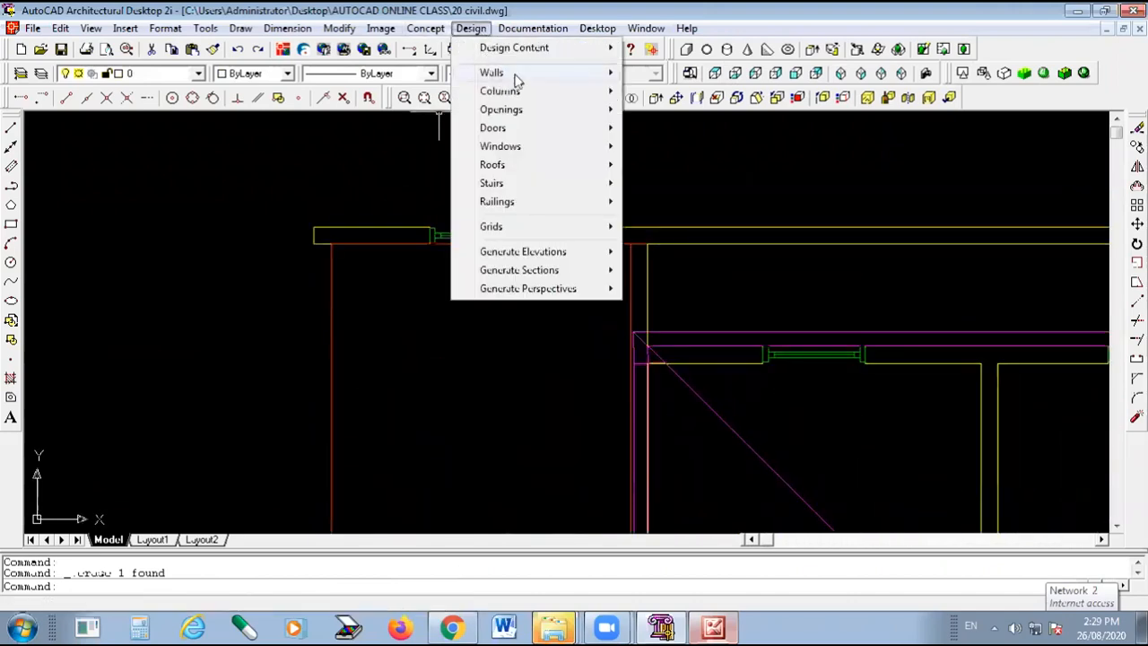
mouse_move(599, 81)
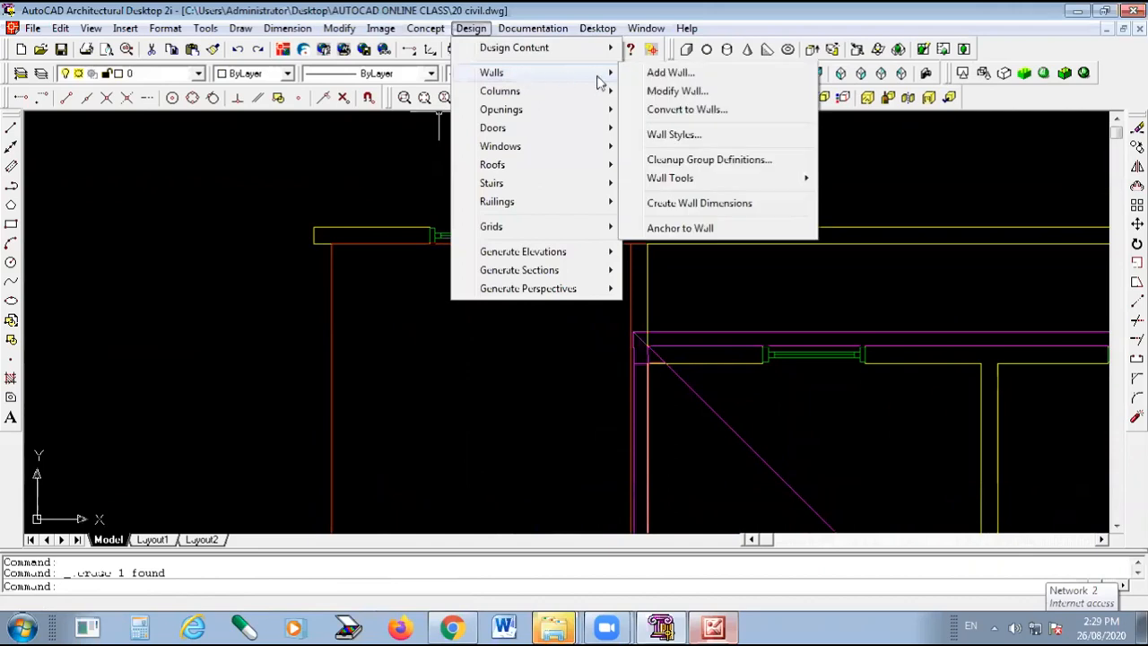
left_click(673, 75)
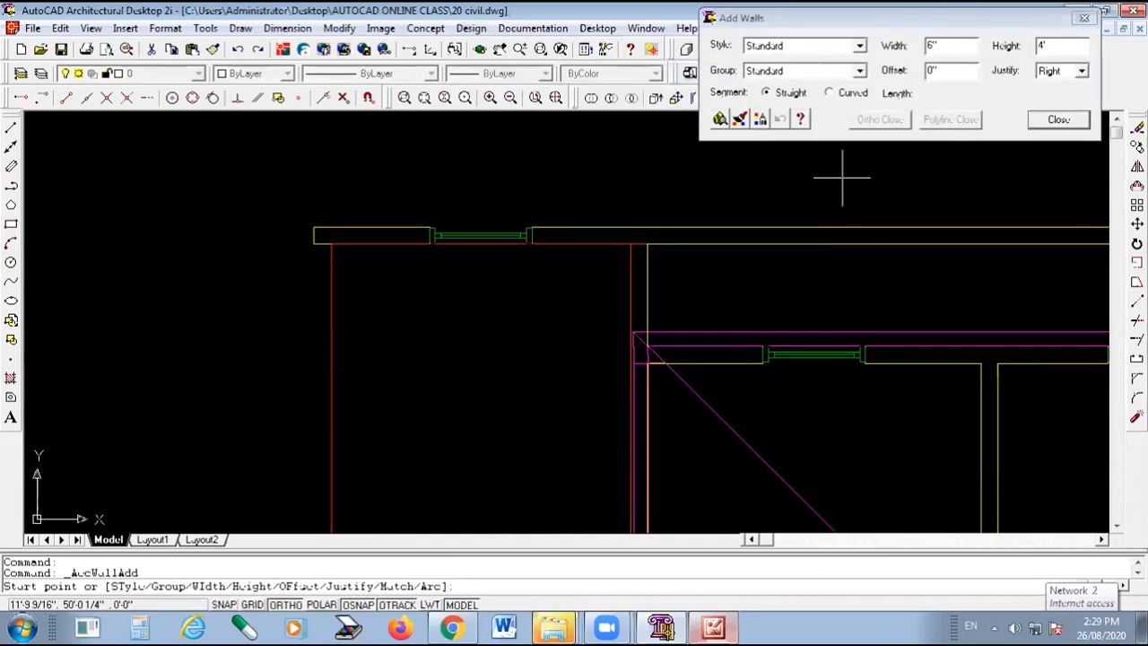
left_click(1082, 72)
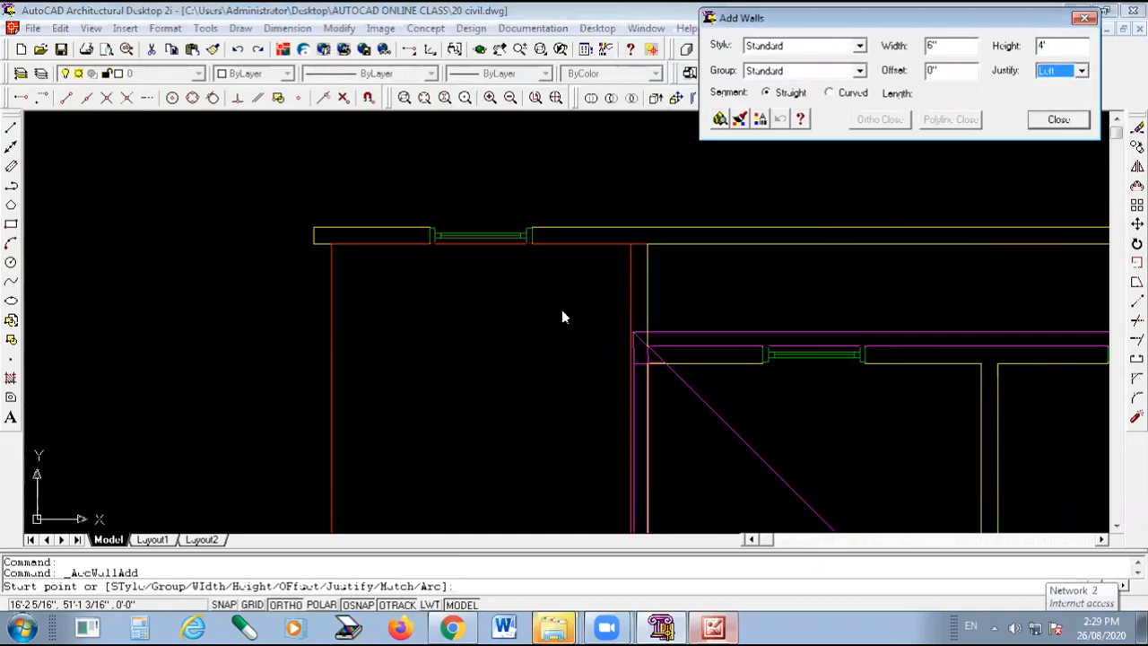
left_click(760, 118)
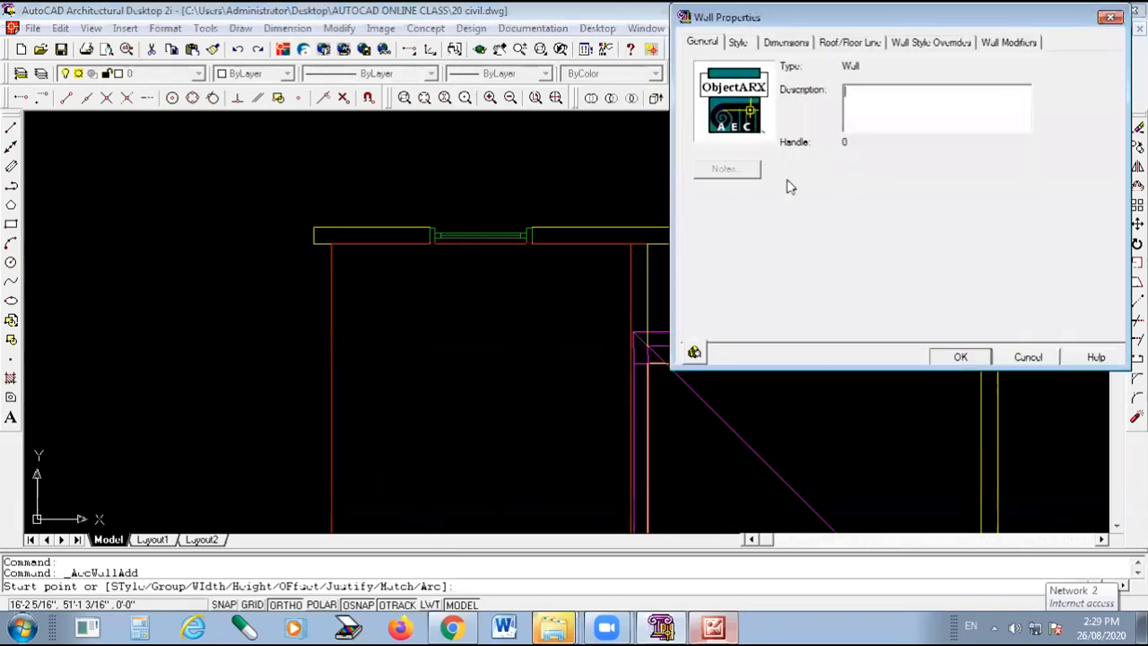
left_click(961, 357)
scroll(313, 259, "up", 3)
left_click(347, 232)
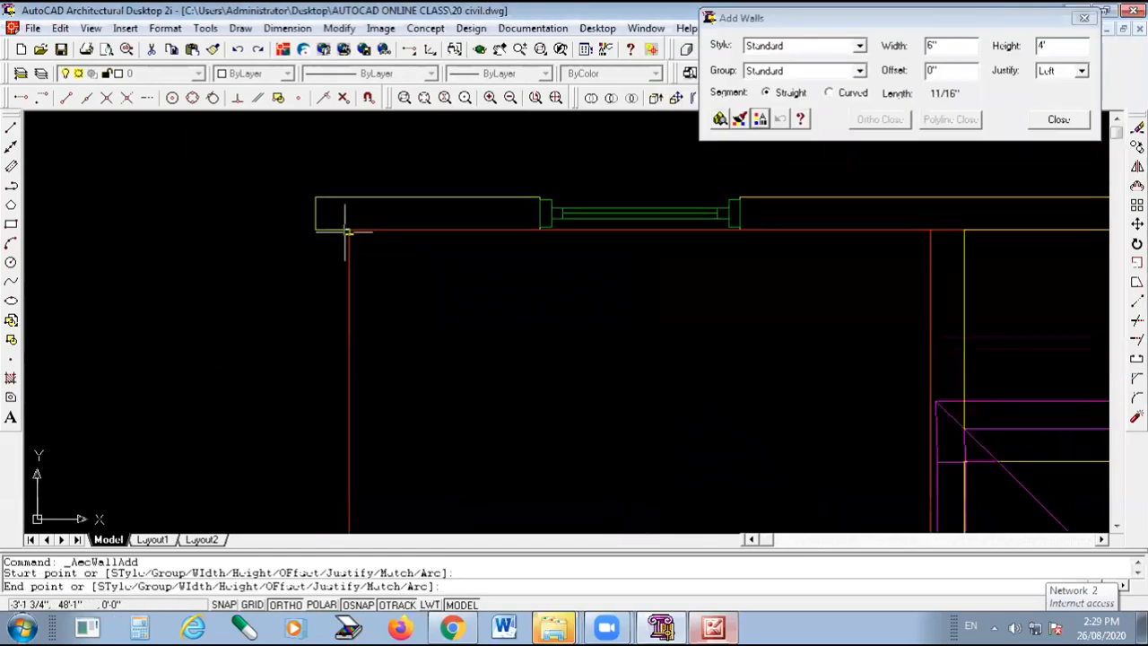
scroll(340, 213, "down", 3)
scroll(341, 397, "up", 4)
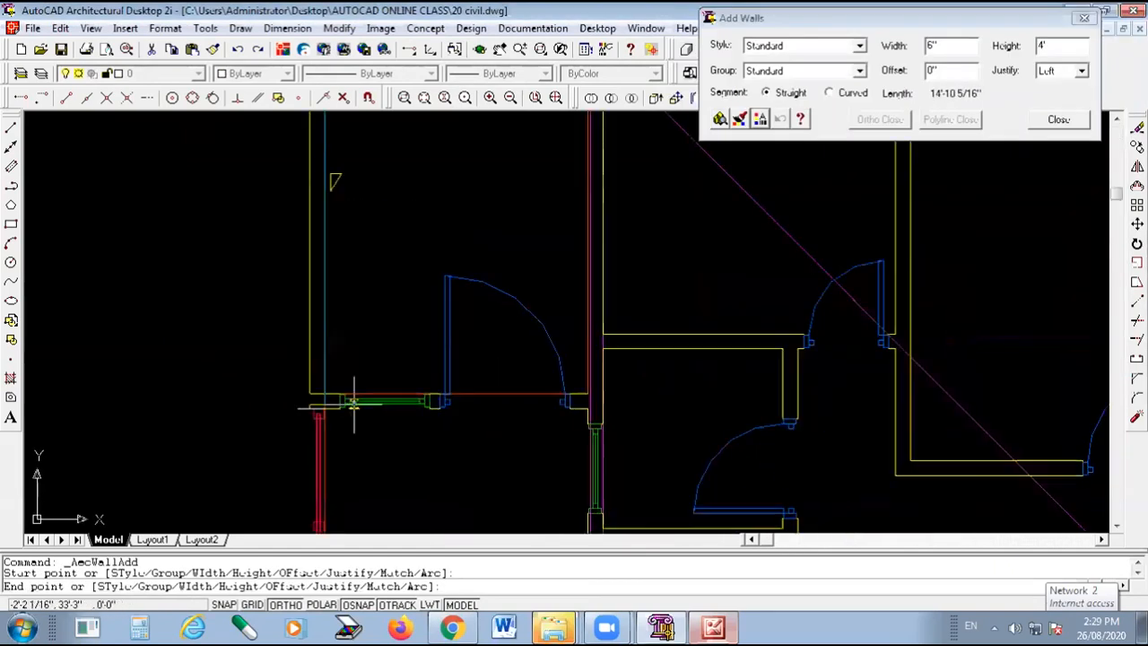
scroll(353, 403, "up", 2)
scroll(315, 380, "up", 2)
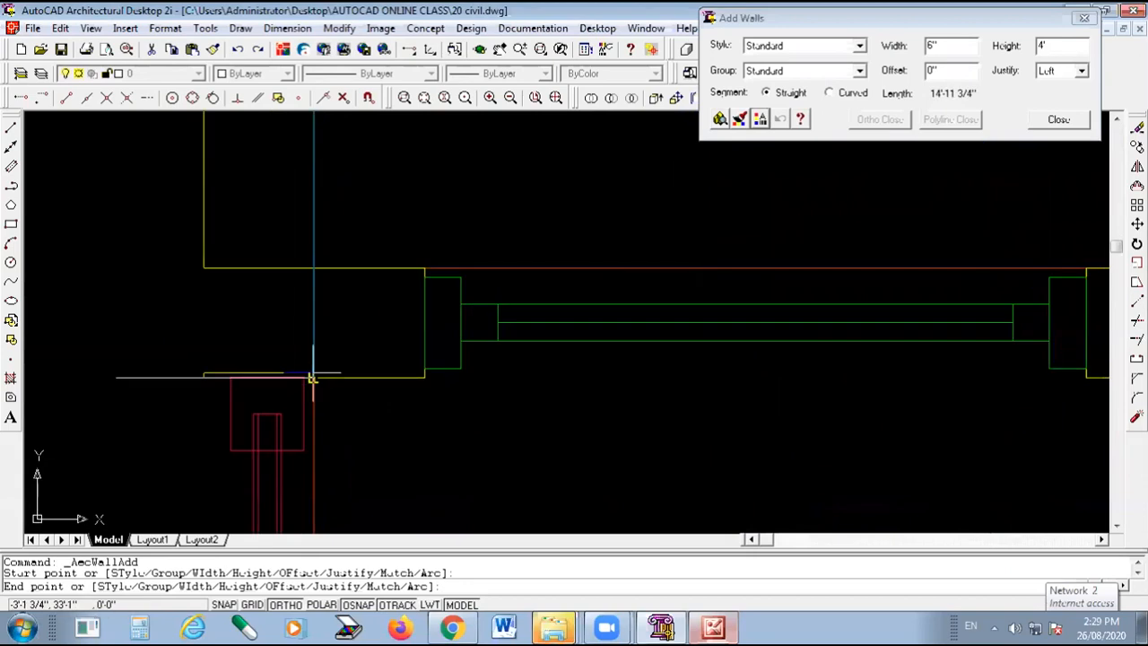
left_click(313, 377)
key("Return")
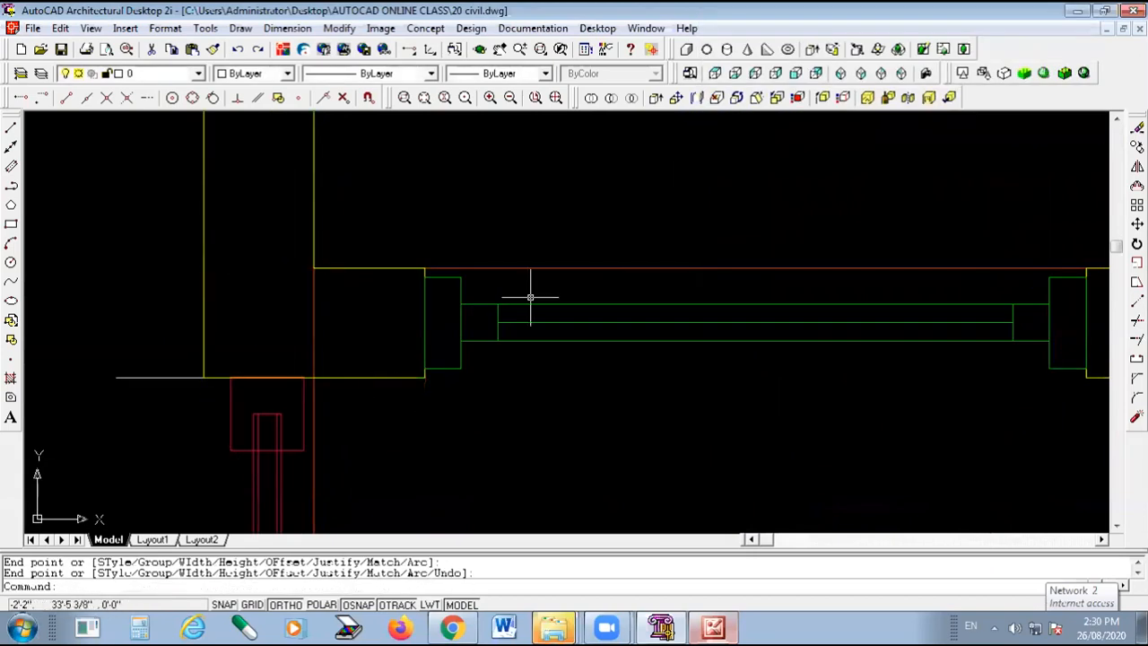
Add another left-justified wall under the side railing, from the window wall's lower inner corner to the front boundary wall, 34' long.
scroll(527, 300, "down", 3)
key("Return")
scroll(474, 278, "up", 4)
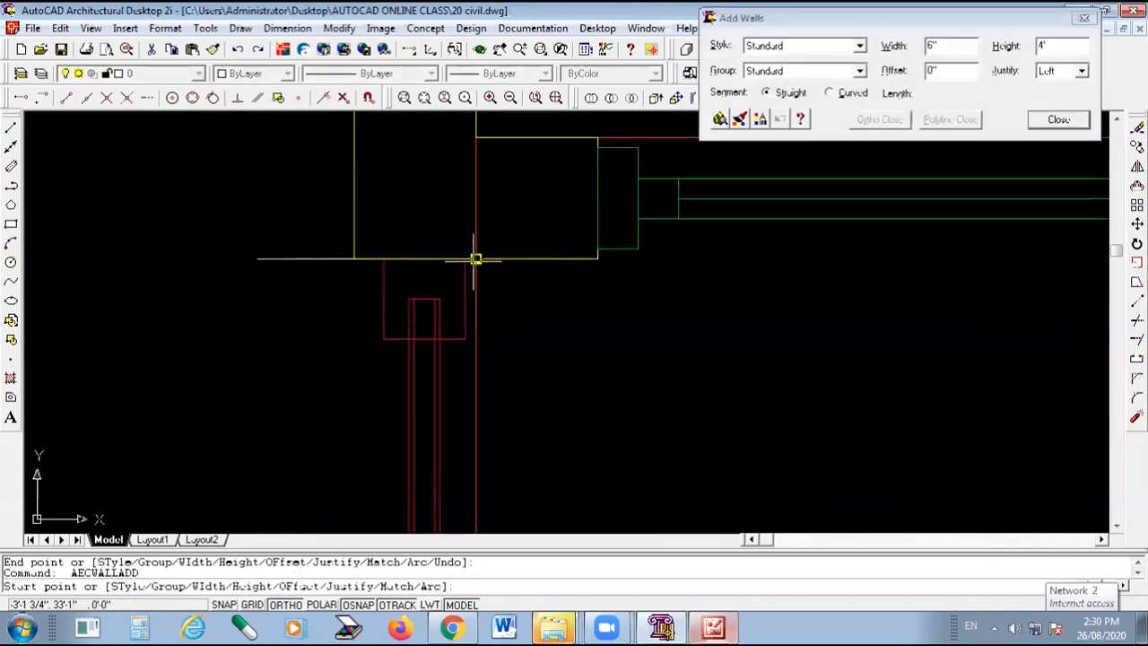
left_click(475, 264)
scroll(475, 262, "down", 3)
scroll(464, 371, "down", 3)
scroll(455, 267, "down", 4)
scroll(451, 441, "up", 5)
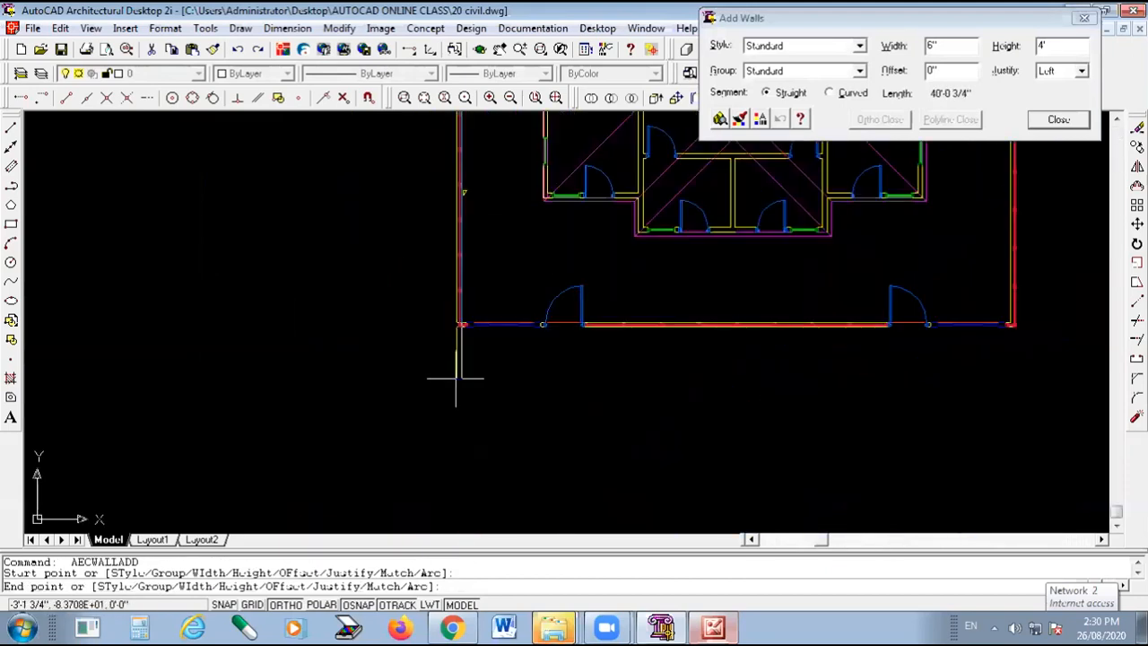
scroll(457, 248, "down", 1)
scroll(412, 325, "up", 5)
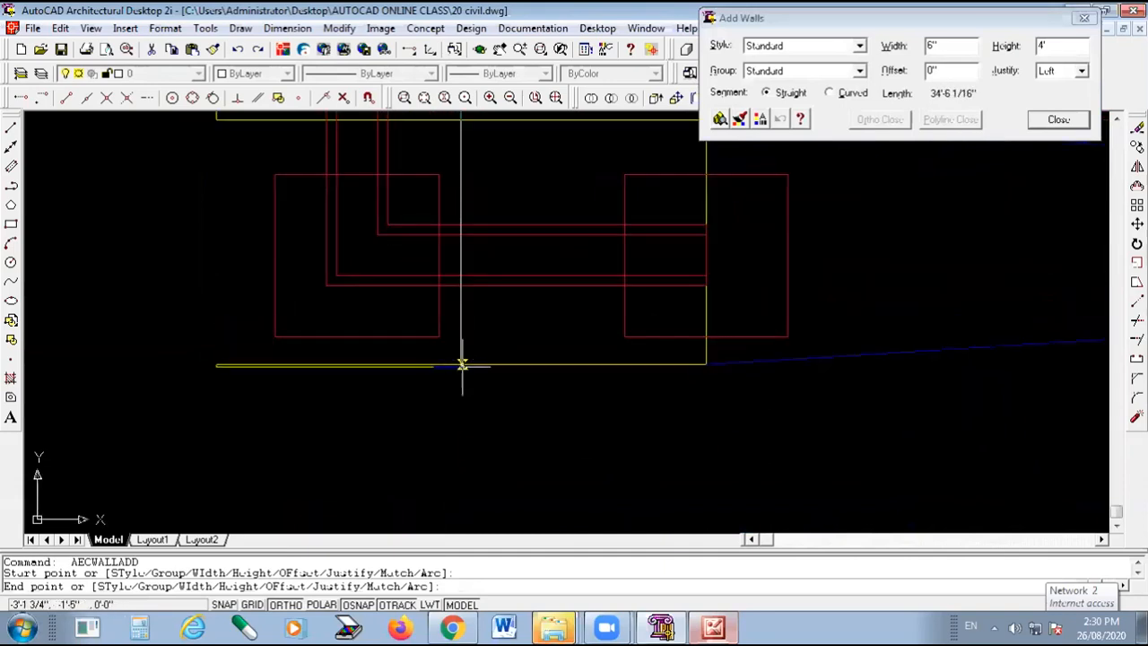
scroll(458, 365, "down", 3)
left_click(458, 240)
key("Return")
scroll(566, 434, "down", 6)
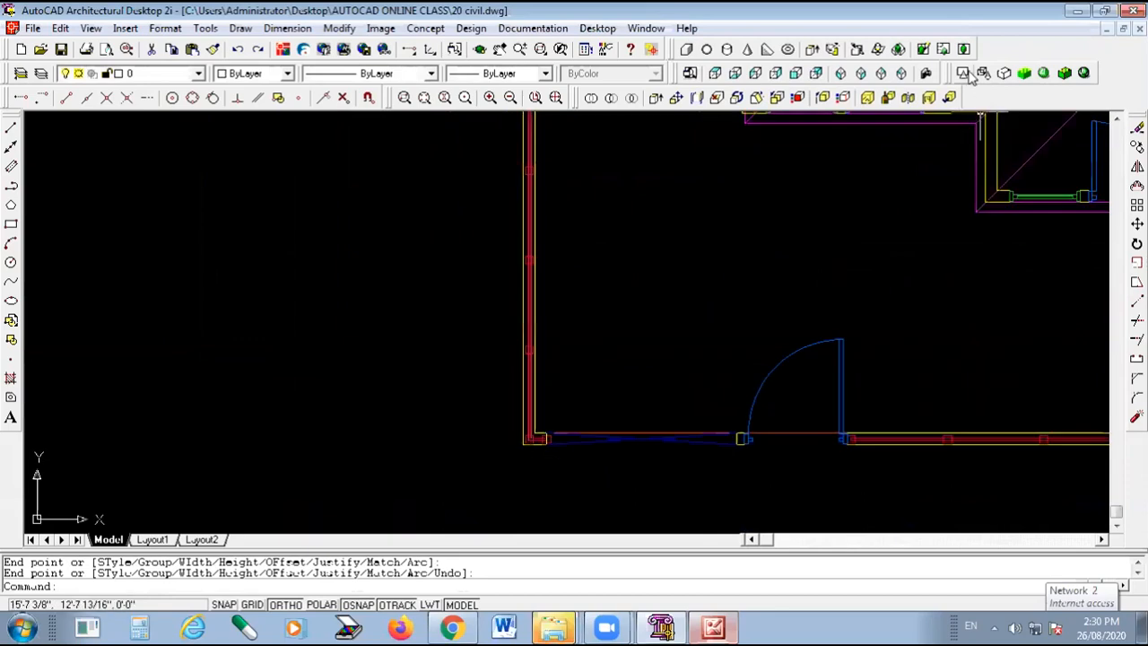
Show the model in flat shading from the southwest isometric view.
left_click(840, 73)
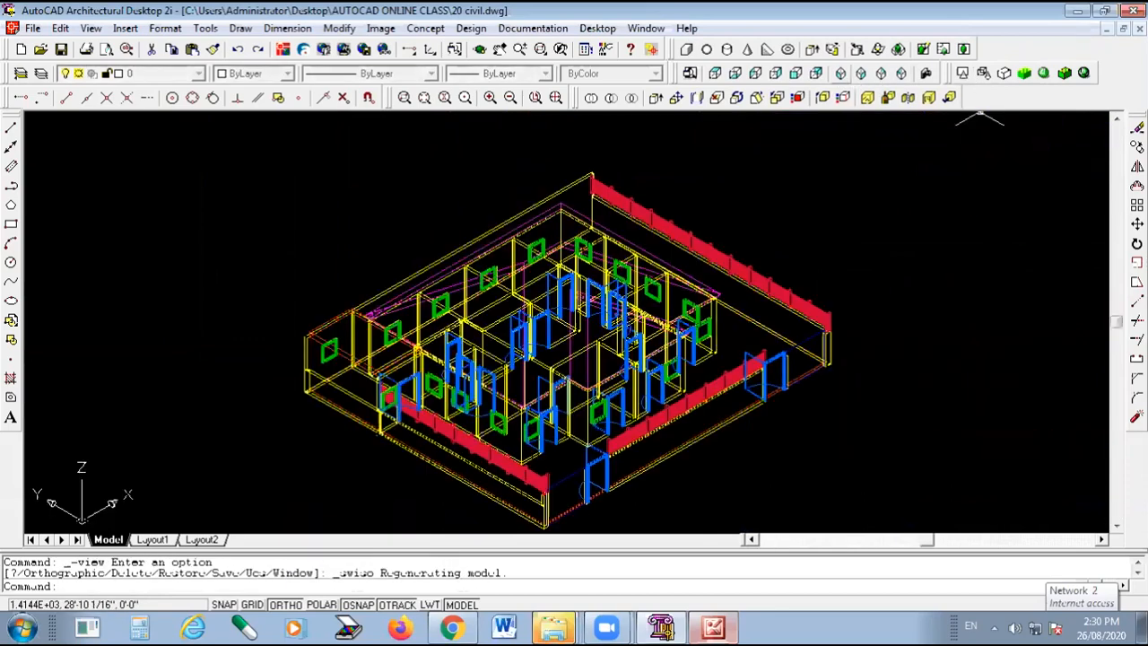
scroll(376, 408, "up", 2)
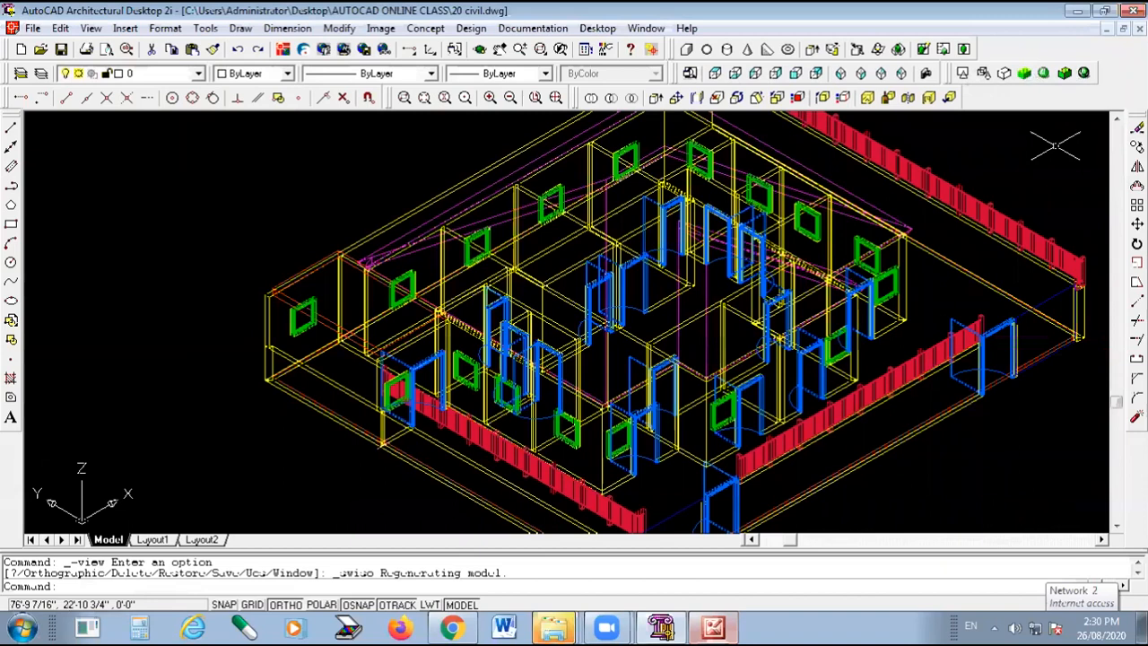
left_click(1024, 73)
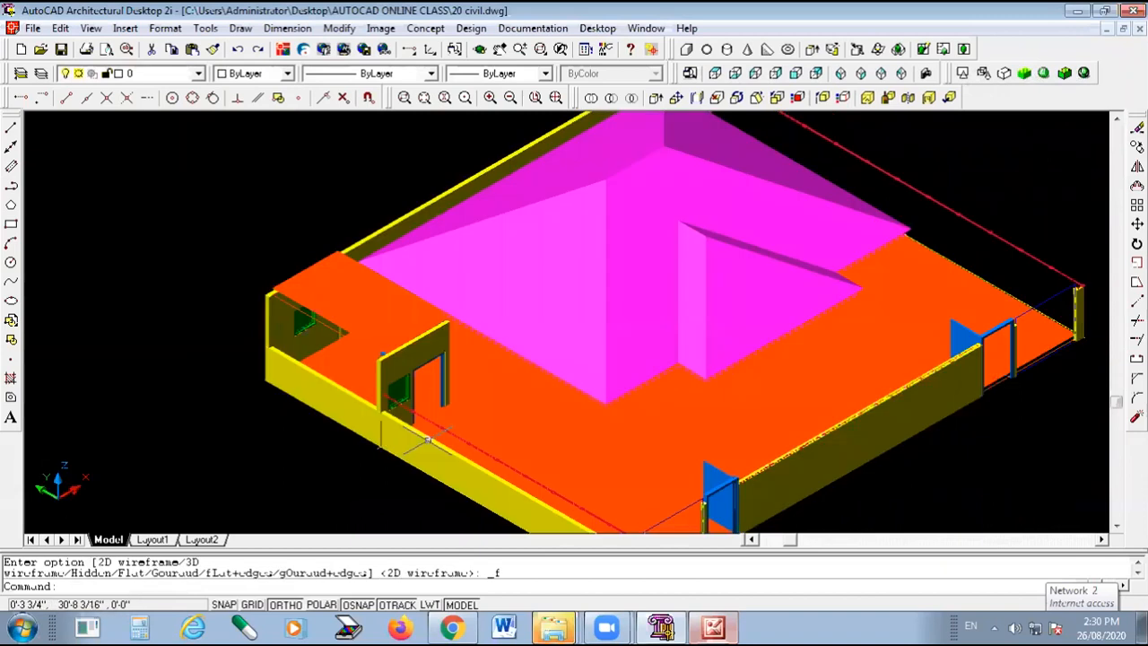
Set the base height of the long boundary wall under the side railing to 6'.
left_click(429, 439)
key("Escape")
left_click(442, 446)
right_click(442, 447)
left_click(492, 598)
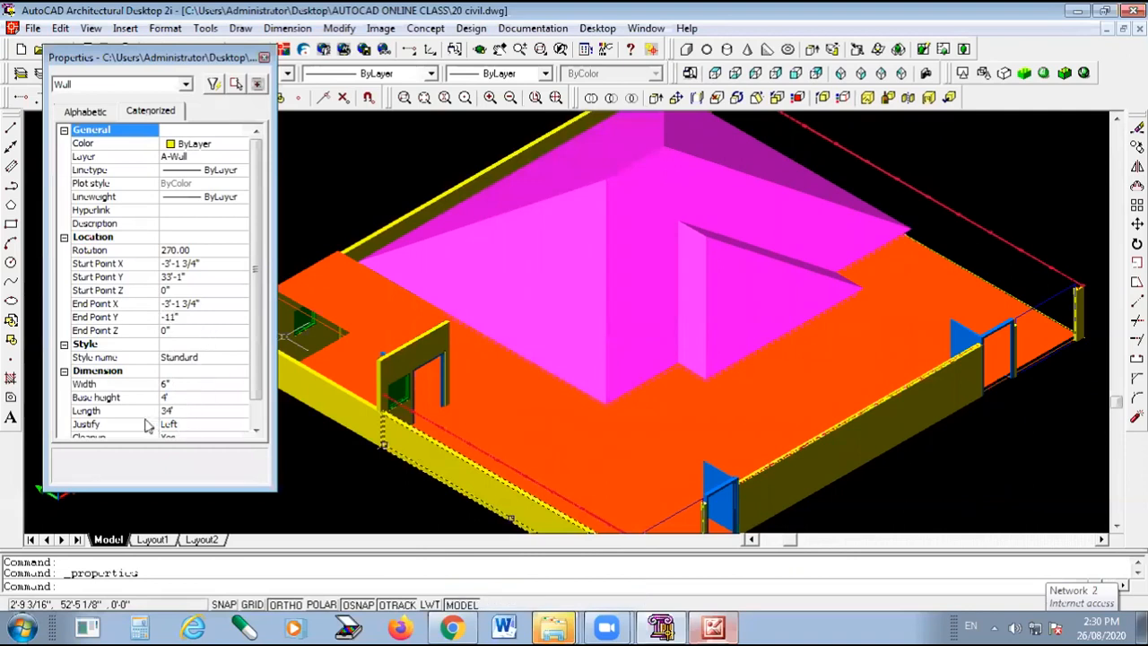
scroll(145, 359, "down", 1)
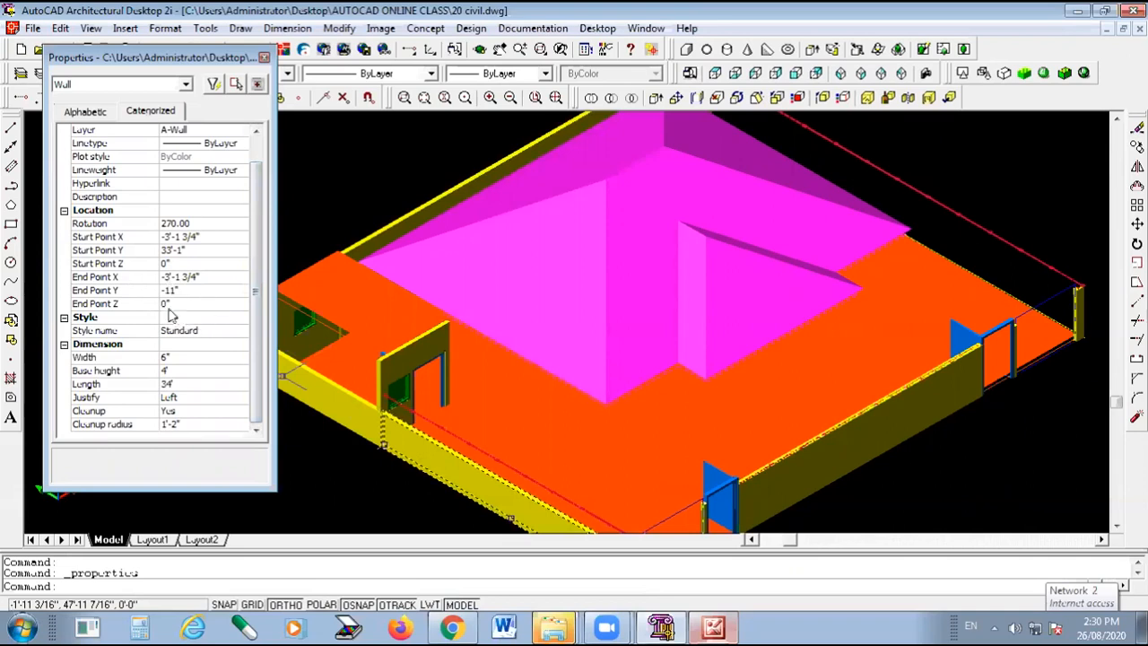
key("Escape")
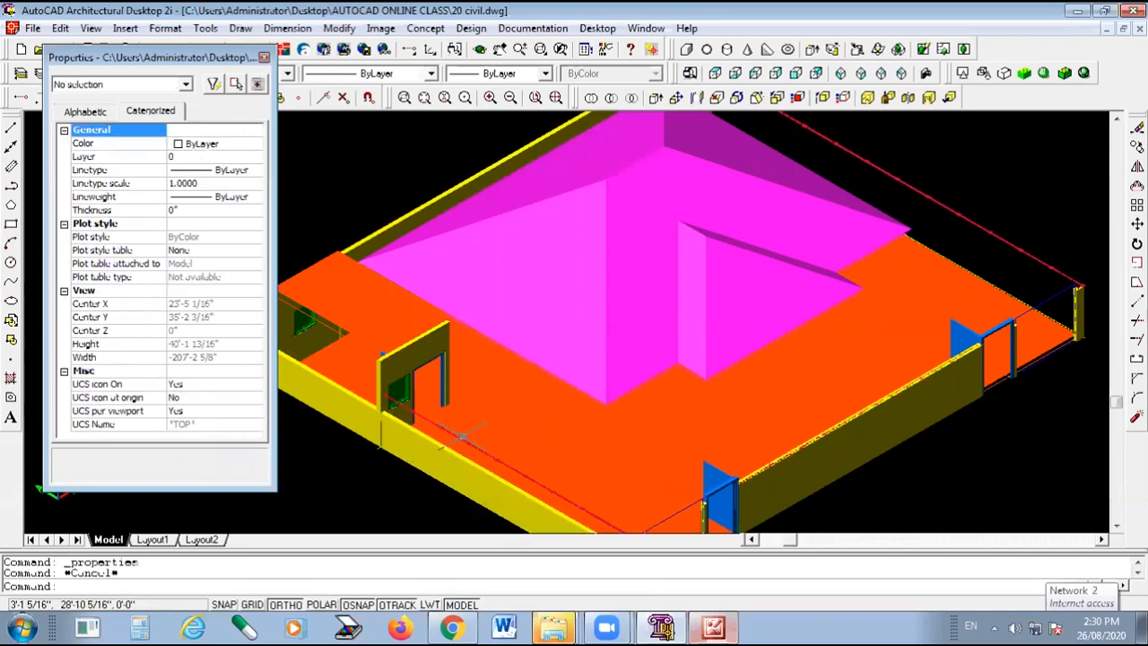
left_click(287, 437)
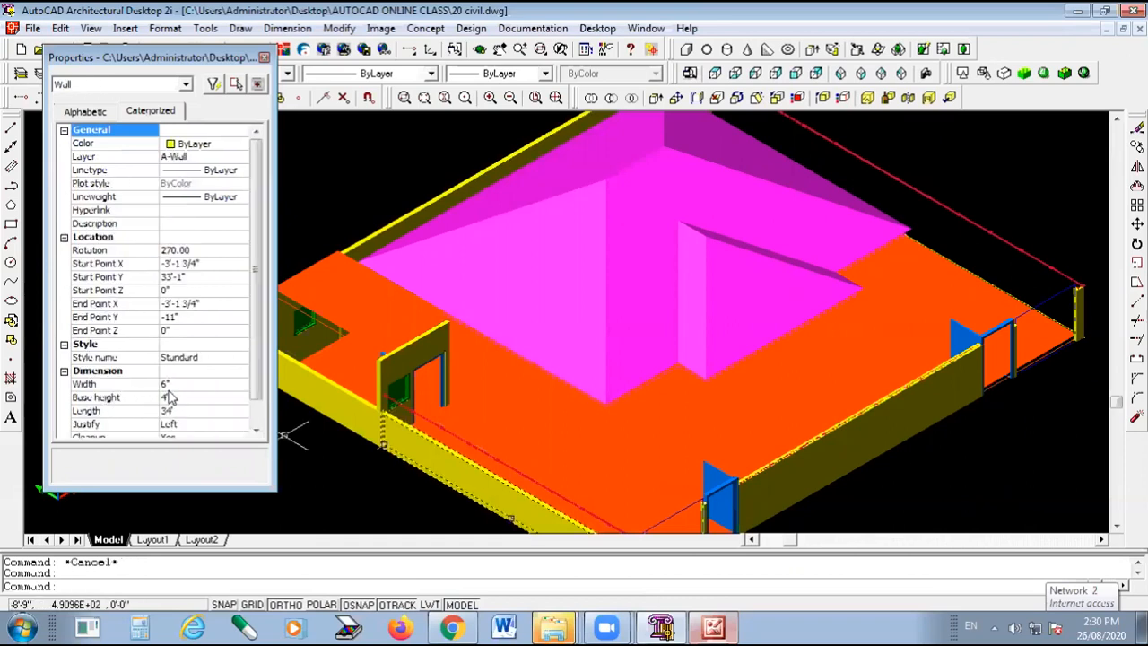
left_click(173, 400)
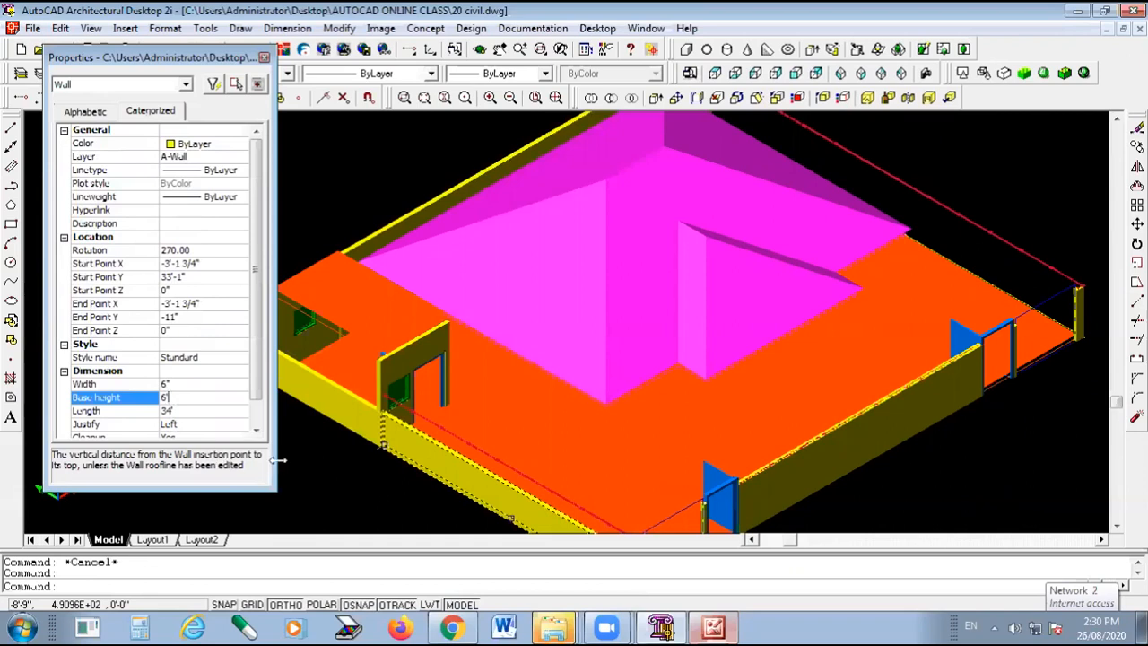
key("Escape")
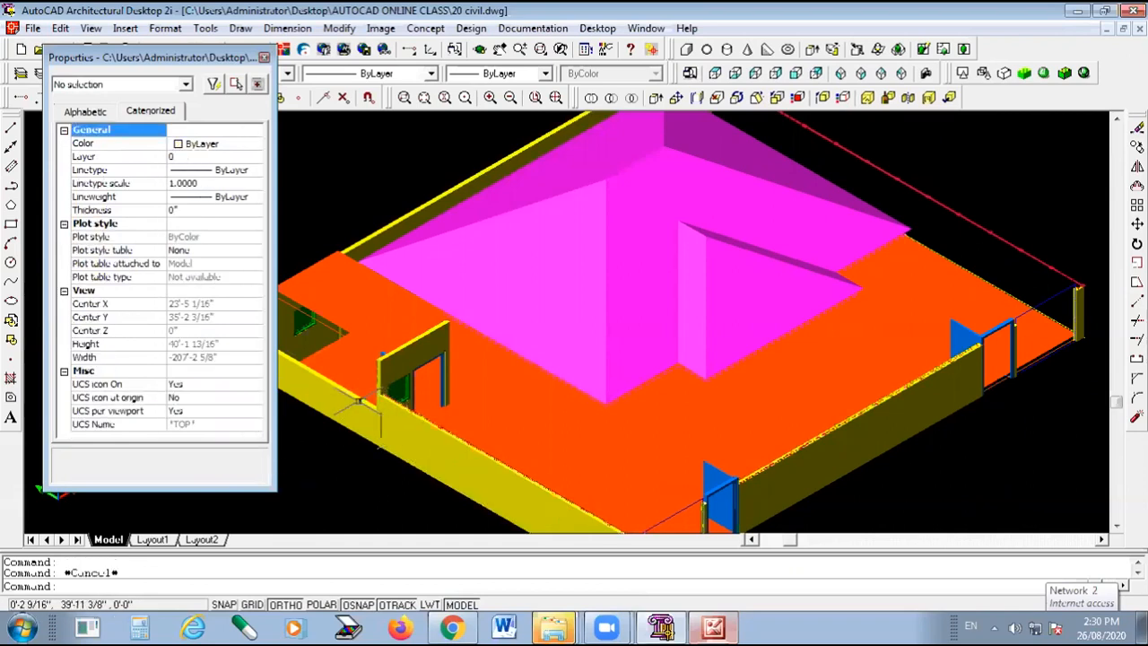
Set the base height of the outer wall segment beside the side room to 10'.
left_click(359, 399)
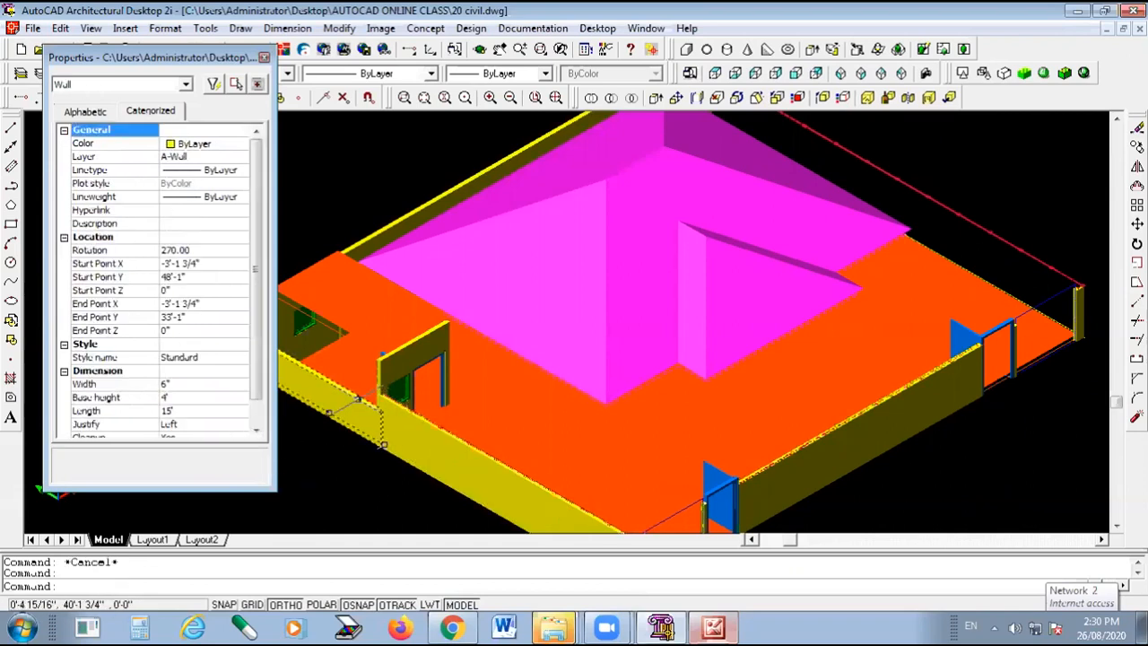
left_click(173, 400)
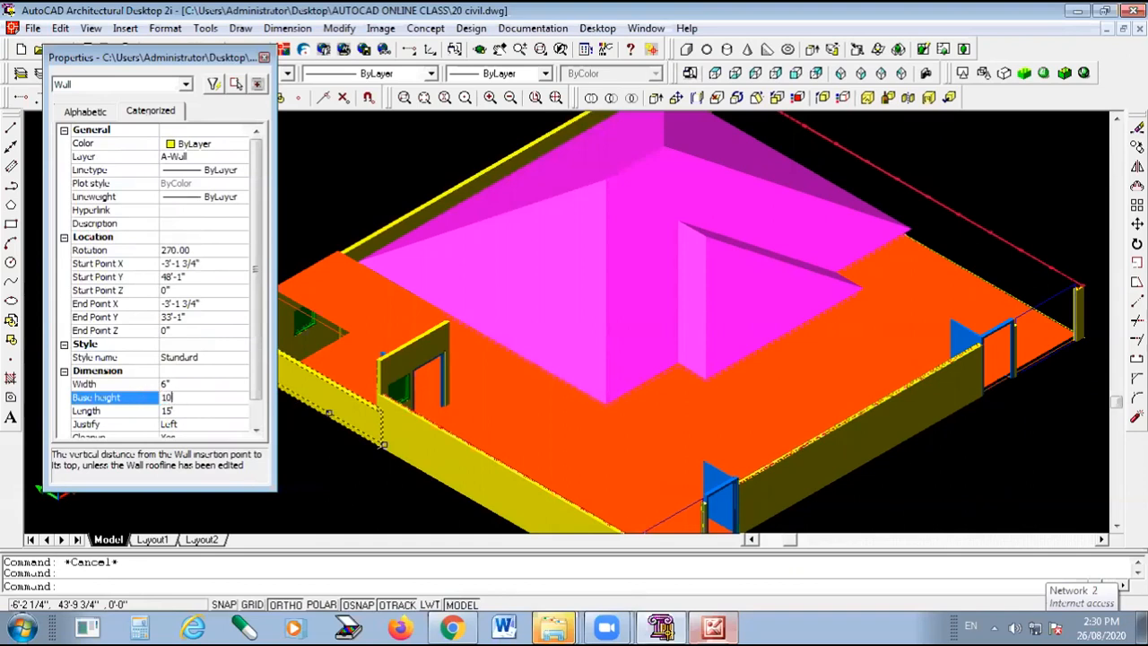
type("10'")
key("Return")
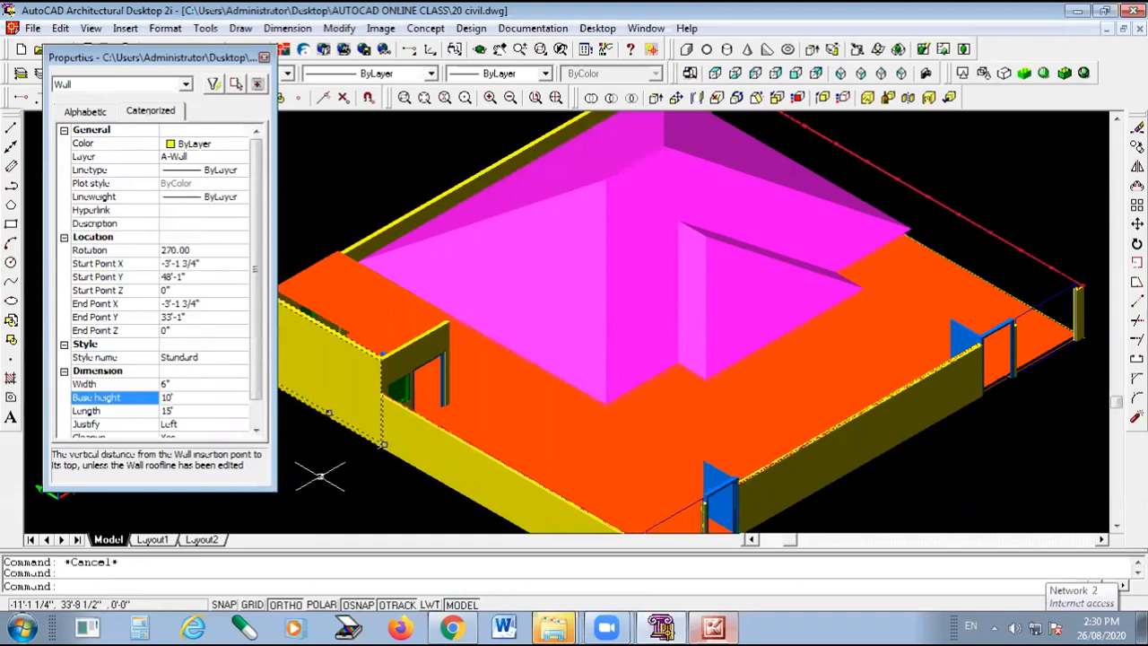
key("Escape")
Examine the side room's outer wall, its flat roof and the adjoining boundary wall in the shaded southwest isometric view.
scroll(489, 359, "up", 4)
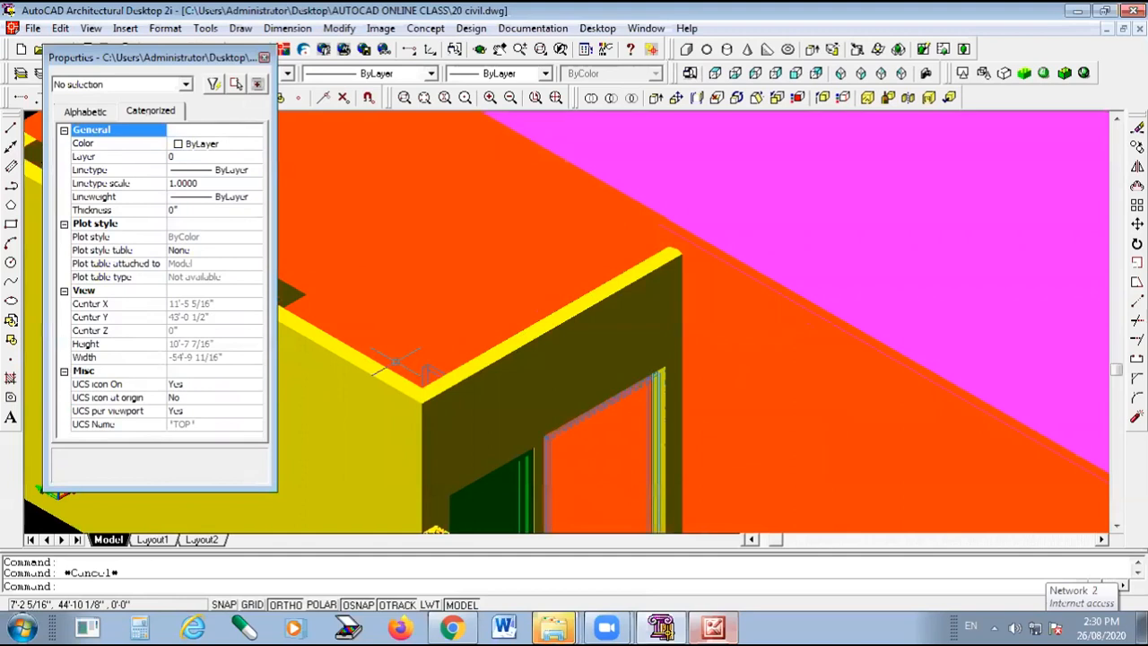
scroll(489, 359, "down", 2)
scroll(409, 303, "up", 3)
left_click(467, 230)
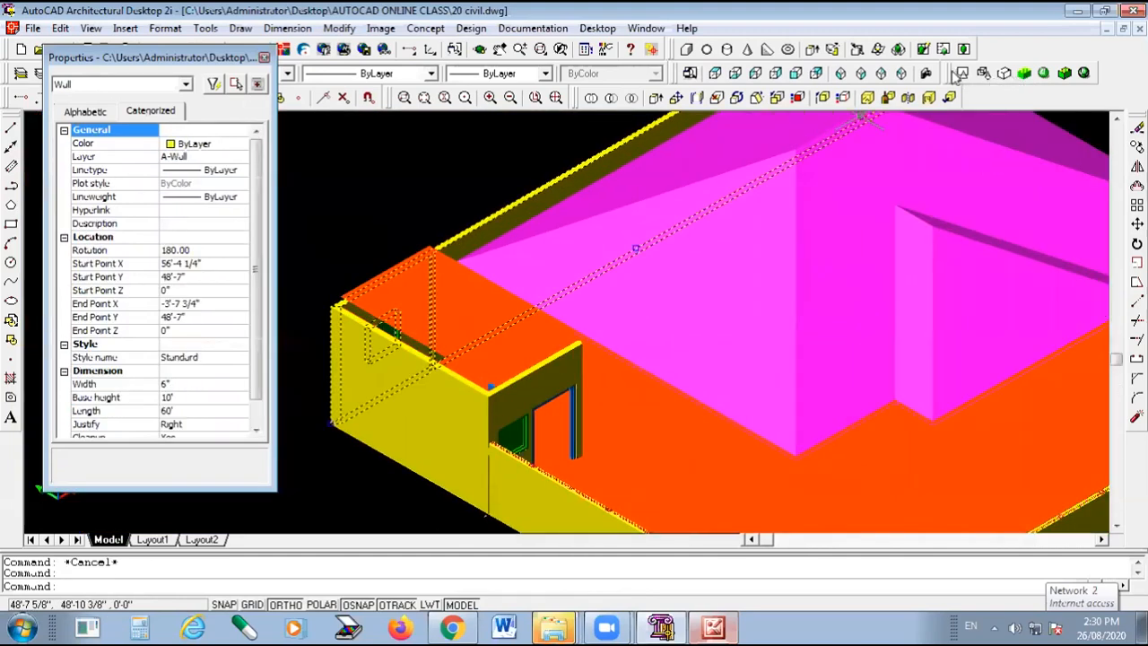
left_click(840, 76)
scroll(411, 388, "up", 2)
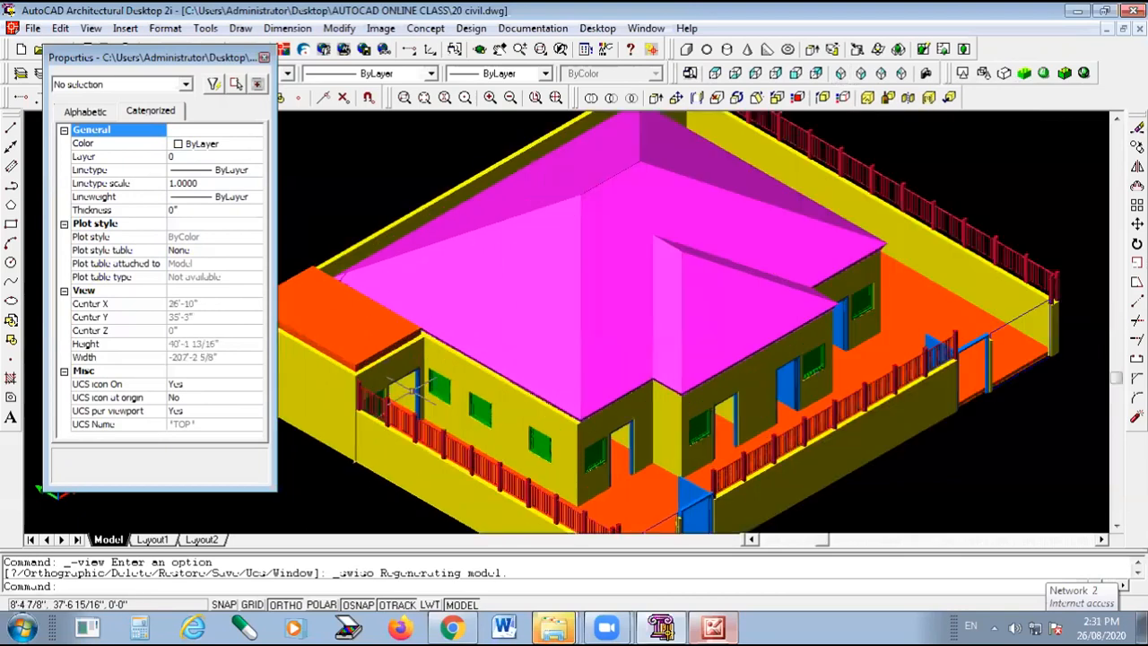
scroll(468, 345, "up", 1)
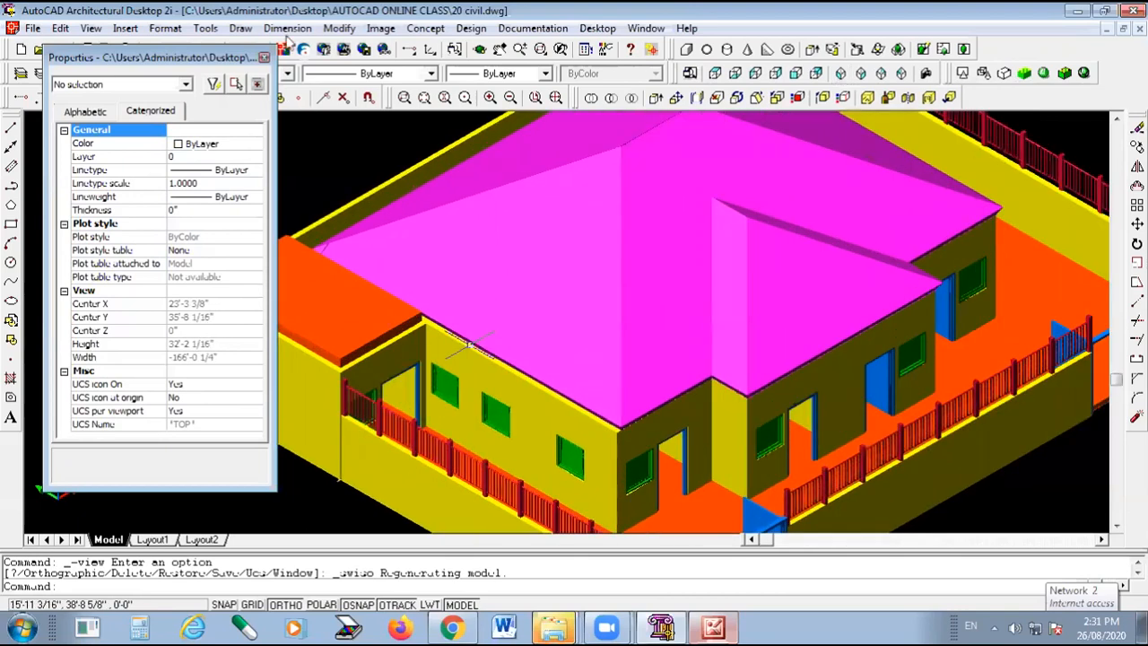
Inspect the shaded house, roofs, railings and boundary walls from several angles in 3D orbit.
left_click(264, 57)
scroll(308, 297, "down", 2)
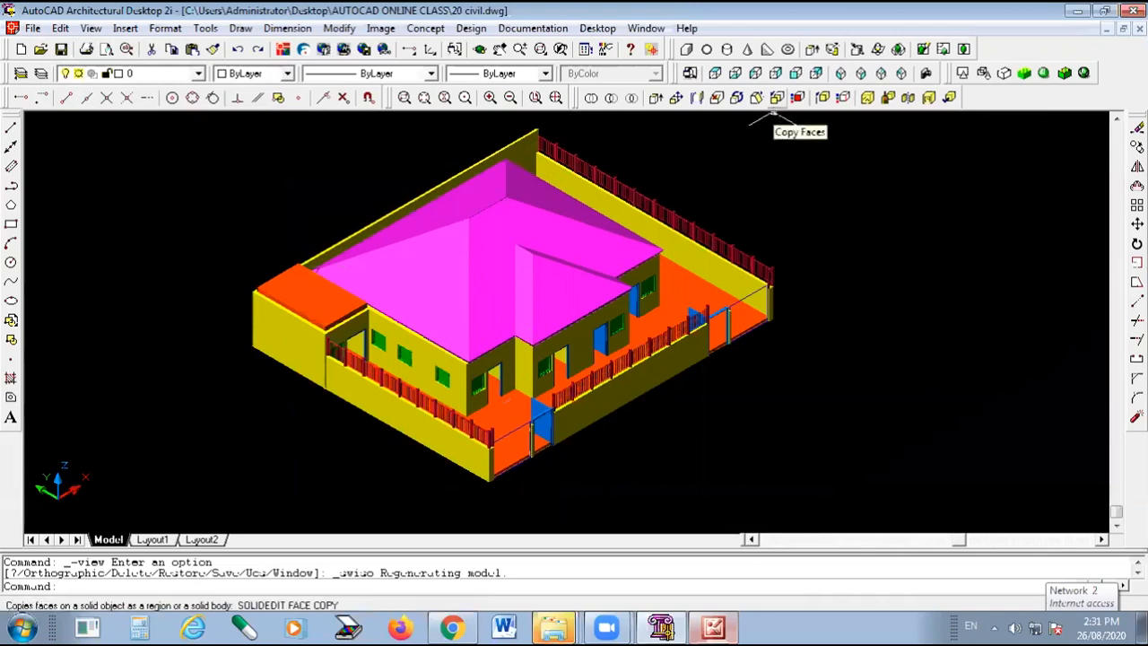
left_click(480, 49)
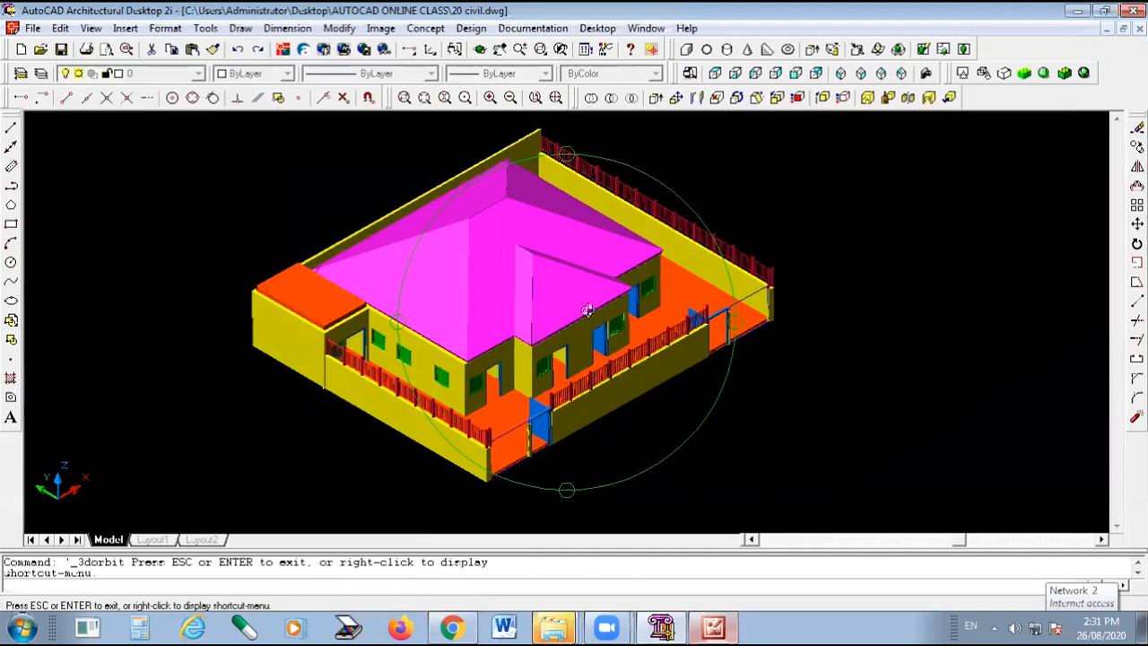
left_click_drag(697, 385, 758, 368)
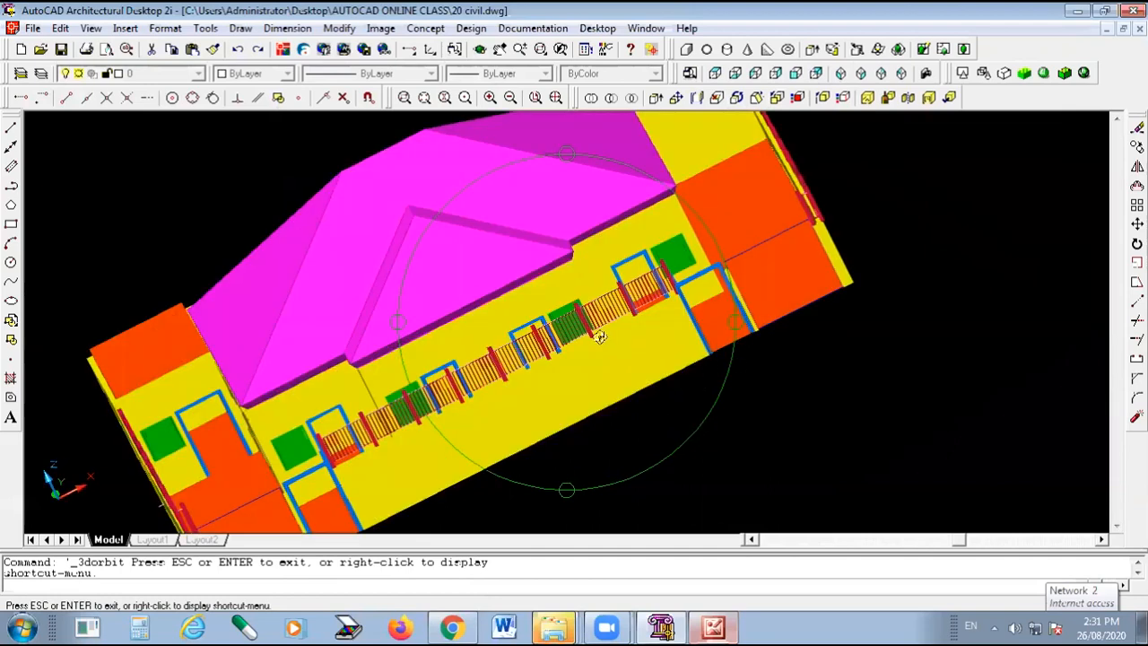
left_click_drag(592, 237, 635, 271)
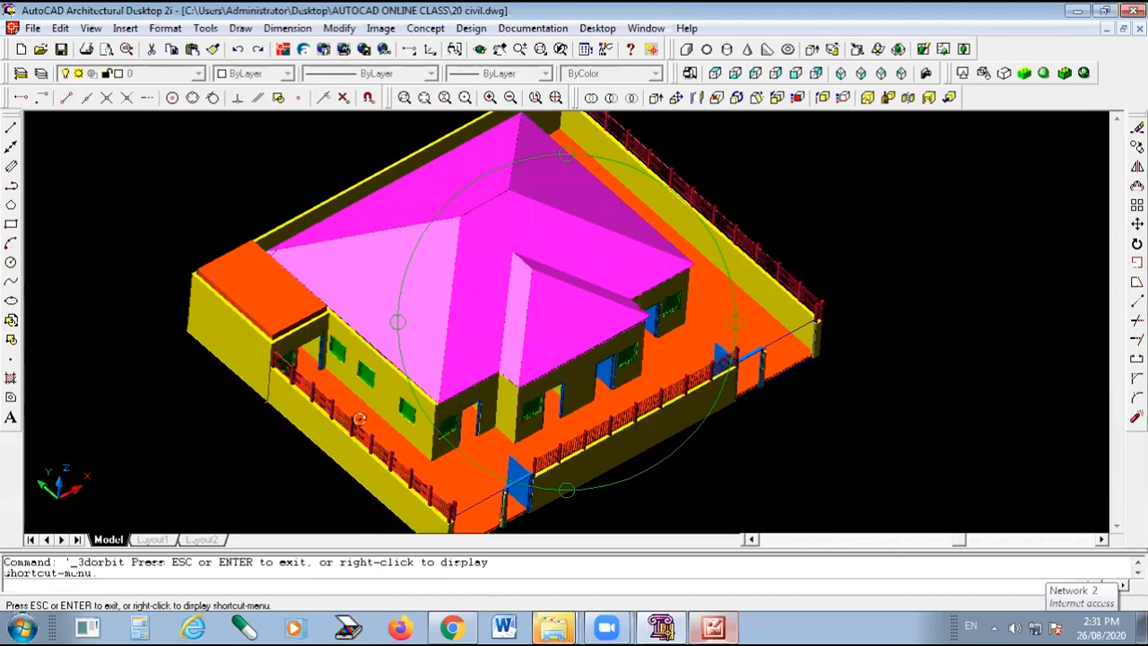
left_click_drag(632, 367, 560, 386)
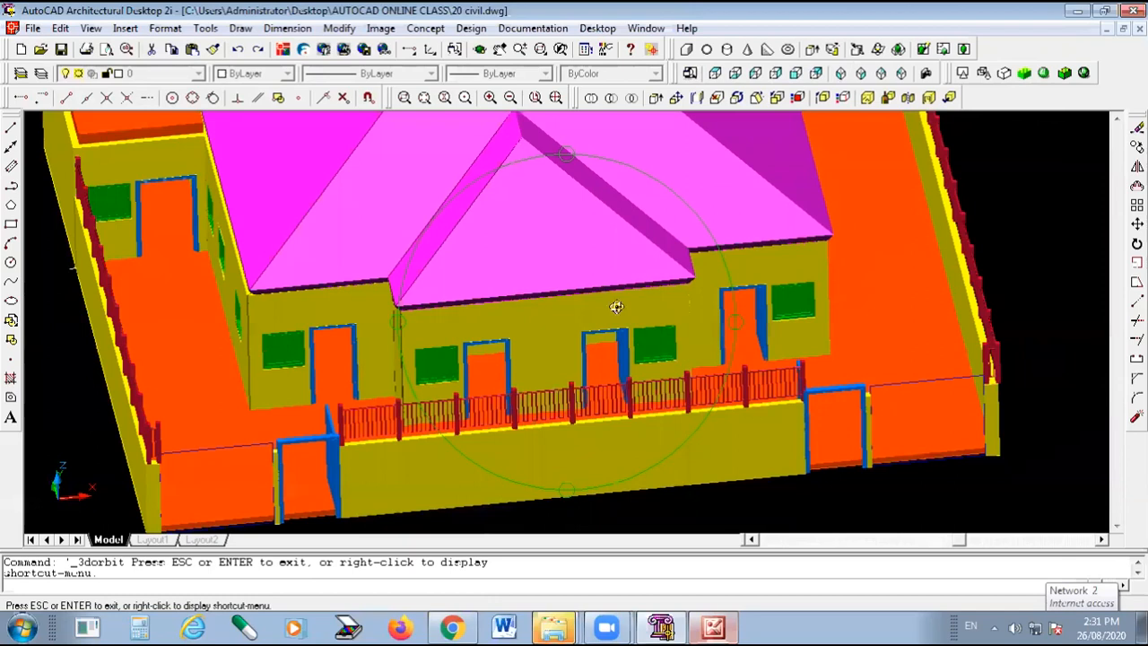
left_click_drag(569, 401, 491, 392)
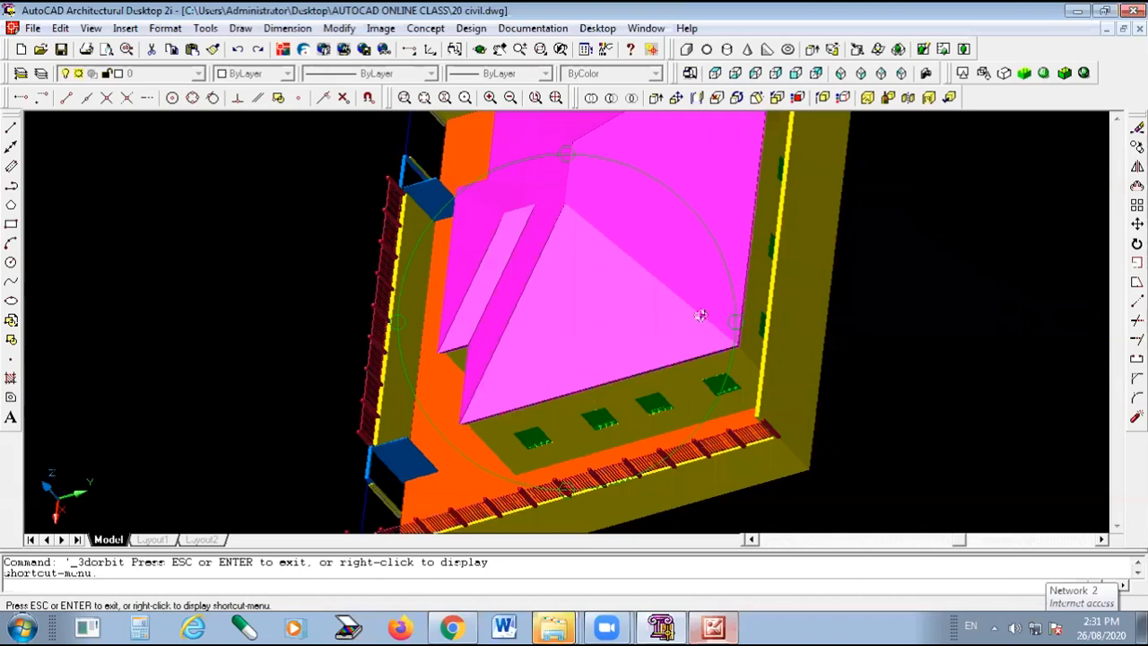
left_click_drag(864, 185, 884, 182)
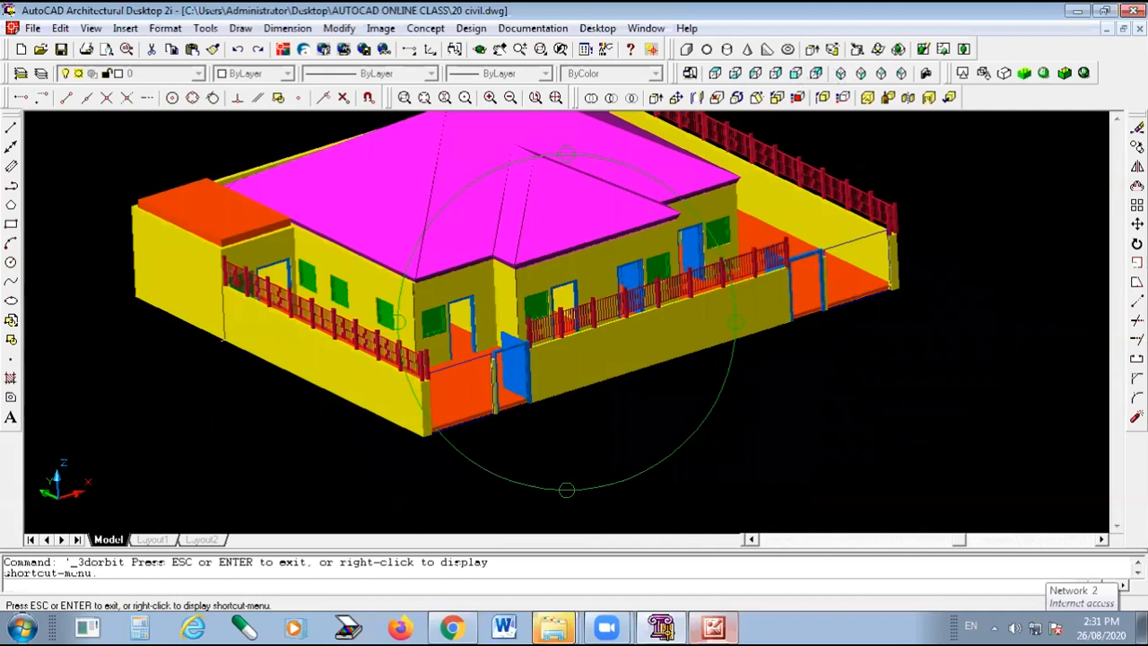
Show the model in the top plan view and check the room labels in the reference floor plan image.
left_click(795, 74)
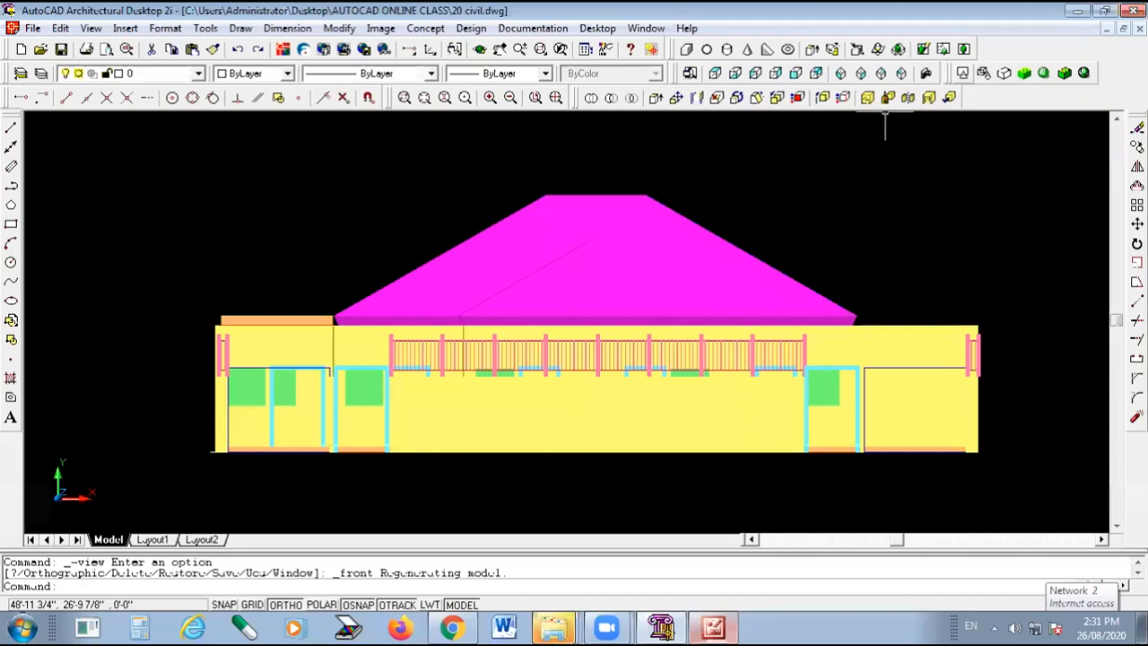
left_click(822, 96)
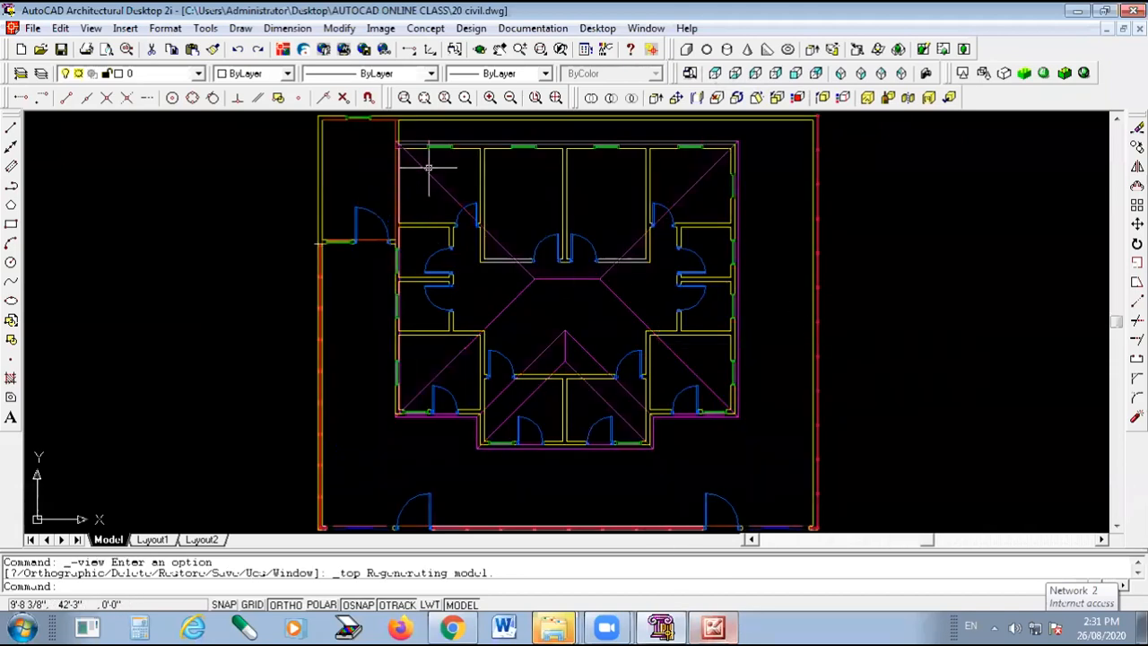
left_click(730, 626)
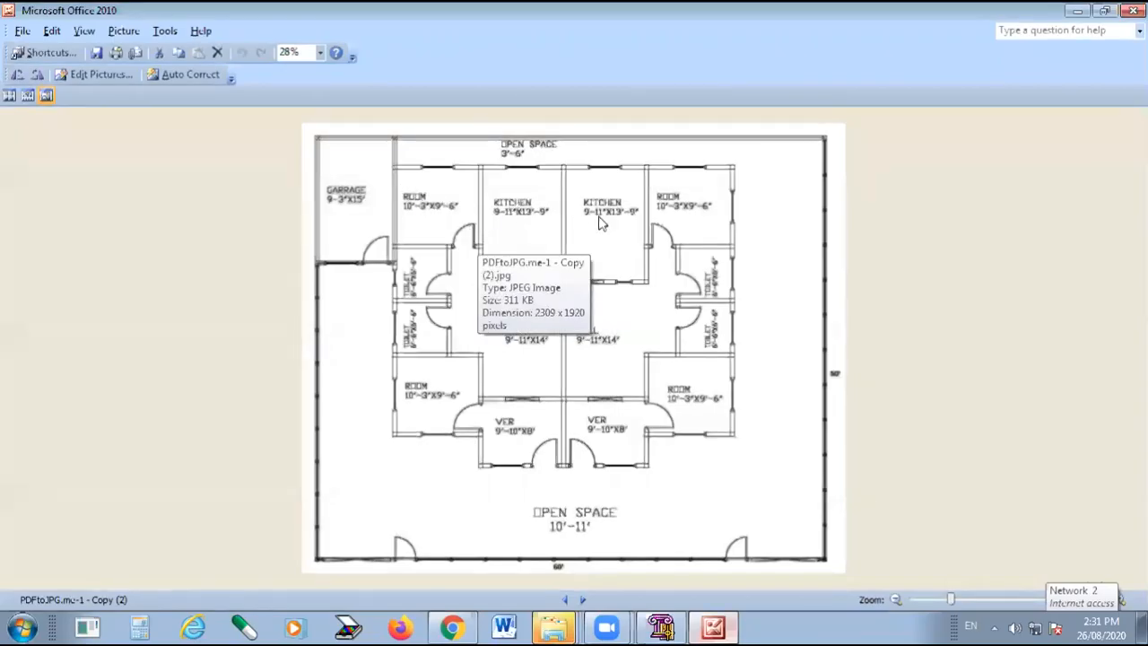
left_click(730, 628)
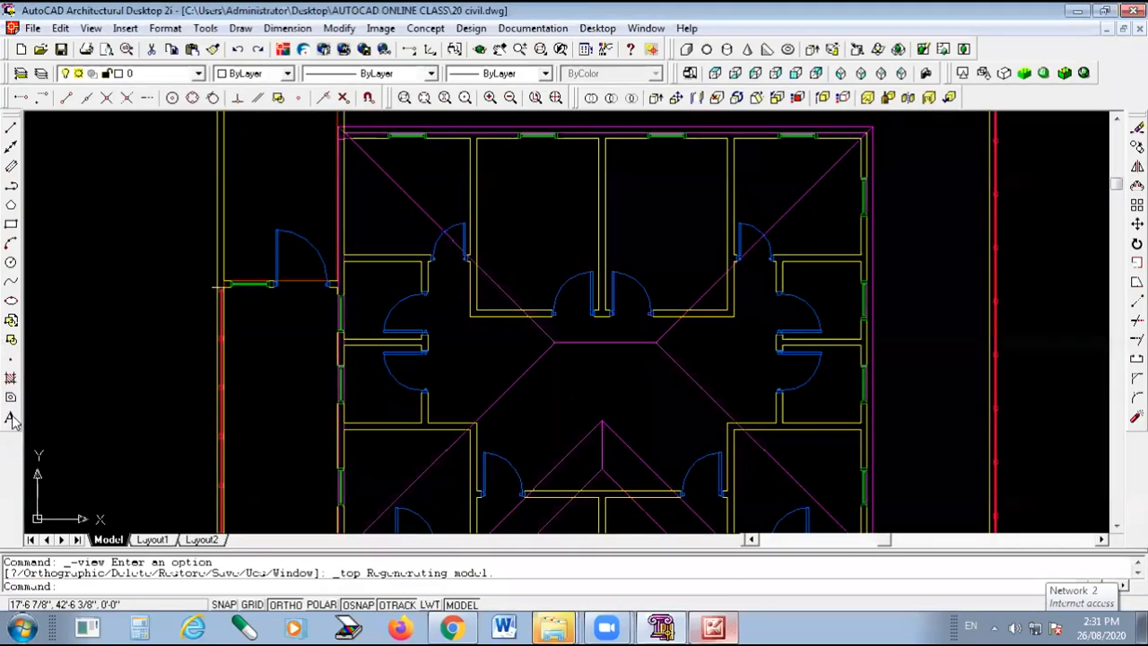
Begin a multiline text label in the kitchen beside the upper-left room, with KITCHEN as its first line.
scroll(13, 421, "up", 5)
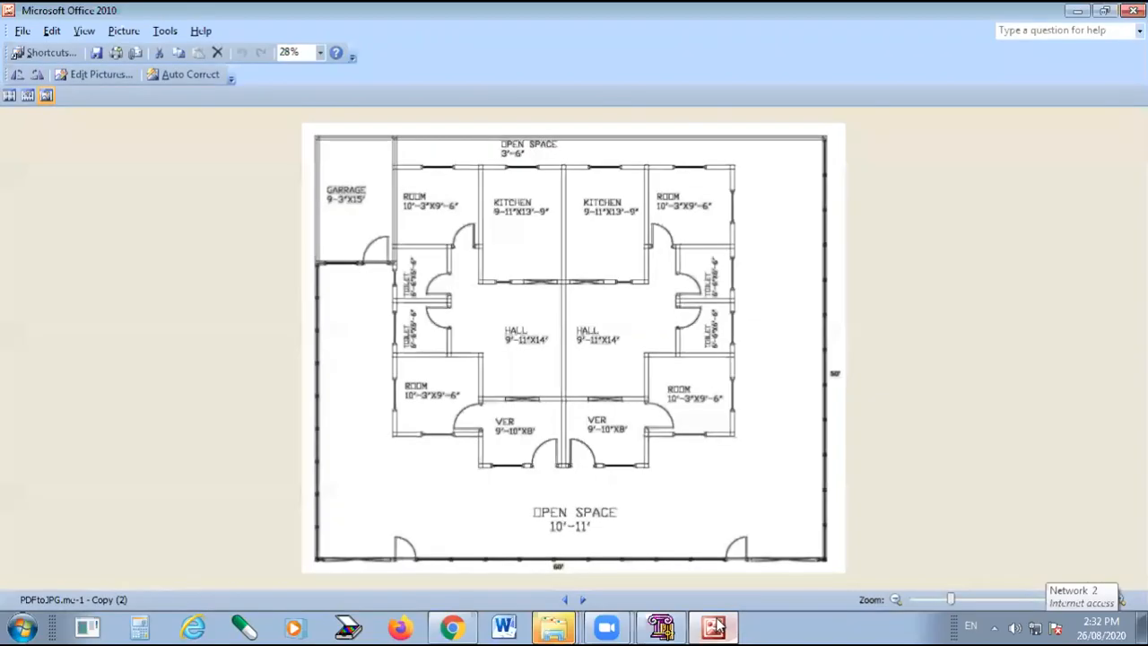
left_click(714, 628)
key("alt+Tab")
type("KIT")
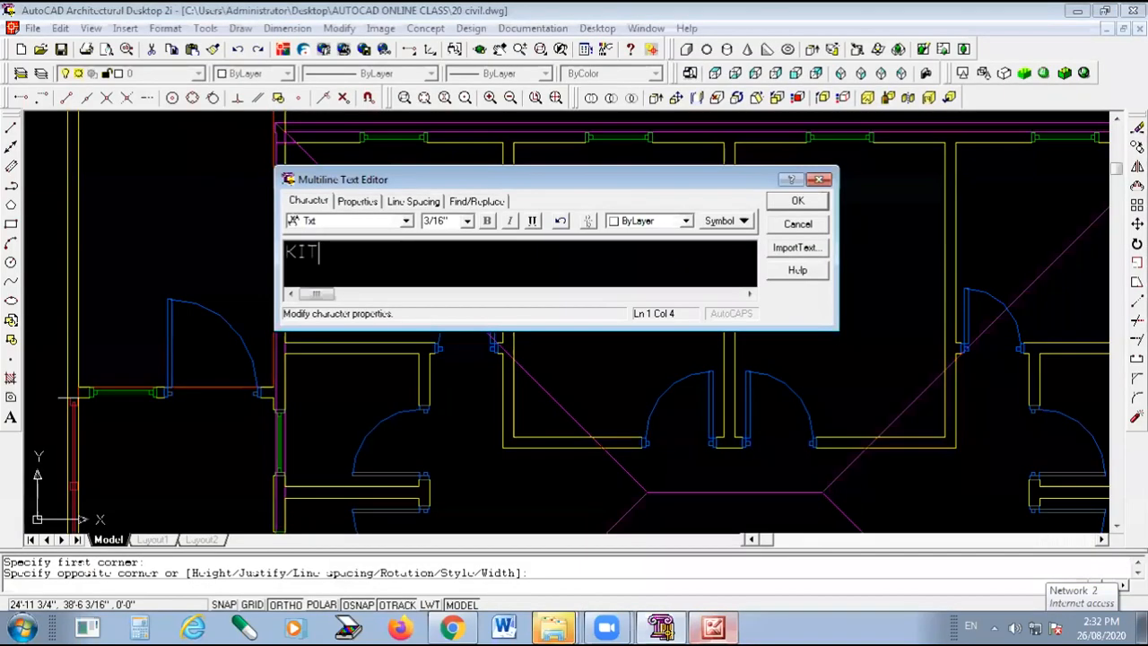
type("CHEN")
key("Return")
Complete the kitchen label with the second line 9-11"X13'-9", following the reference floor plan.
left_click(714, 628)
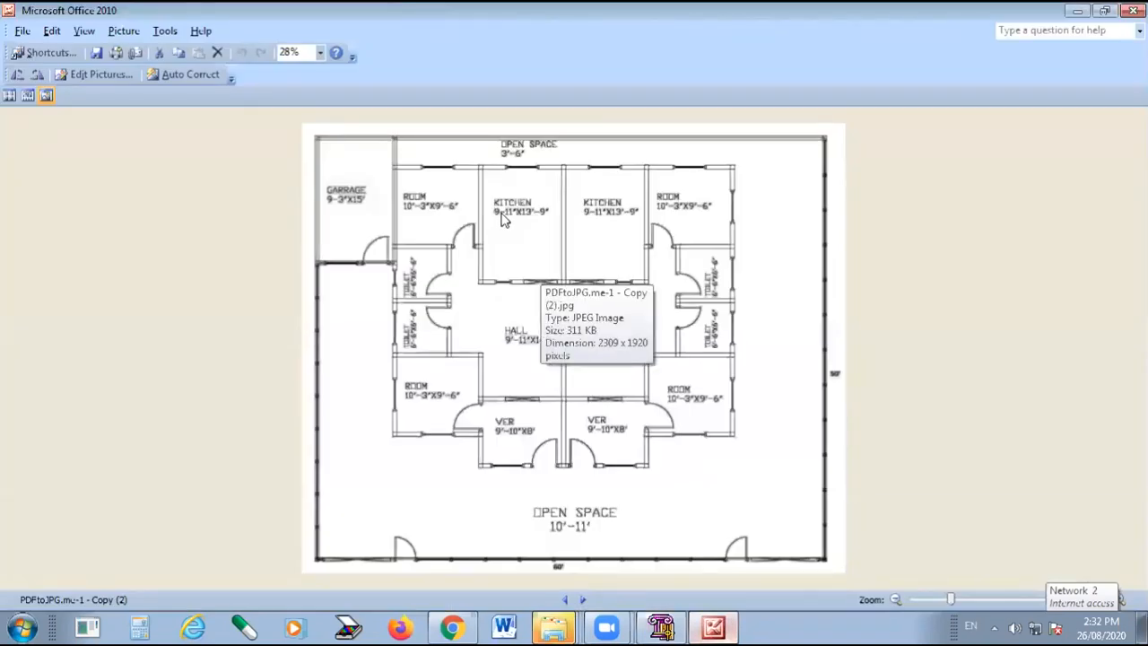
left_click(729, 627)
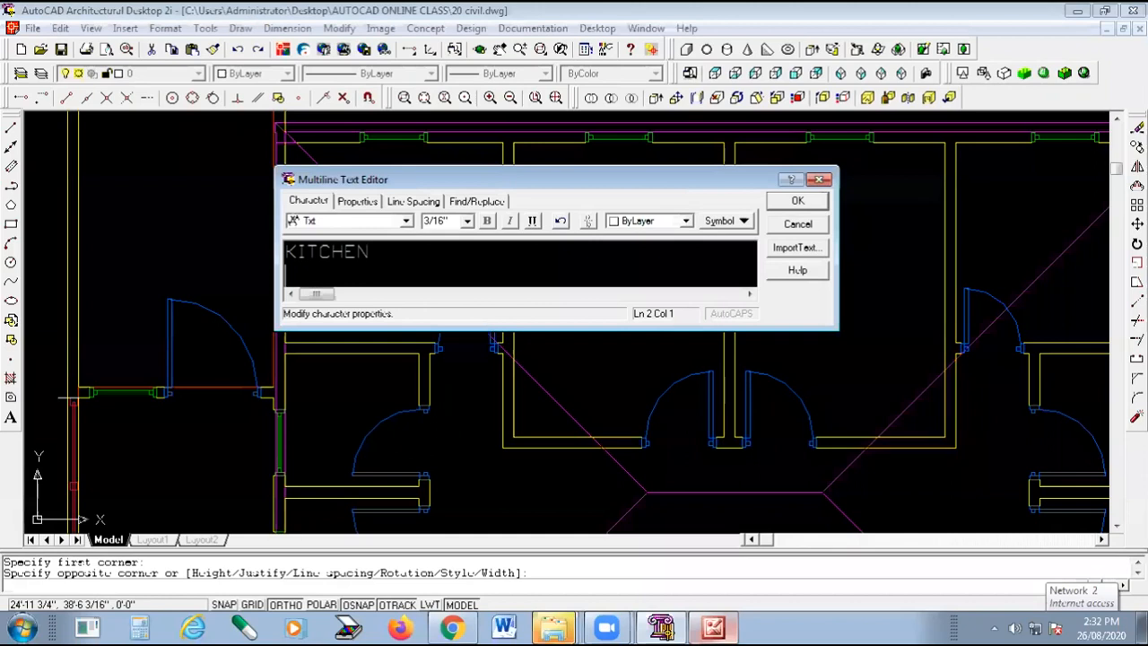
type("9-11")
left_click(727, 620)
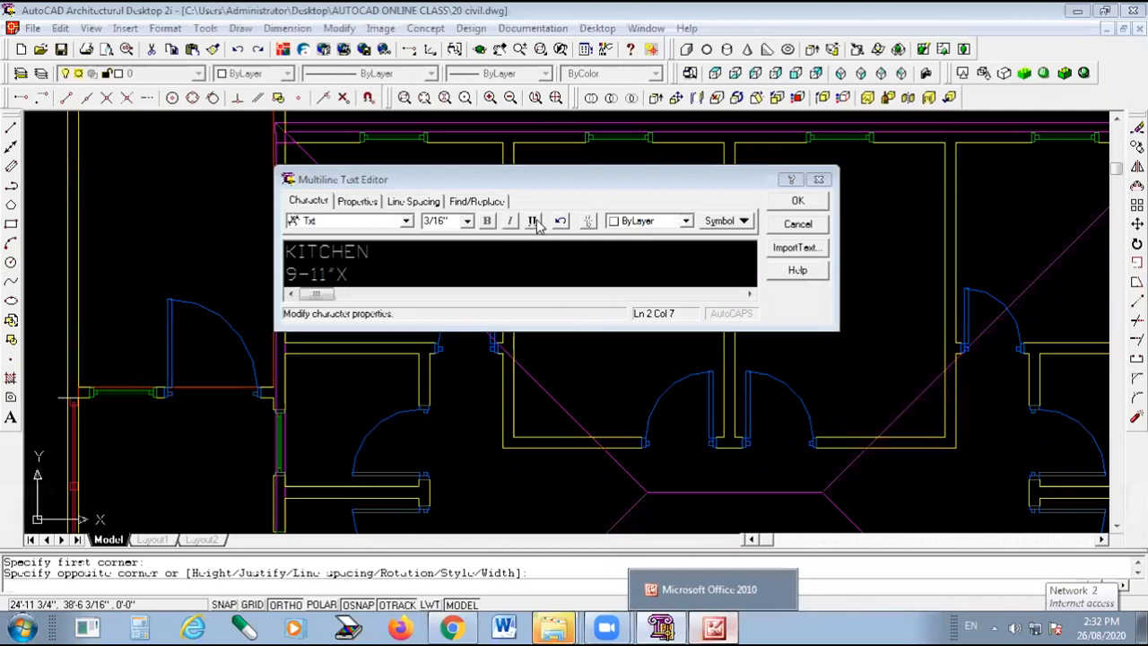
left_click(715, 627)
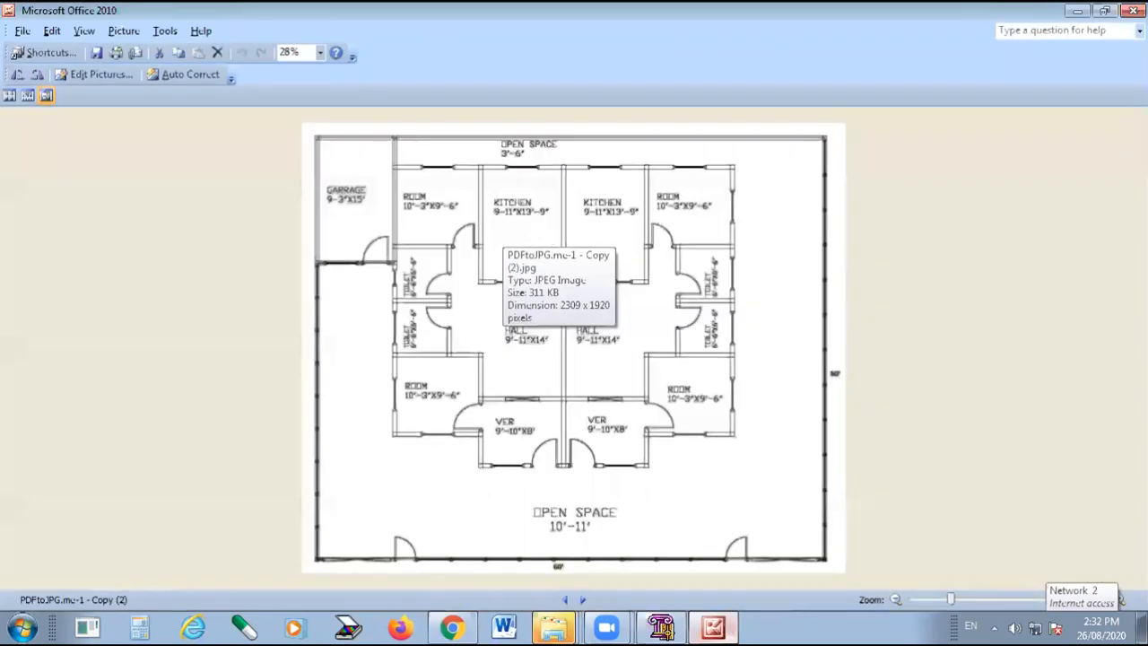
key("alt+Tab")
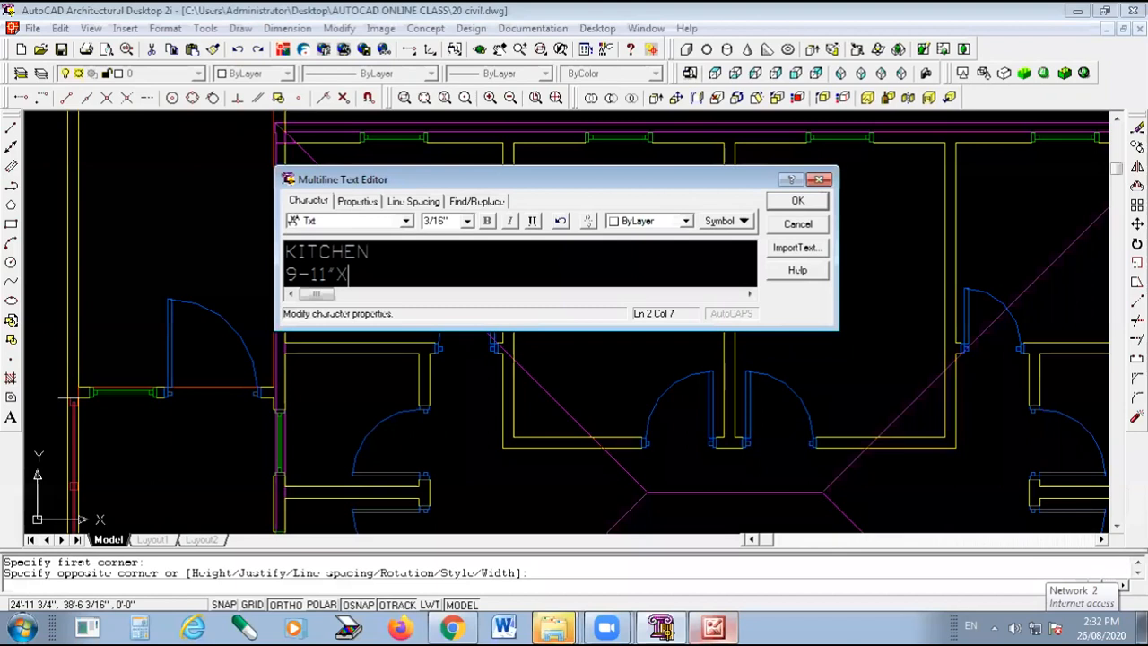
type("13'-9")
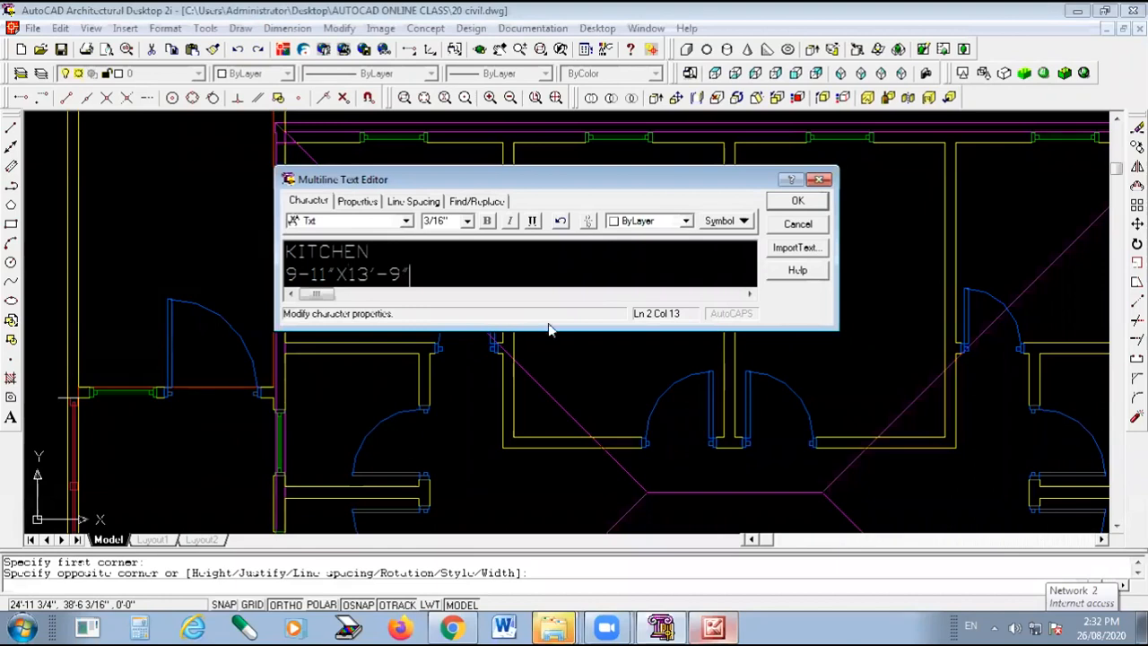
left_click(798, 201)
scroll(543, 208, "up", 6)
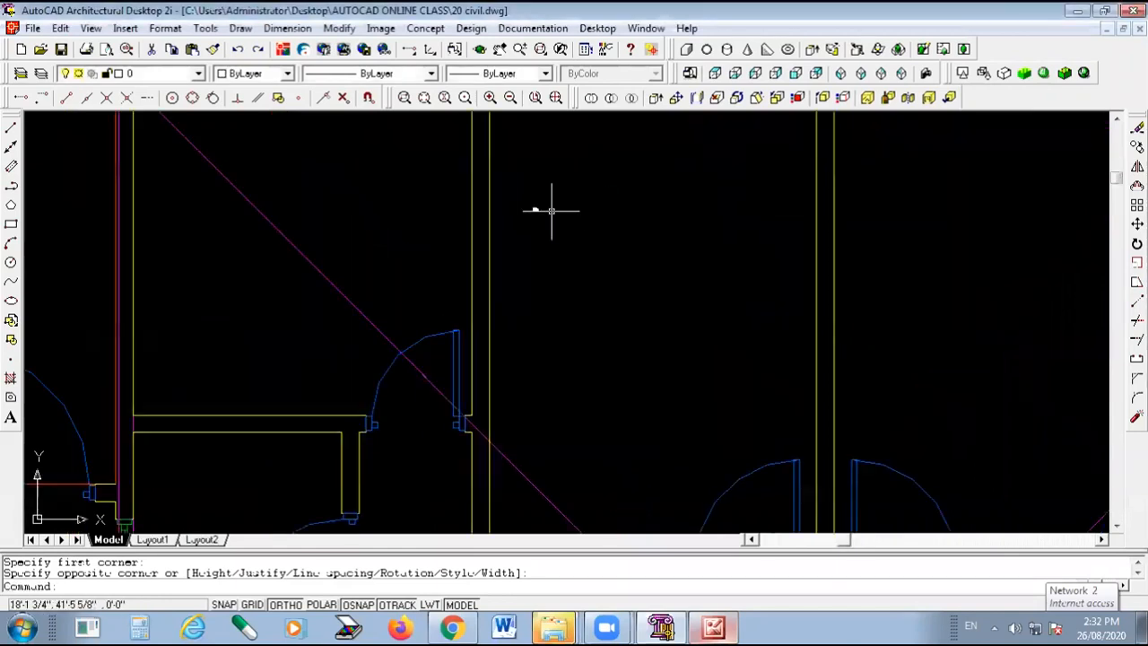
double_click(500, 209)
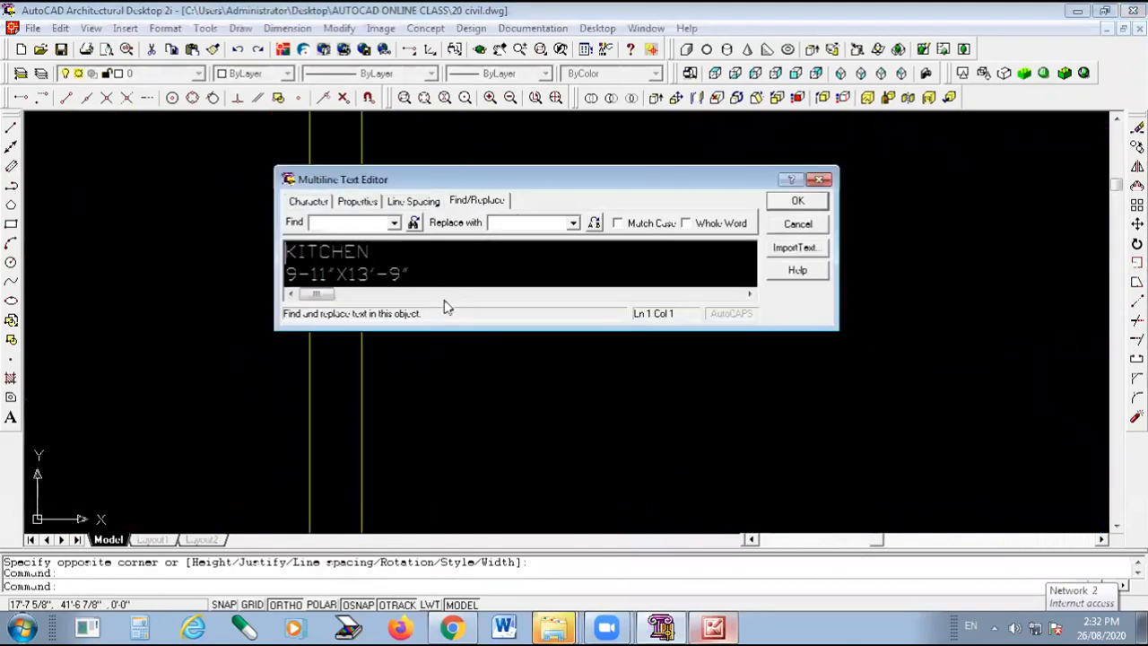
left_click_drag(409, 276, 200, 261)
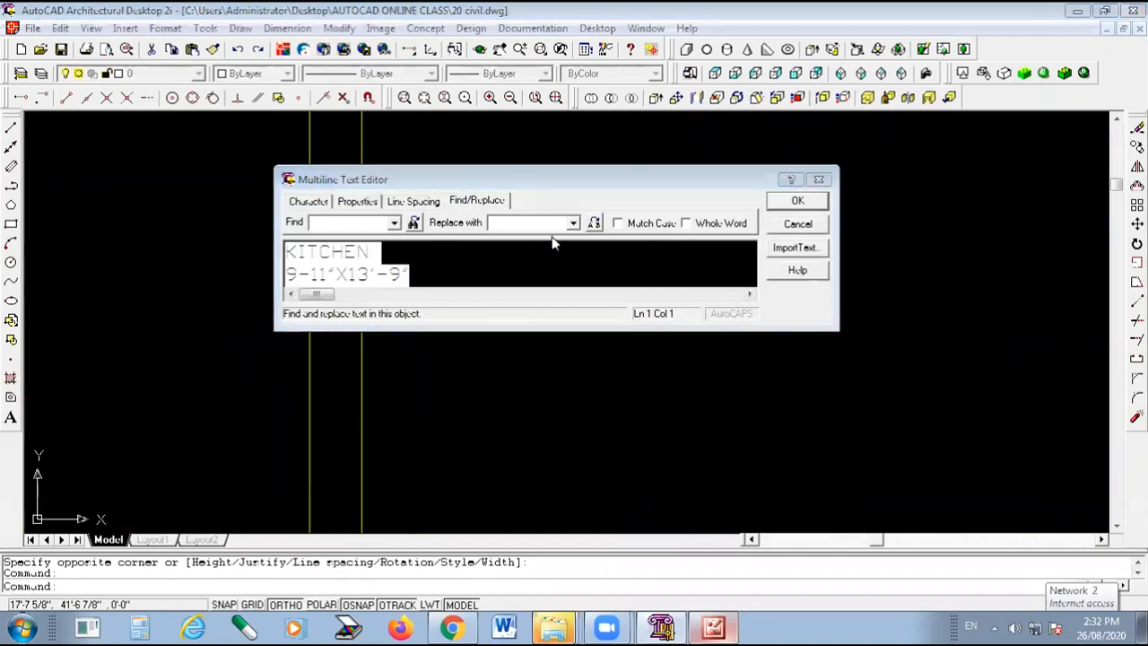
left_click(819, 180)
Set the text height of both lines of the kitchen label to 1'.
left_click(500, 205)
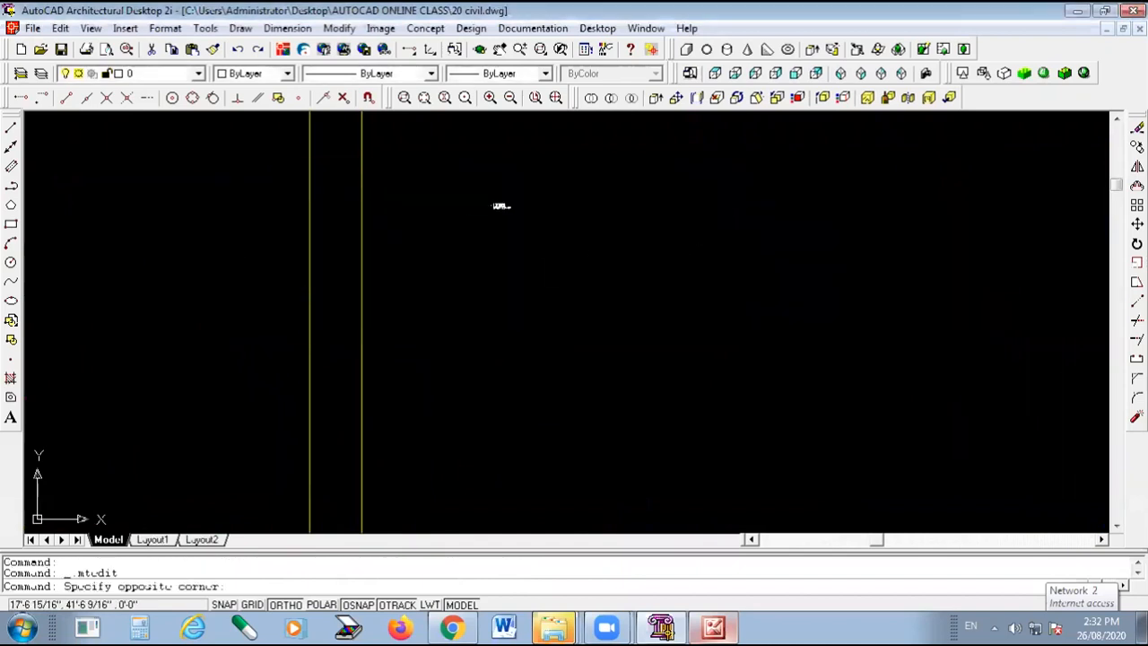
left_click(500, 205)
double_click(500, 207)
left_click_drag(506, 270, 270, 251)
left_click(448, 222)
type("1")
type("1")
left_click(797, 201)
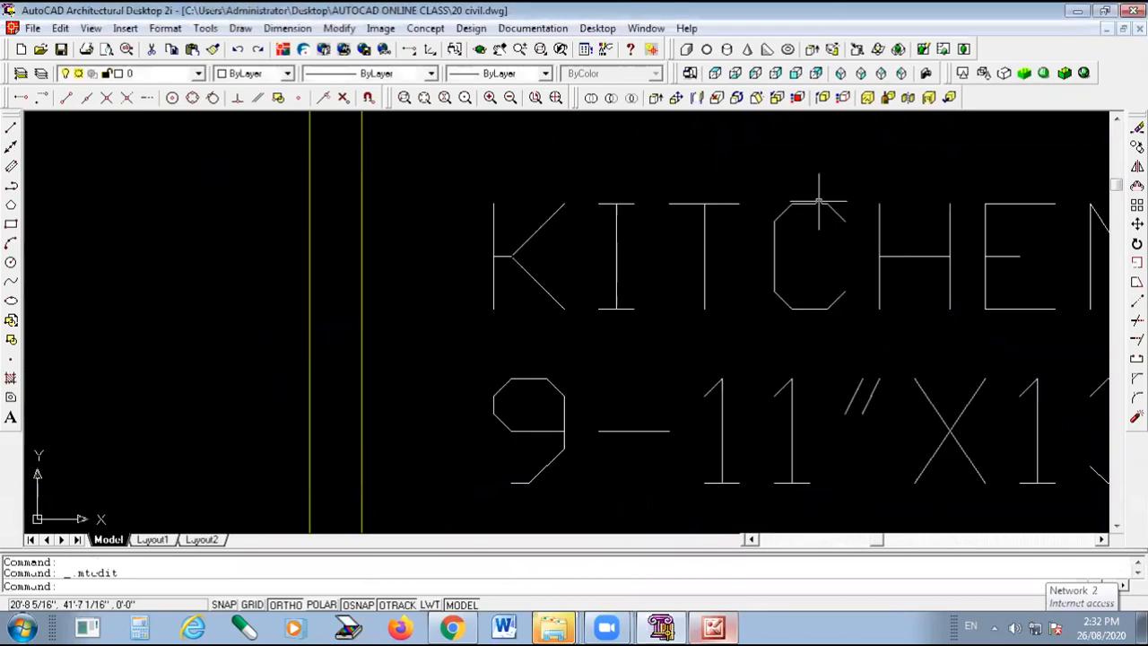
Set the text height of the whole kitchen label to 6" so it fits inside the room.
scroll(449, 265, "down", 3)
scroll(439, 269, "down", 3)
scroll(569, 298, "up", 2)
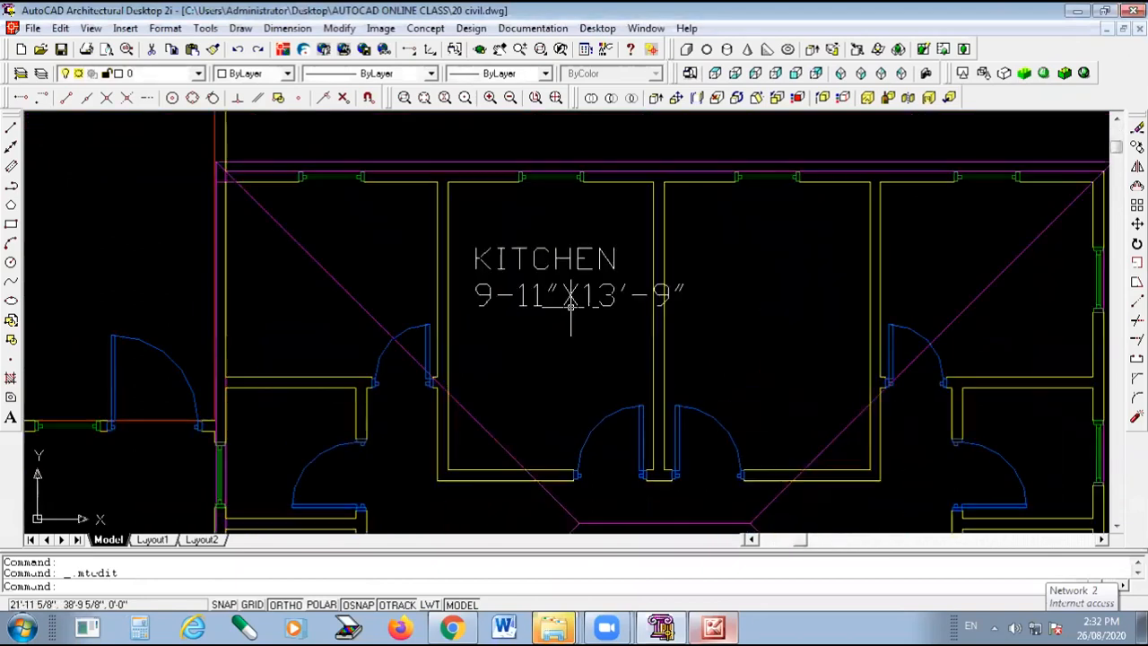
scroll(581, 251, "up", 2)
left_click(578, 244)
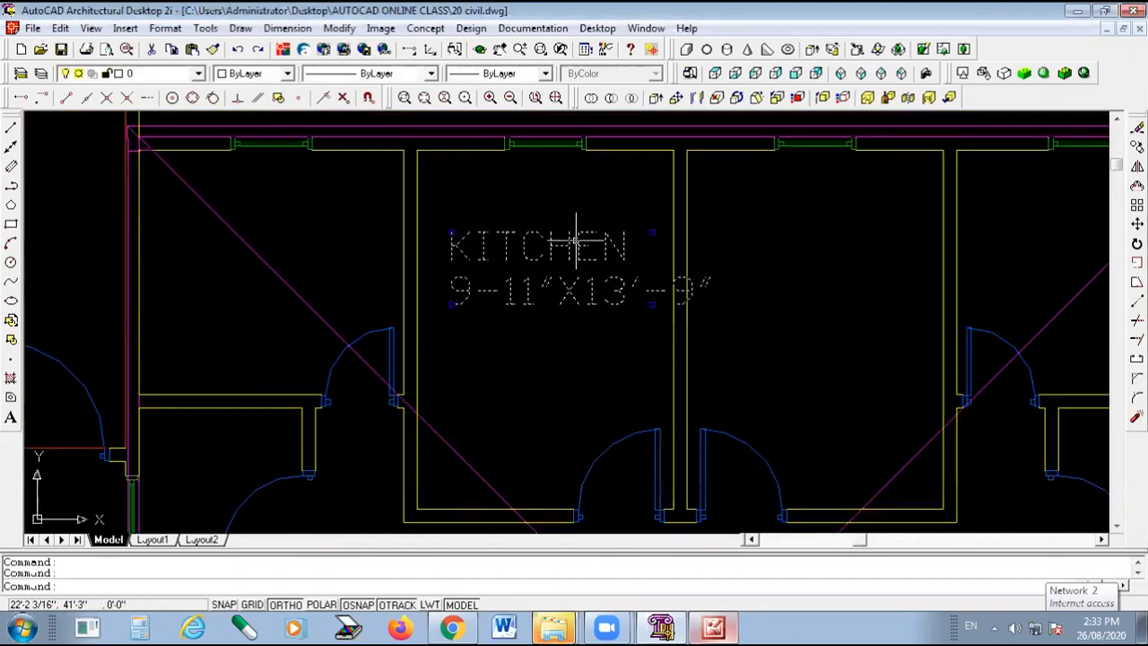
double_click(577, 242)
left_click(467, 287)
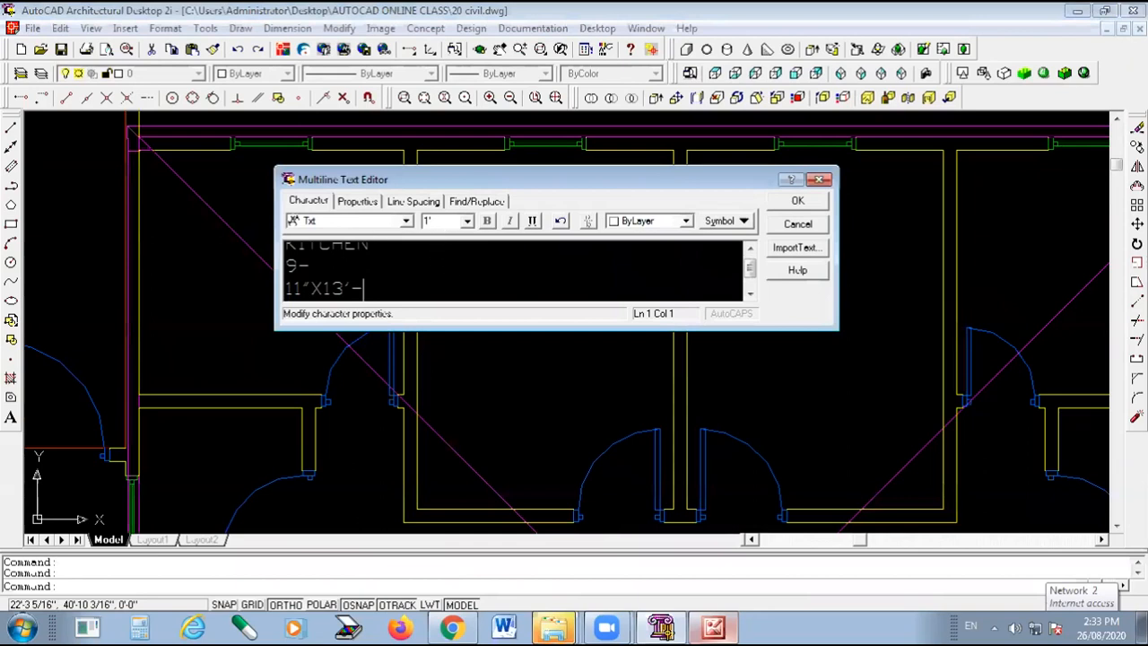
type("9'")
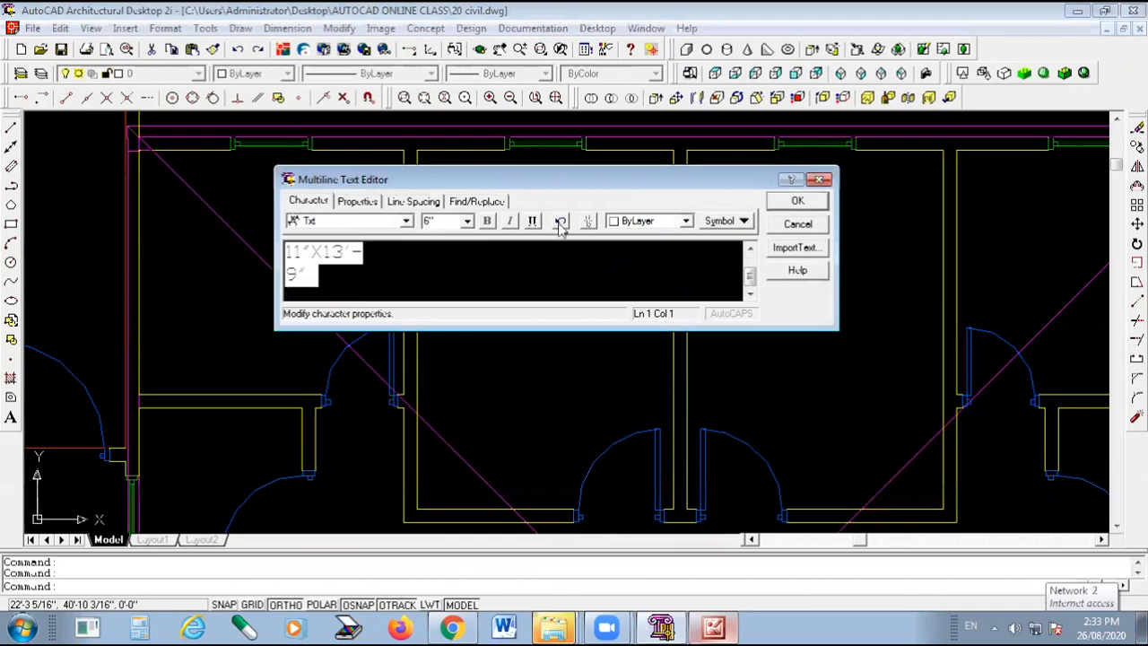
left_click(798, 201)
scroll(598, 243, "down", 3)
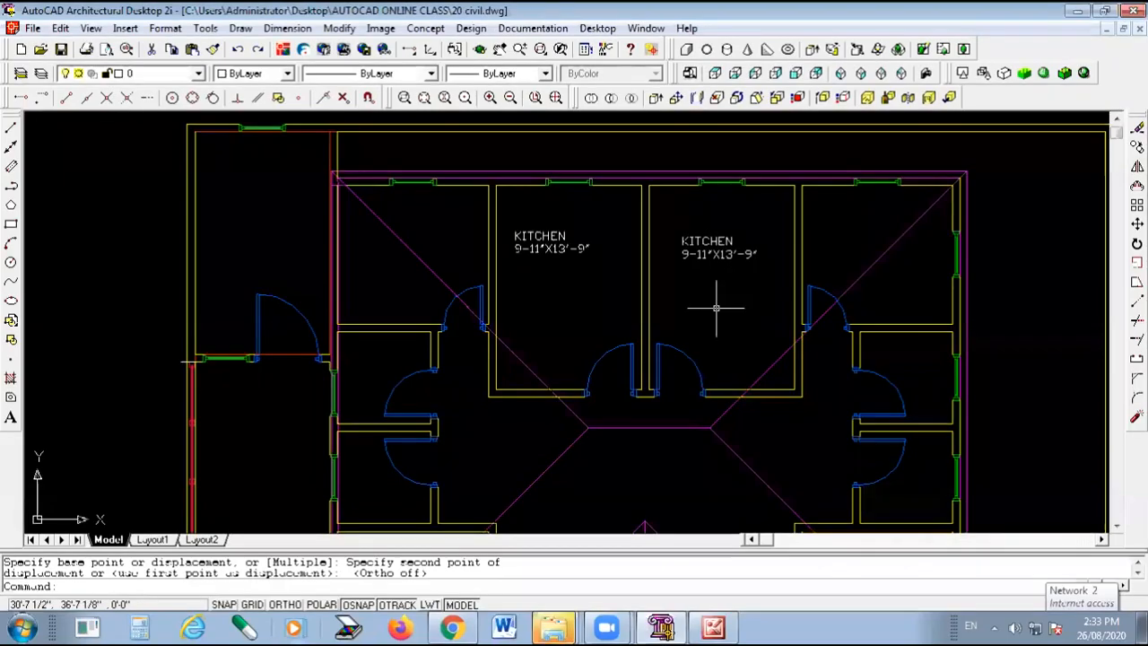
scroll(725, 302, "down", 3)
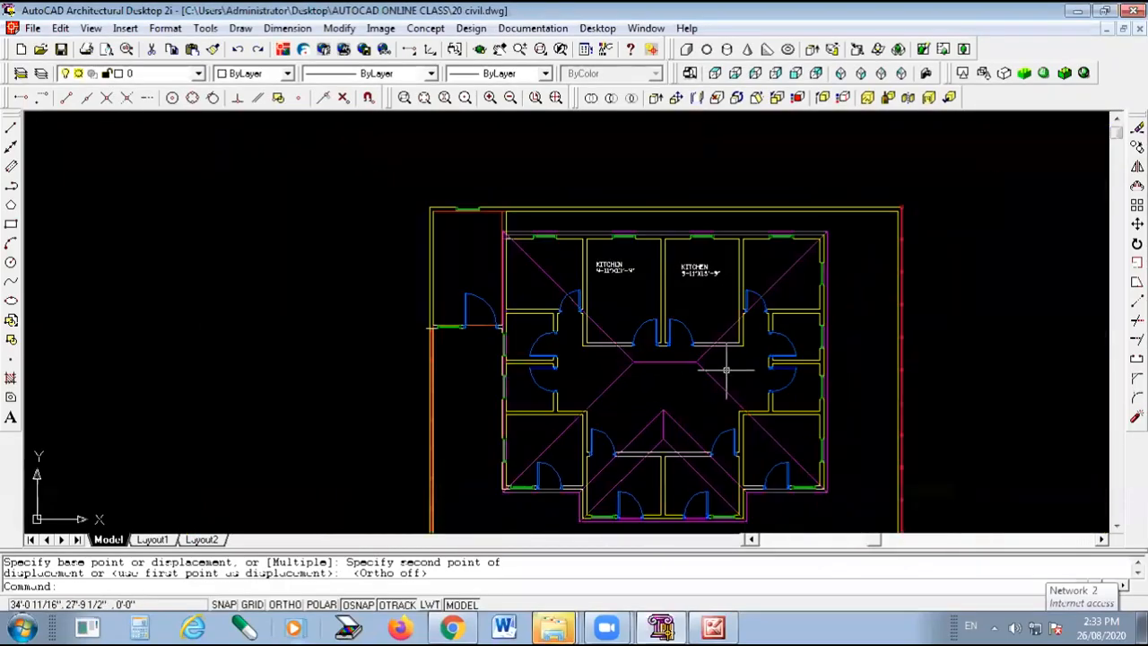
scroll(708, 323, "up", 3)
scroll(508, 243, "down", 2)
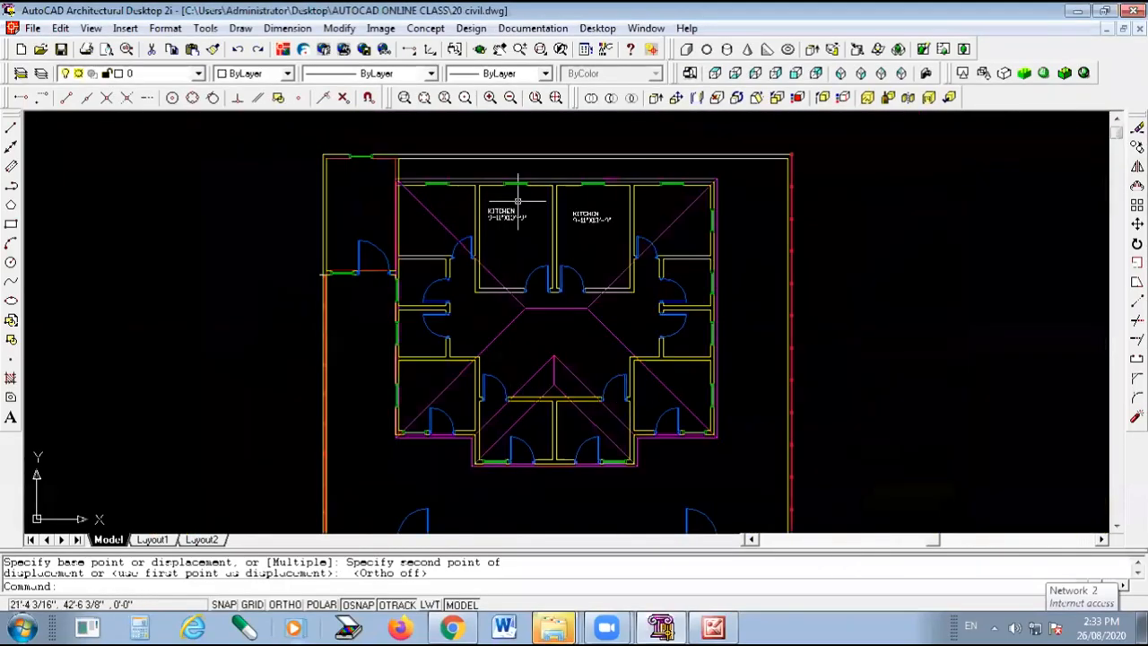
scroll(568, 189, "down", 2)
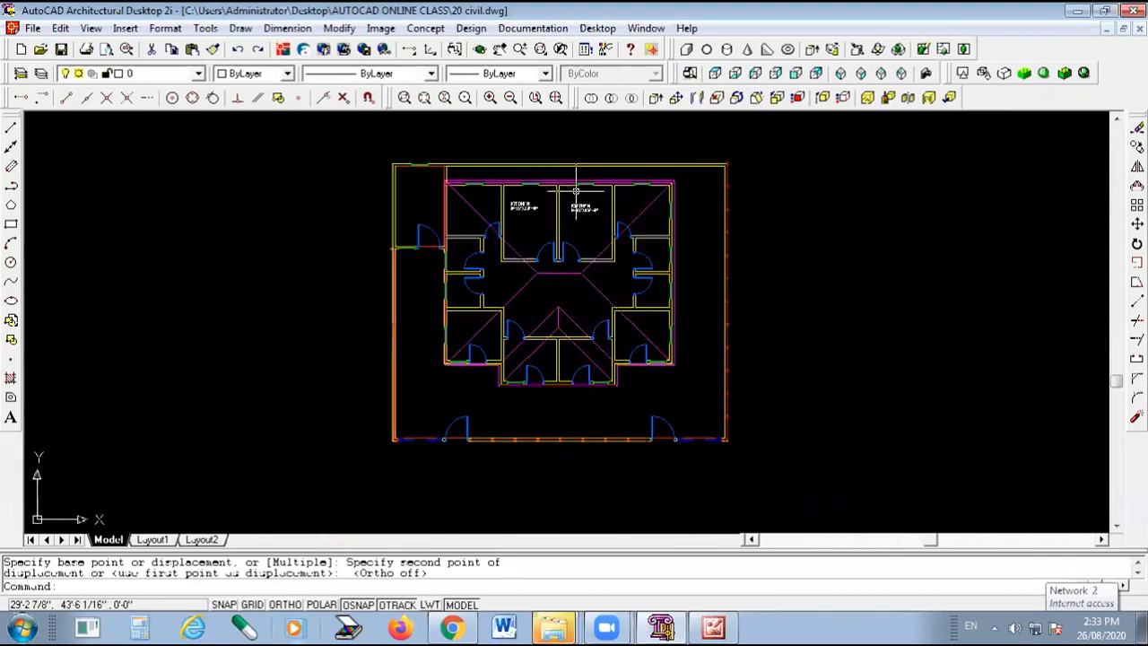
scroll(553, 300, "up", 1)
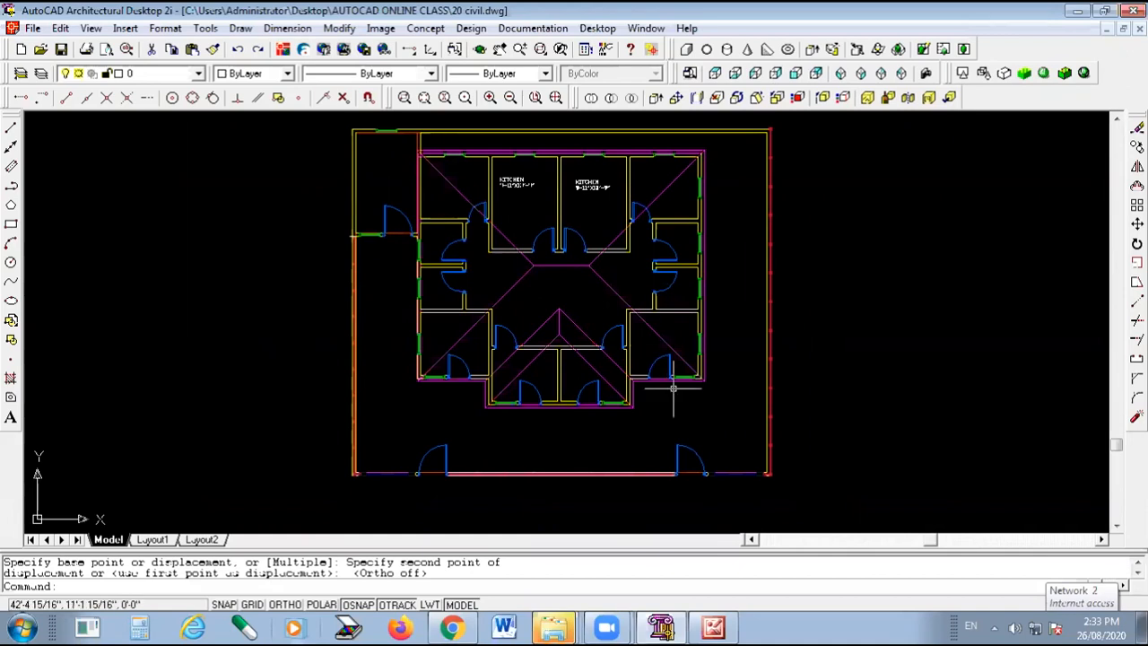
scroll(683, 437, "down", 3)
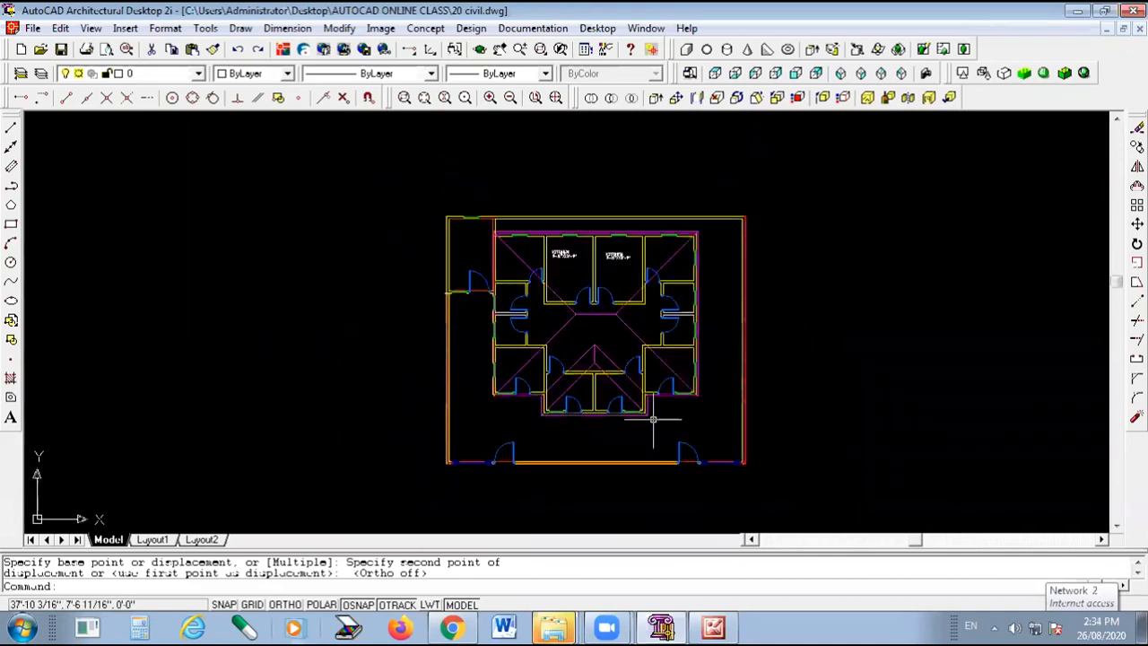
scroll(629, 403, "up", 2)
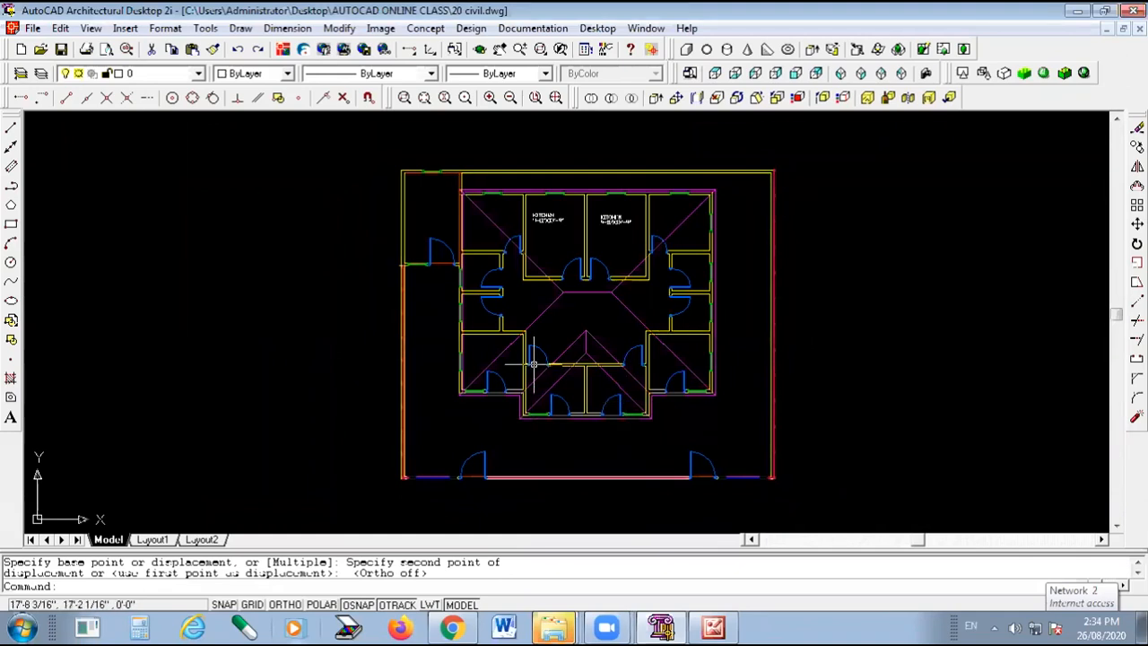
Switch from the top plan to the southwest isometric view and display the house model with flat shading.
left_click(841, 73)
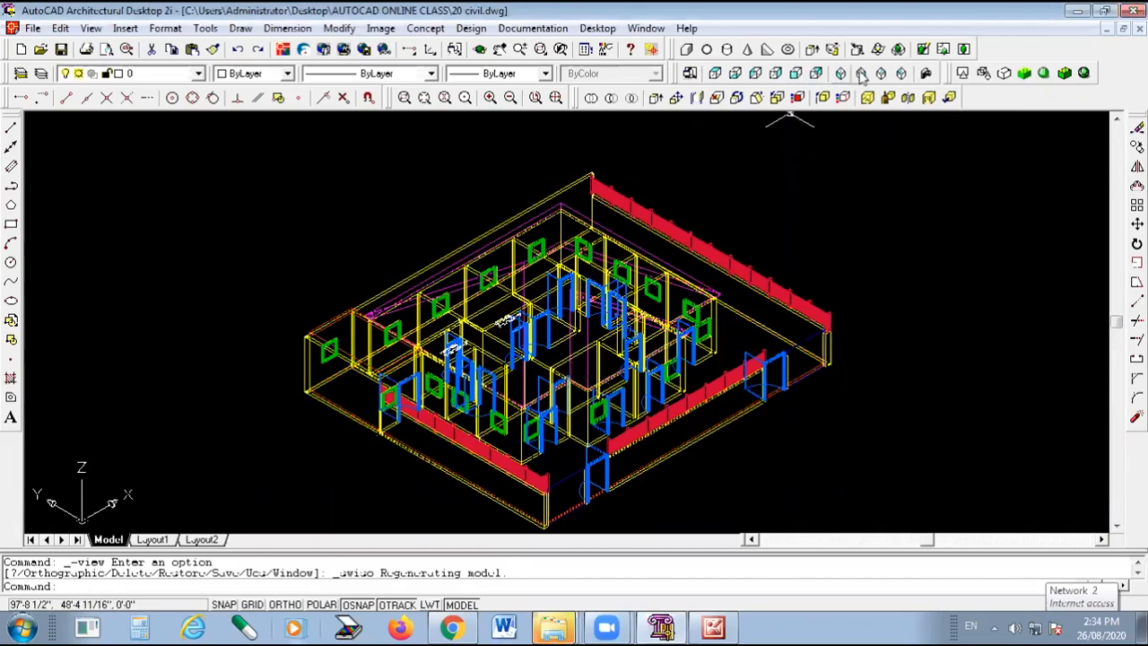
left_click(1024, 73)
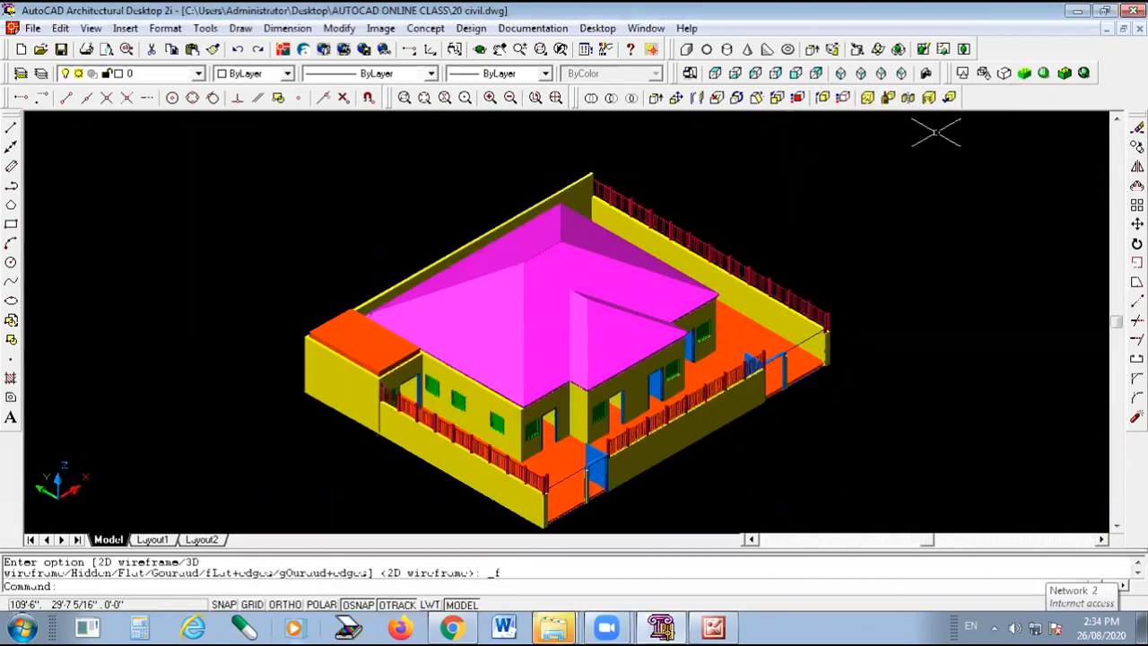
scroll(513, 400, "up", 1)
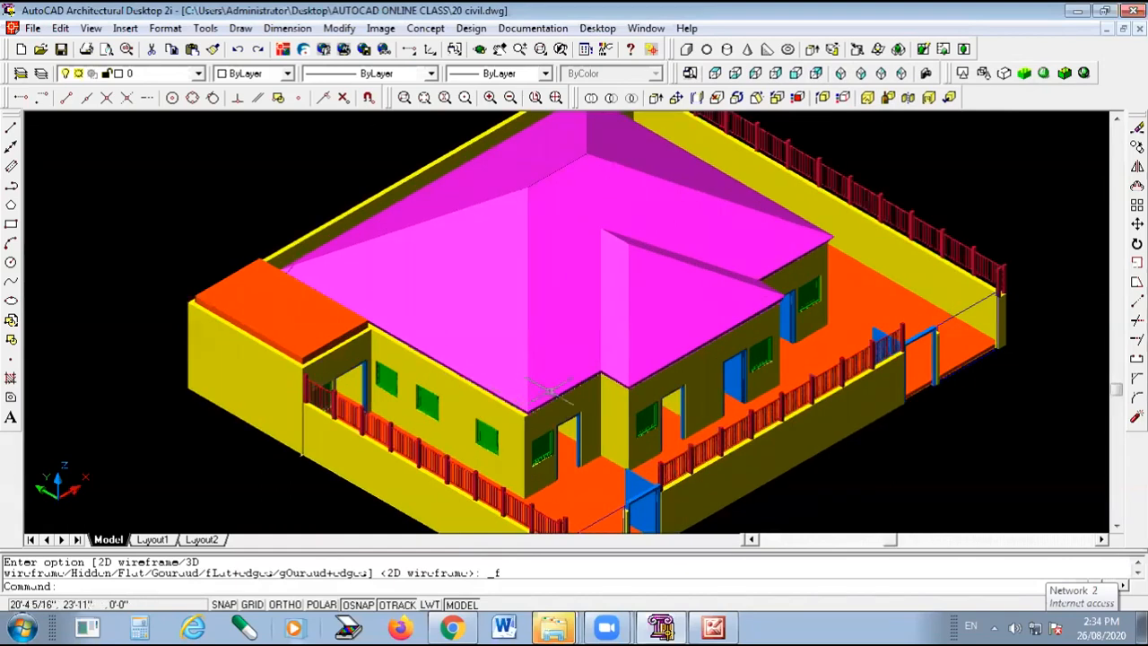
Examine the shaded house's roof, side windows and front facade from several angles in 3D orbit.
left_click(480, 49)
left_click_drag(670, 354, 534, 444)
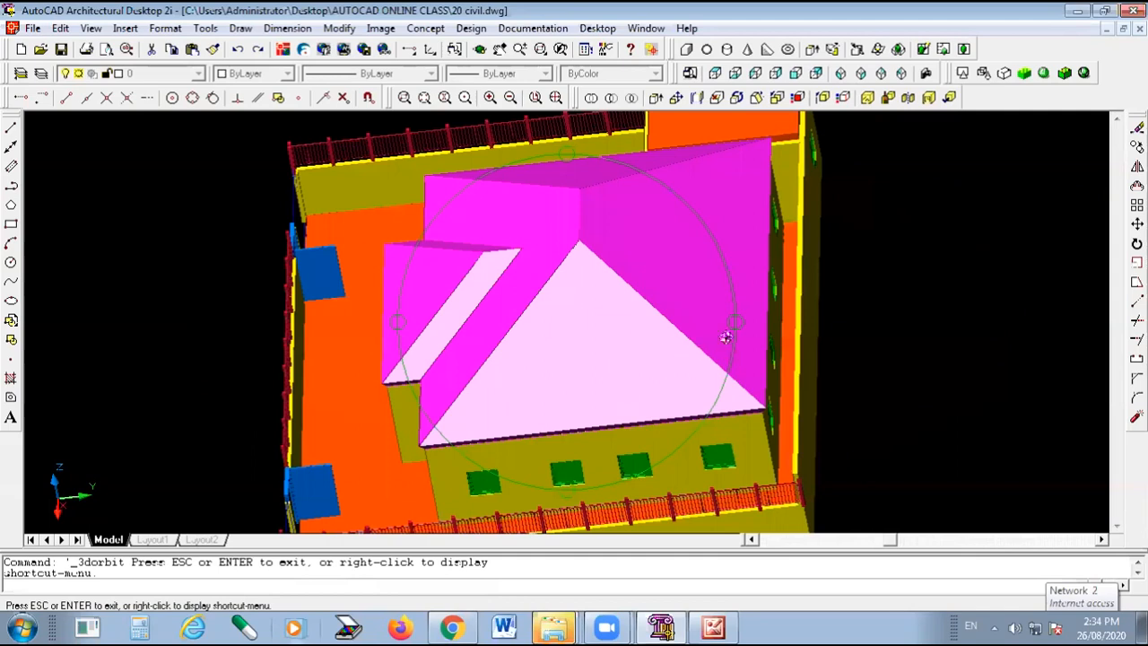
left_click_drag(732, 317, 682, 300)
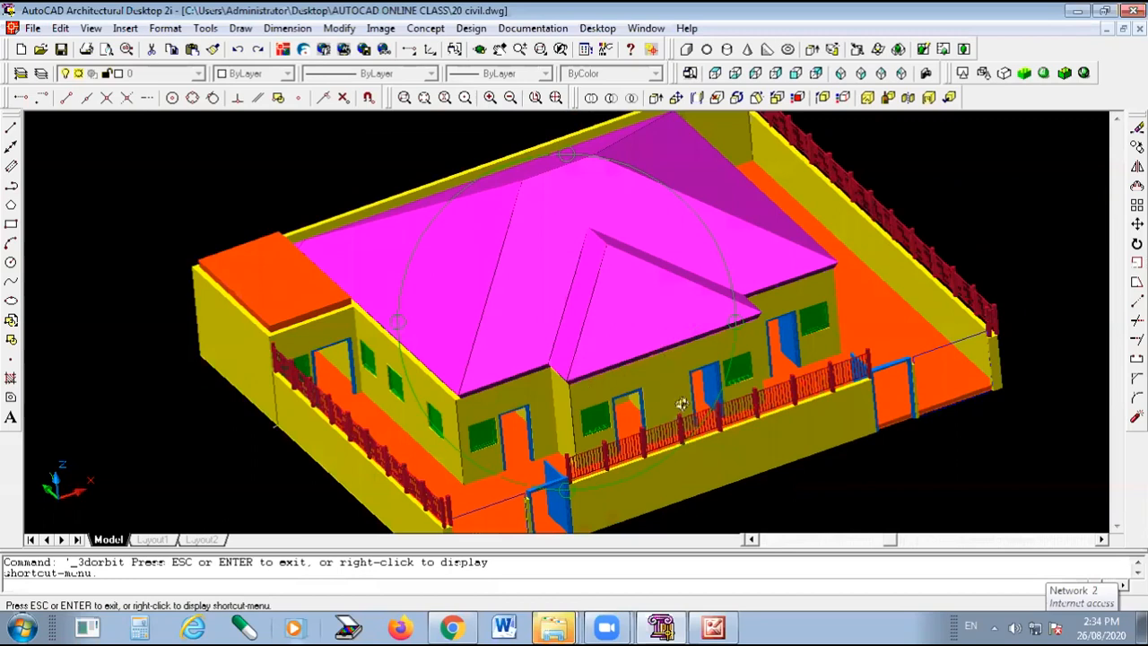
left_click_drag(543, 384, 548, 341)
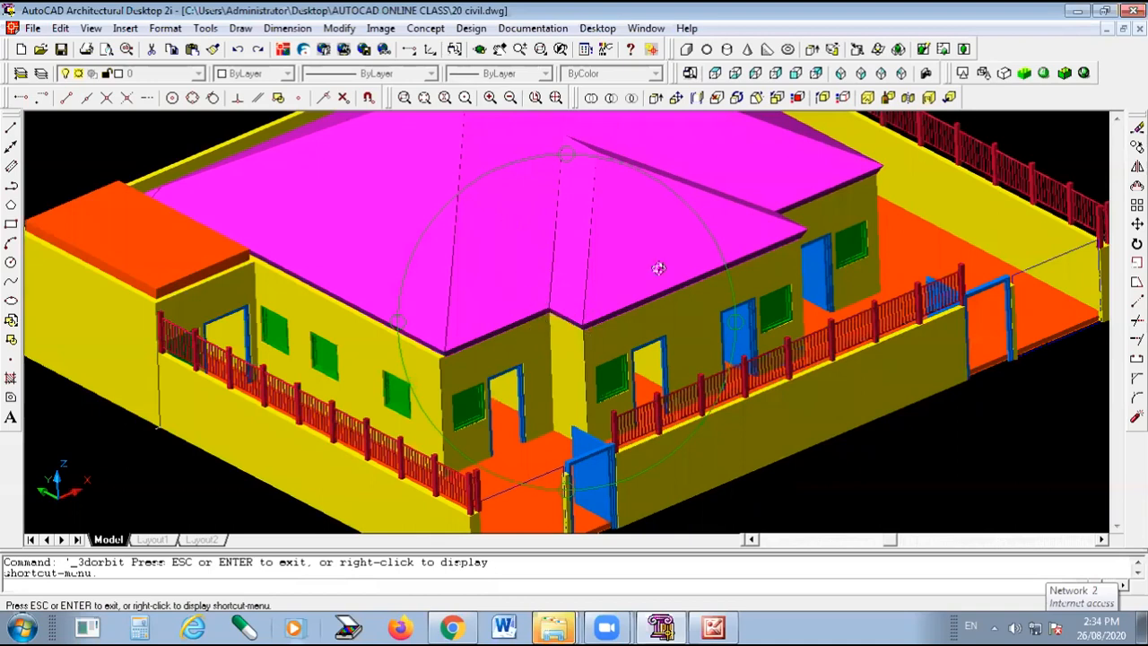
left_click_drag(687, 349, 695, 328)
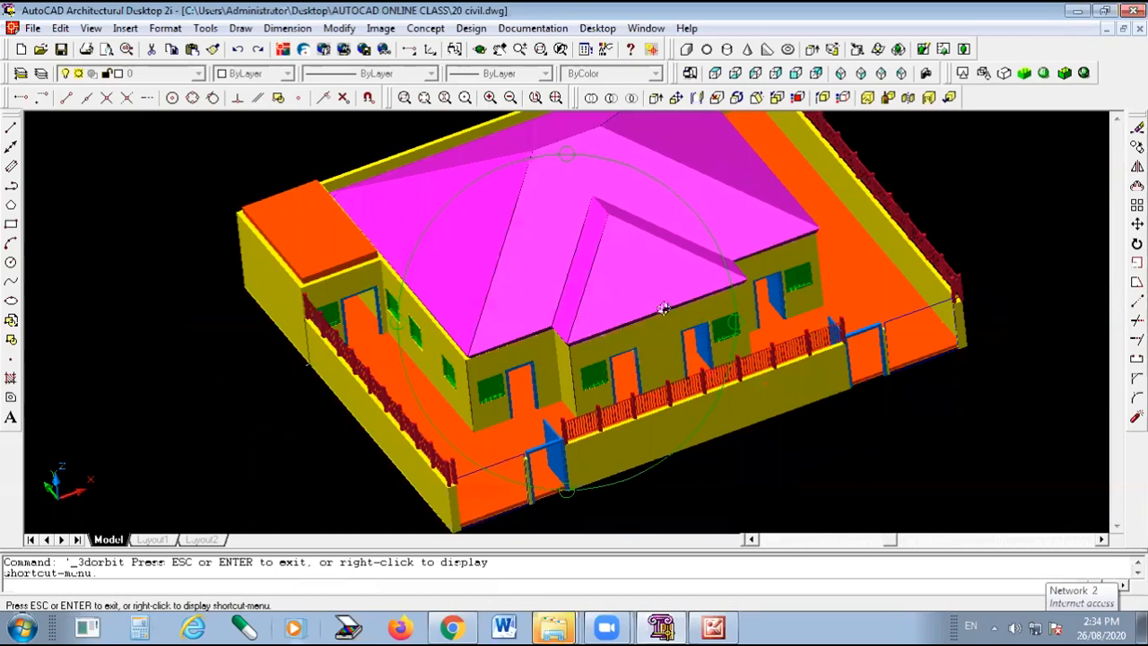
left_click_drag(669, 278, 634, 322)
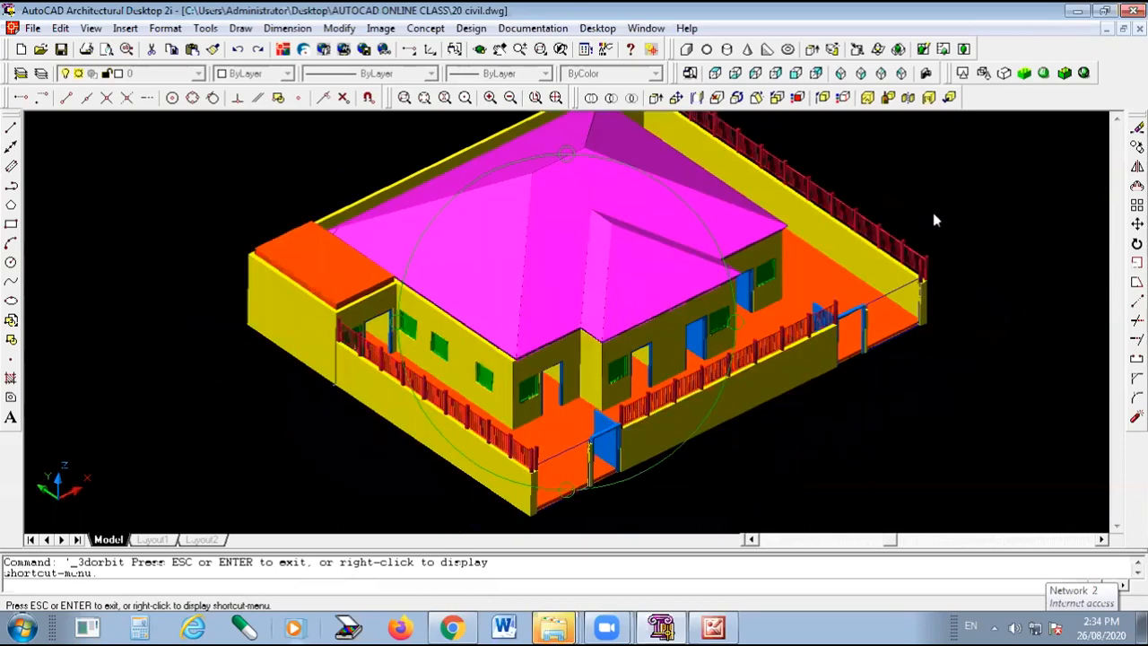
left_click_drag(933, 221, 897, 194)
right_click(897, 194)
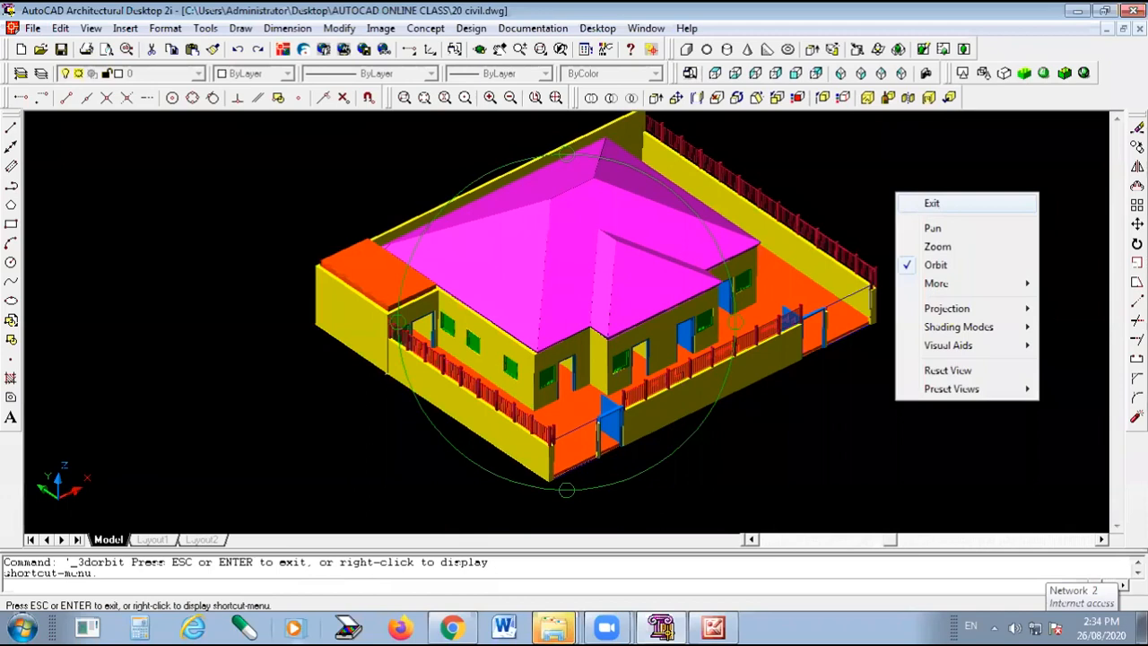
left_click(933, 203)
Inspect the gate, railings and boundary wall at the front corner of the compound up close.
scroll(694, 360, "up", 2)
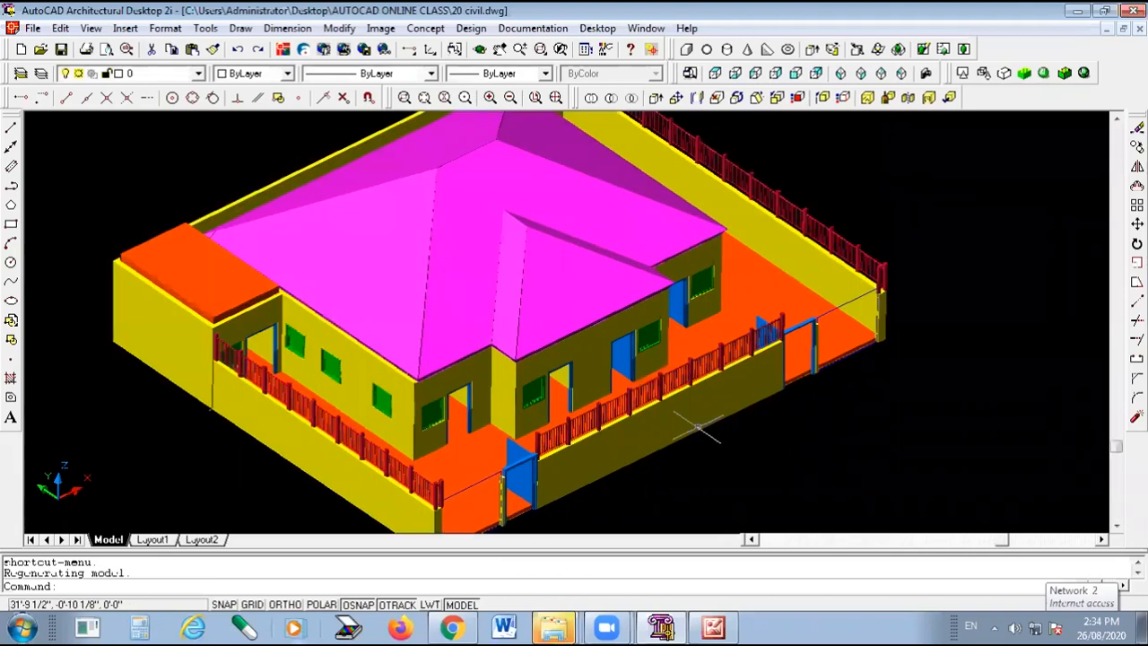
scroll(496, 503, "up", 2)
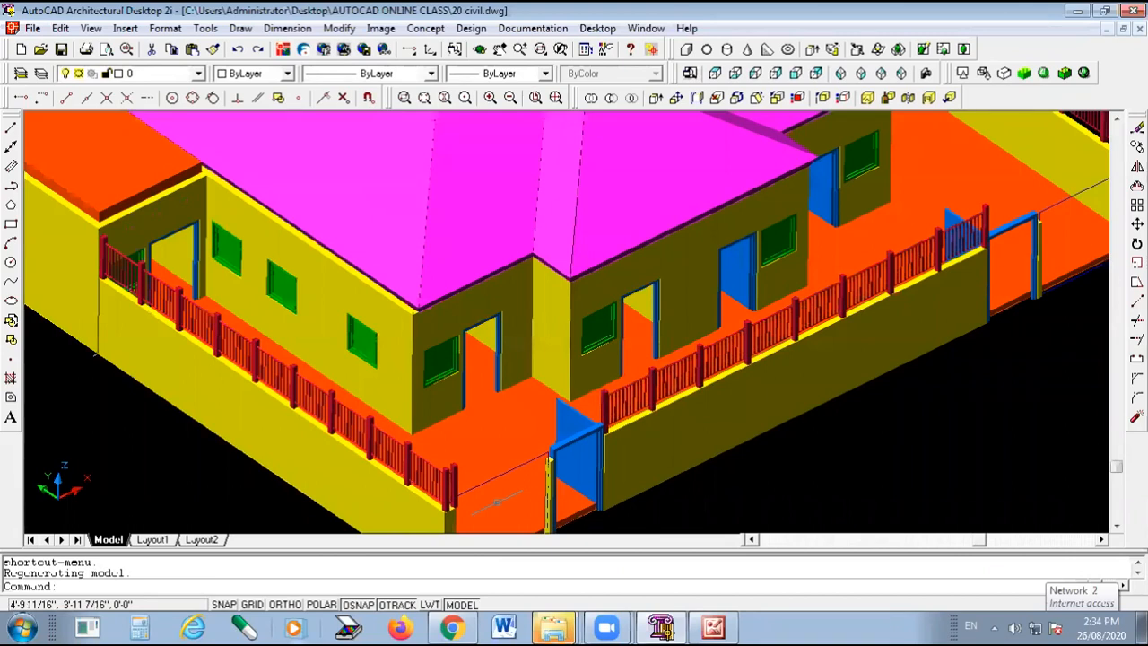
scroll(594, 449, "up", 4)
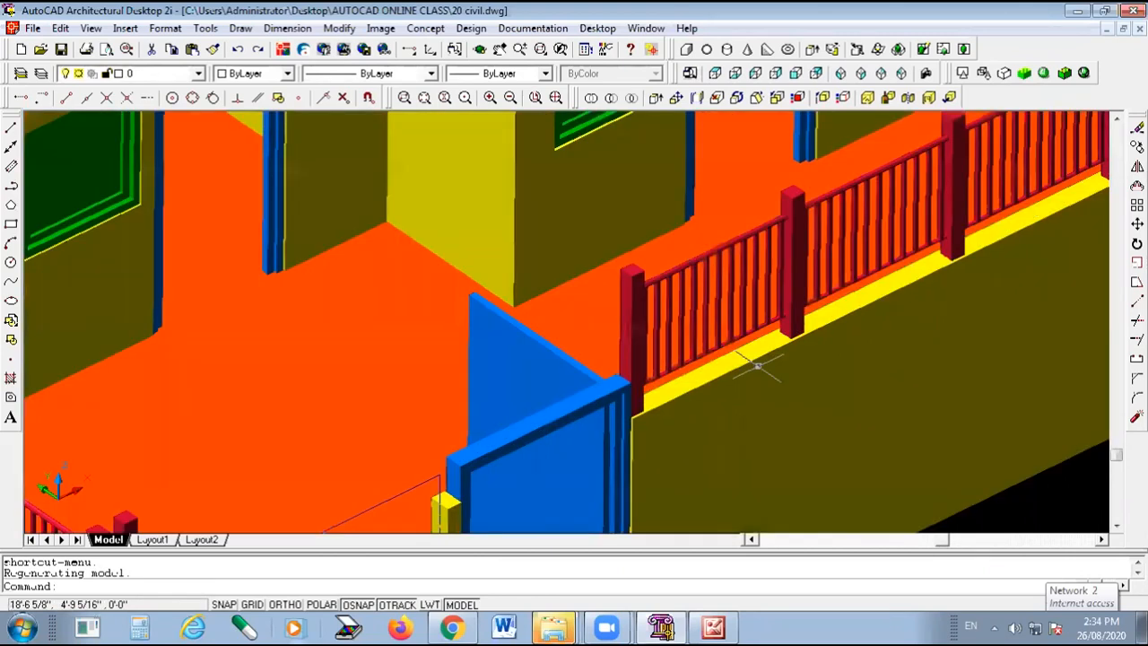
scroll(758, 366, "down", 3)
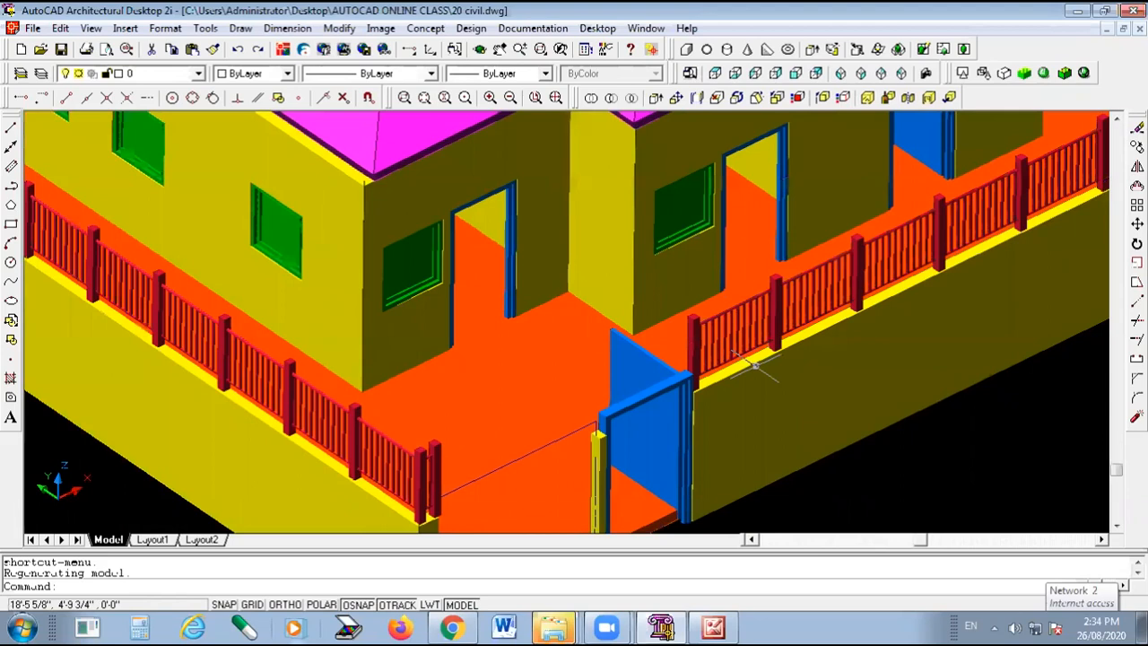
scroll(756, 366, "down", 4)
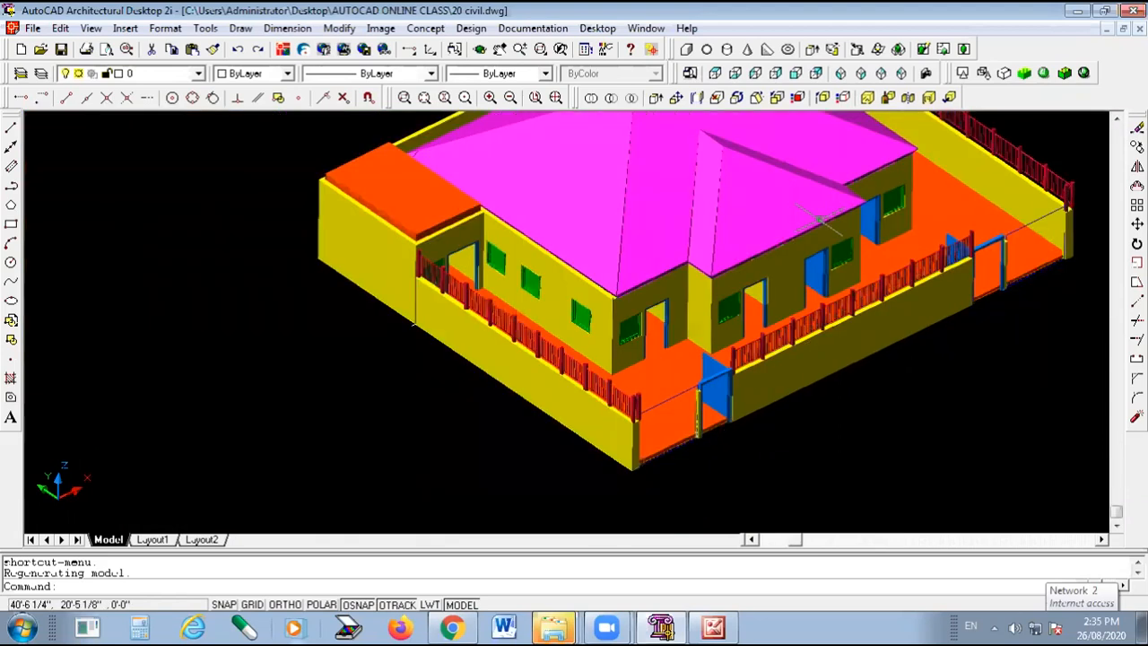
left_click(478, 54)
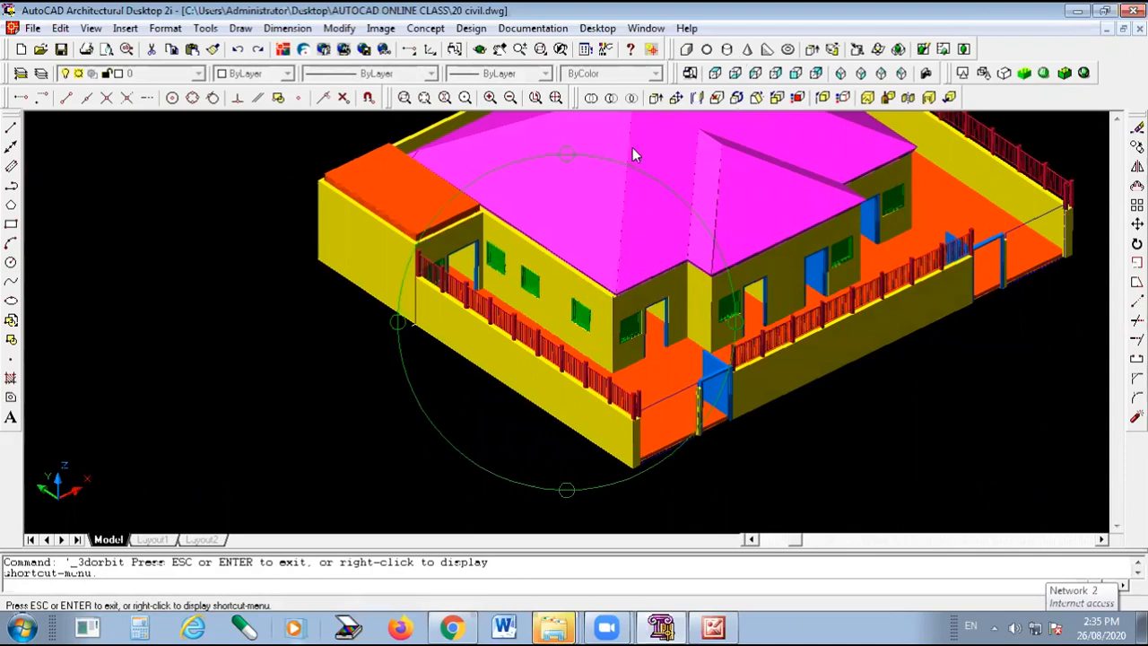
key("Escape")
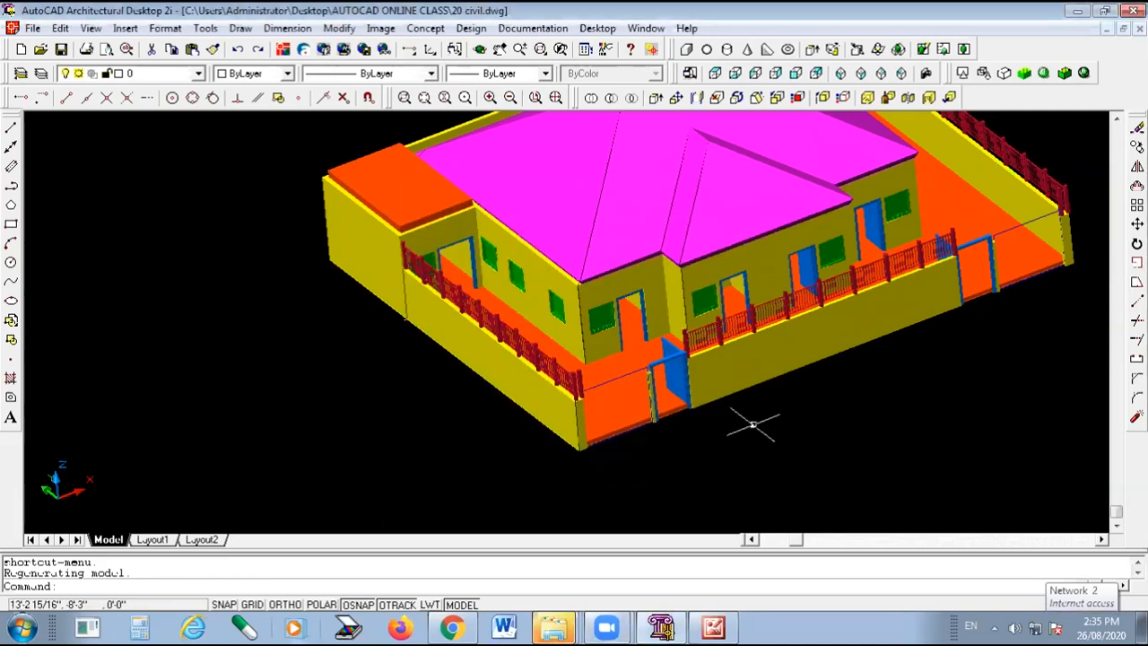
scroll(748, 418, "down", 3)
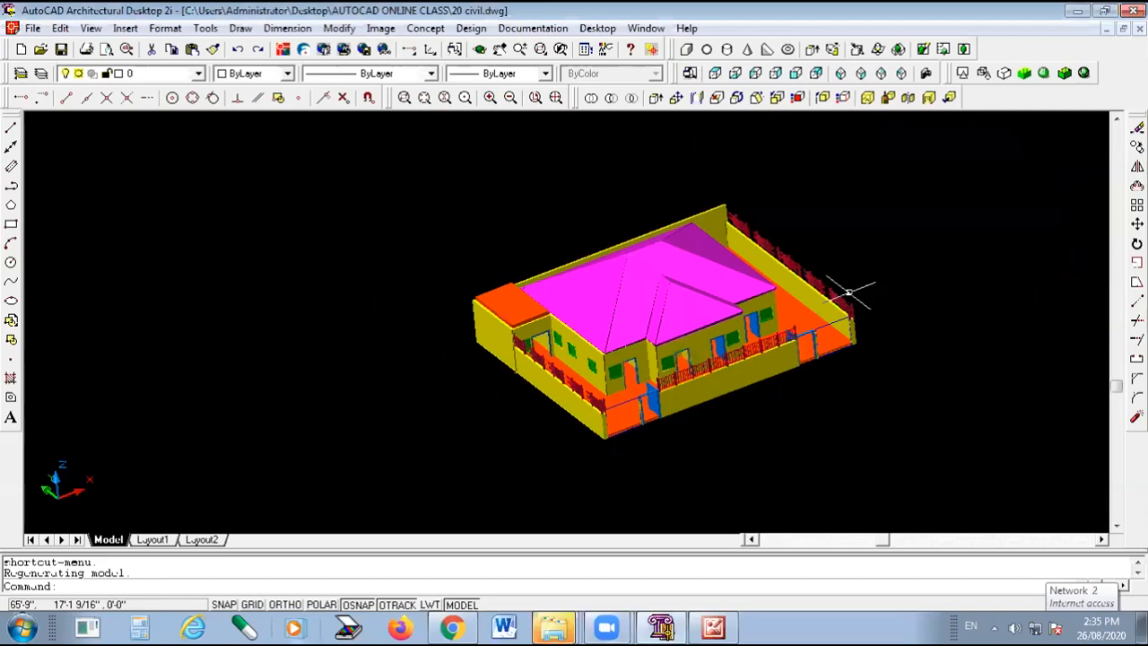
Examine the whole compound from both front corners in 3D orbit, including the side fences and annex.
scroll(849, 292, "up", 3)
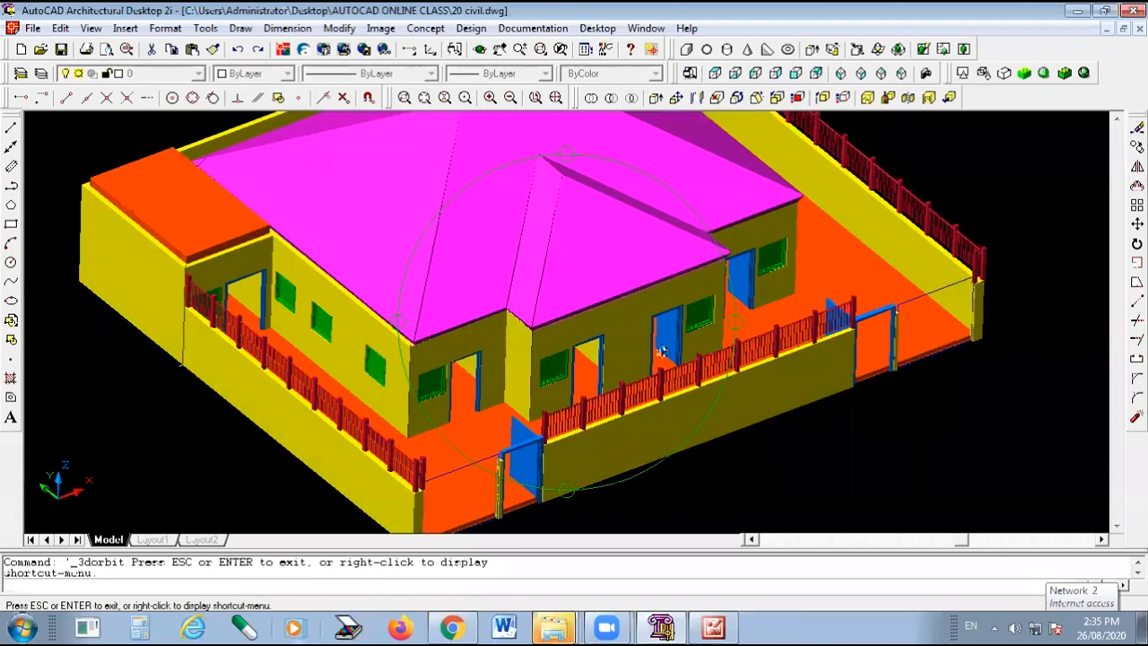
left_click_drag(667, 350, 725, 324)
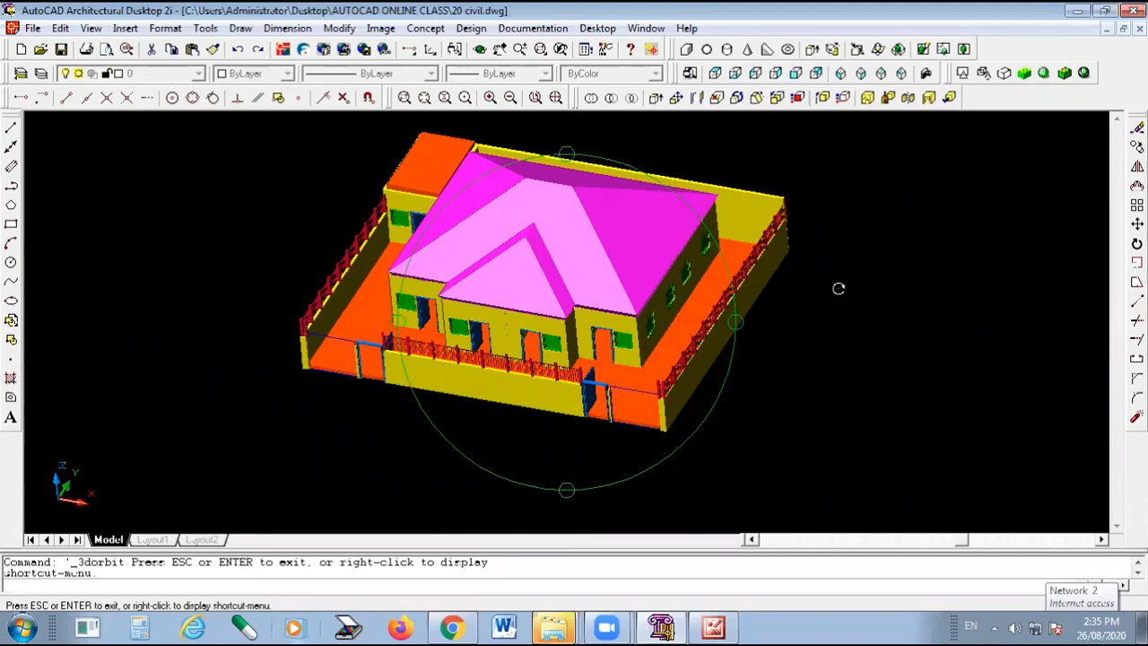
left_click_drag(615, 448, 680, 415)
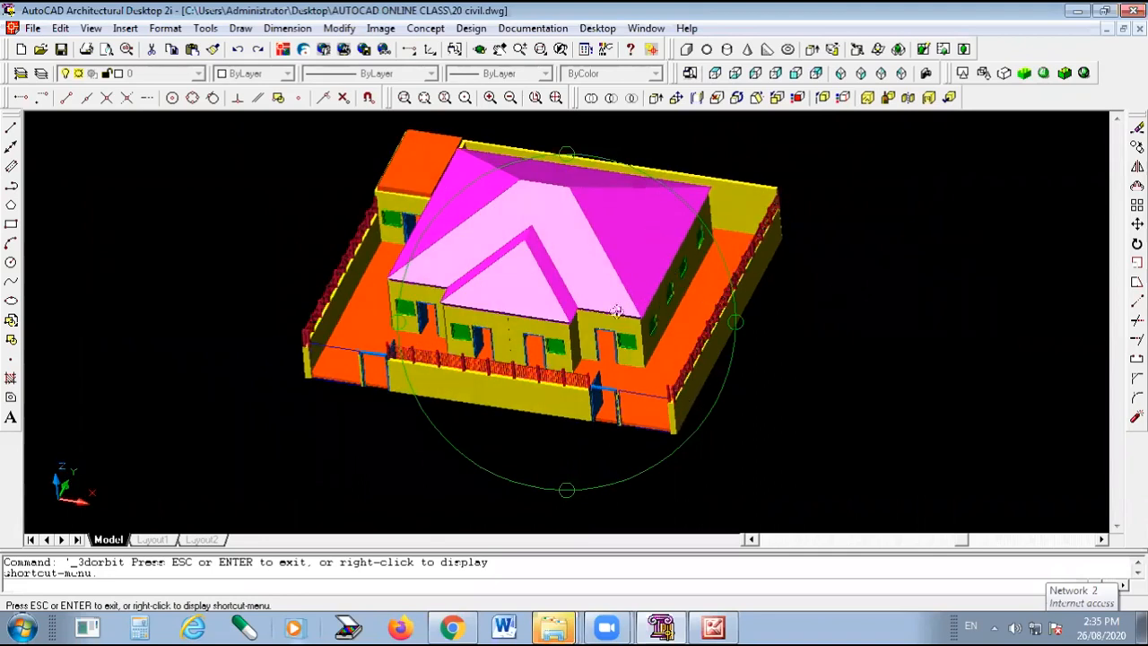
left_click_drag(602, 396, 700, 372)
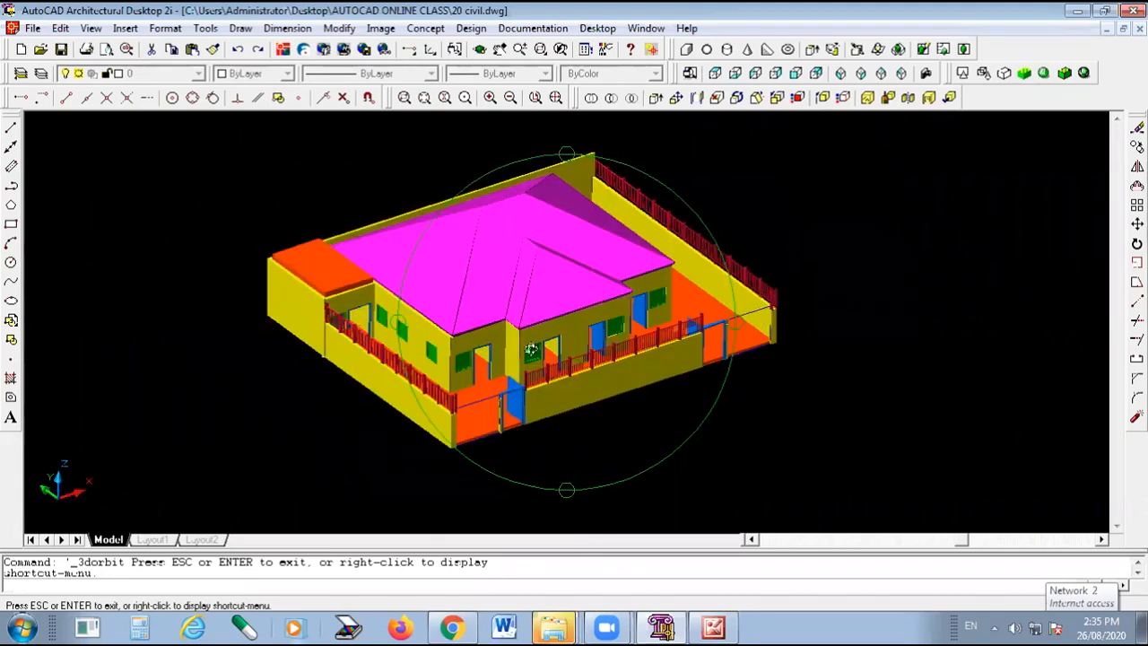
left_click_drag(612, 443, 616, 436)
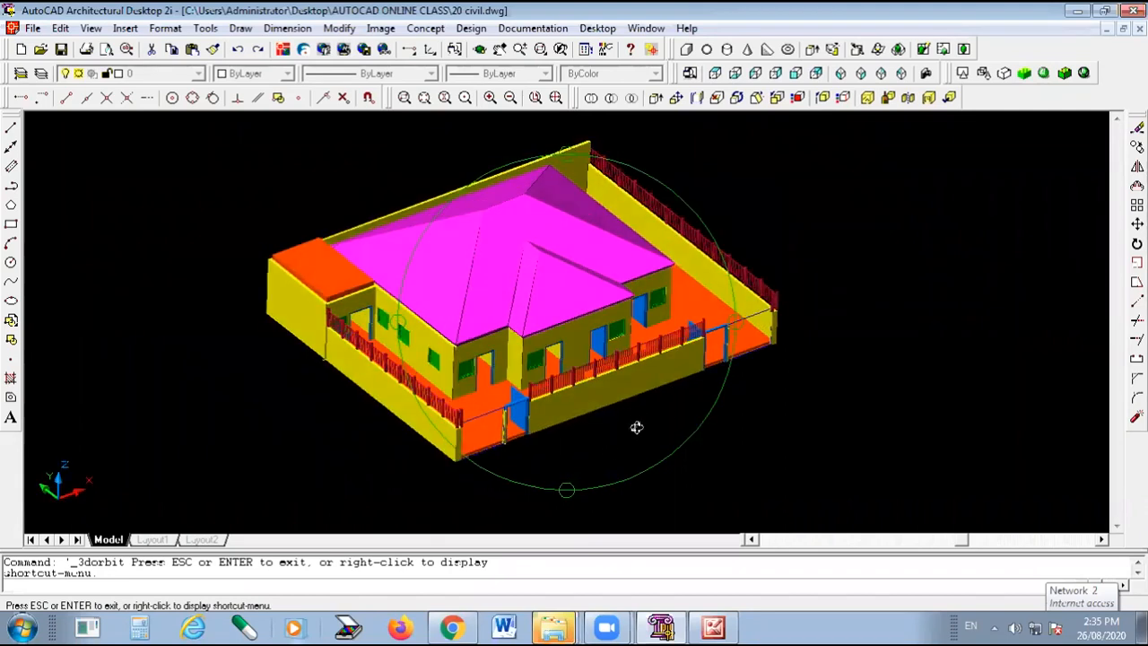
right_click(854, 286)
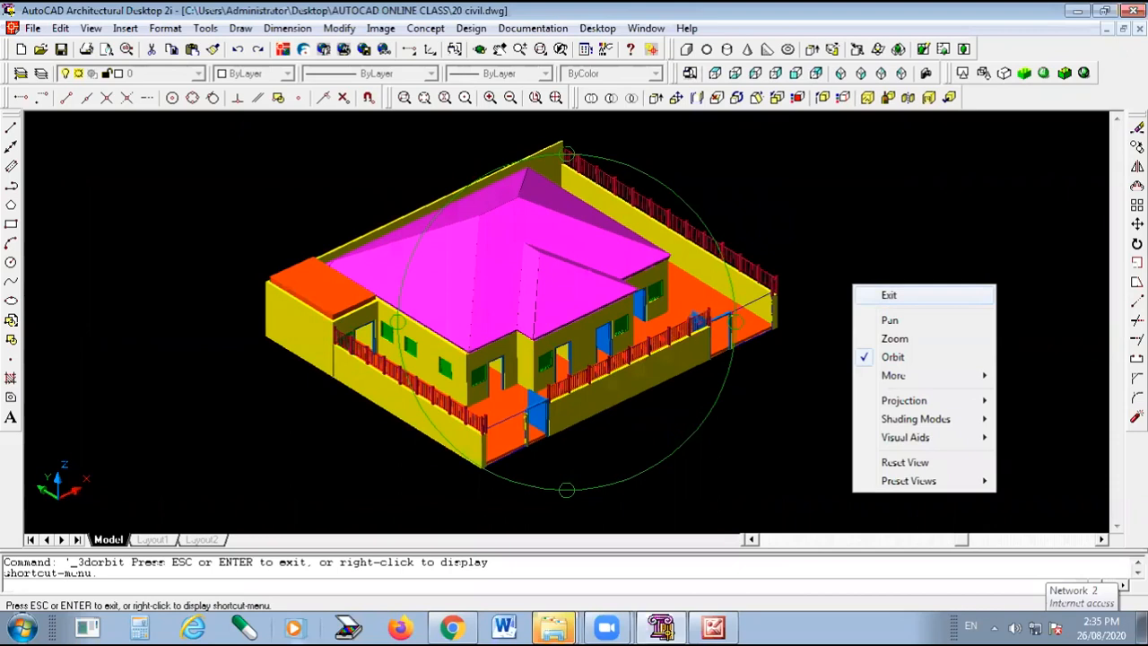
left_click(886, 291)
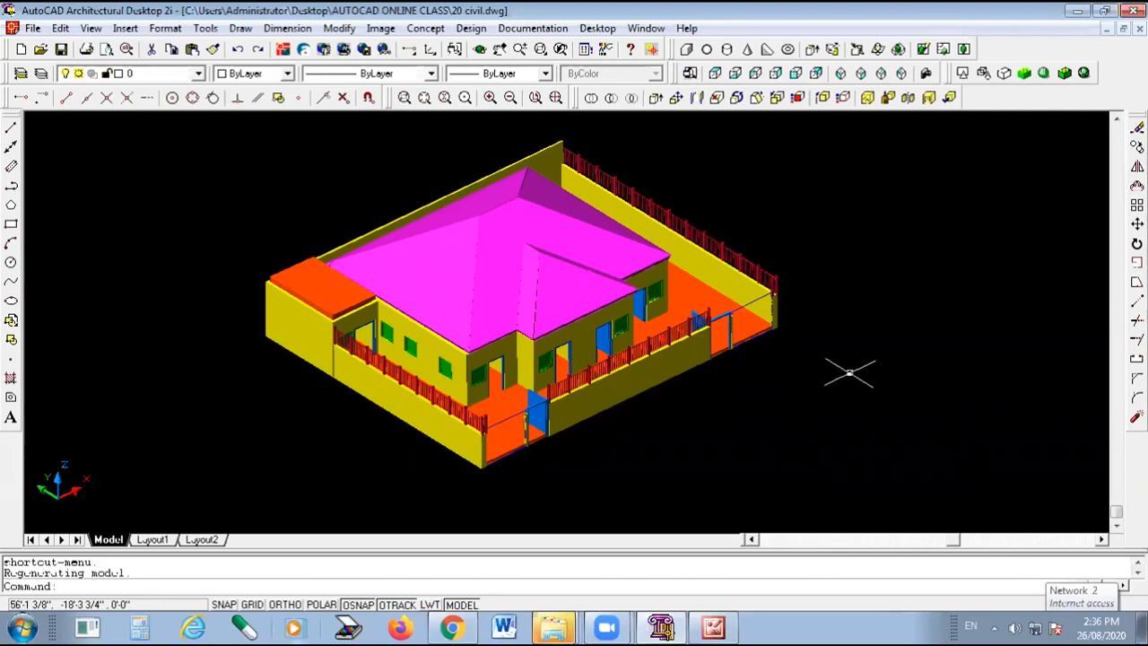
Inspect the front doors, windows and roof slopes from higher angles in 3D orbit.
scroll(558, 379, "up", 3)
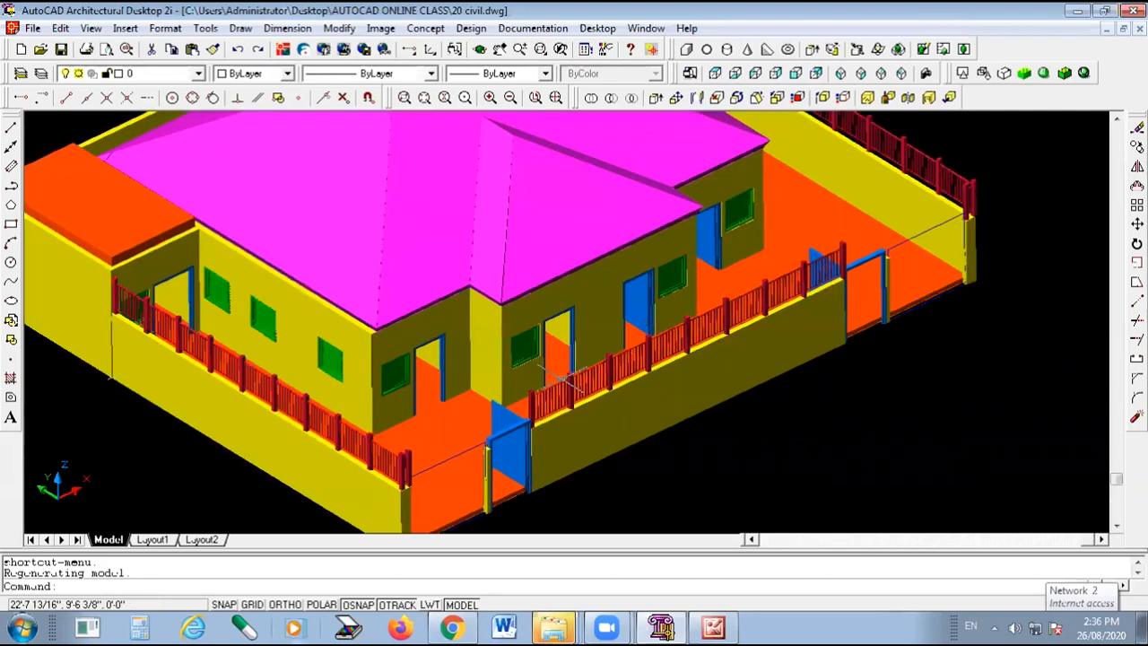
left_click(482, 48)
left_click_drag(525, 308, 476, 312)
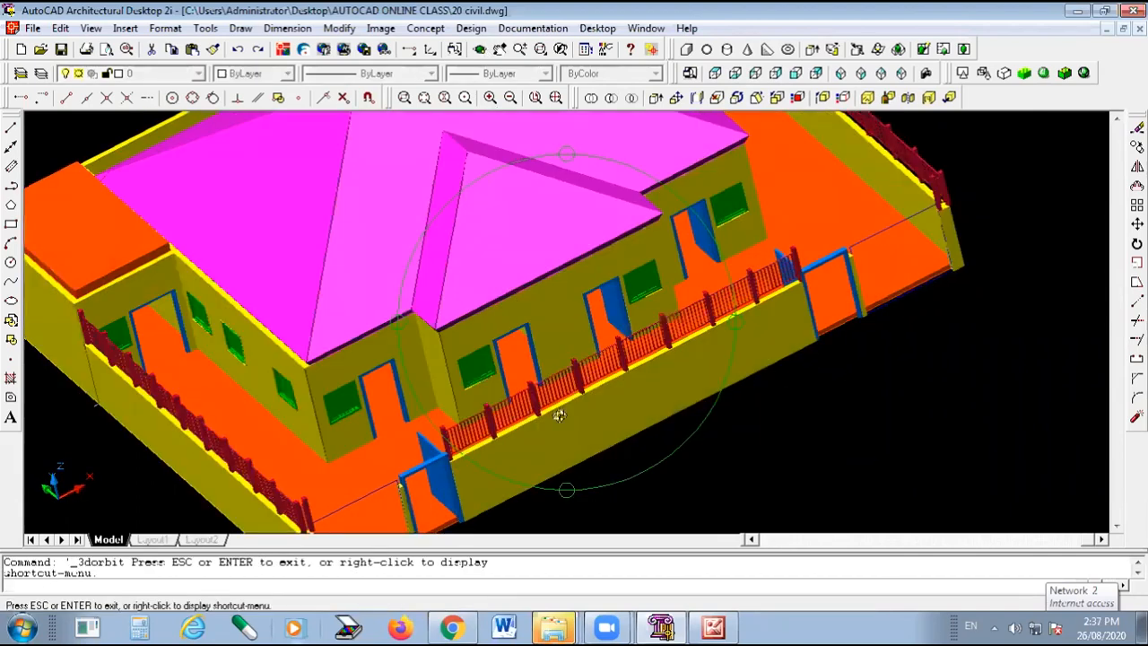
left_click_drag(674, 294, 672, 249)
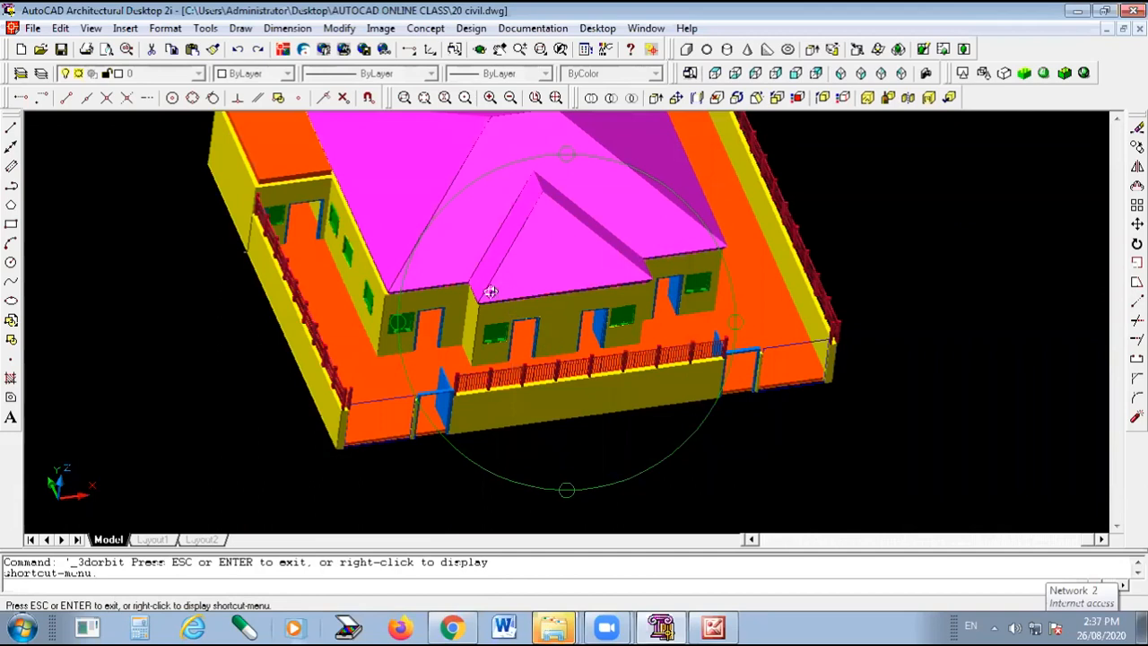
left_click_drag(491, 292, 487, 319)
left_click_drag(574, 351, 609, 357)
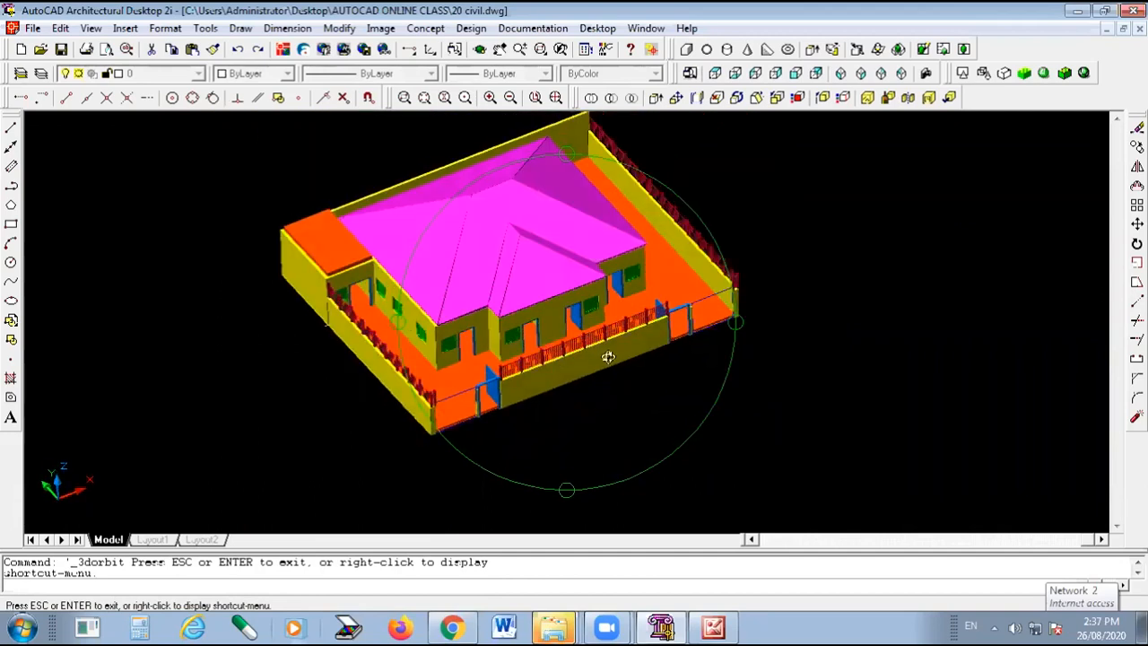
left_click_drag(606, 426, 626, 407)
left_click_drag(593, 328, 597, 325)
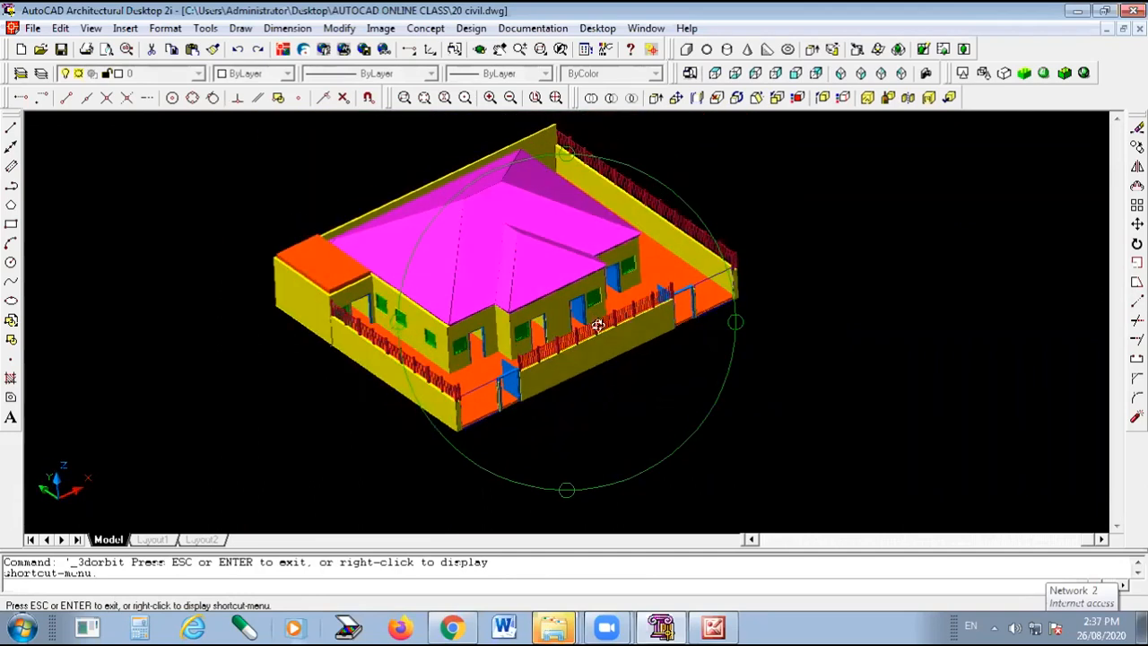
Examine the front corner entrance and fence railings up close and from a lower angle, finishing with the whole house in view.
scroll(460, 393, "up", 2)
scroll(491, 386, "up", 1)
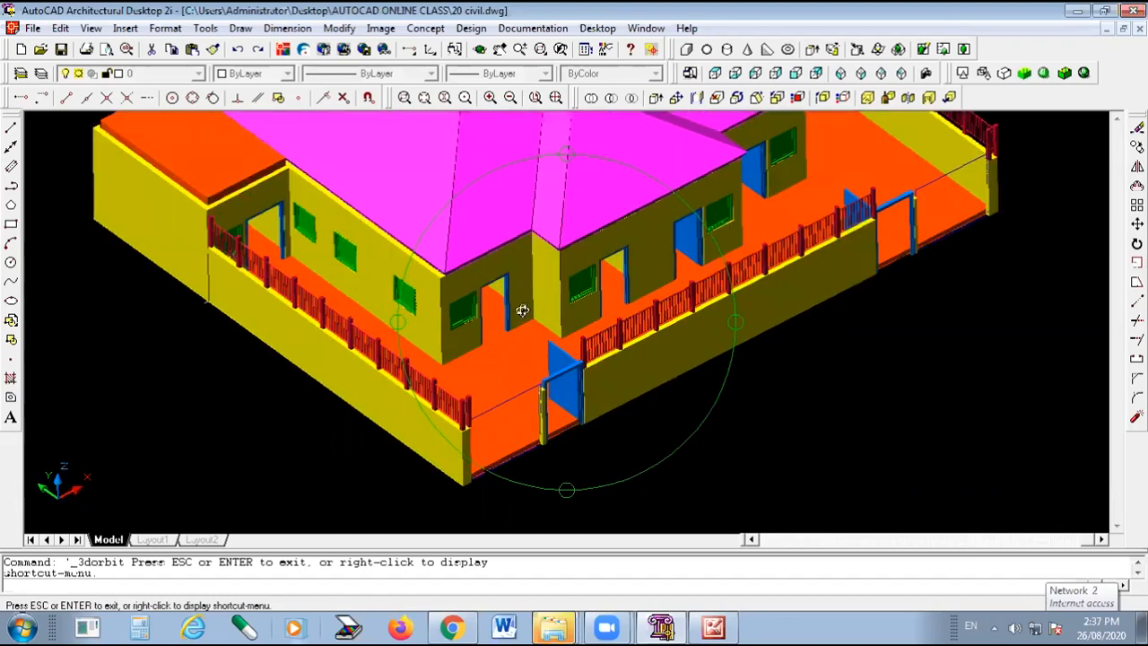
scroll(522, 310, "up", 1)
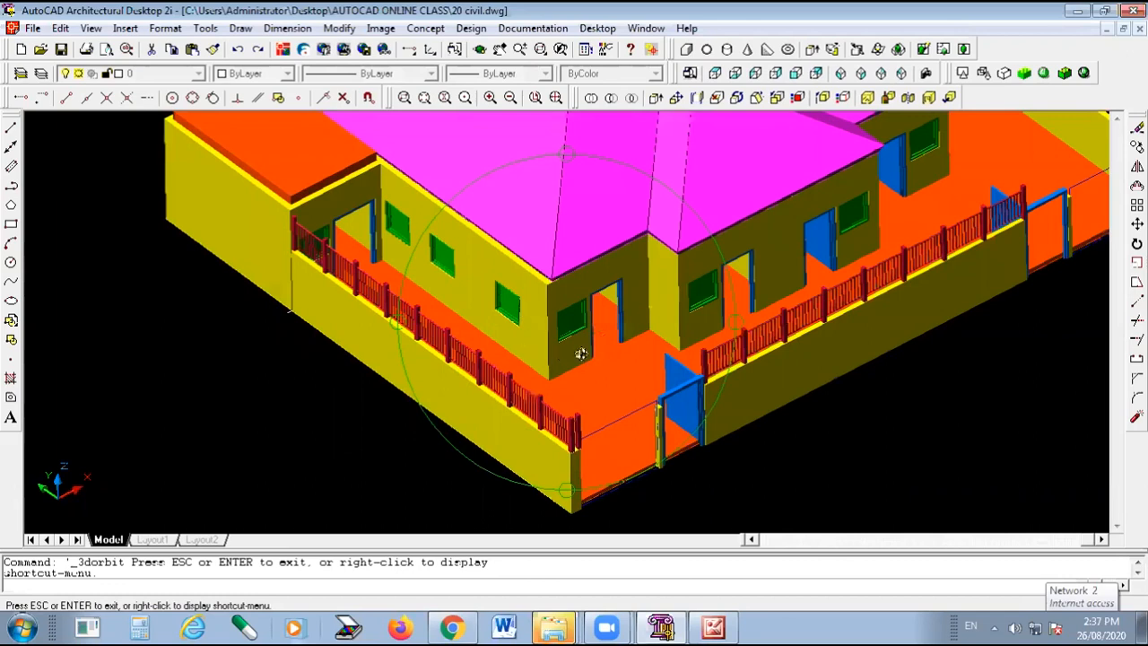
scroll(588, 341, "down", 2)
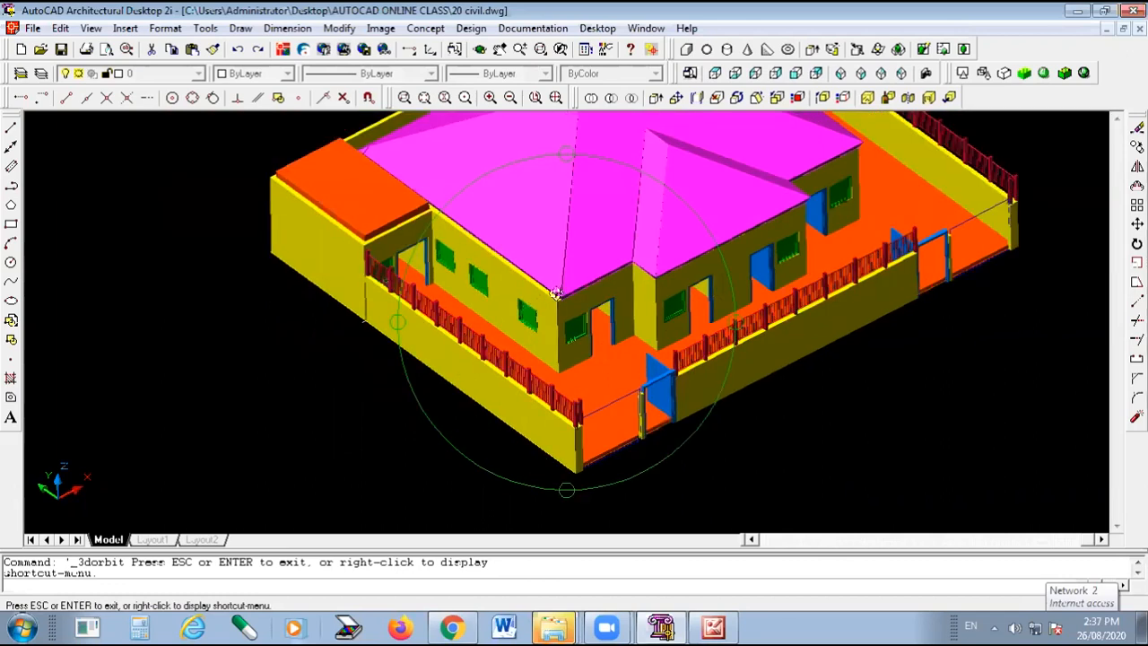
left_click_drag(622, 284, 485, 352)
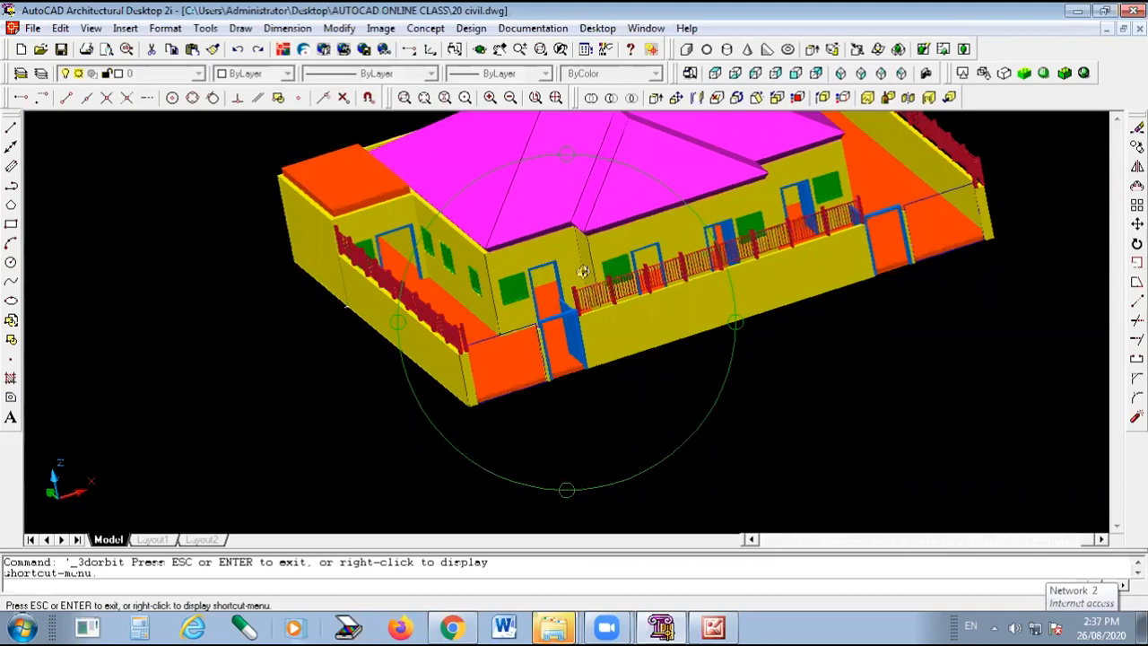
left_click_drag(585, 307, 566, 225)
left_click_drag(496, 262, 605, 234)
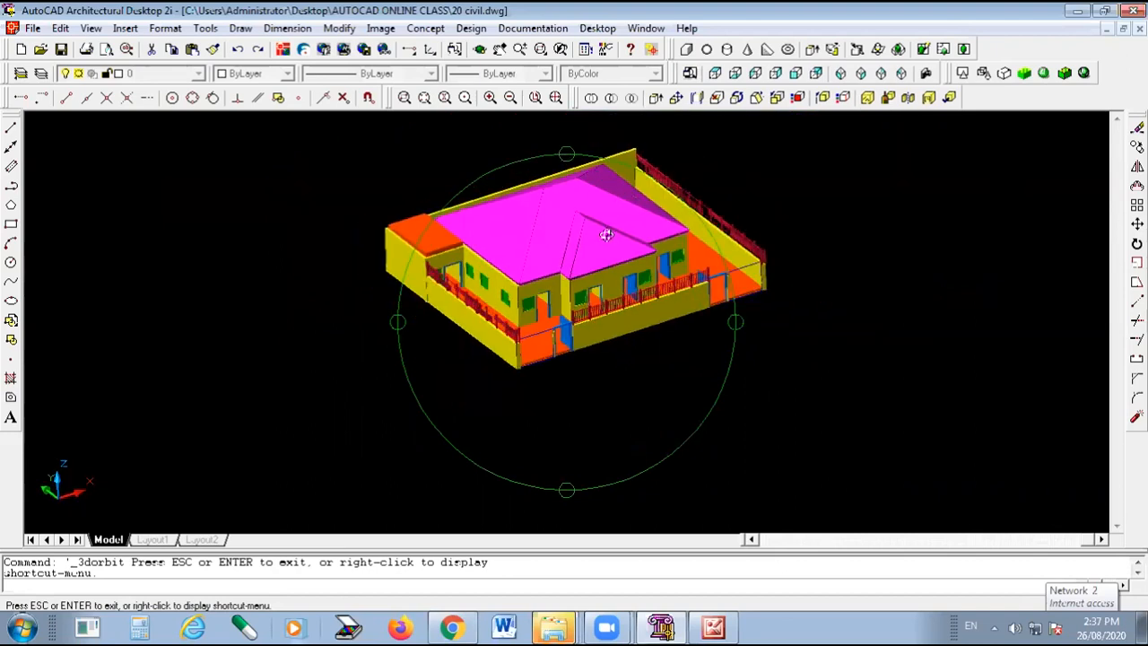
right_click(931, 155)
left_click(967, 165)
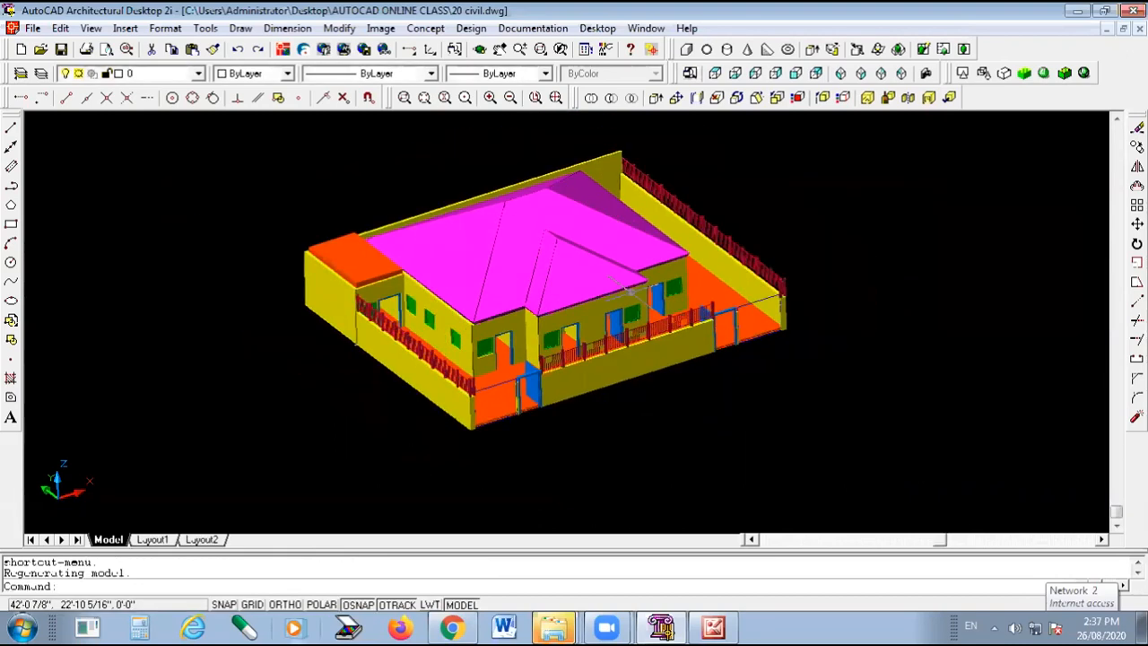
Review the roof, front gates and boundary walls from the annex-side corner around to the front in 3D orbit.
scroll(631, 289, "up", 2)
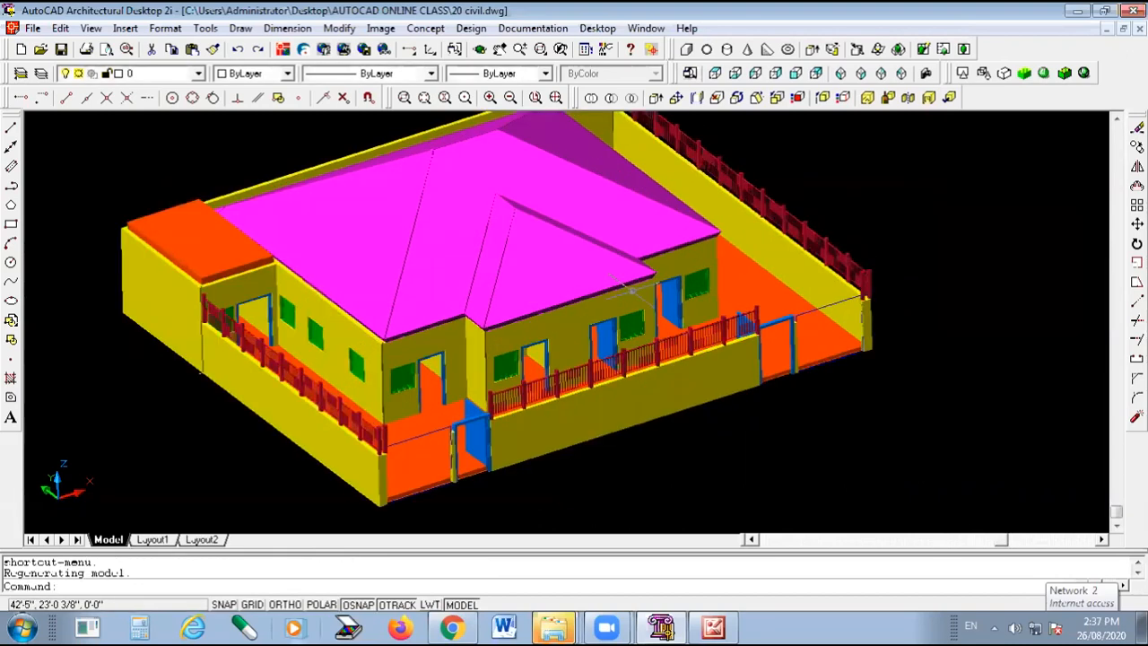
scroll(691, 404, "down", 2)
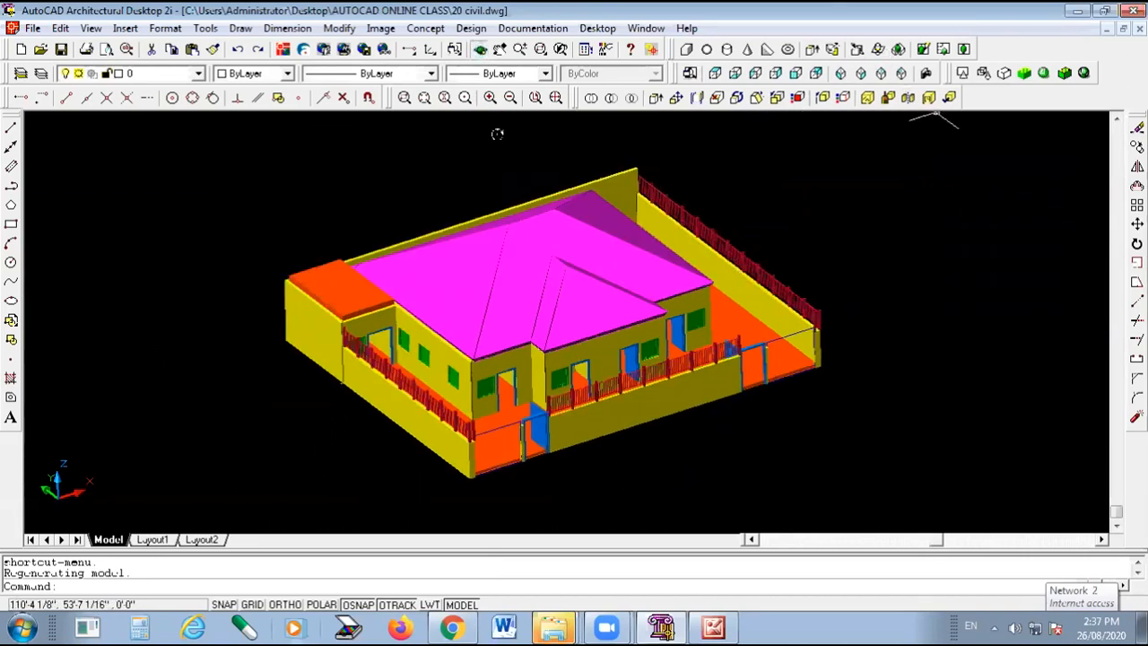
left_click(480, 51)
left_click_drag(541, 373, 675, 330)
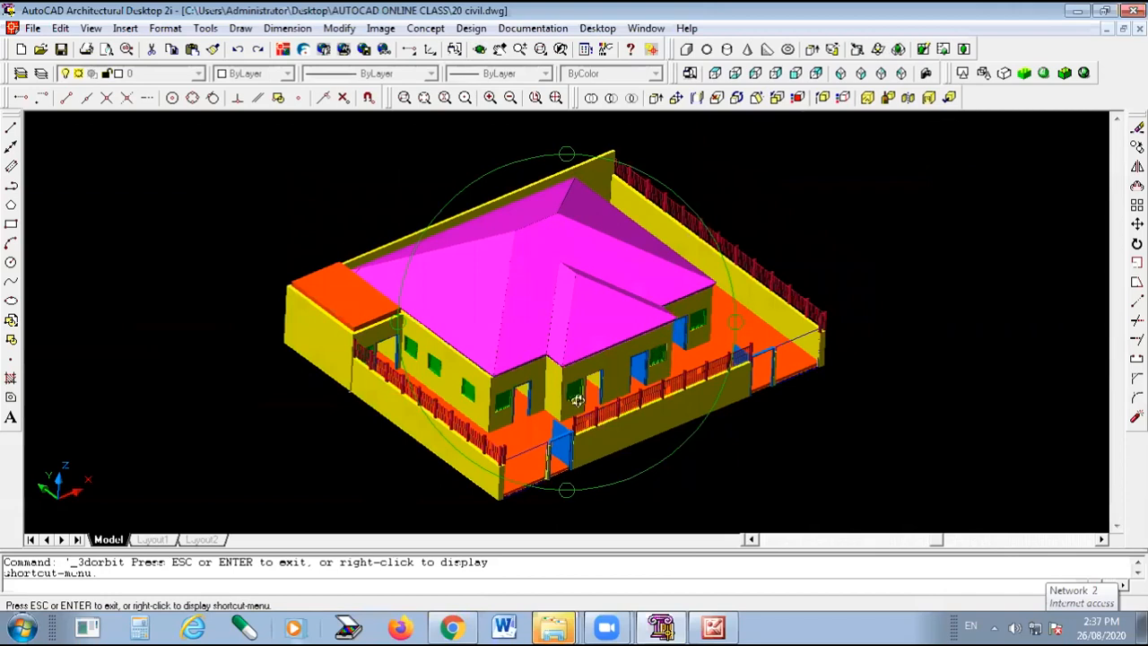
scroll(577, 399, "up", 3)
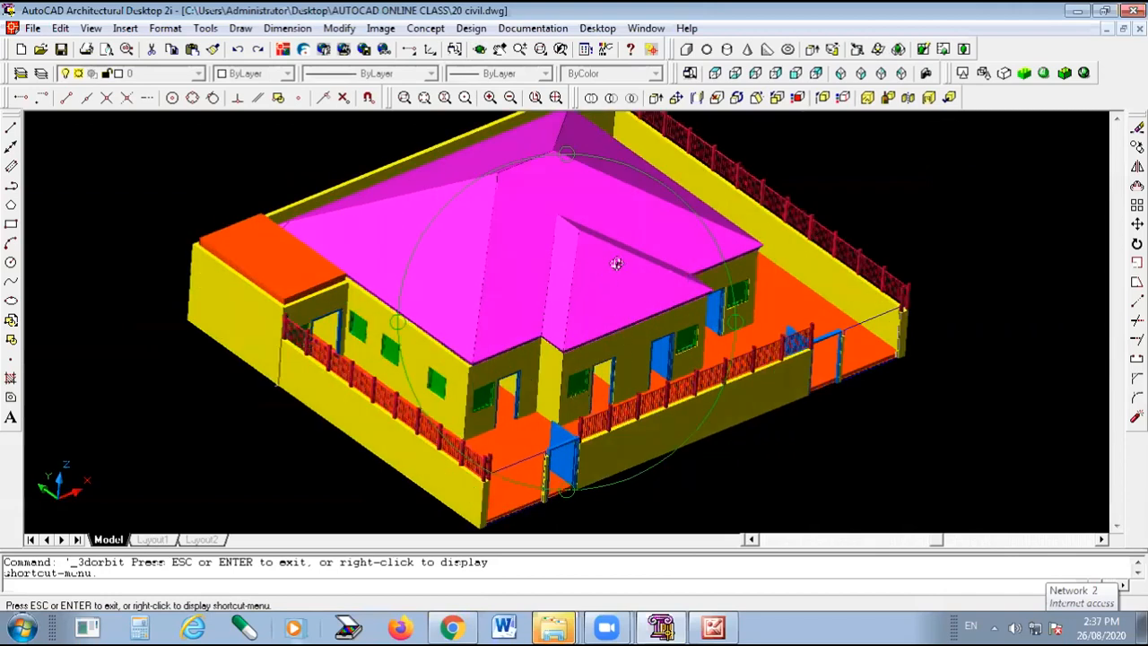
left_click_drag(596, 374, 533, 397)
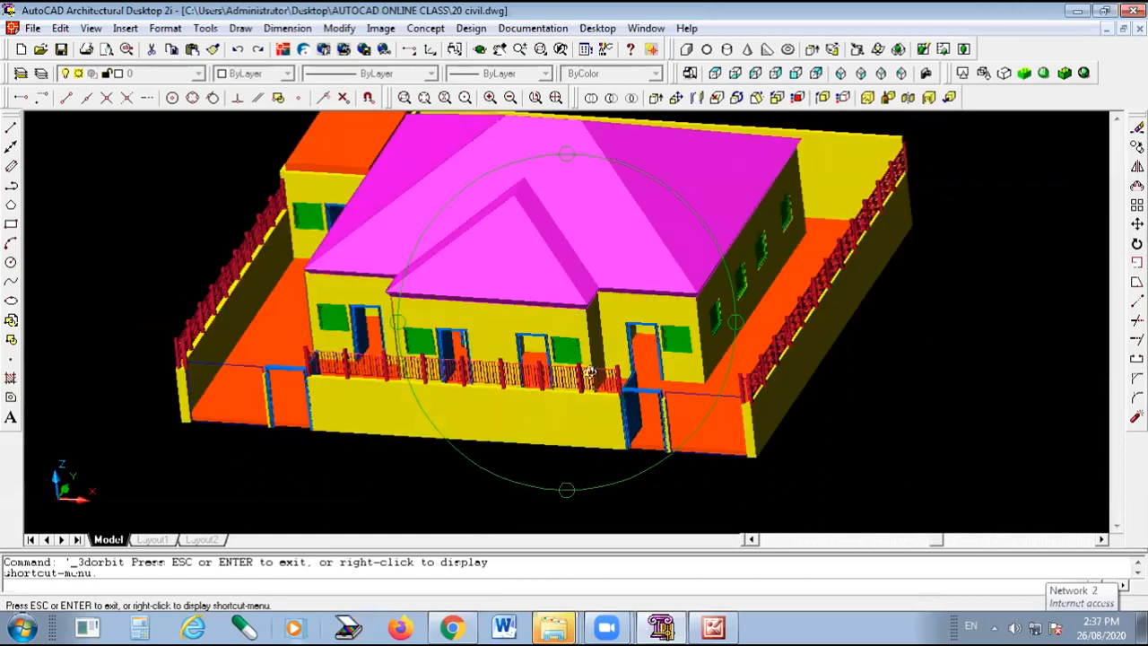
Examine the front and side-wall doors, windows and railings up close in 3D orbit, finishing with the whole compound in view.
scroll(631, 358, "up", 3)
left_click_drag(632, 358, 640, 363)
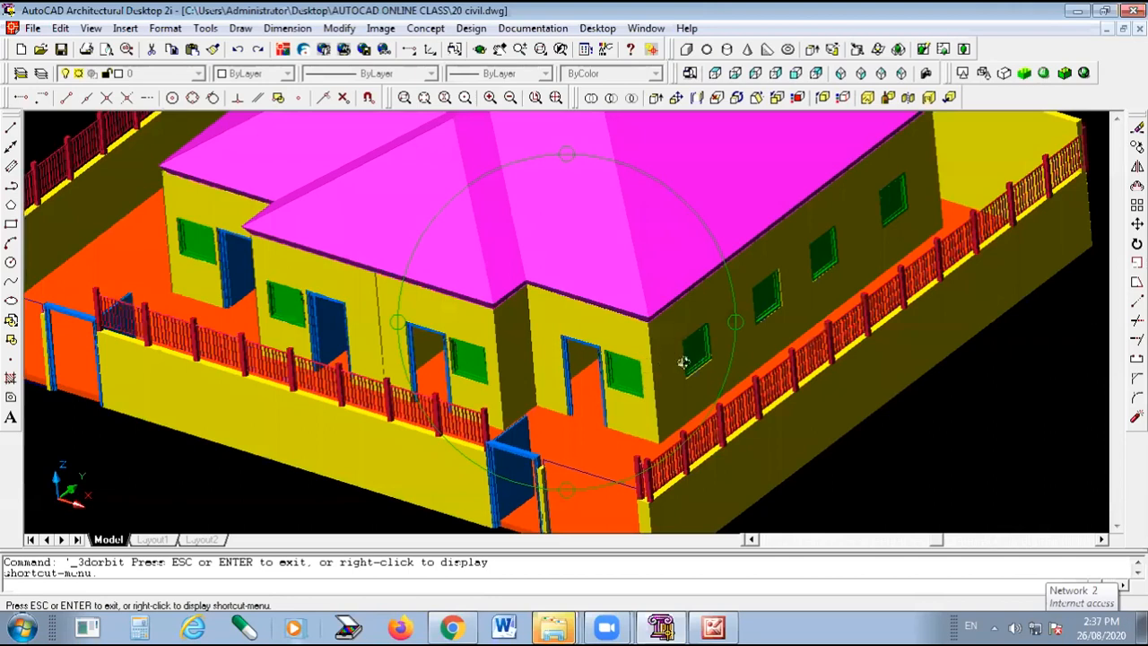
scroll(723, 334, "up", 3)
left_click_drag(722, 334, 601, 332)
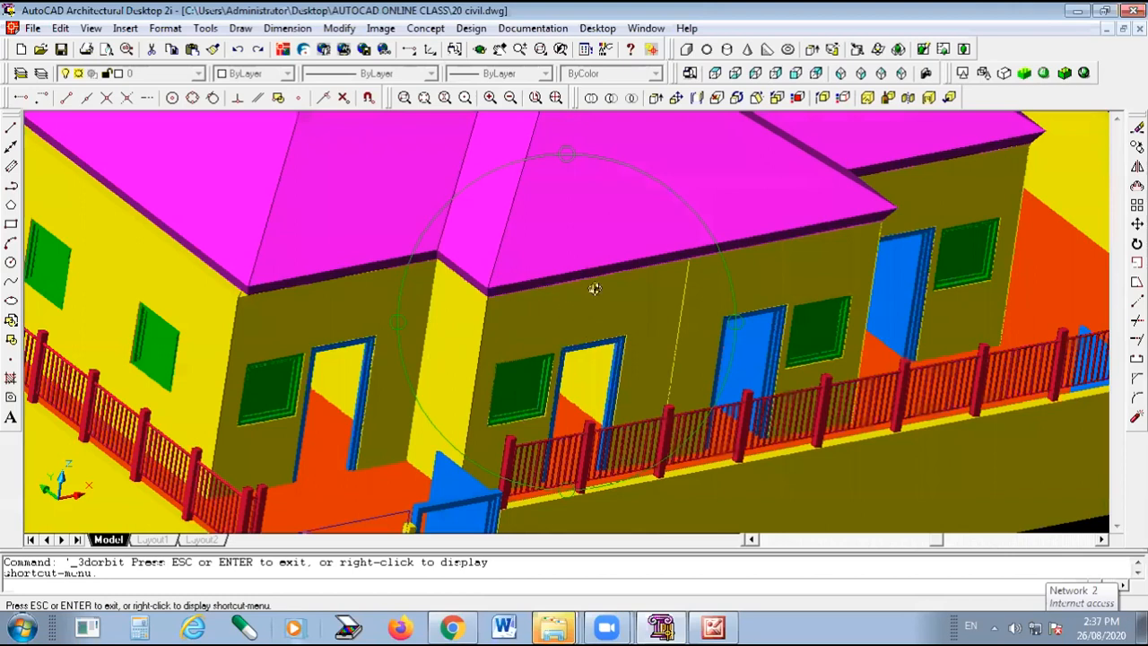
scroll(608, 293, "down", 5)
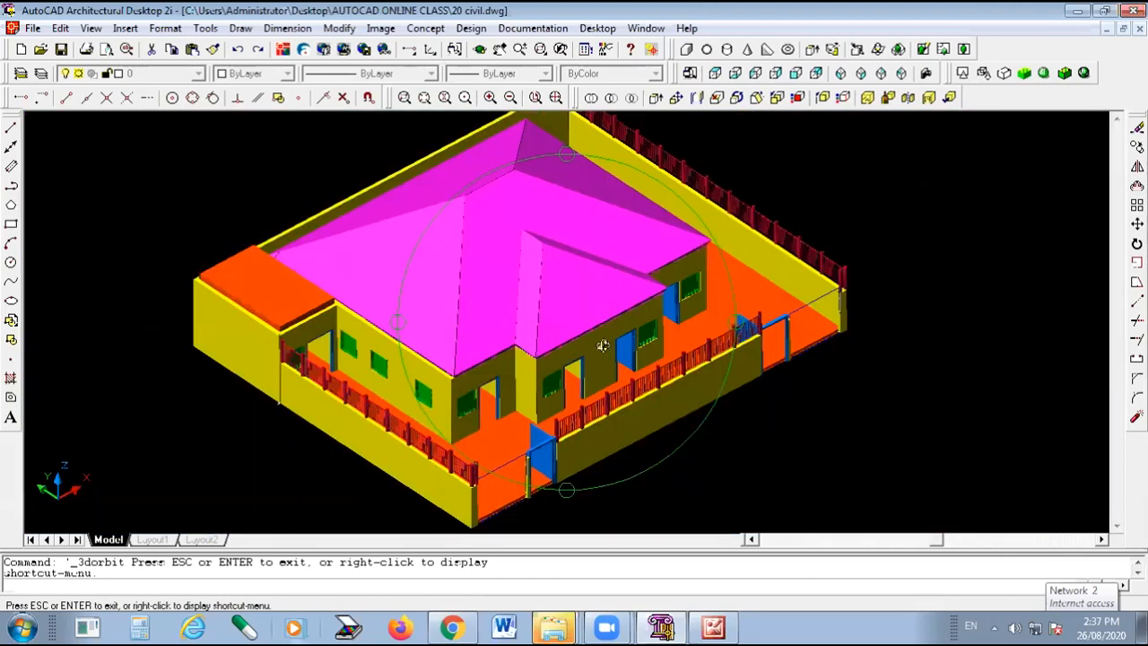
left_click_drag(659, 307, 893, 191)
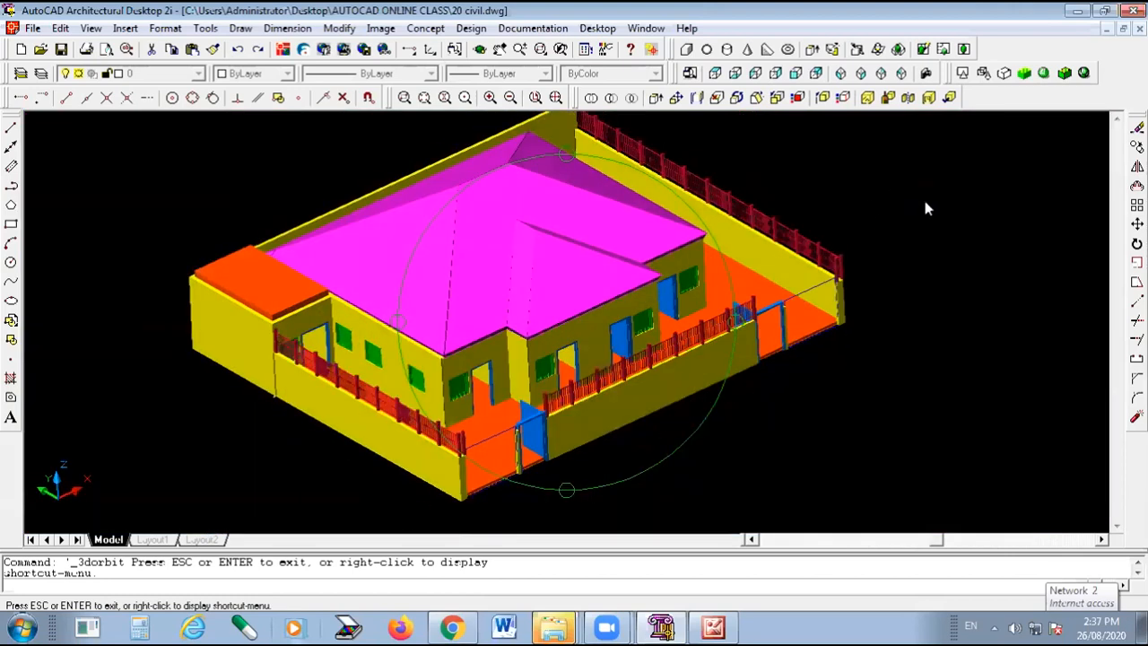
key("Escape")
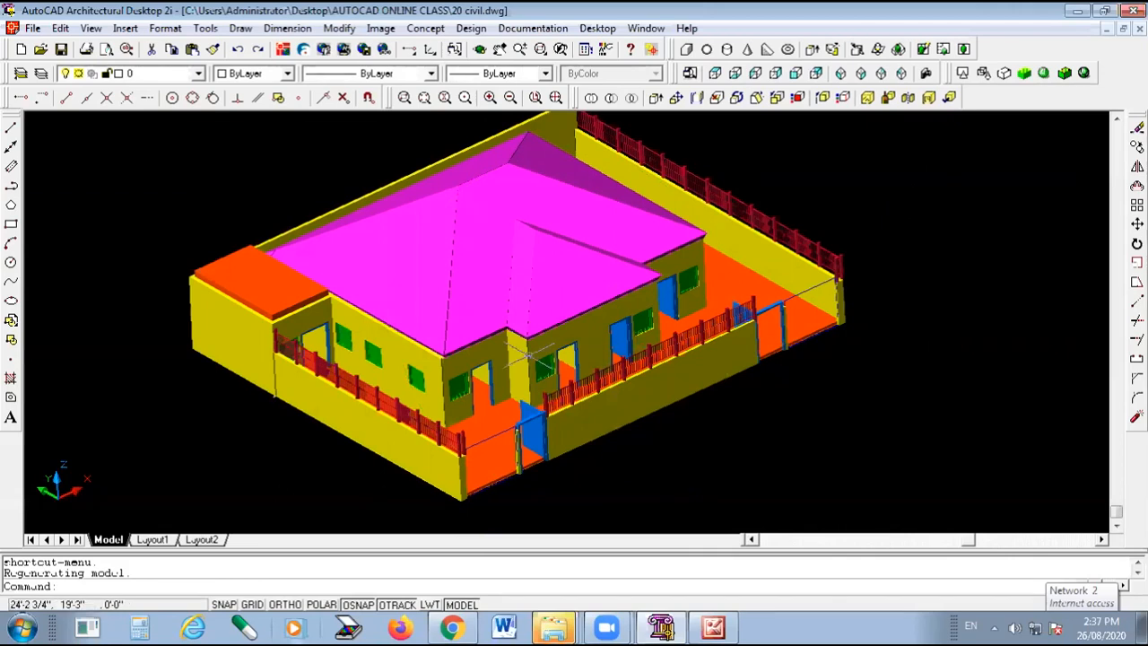